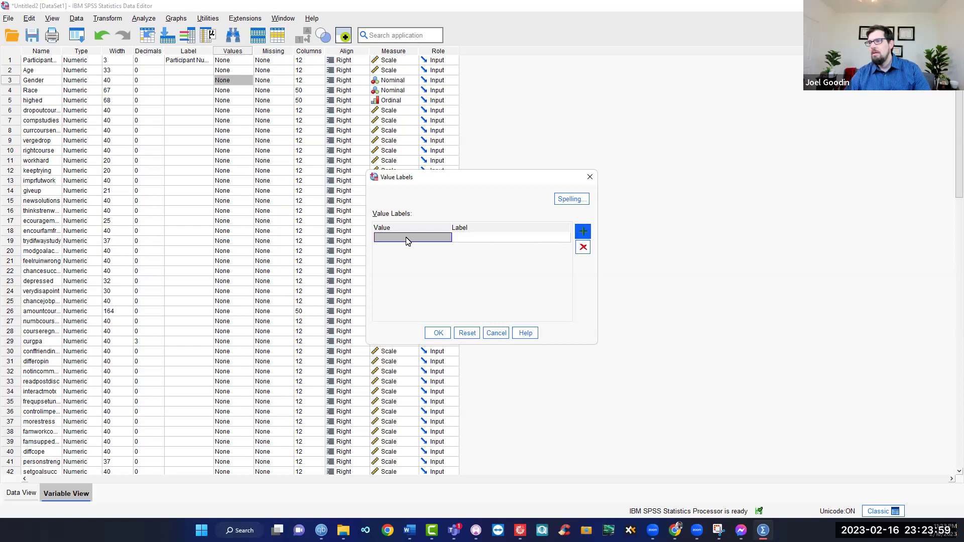
Label the Gender variable's value 1 as Male and value 2 as Female
text(1)
click(471, 243)
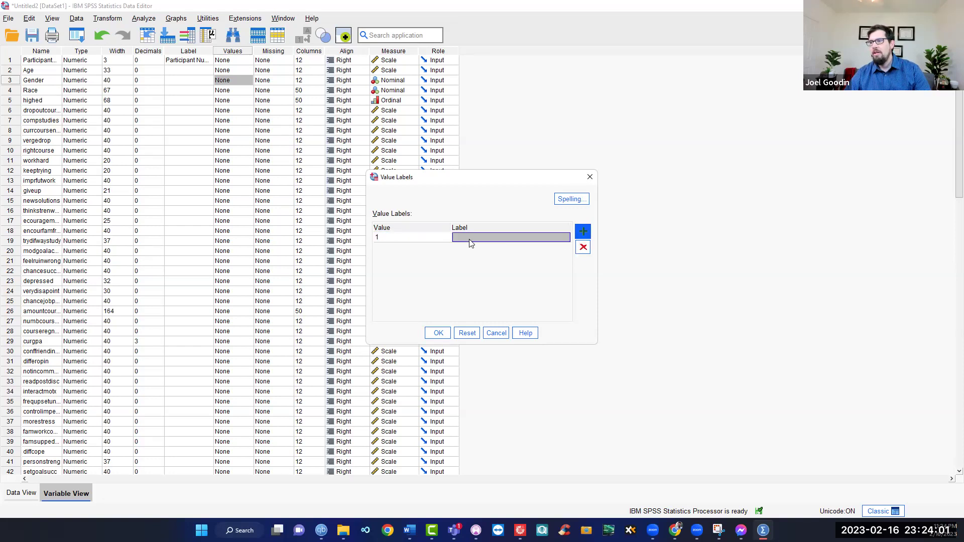
text(Male)
click(436, 241)
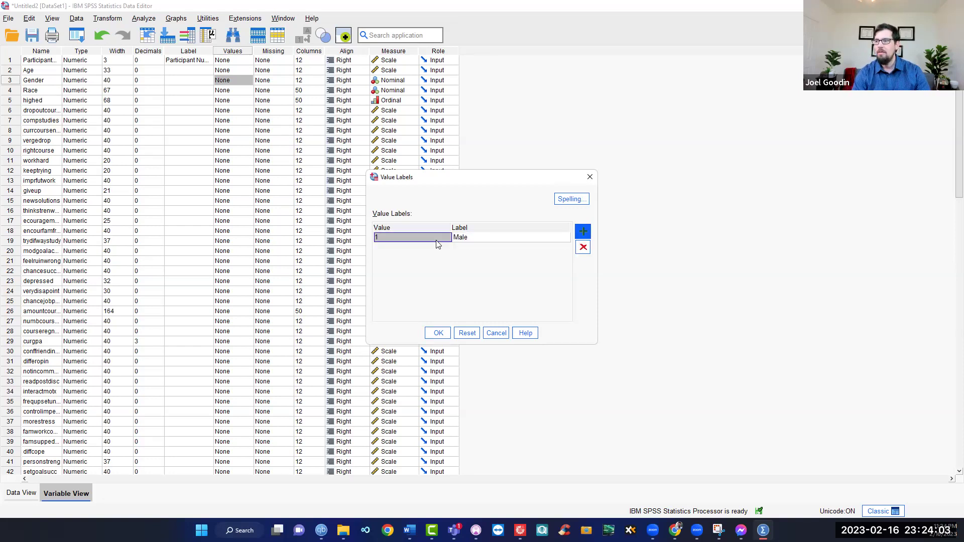
click(583, 232)
text(2)
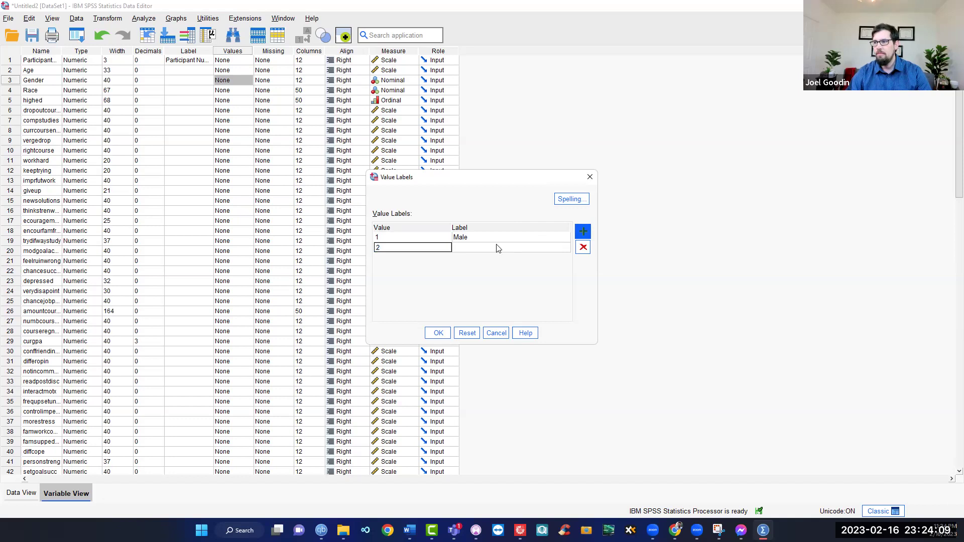
click(482, 252)
text(Female)
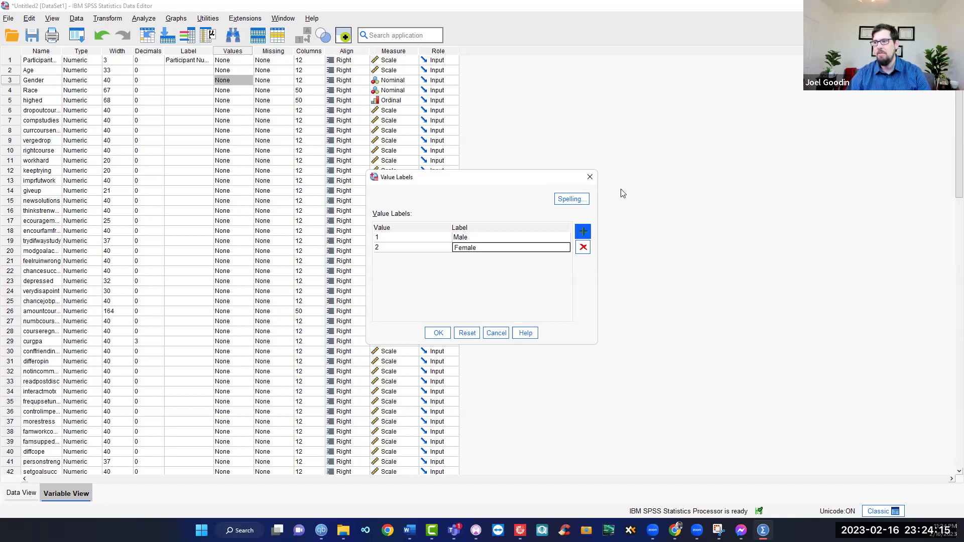
Add a third Gender value label, 3 for "Prefer Not to Say / Other", and apply the label set
click(583, 232)
text(3)
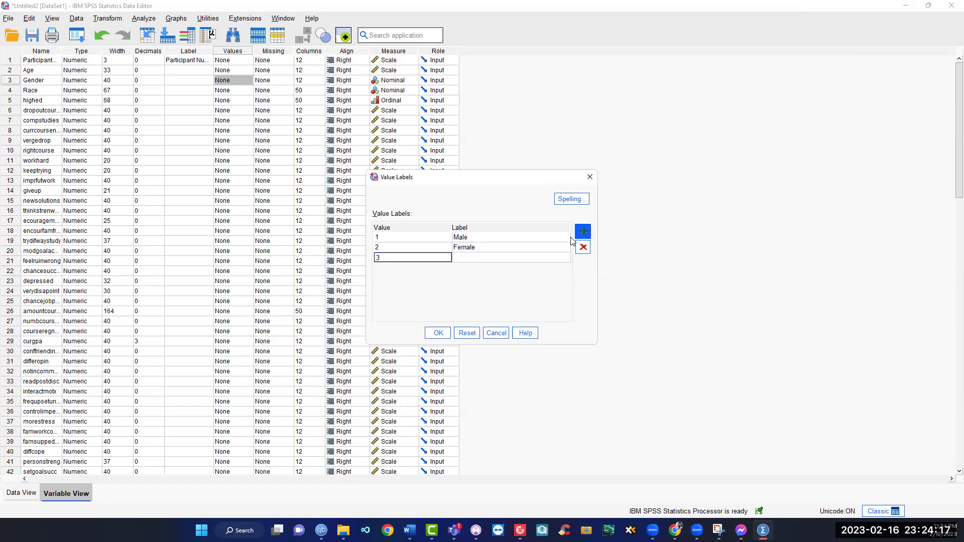
click(481, 260)
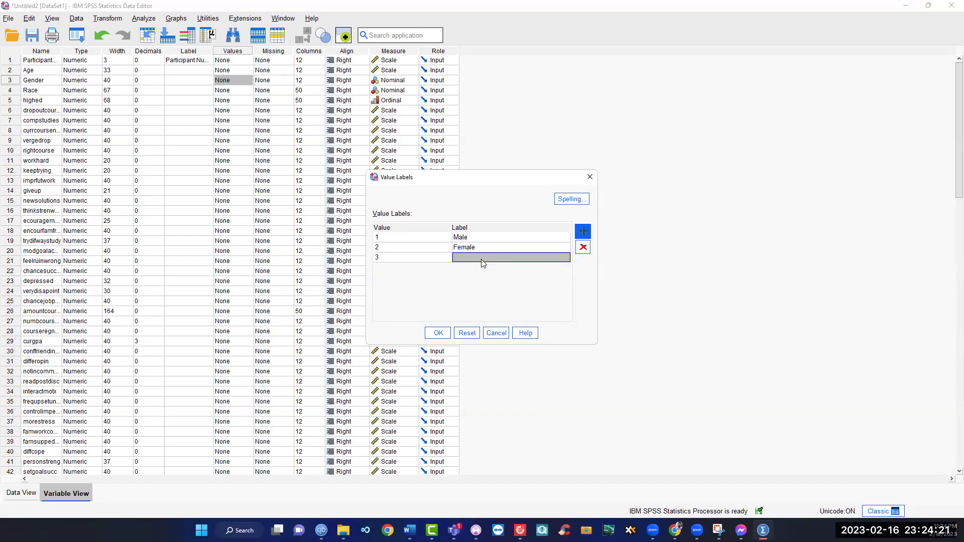
text(Prefer Not to Say)
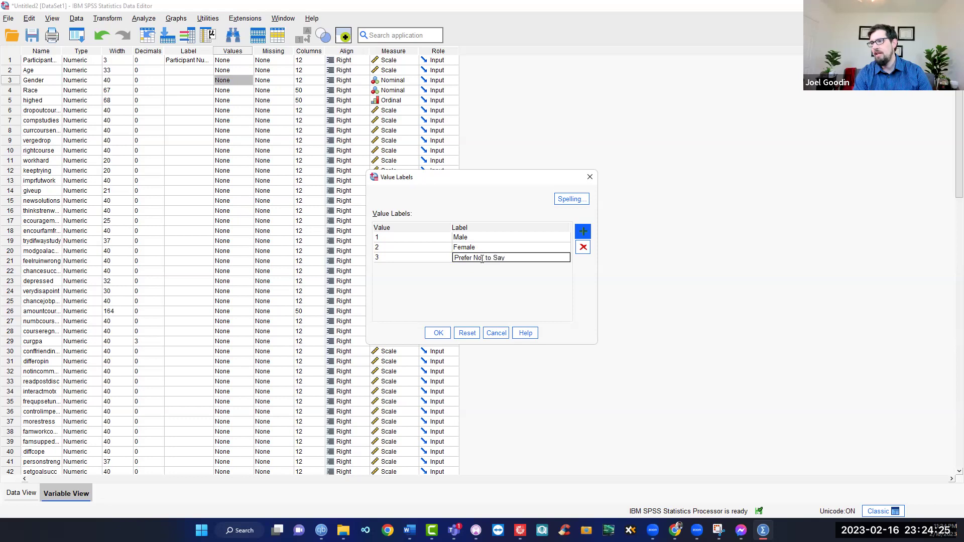
text( / Other)
key(Return)
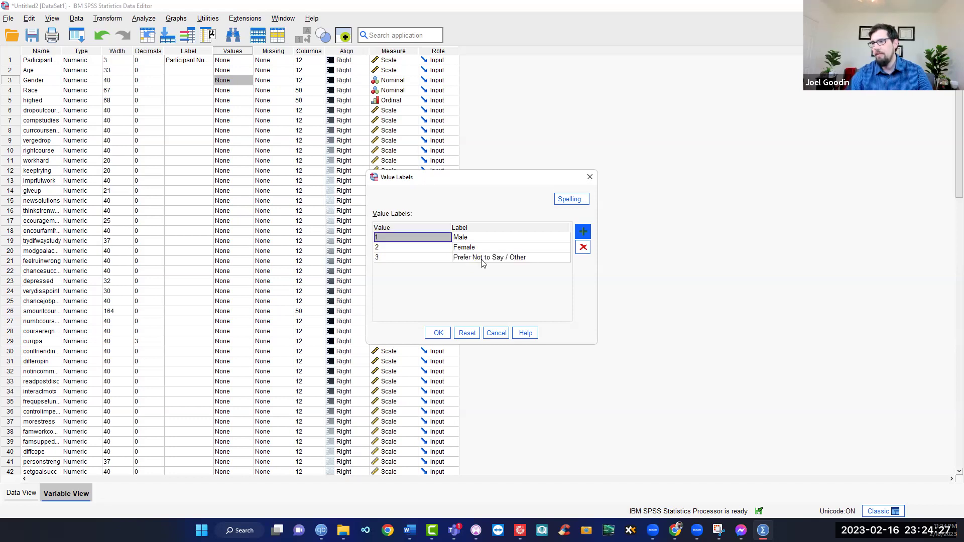
click(438, 333)
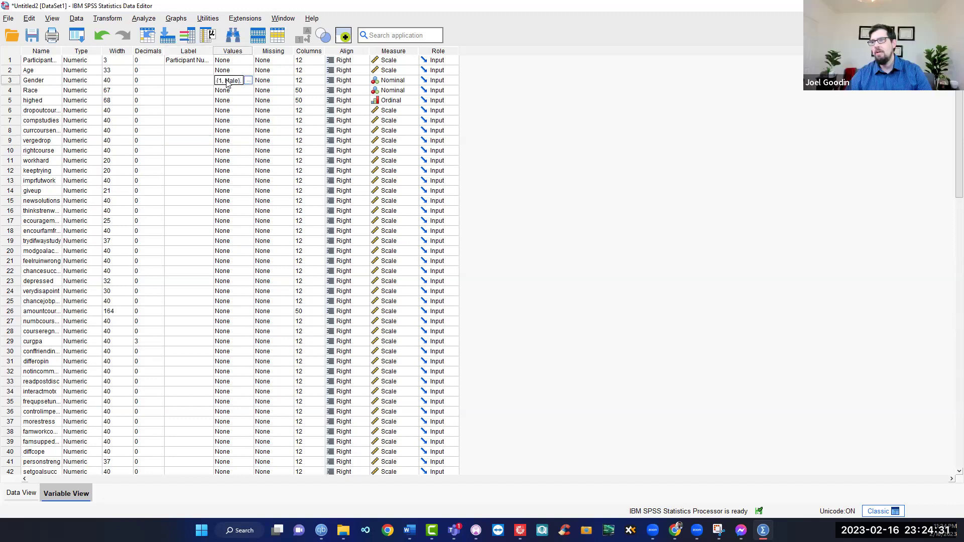
Check the value labels defined for the Gender and giveup variables without changing them
click(247, 81)
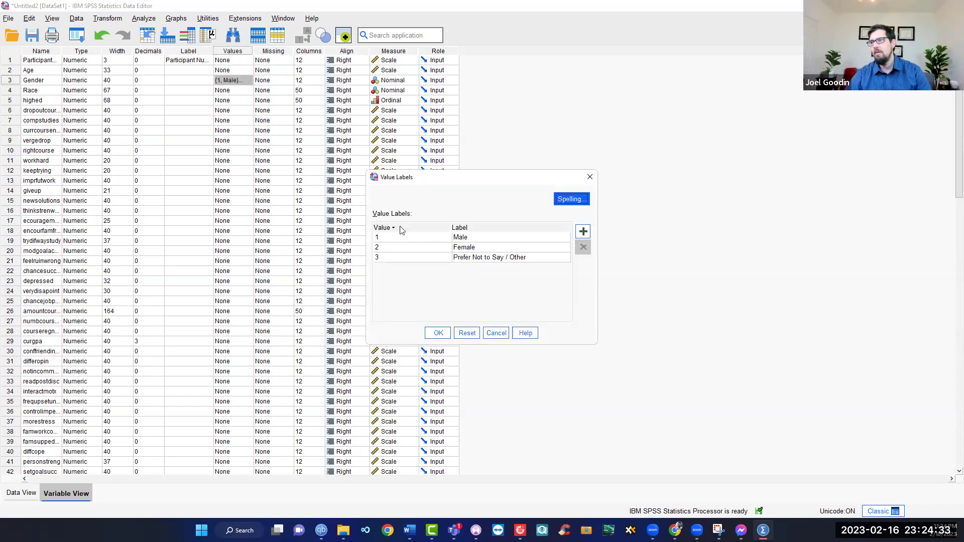
click(438, 333)
click(248, 189)
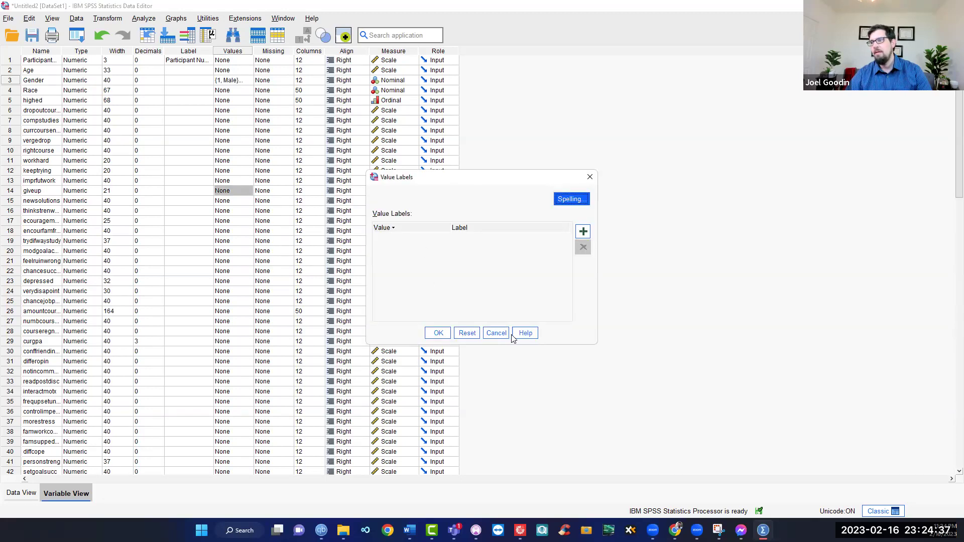
click(496, 333)
click(266, 219)
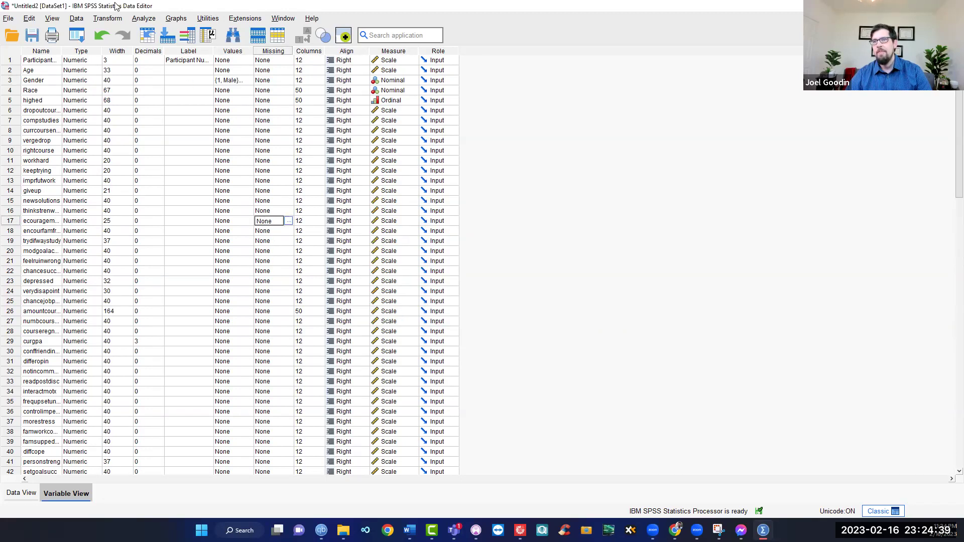
Run a Frequencies analysis on Gender alone, removing the five previously selected variables from the analysis list
click(143, 19)
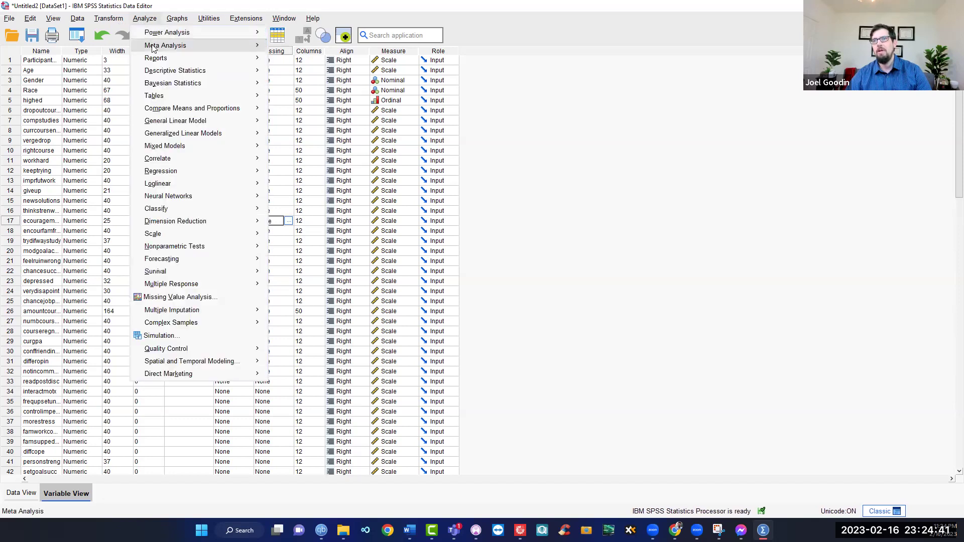
mouse_move(156, 59)
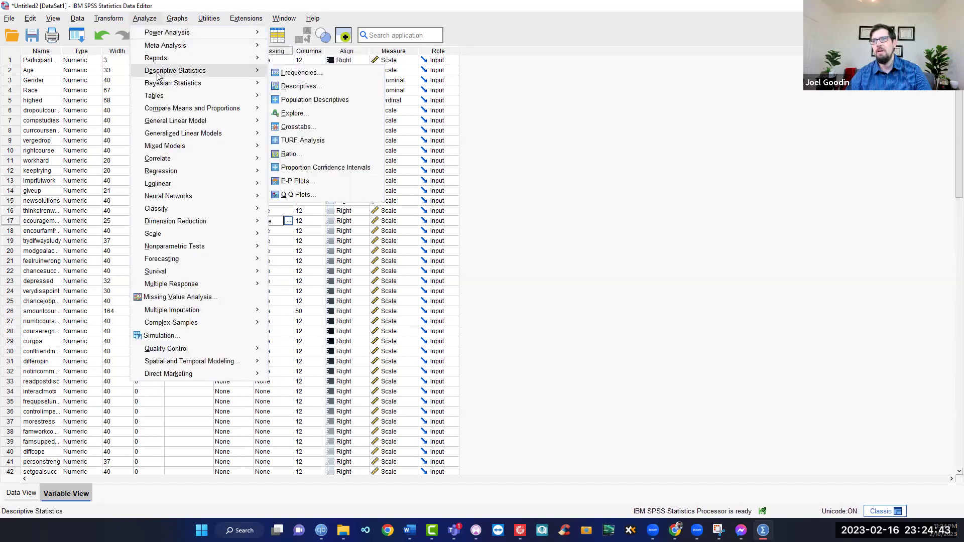
click(298, 73)
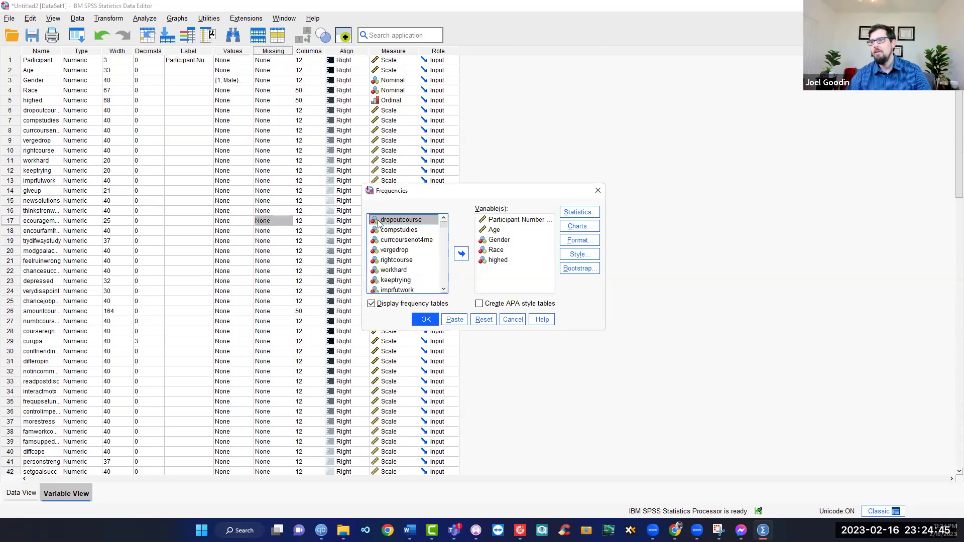
click(490, 261)
shift+click(496, 221)
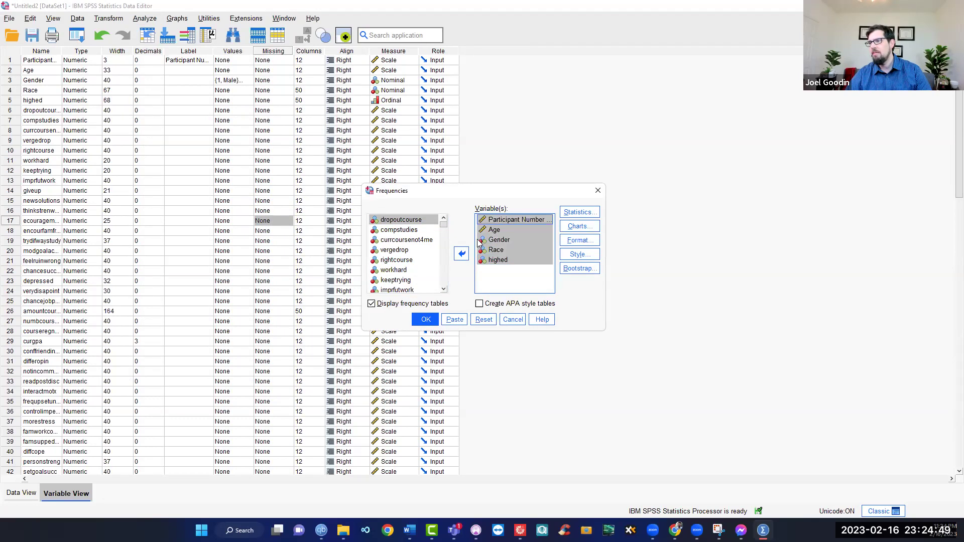
click(461, 253)
click(396, 240)
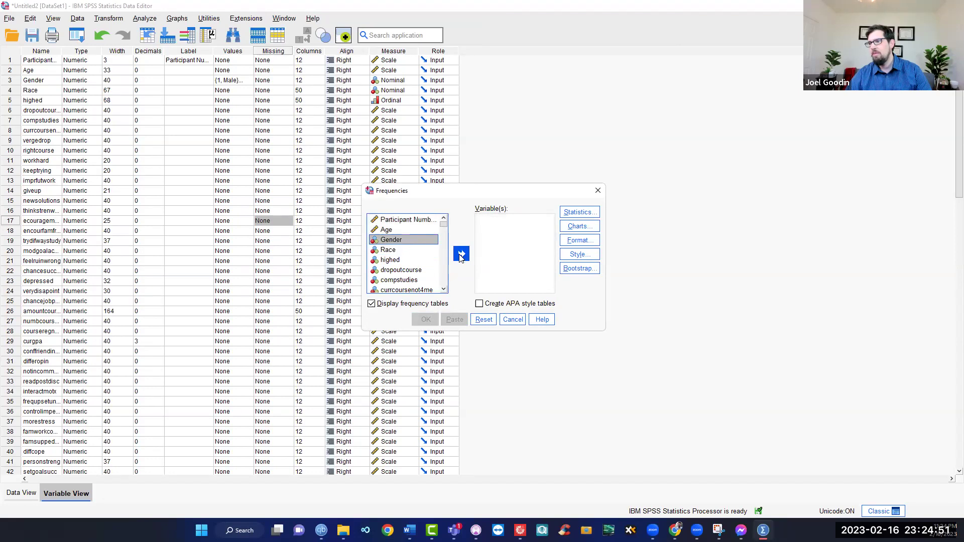
click(461, 255)
click(425, 319)
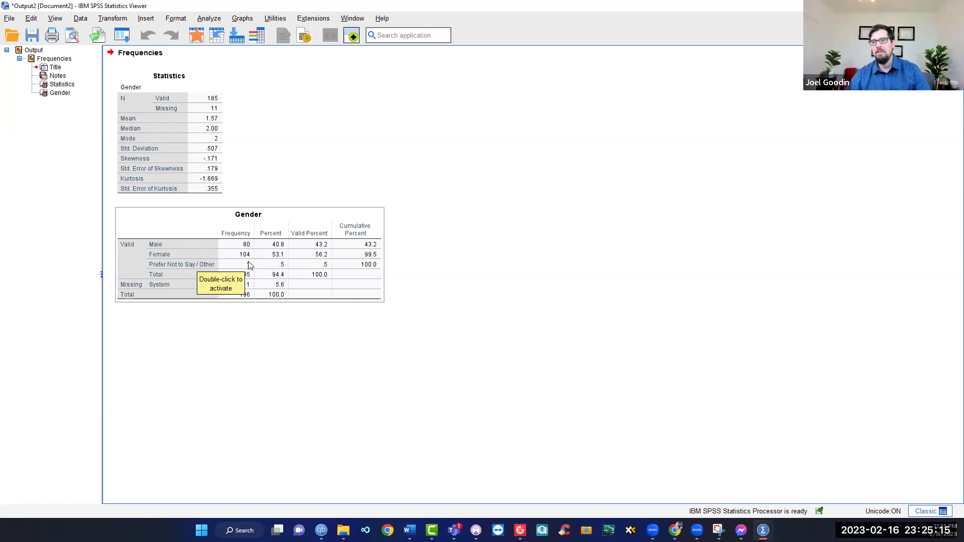
Close the Gender frequencies output without saving its contents
click(307, 281)
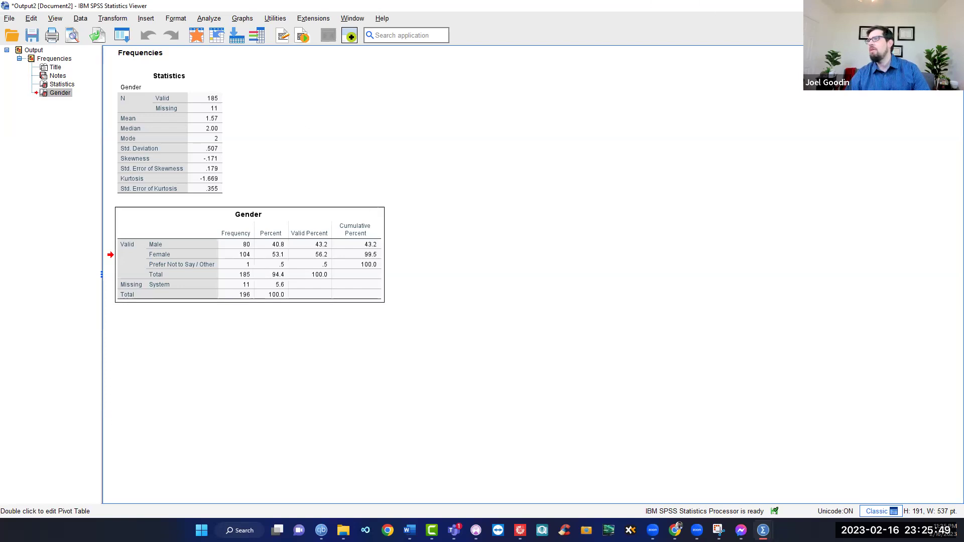
click(953, 5)
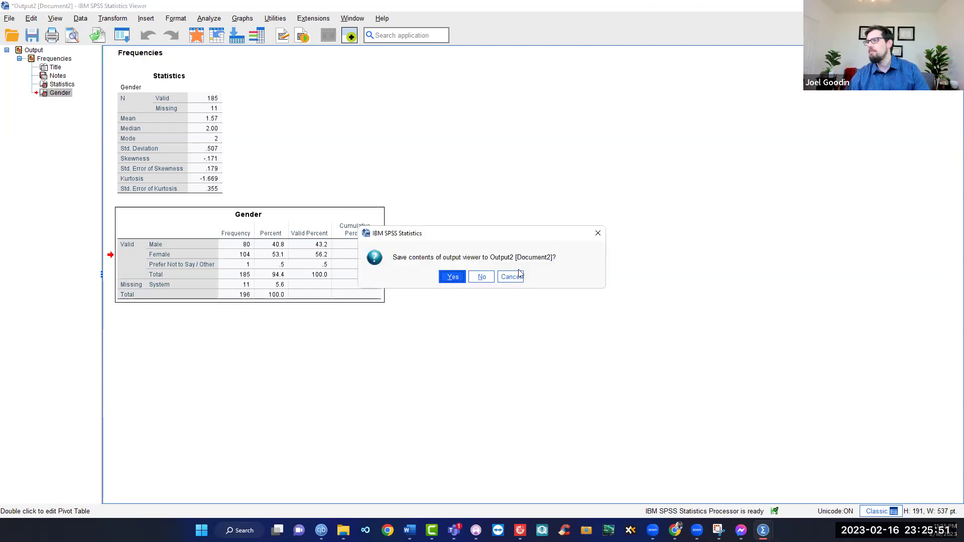
click(481, 276)
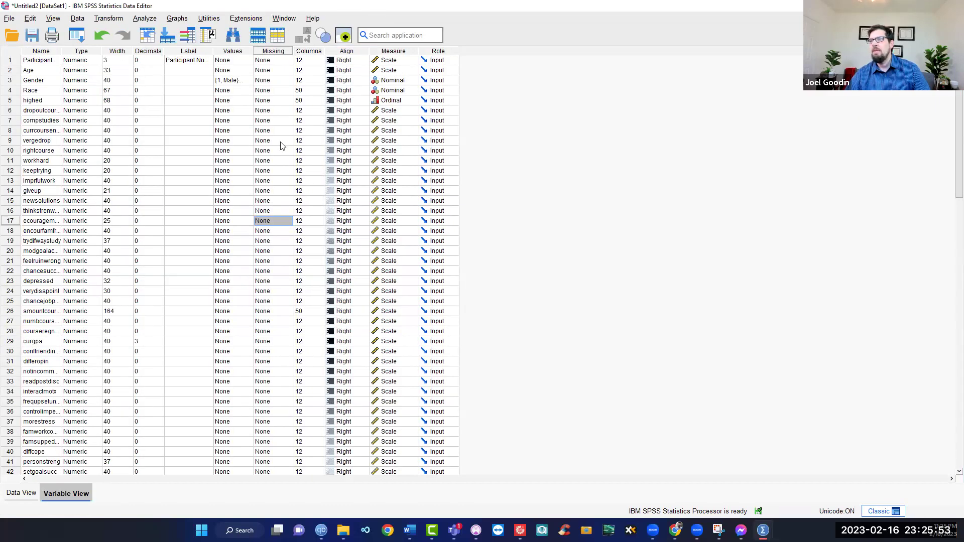
Examine the data rows from the last cases back to the first, comparing the Race and highed columns with the other variables
click(241, 93)
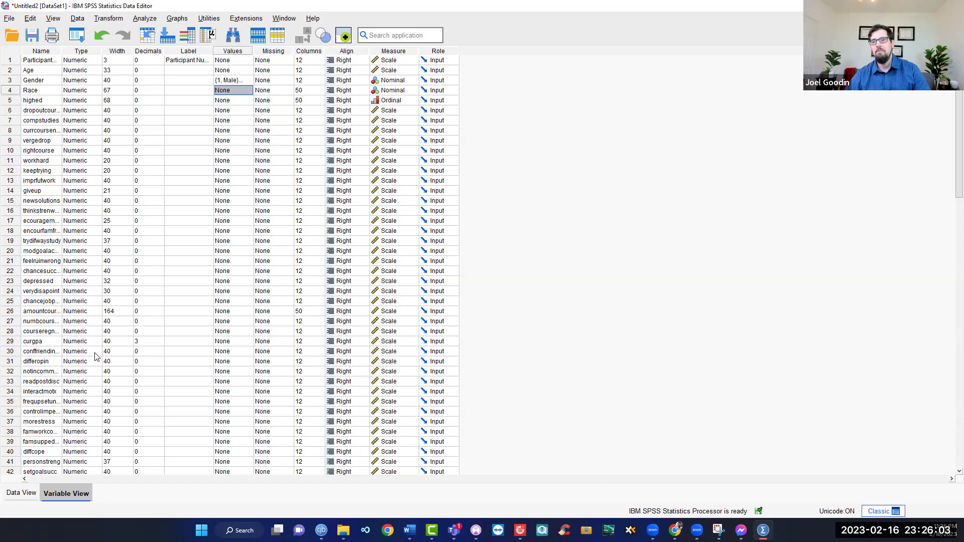
click(23, 496)
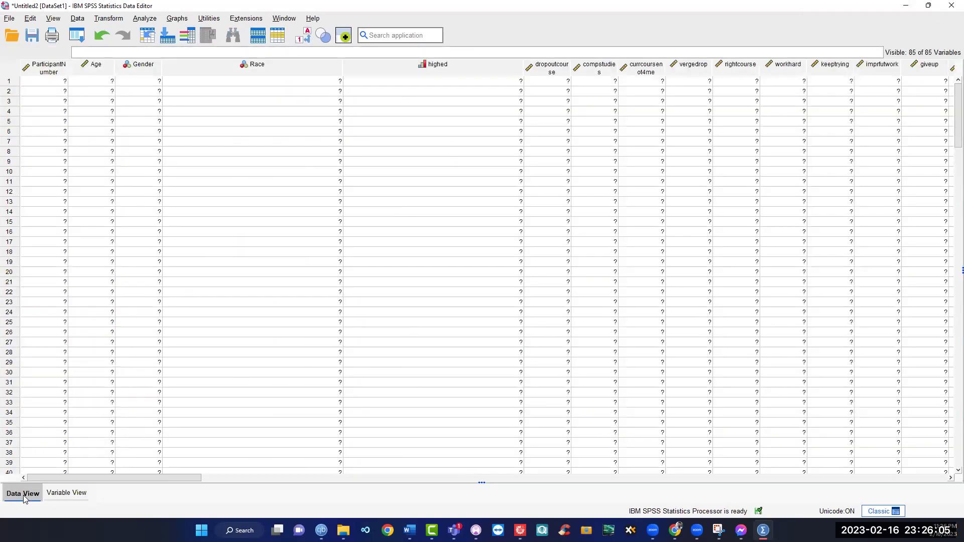
scroll(209, 355, down, 20)
scroll(148, 341, down, 20)
scroll(145, 344, up, 4)
click(71, 343)
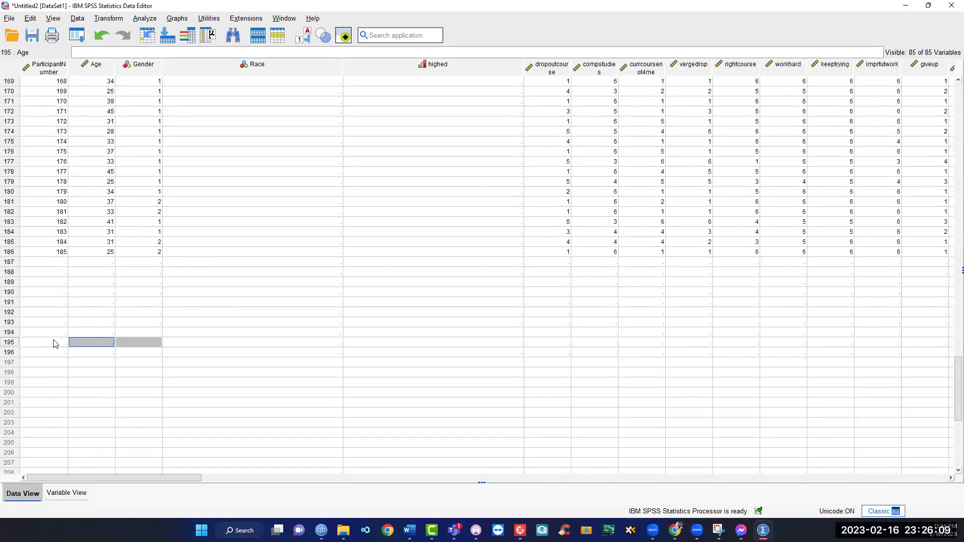
drag(227, 321, 299, 332)
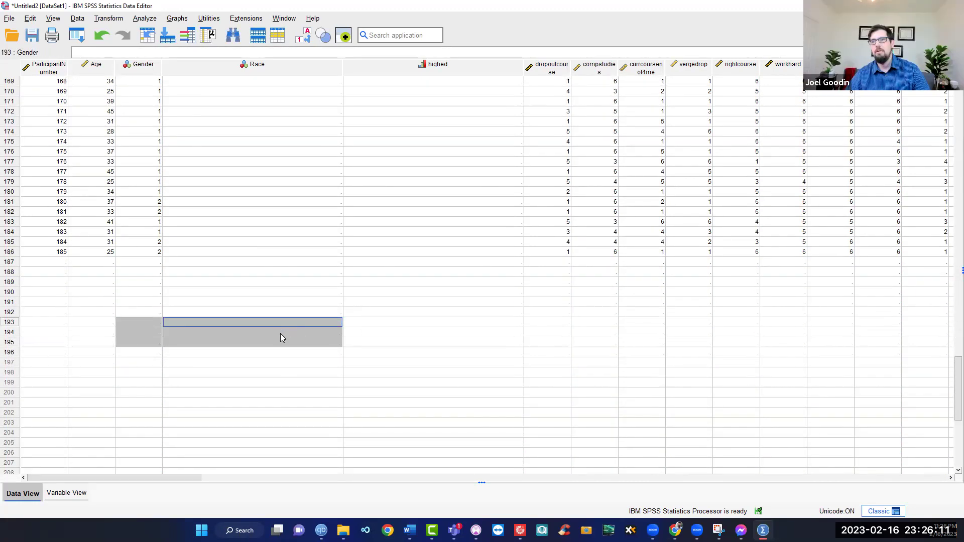
scroll(280, 333, down, 2)
scroll(280, 337, up, 10)
scroll(276, 318, down, 4)
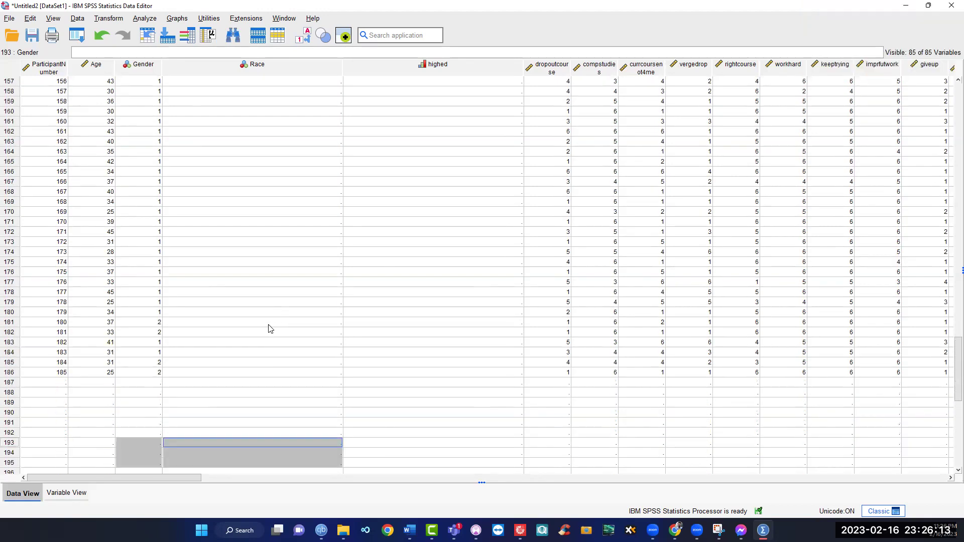
scroll(269, 331, down, 8)
scroll(268, 335, up, 20)
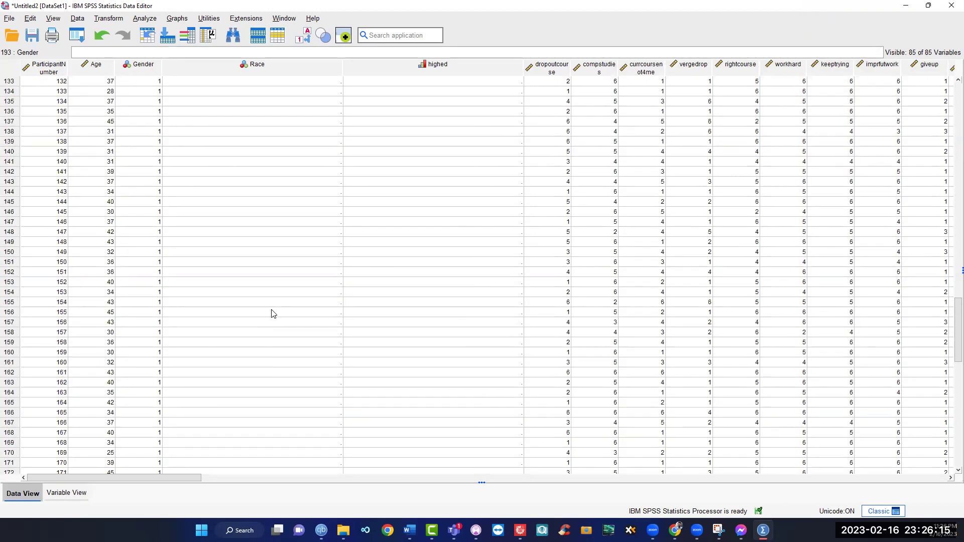
scroll(271, 279, up, 20)
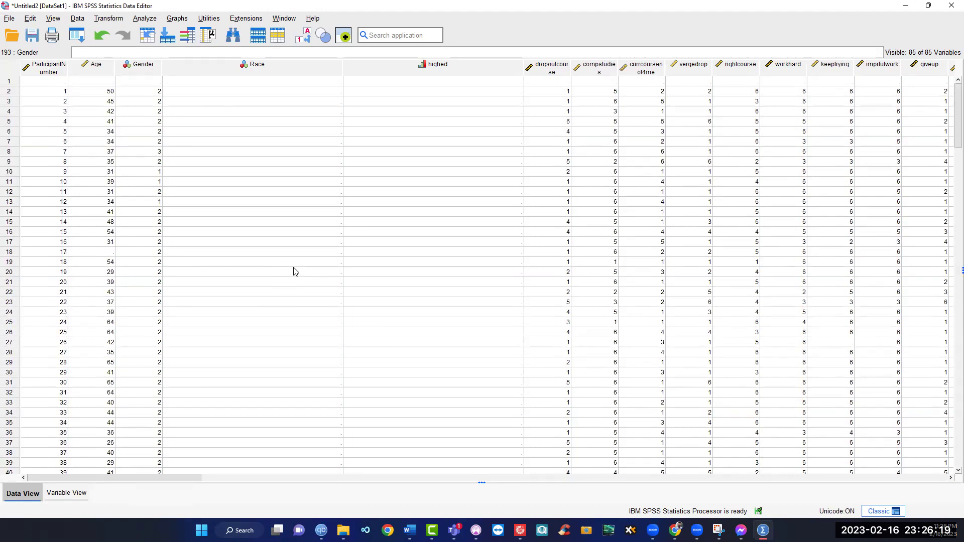
scroll(261, 286, down, 6)
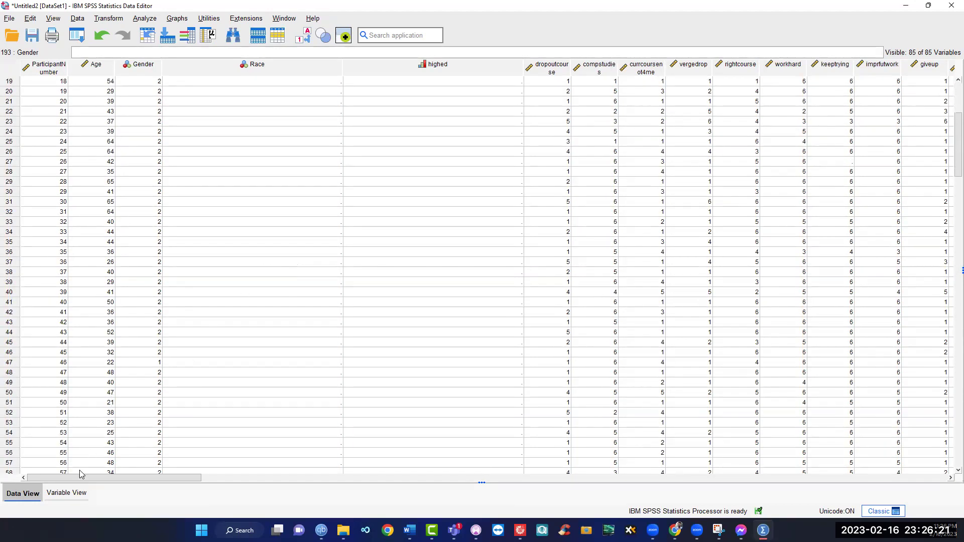
click(66, 493)
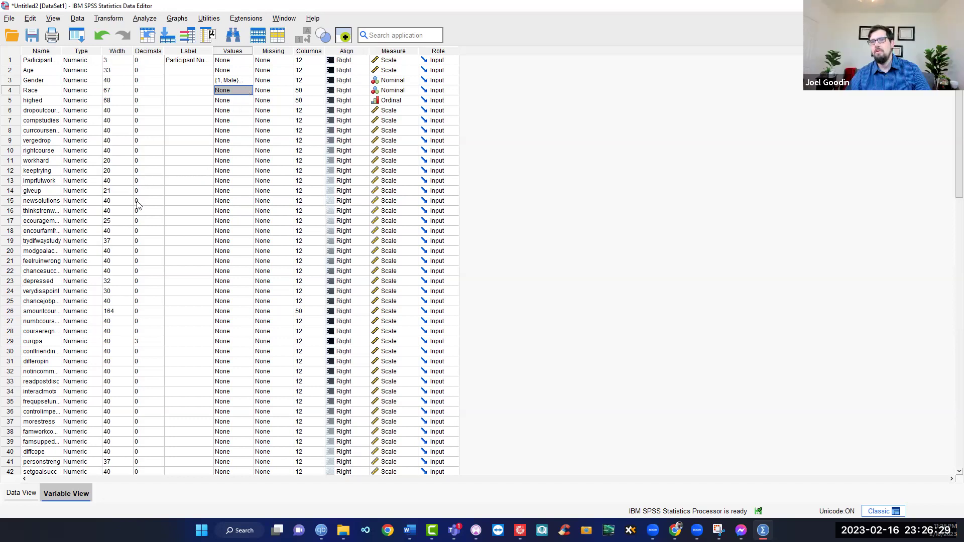
click(21, 493)
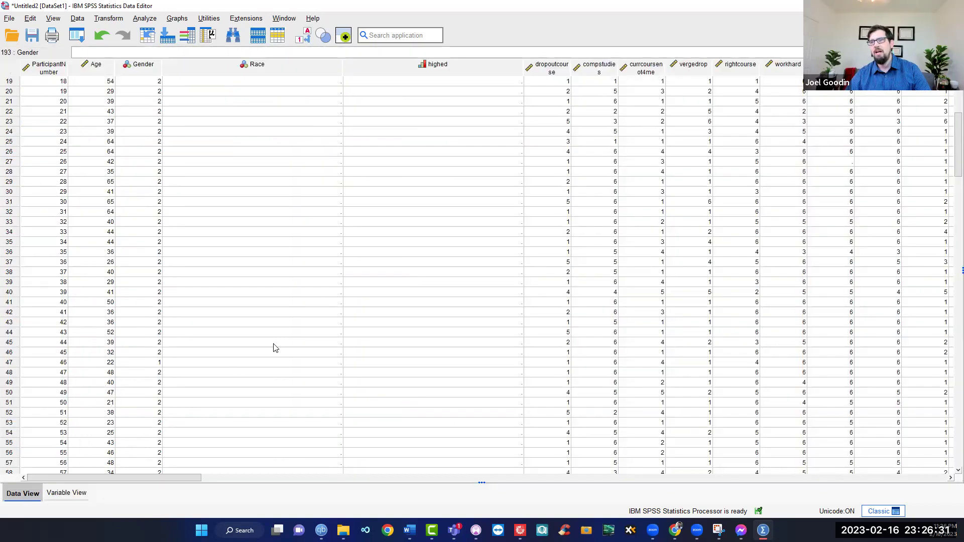
Undo the earlier changes that turned the highed and Race variables from text into numeric ones
click(326, 254)
scroll(372, 230, up, 6)
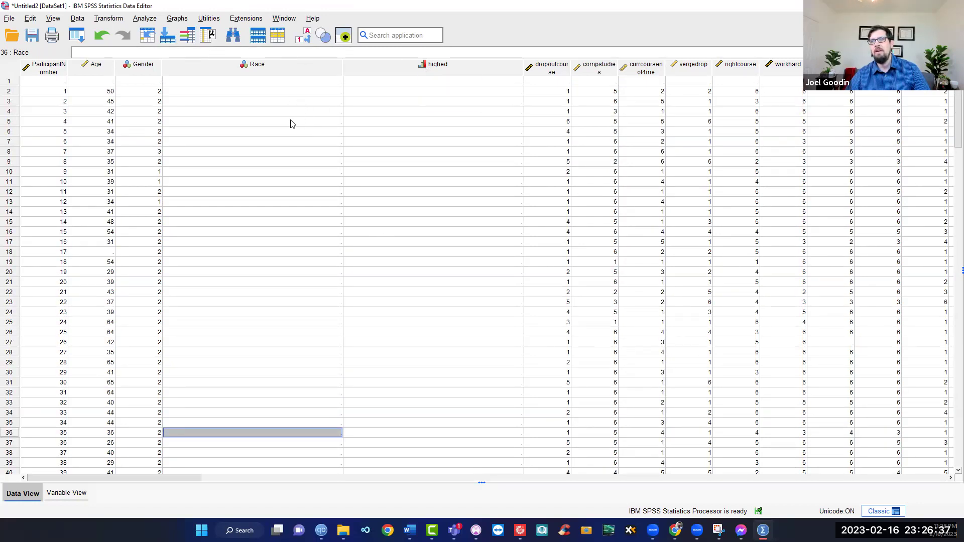
click(258, 122)
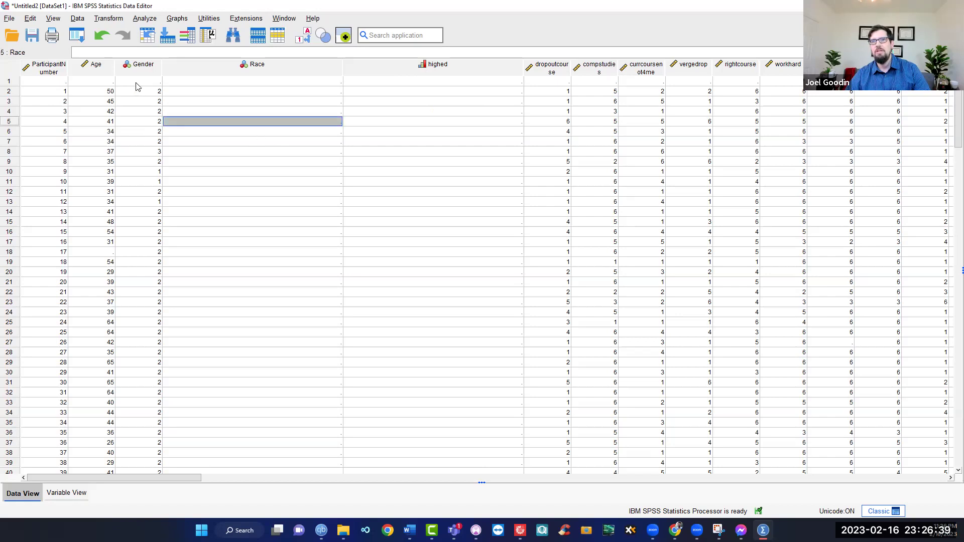
key(ctrl+z)
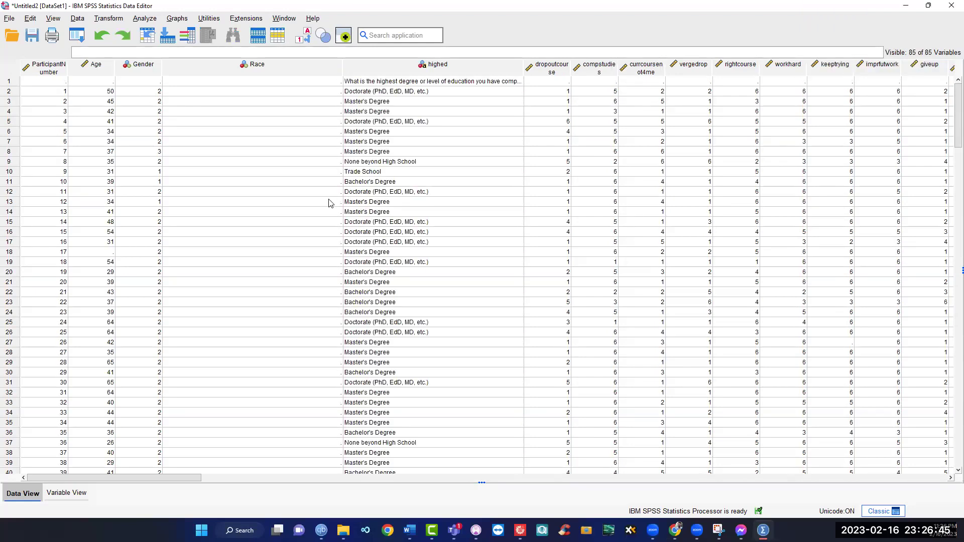
key(ctrl+y)
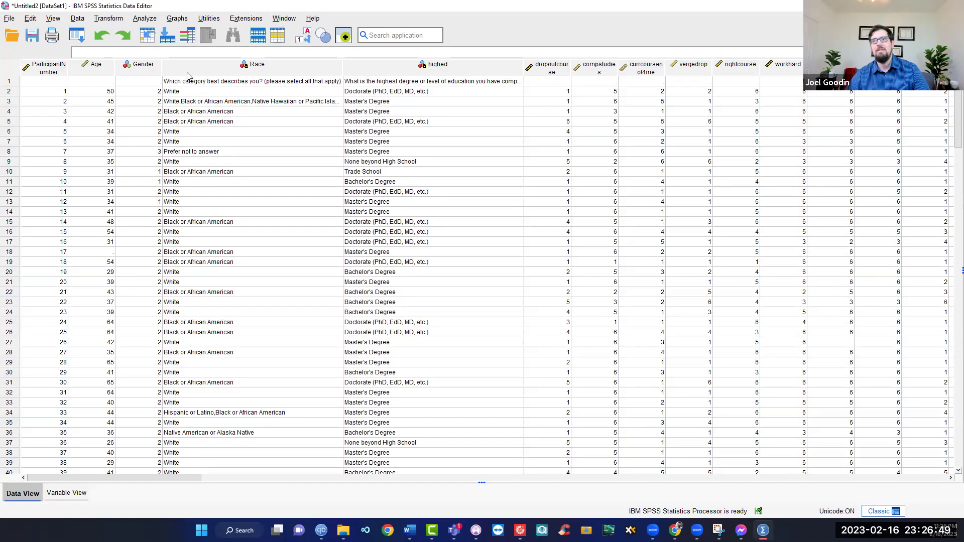
Open the variable definitions from the Race column, starting at the first variable
double_click(217, 69)
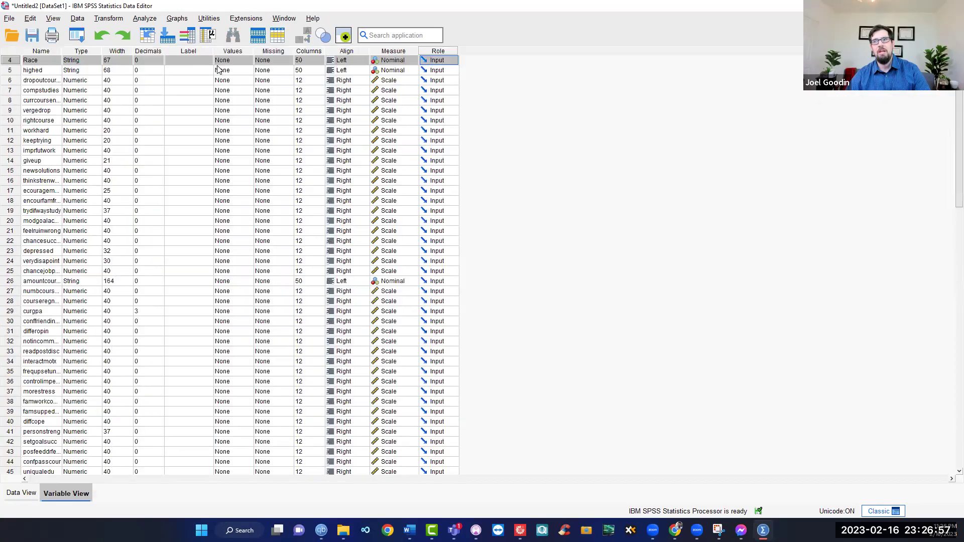
scroll(290, 91, up, 1)
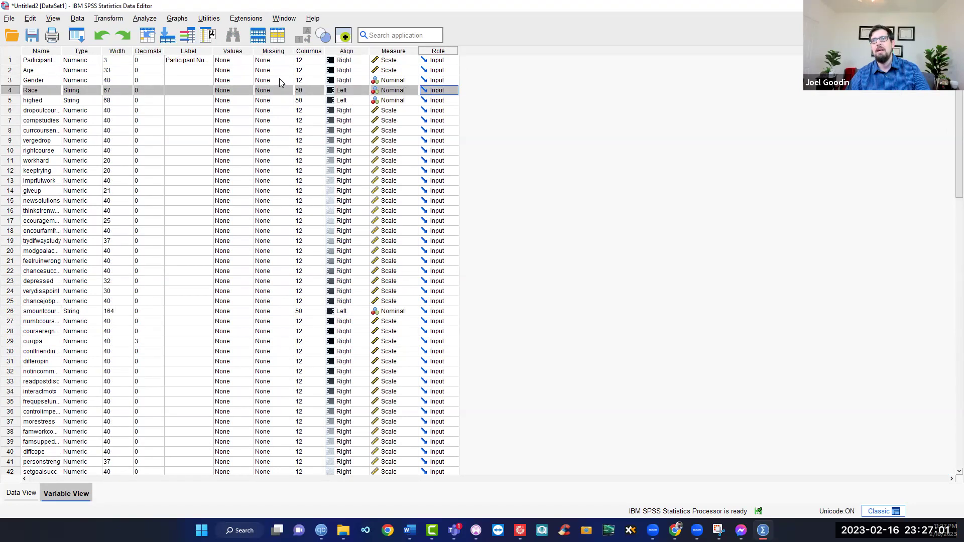
click(280, 80)
click(288, 80)
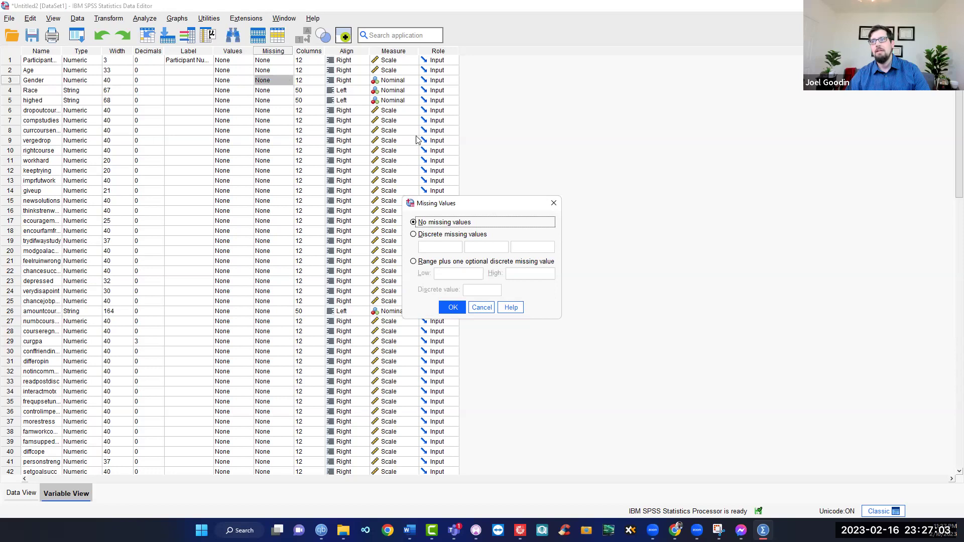
click(482, 308)
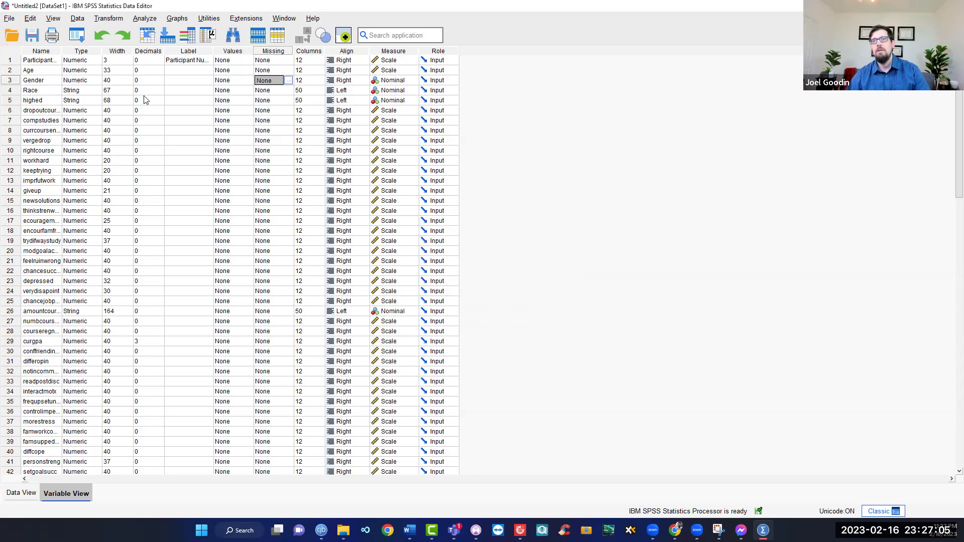
Define value labels for the Gender variable: 1 as Male and 2 as Female
click(247, 82)
click(249, 81)
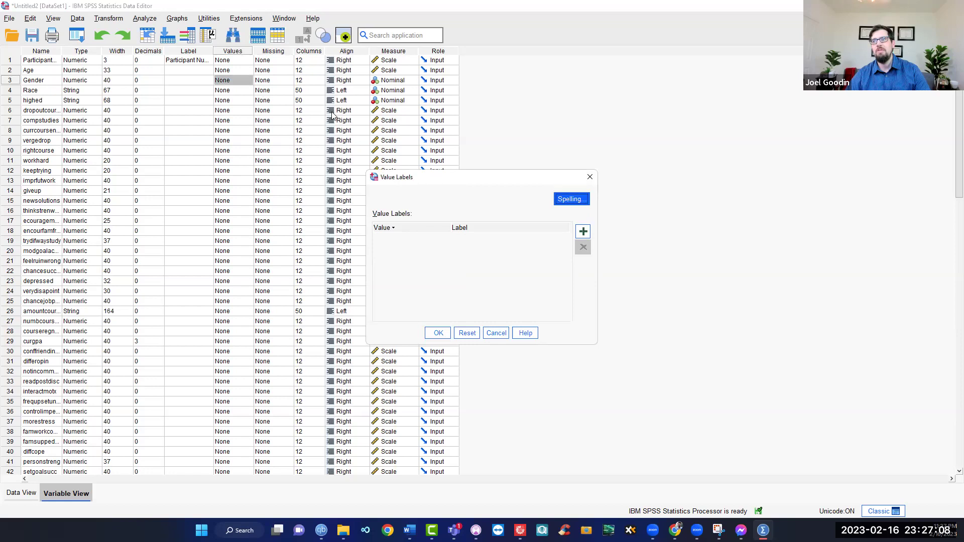
click(582, 234)
text(1)
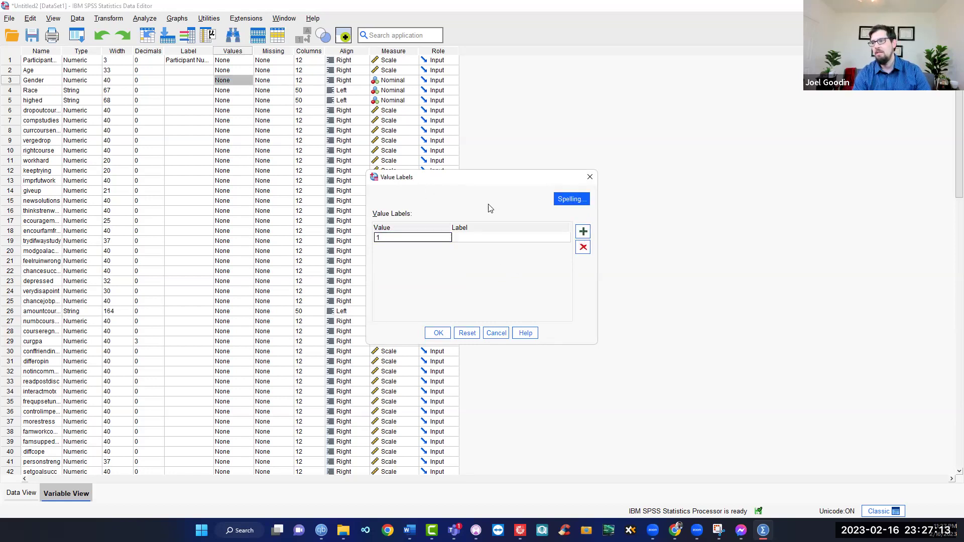
click(463, 238)
text(Male)
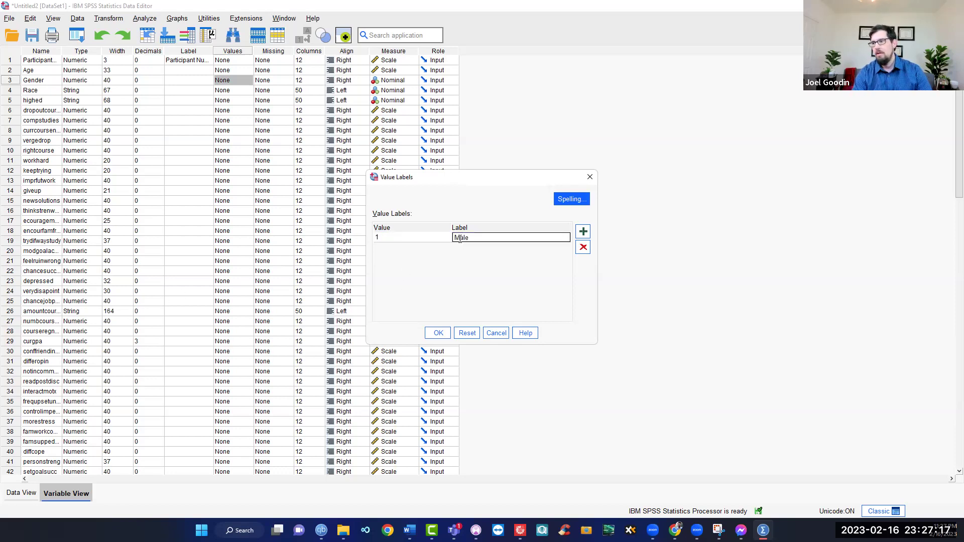
click(582, 232)
text(2)
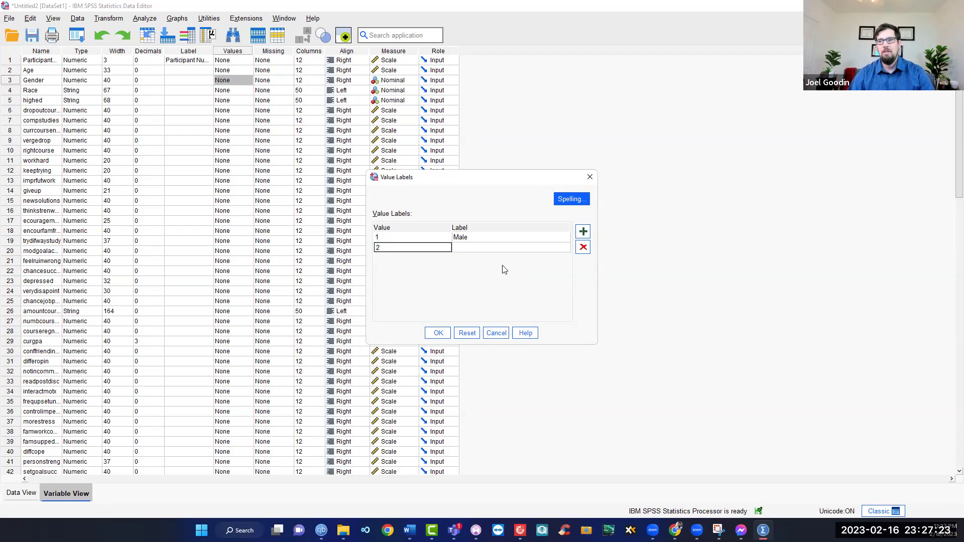
click(496, 246)
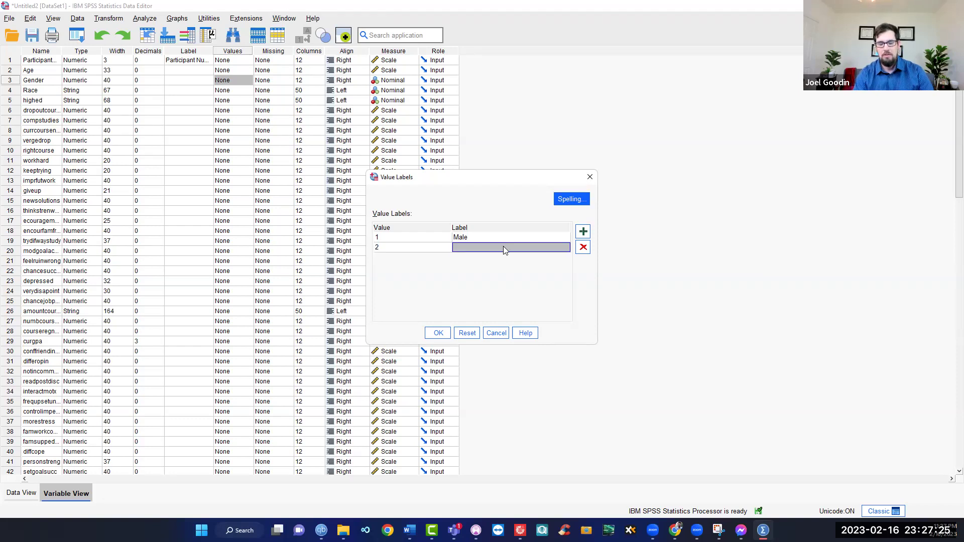
text(Female)
Add the label Prefer Not to Say for value 3 and apply the Gender value labels
click(583, 231)
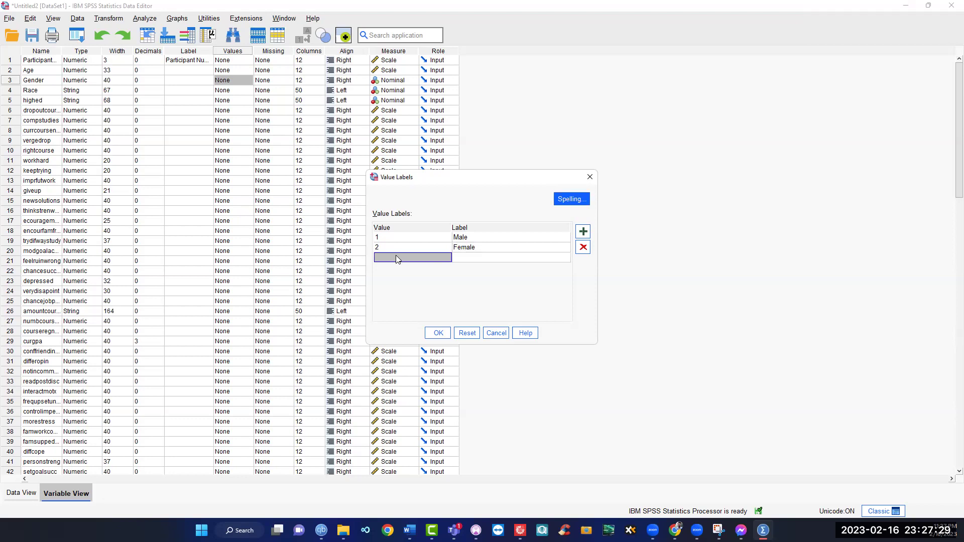
text(3)
double_click(397, 255)
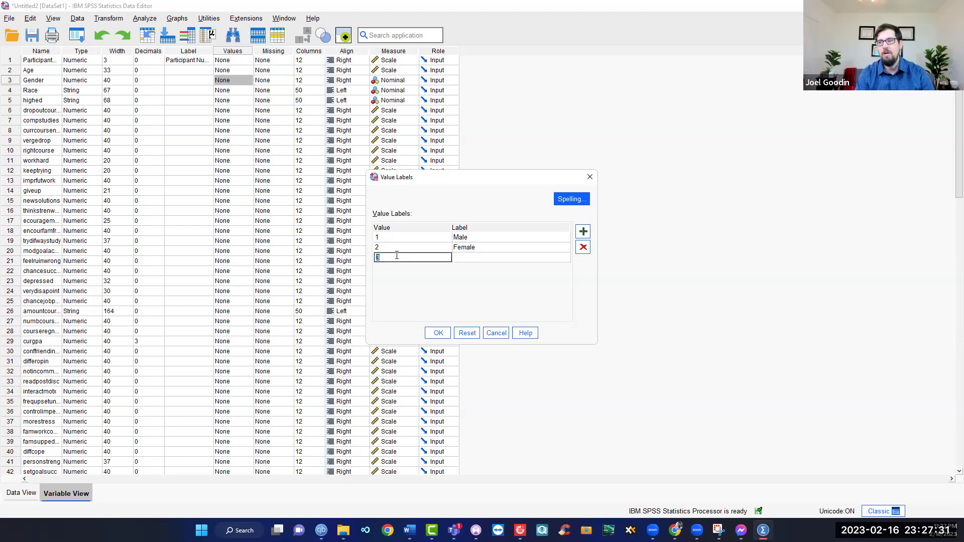
click(480, 256)
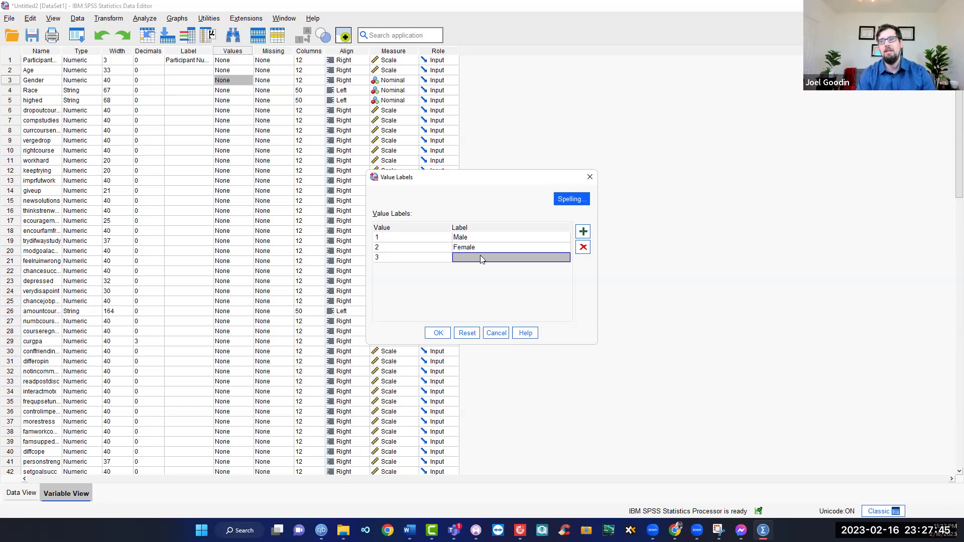
text(Prefer)
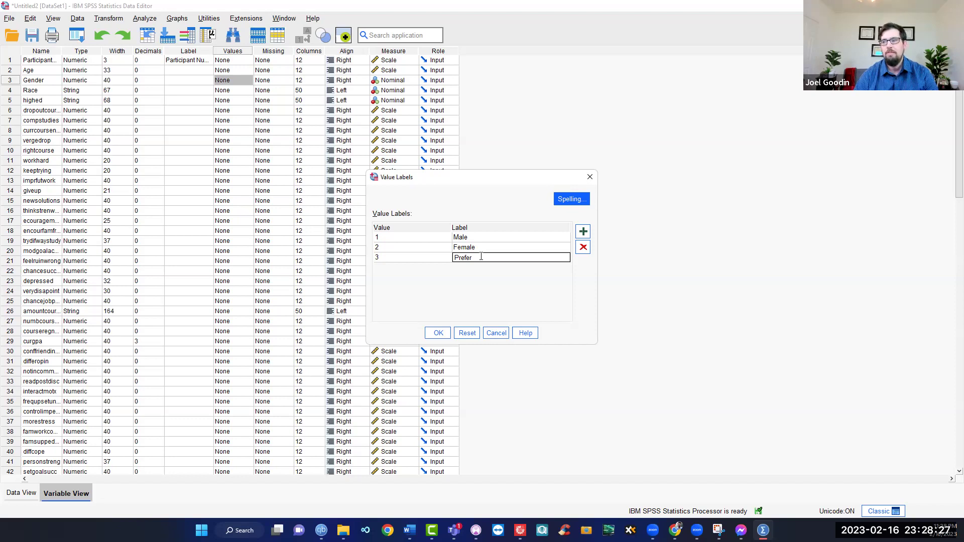
text(to Say)
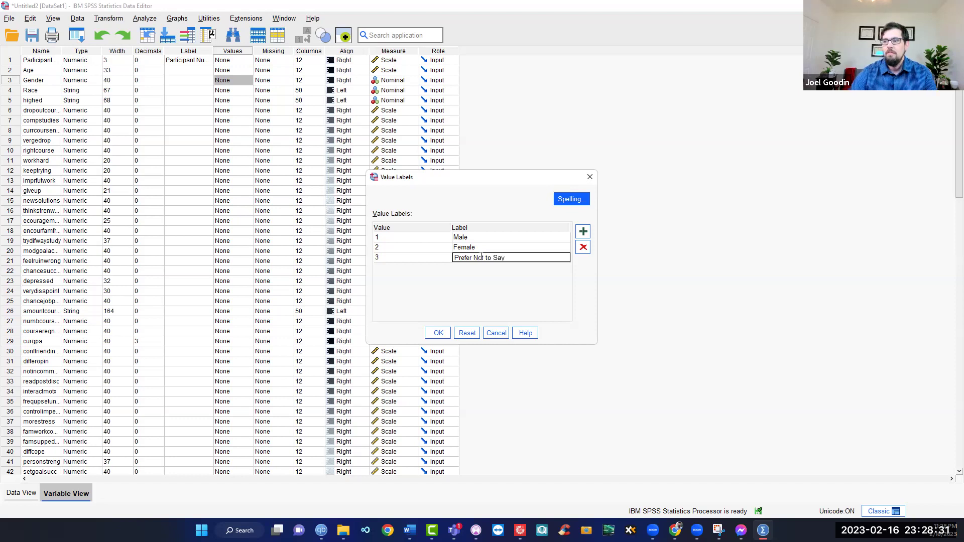
click(430, 333)
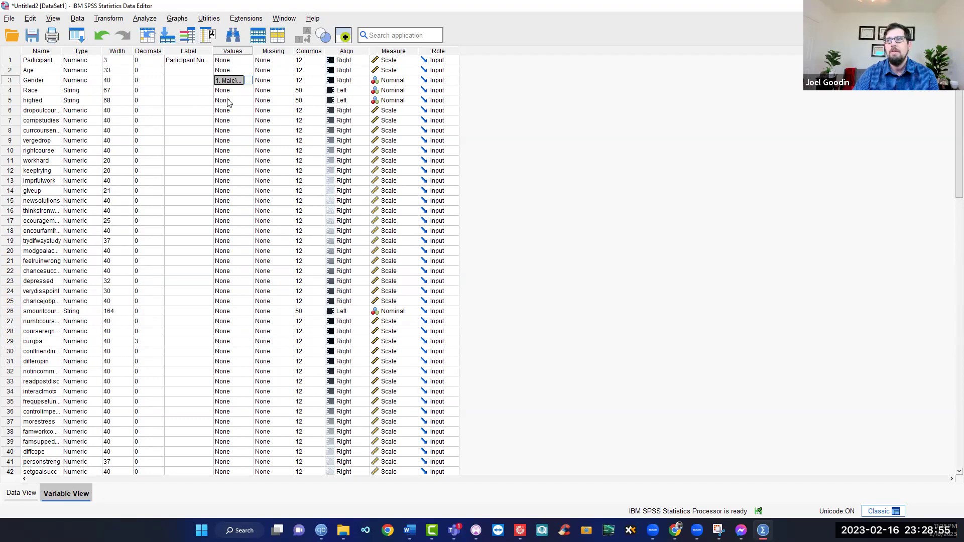
Examine Gender's measurement level options and the type and value settings of the Race and highed variables
click(402, 81)
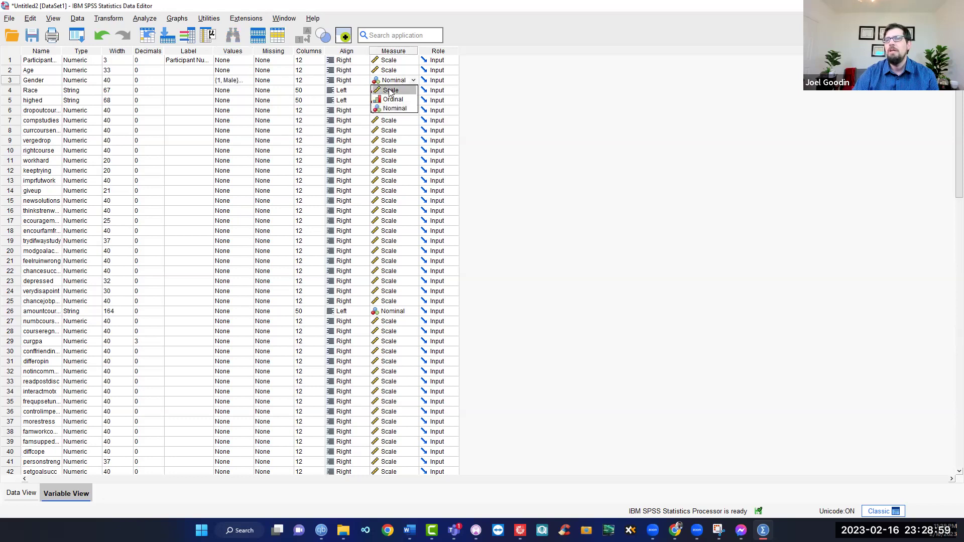
click(393, 83)
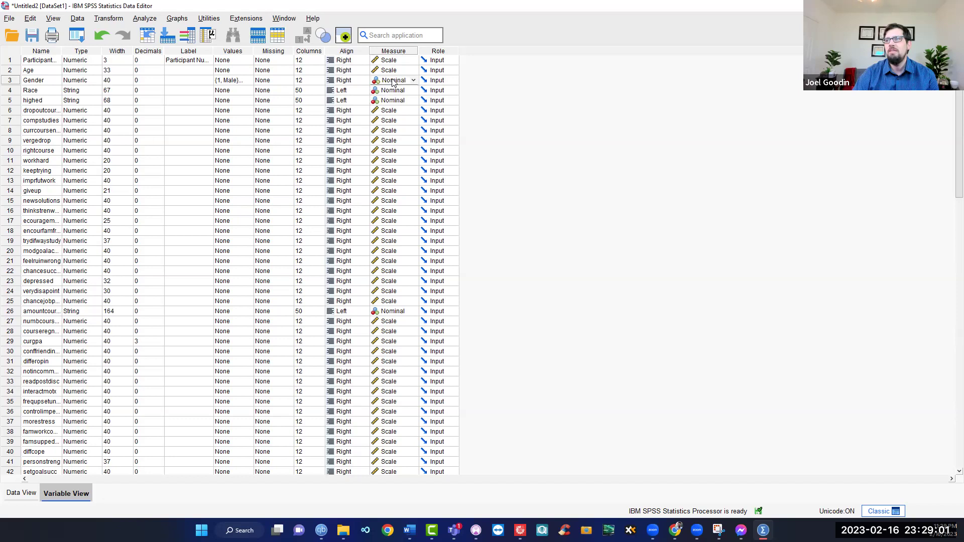
drag(222, 204, 228, 209)
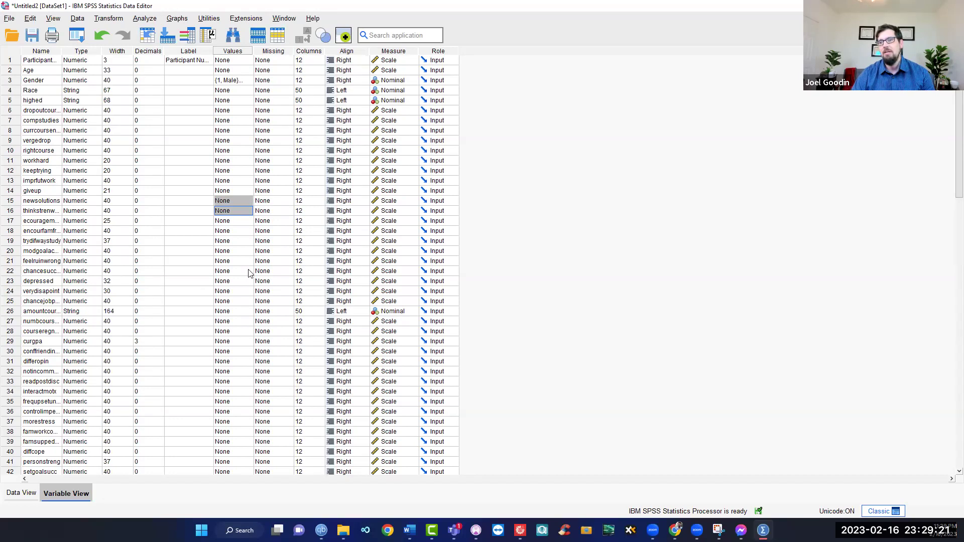
click(236, 213)
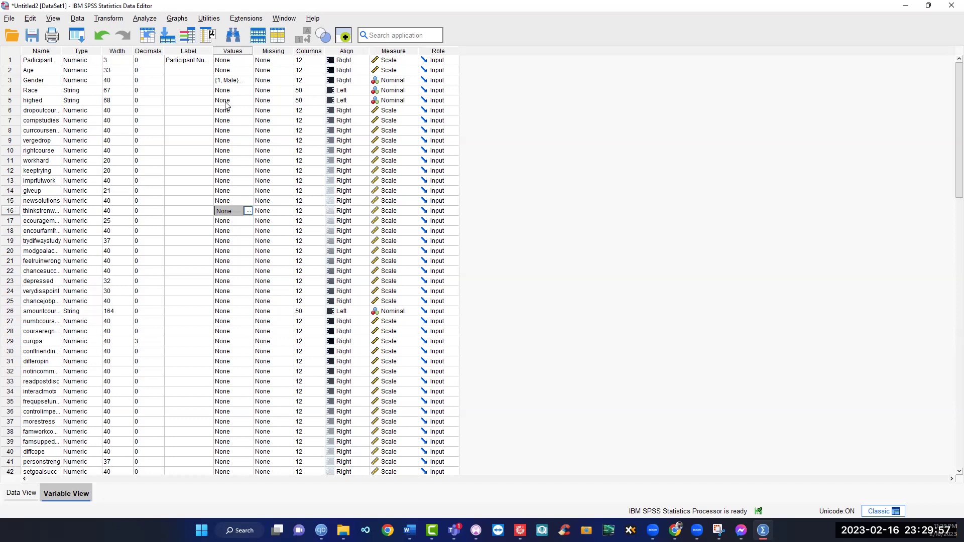
click(239, 192)
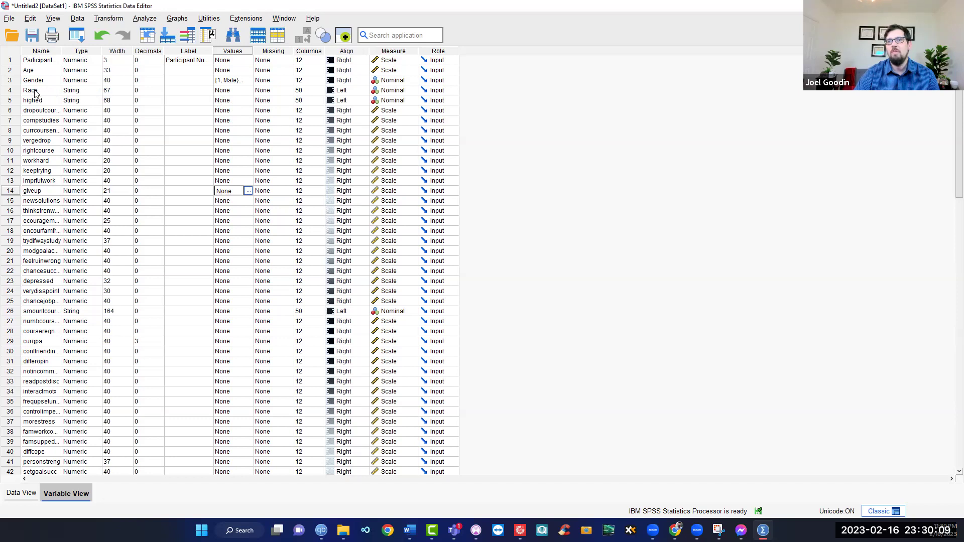
click(75, 92)
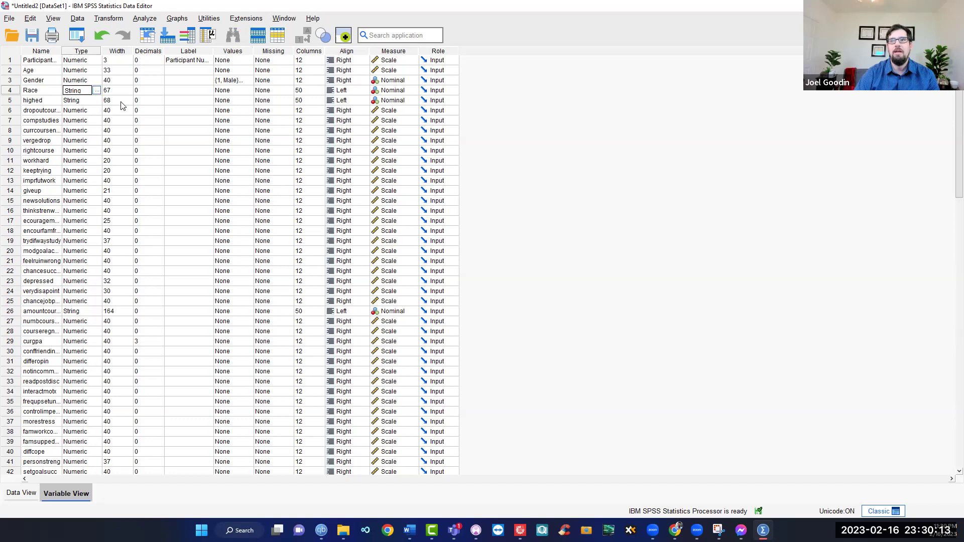
click(242, 91)
click(234, 101)
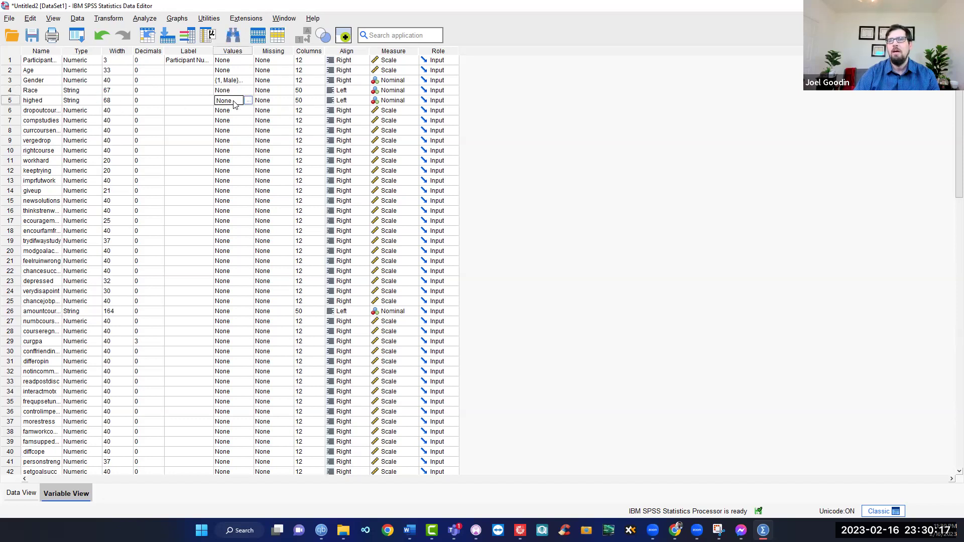
click(231, 81)
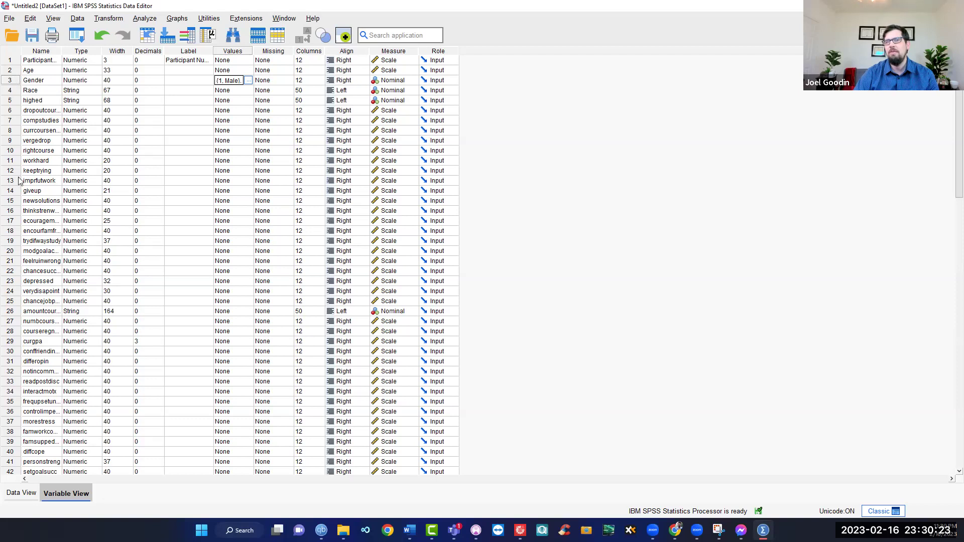
click(40, 51)
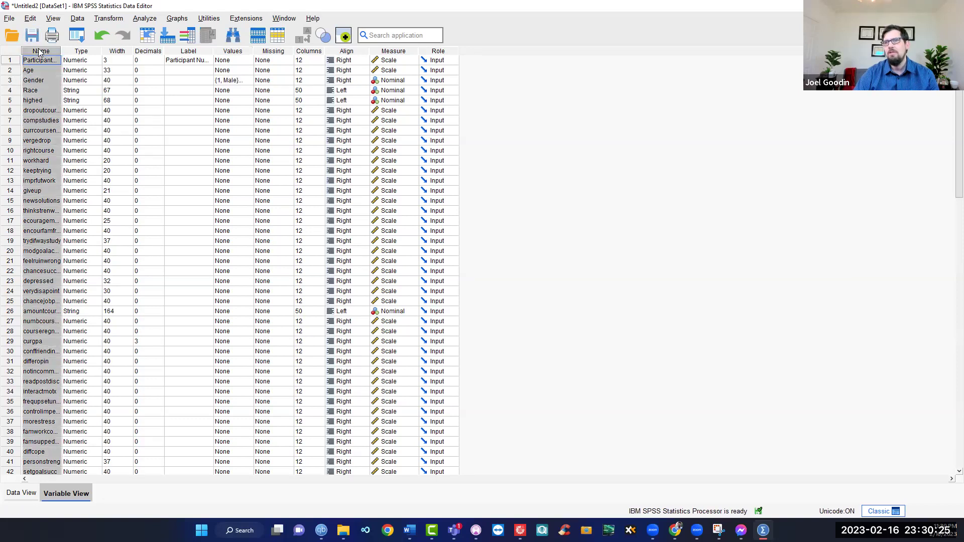
Switch the data rows between value labels and numeric codes to compare the Gender column, ending on the codes
click(21, 493)
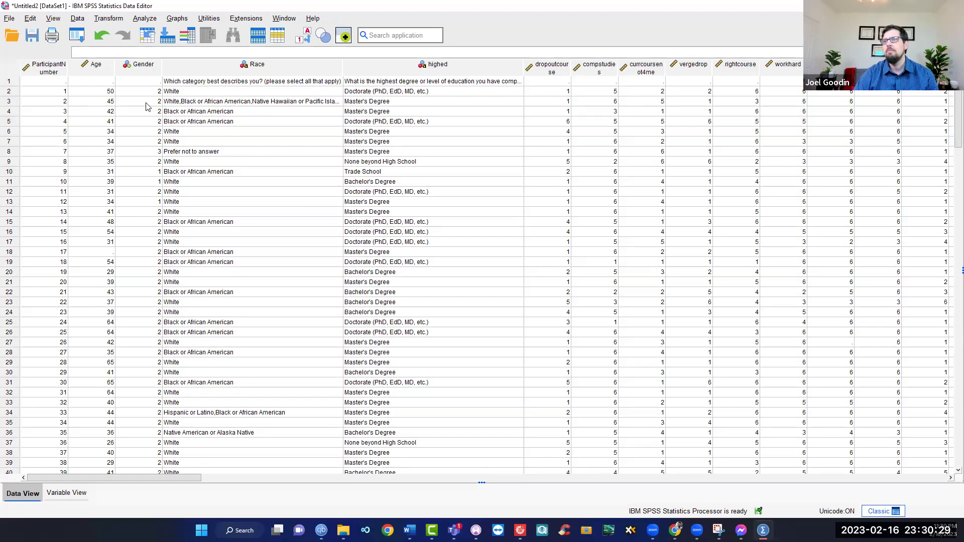
click(145, 67)
click(222, 152)
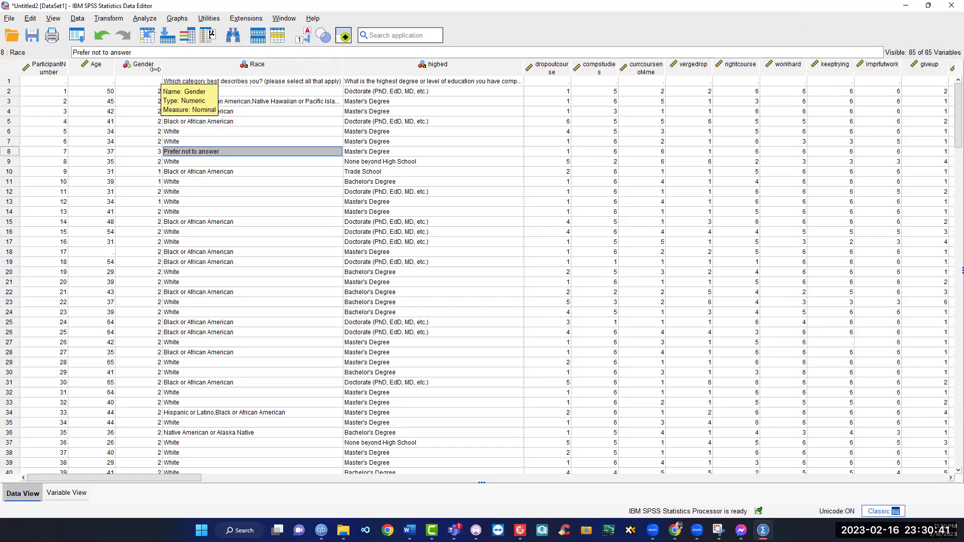
click(307, 35)
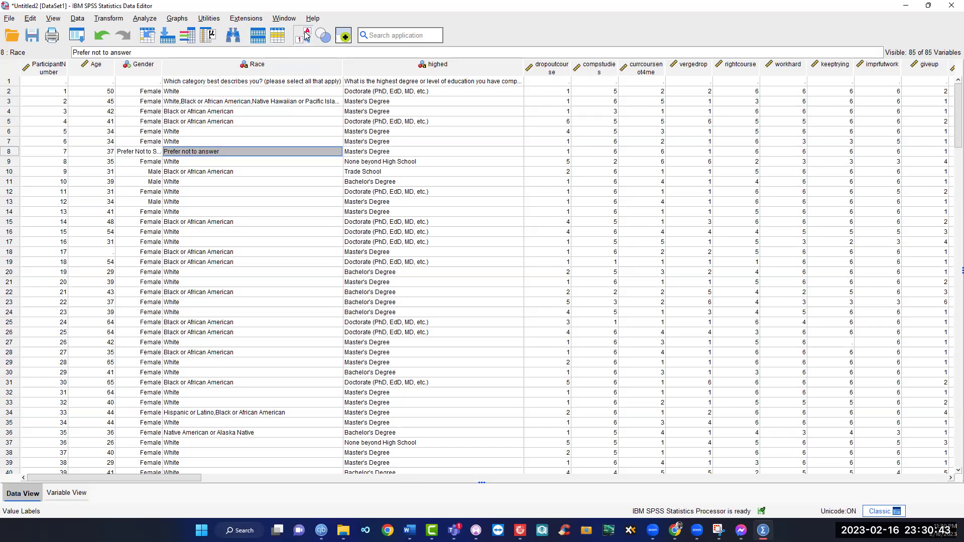
click(306, 36)
click(304, 38)
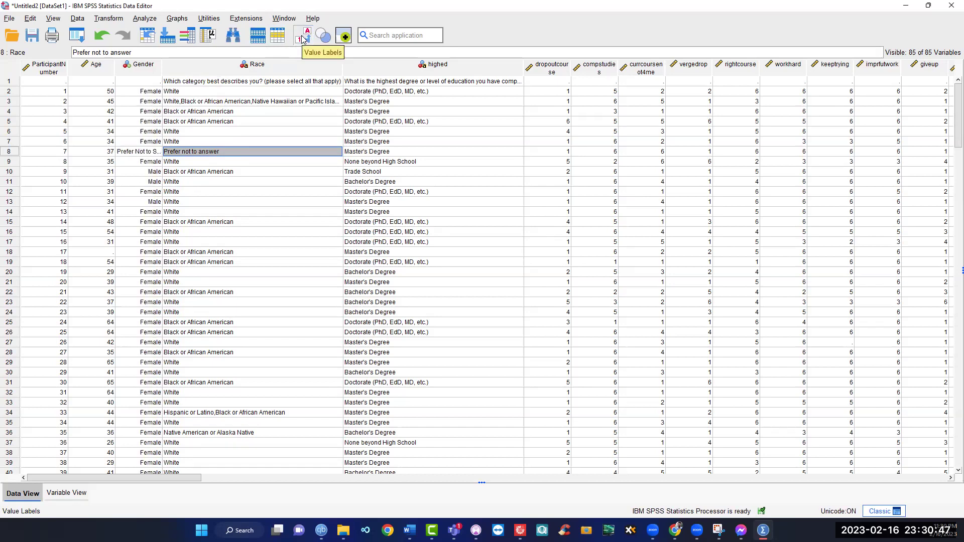
click(303, 38)
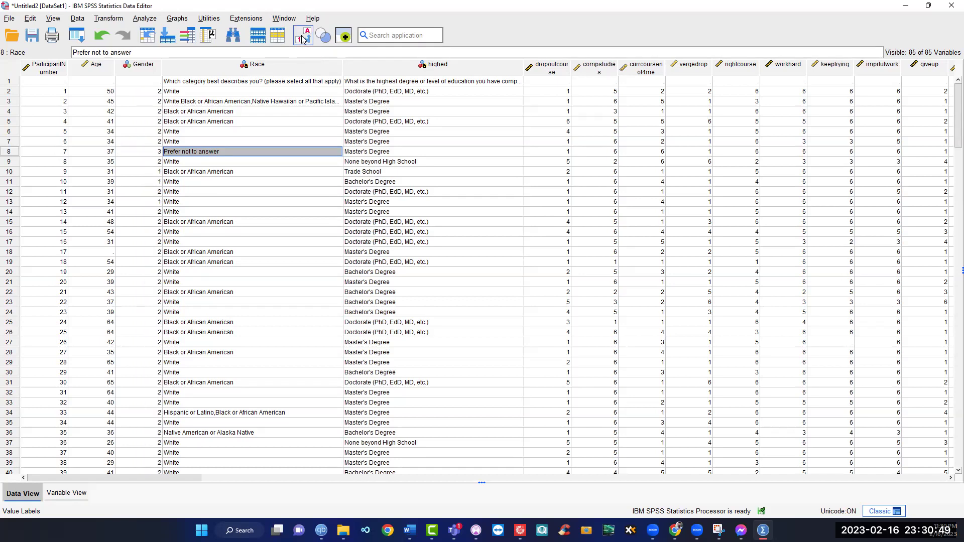
click(303, 40)
click(303, 38)
click(303, 38)
click(304, 38)
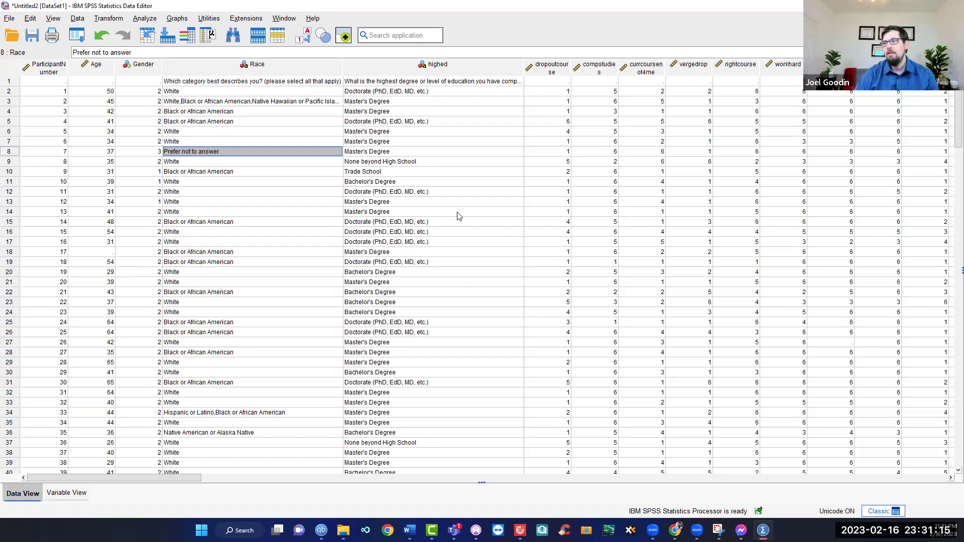
Examine the Race and highed text answers and the numbered category lists below the last case
scroll(462, 222, down, 20)
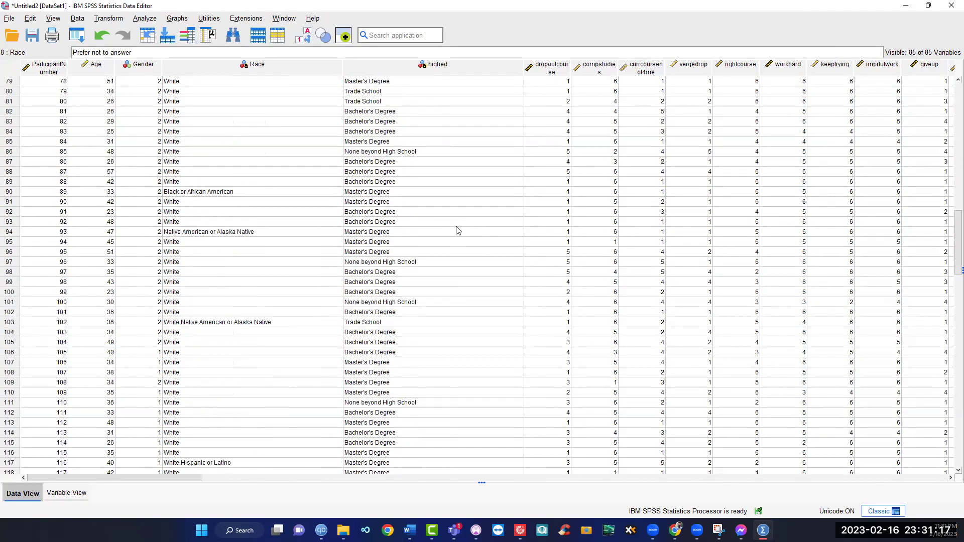
scroll(461, 234, down, 20)
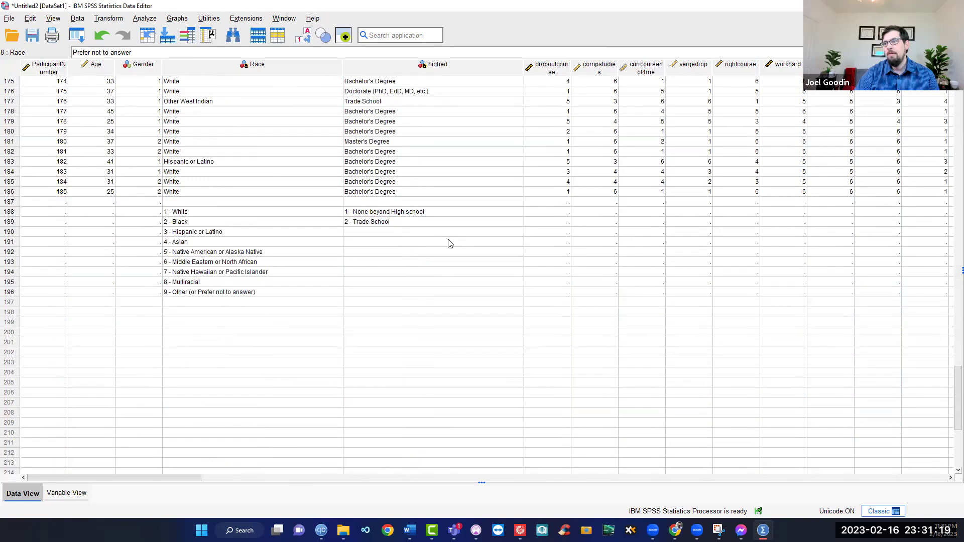
scroll(450, 243, up, 6)
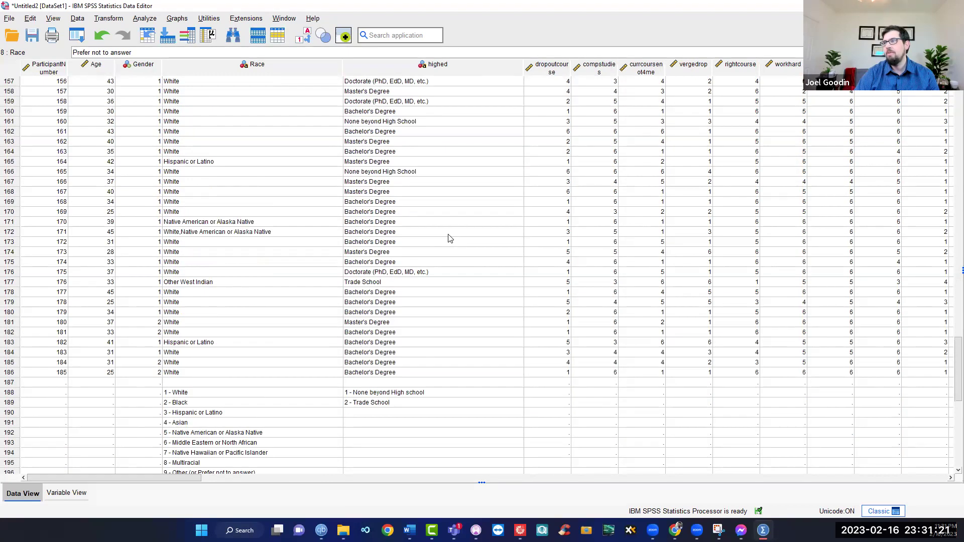
scroll(450, 238, up, 20)
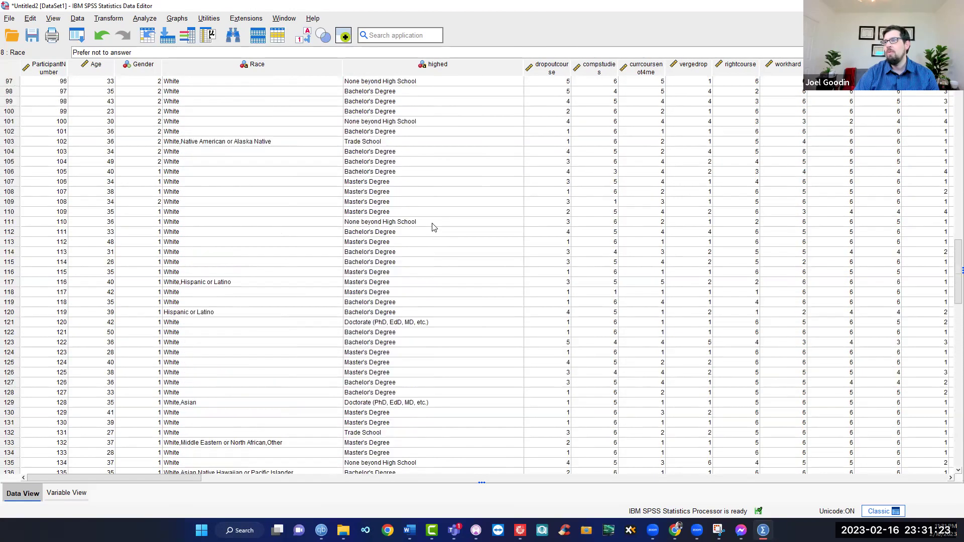
scroll(434, 227, up, 20)
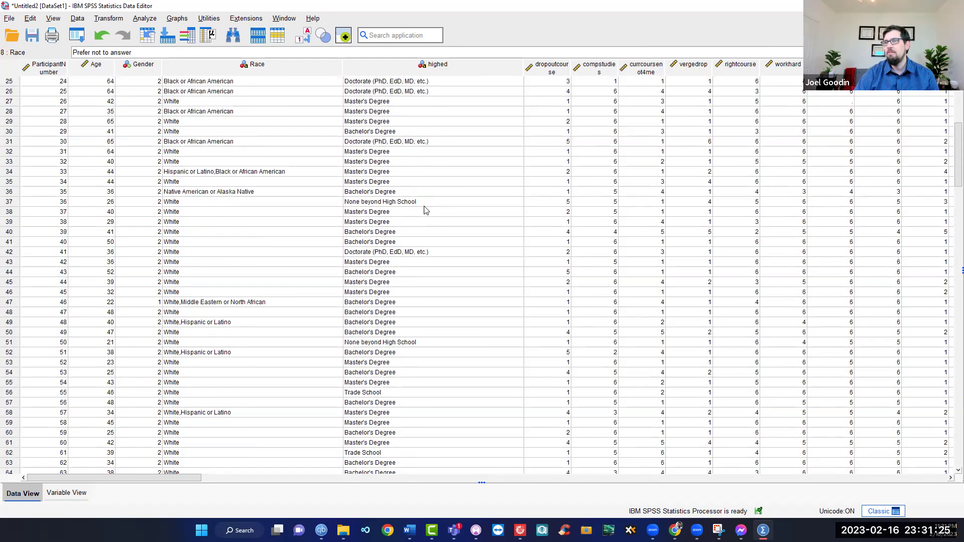
Examine the coded survey answers in the first participant's row, from dropoutcourse across to careopinion
scroll(431, 207, up, 8)
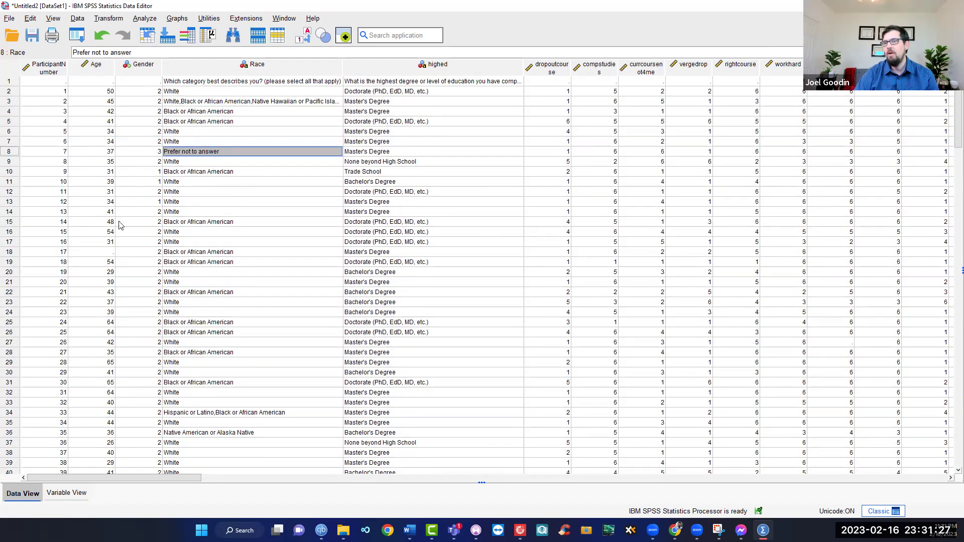
scroll(653, 231, down, 5)
scroll(650, 230, up, 5)
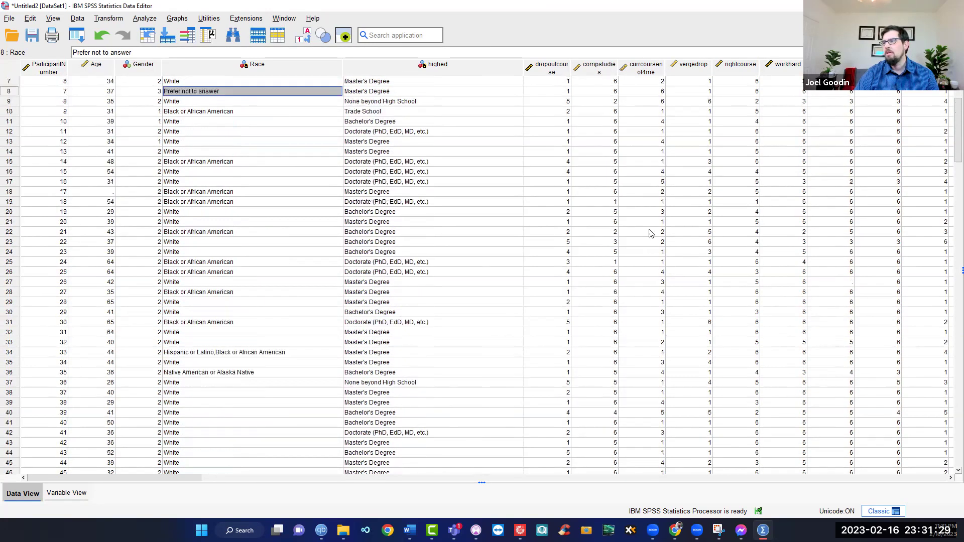
click(560, 92)
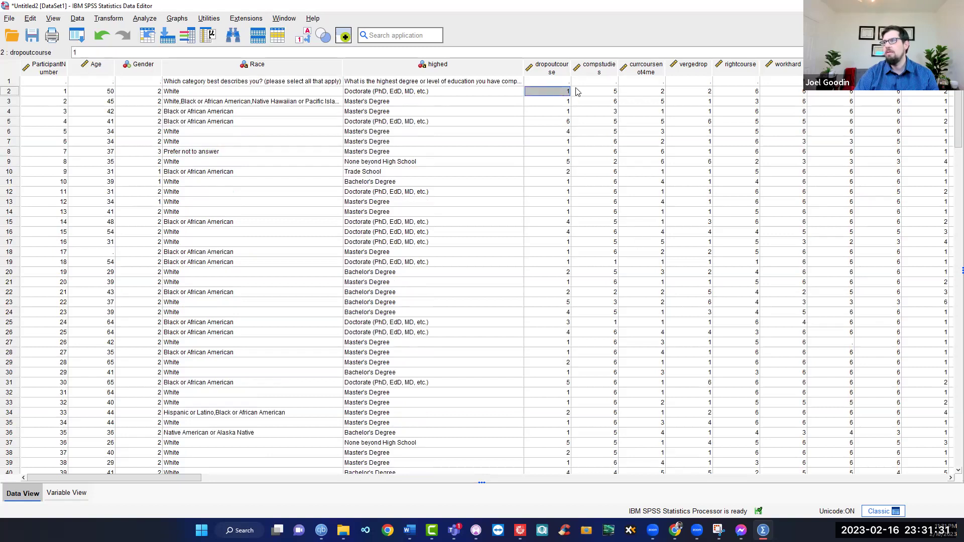
key(Right)
key(Right)
key(Right)
key(Right)
key(Right)
key(Right)
key(Right)
key(Right)
key(Right)
key(Right)
key(Right)
key(Right)
key(Right)
key(Right)
key(Right)
key(Right)
key(Right)
key(Right)
key(Right)
key(Right)
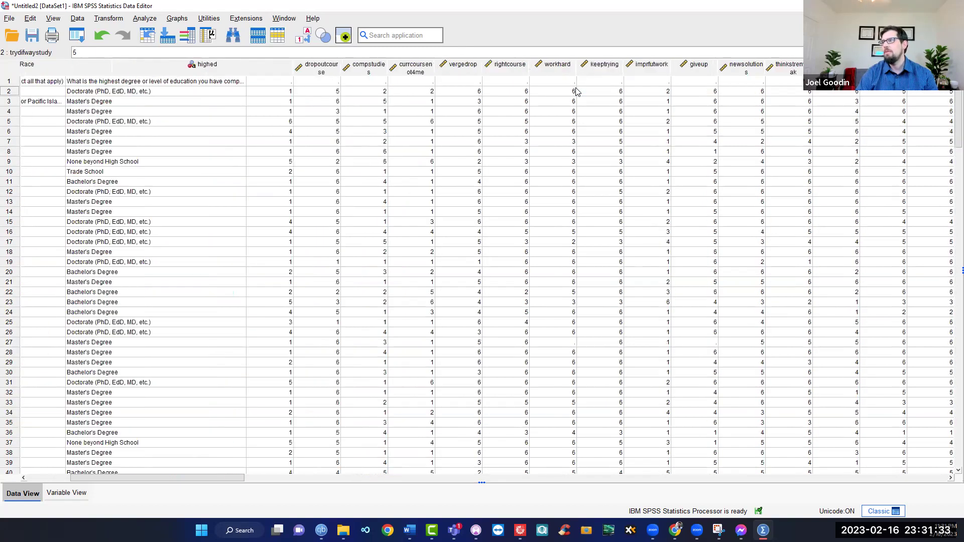
key(Right)
key(Right)
key(Right)
key(Right)
key(Right)
key(Right)
key(Right)
key(Right)
key(Right)
key(Right)
key(Right)
key(Right)
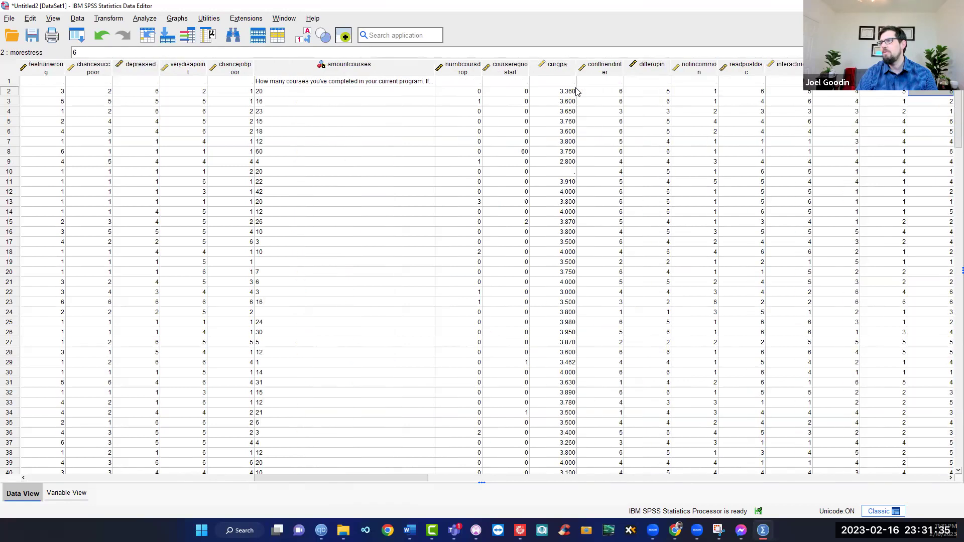
key(Right)
key(Right)
key(Right)
key(Right)
key(Right)
key(Right)
key(Right)
key(Right)
key(Right)
key(Right)
key(Right)
key(Right)
key(Right)
key(Right)
key(Right)
key(Right)
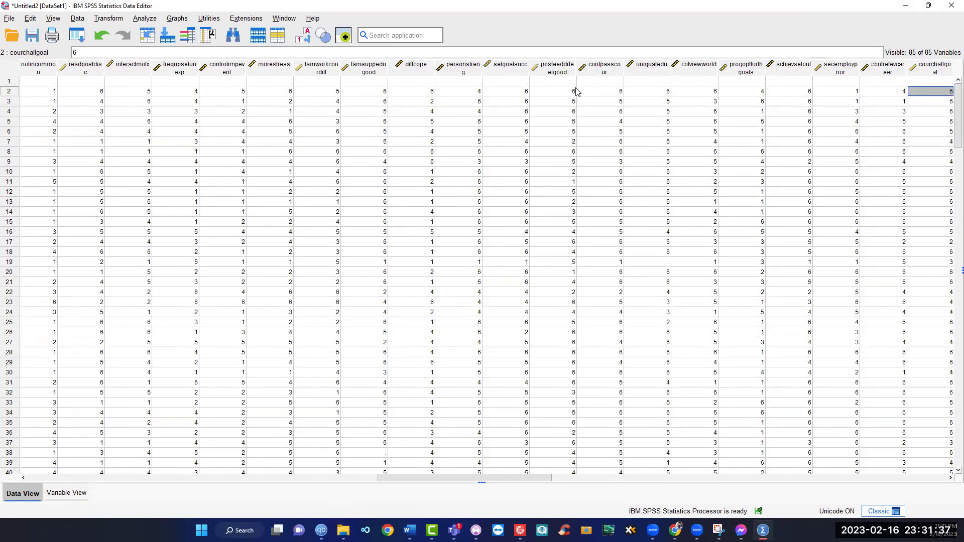
key(Right)
key(Right)
key(Right)
Go back through the first participant's coded answers from careopinion to dropoutcourse
key(Left)
key(Left)
key(Left)
key(Left)
key(Left)
key(Left)
key(Left)
key(Left)
key(Left)
key(Left)
key(Left)
key(Left)
key(Left)
key(Left)
key(Left)
key(Left)
key(Left)
key(Left)
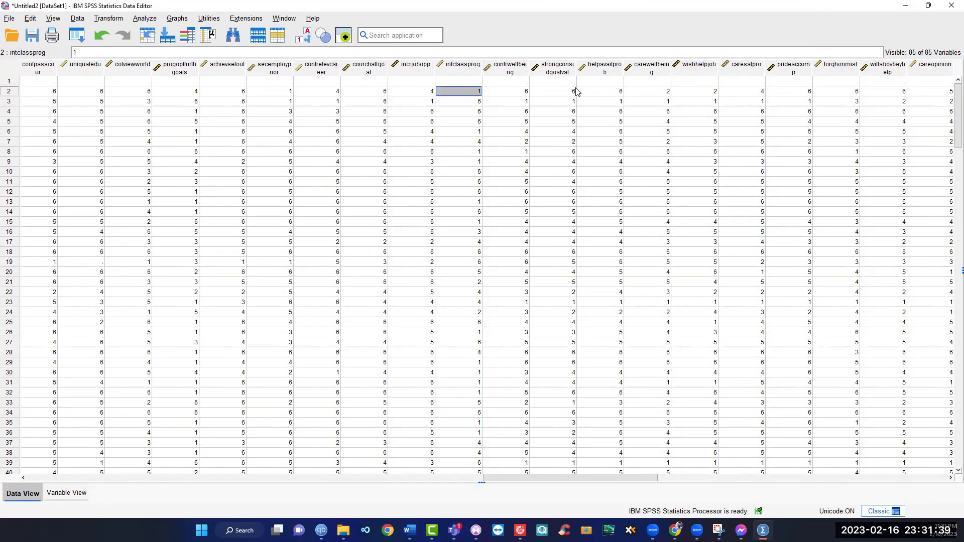
key(Left)
key(Left)
key(Left)
key(Left)
key(Left)
key(Left)
key(Left)
key(Left)
key(Left)
key(Left)
key(Left)
key(Left)
key(Left)
key(Left)
key(Left)
key(Left)
key(Left)
key(Left)
key(Left)
key(Left)
Review the first participant's survey items one by one, from dropoutcourse through to amountcourses
key(Right)
key(Right)
key(Right)
key(Right)
key(Right)
key(Right)
key(Right)
key(Right)
key(Right)
key(Right)
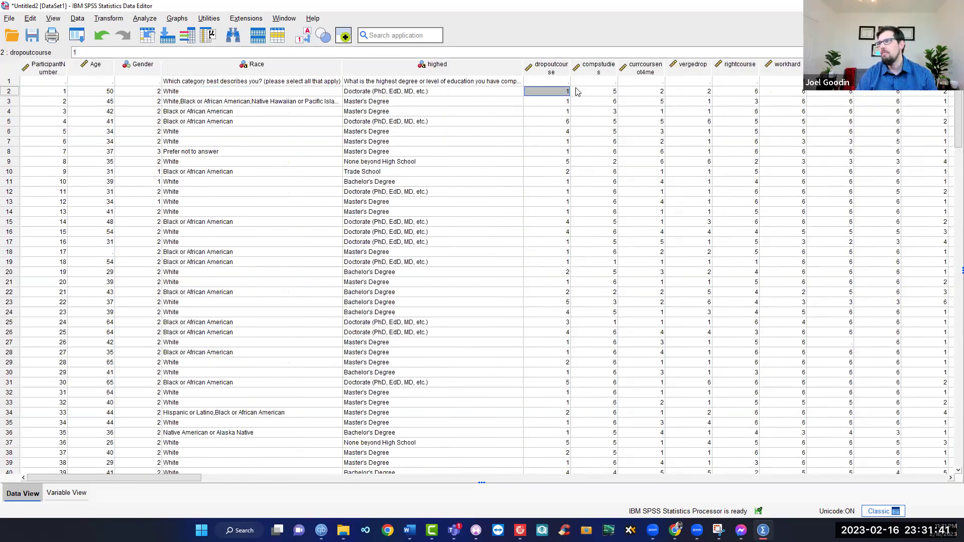
key(Right)
key(Right)
key(Right)
key(Right)
key(Right)
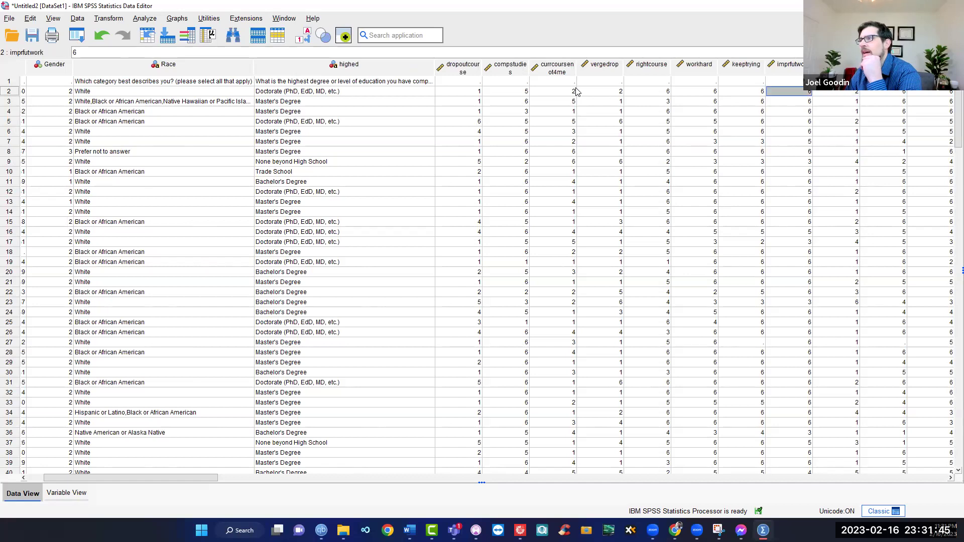
key(Right)
key(Right)
key(Right)
key(Right)
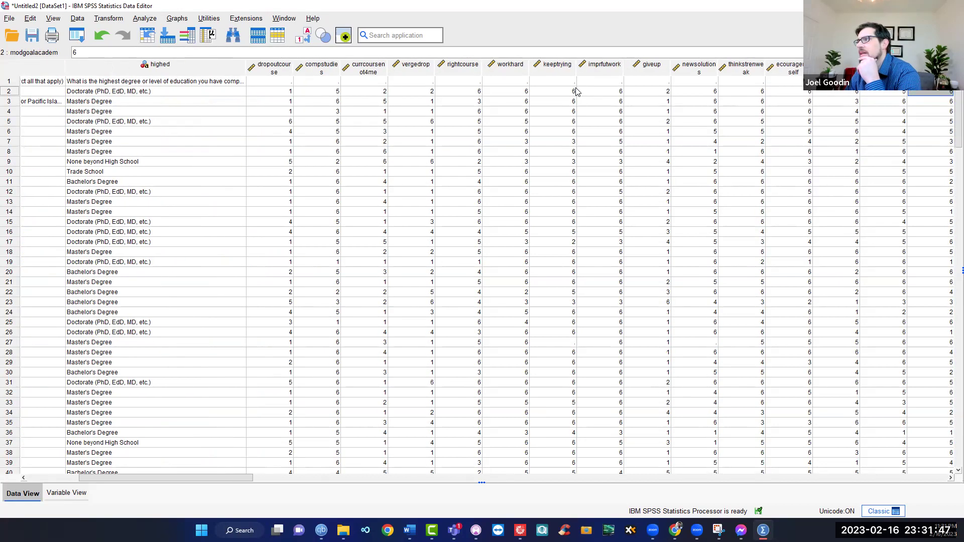
key(Right)
key(Right)
key(Right)
key(Right)
key(Right)
key(Right)
key(Right)
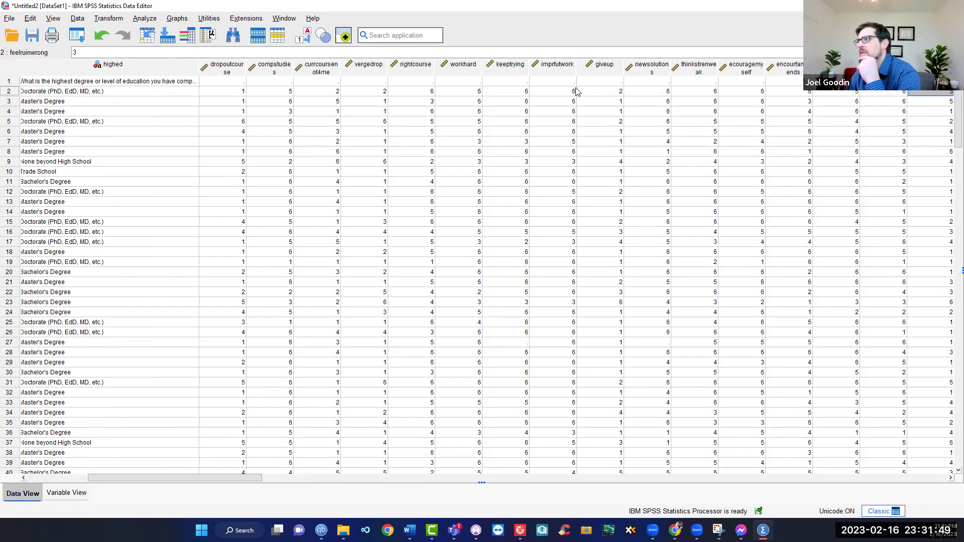
key(Right)
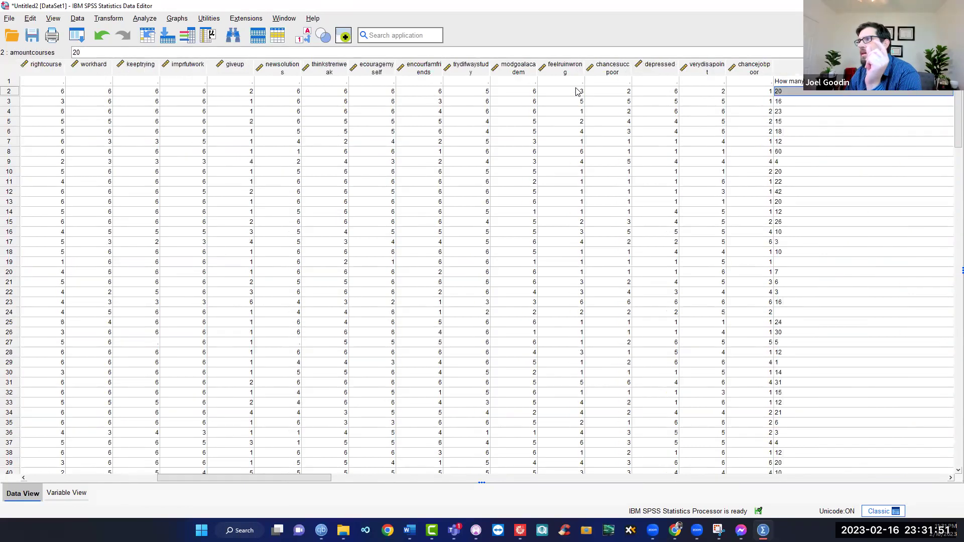
Revisit the items from chancejobpoor back to newsolutions, ending on feelruinwrong in the first participant's row
key(Left)
key(Left)
key(Left)
key(Left)
key(Left)
key(Left)
key(Left)
key(Left)
key(Left)
key(Left)
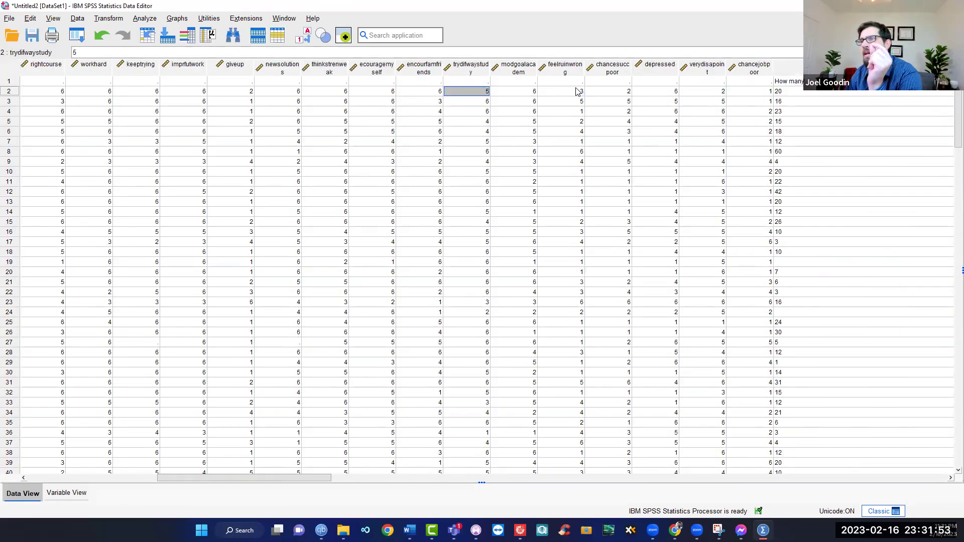
key(Left)
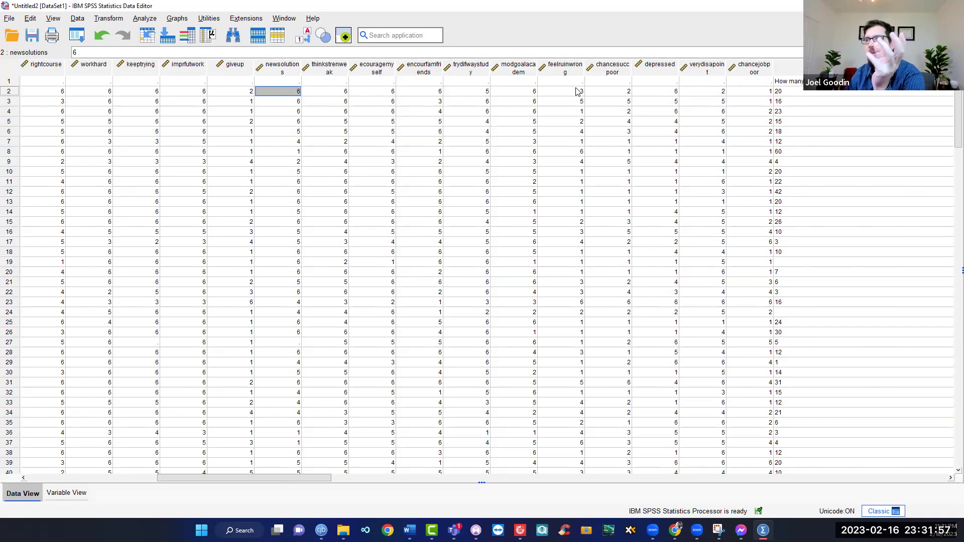
key(Right)
key(Right)
key(Right)
key(Right)
key(Right)
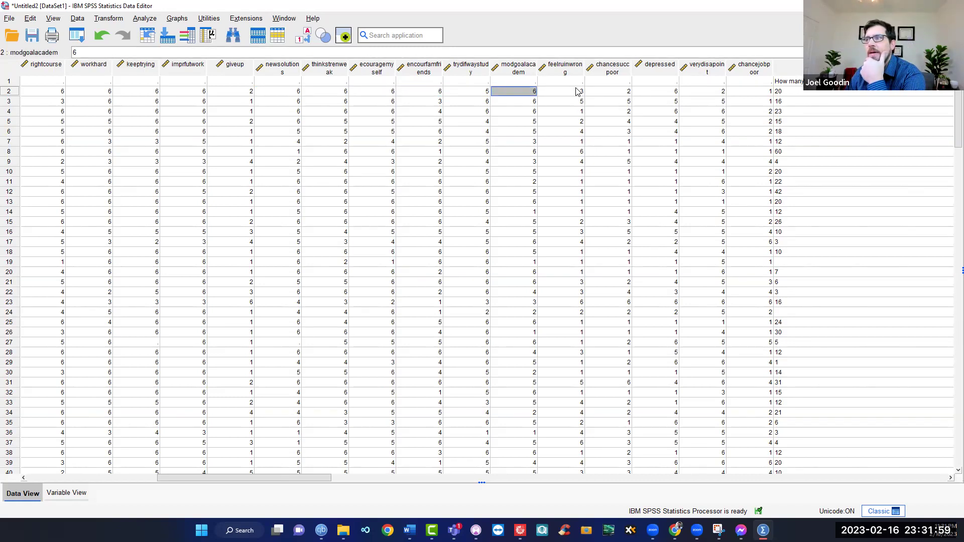
key(Right)
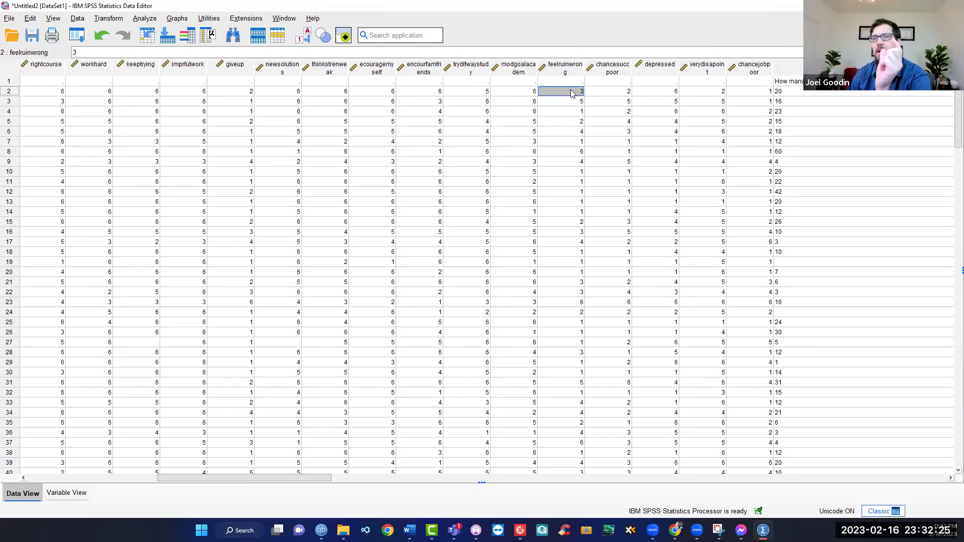
Inspect the first participant's answers from trydifwaystudy to verydisapoint to see where one group of related items ends
click(452, 93)
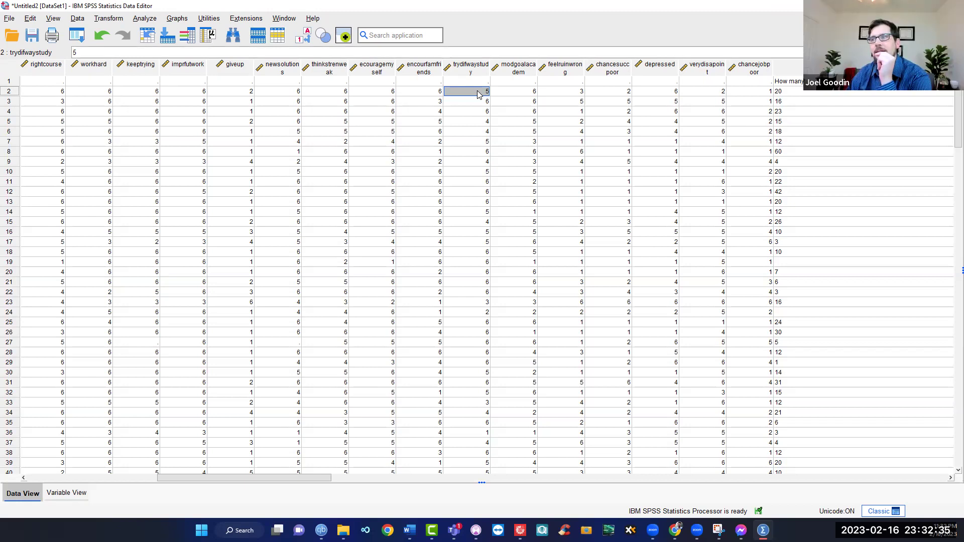
key(Right)
key(Right)
key(Right)
key(Right)
key(Right)
key(Right)
key(Right)
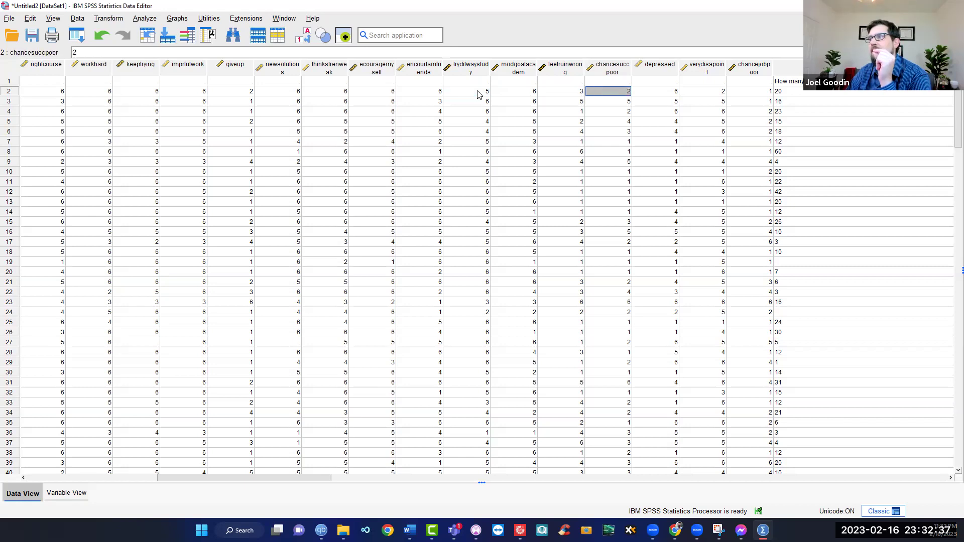
key(Left)
key(Right)
key(Right)
key(Right)
key(Right)
key(Right)
key(Right)
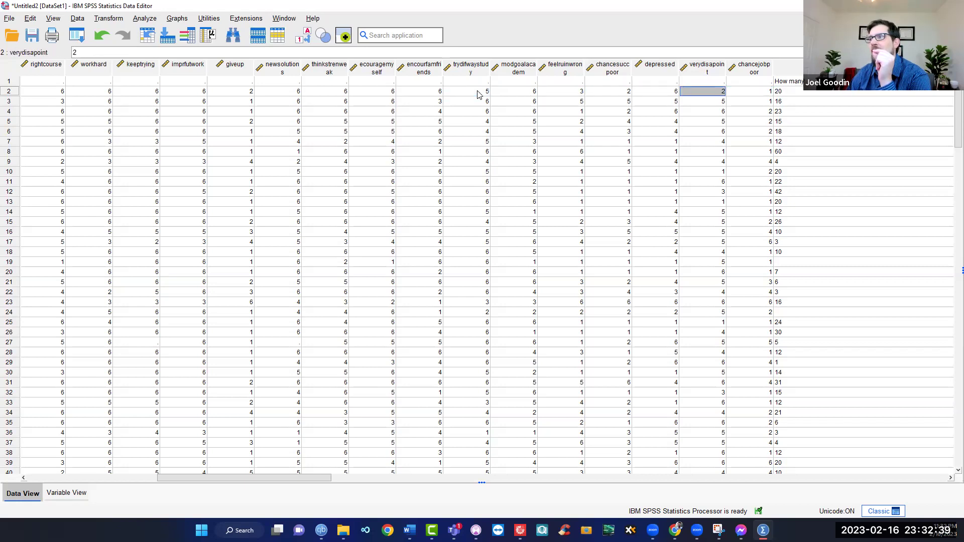
Review the first participant's answers from chancejobpoor through amountcourses and curgpa to personstreng
key(Right)
key(Right)
key(Right)
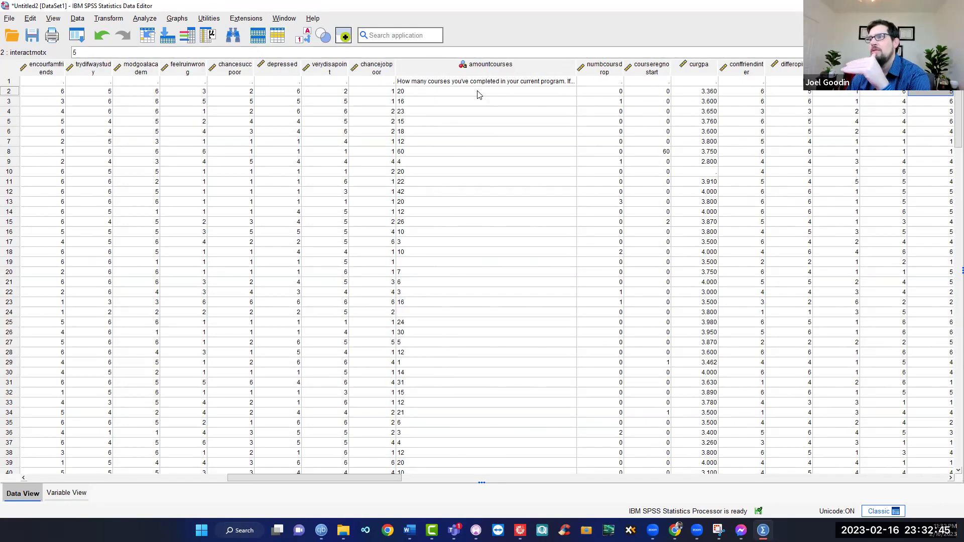
key(Right)
key(Right)
key(Right)
key(Right)
key(Right)
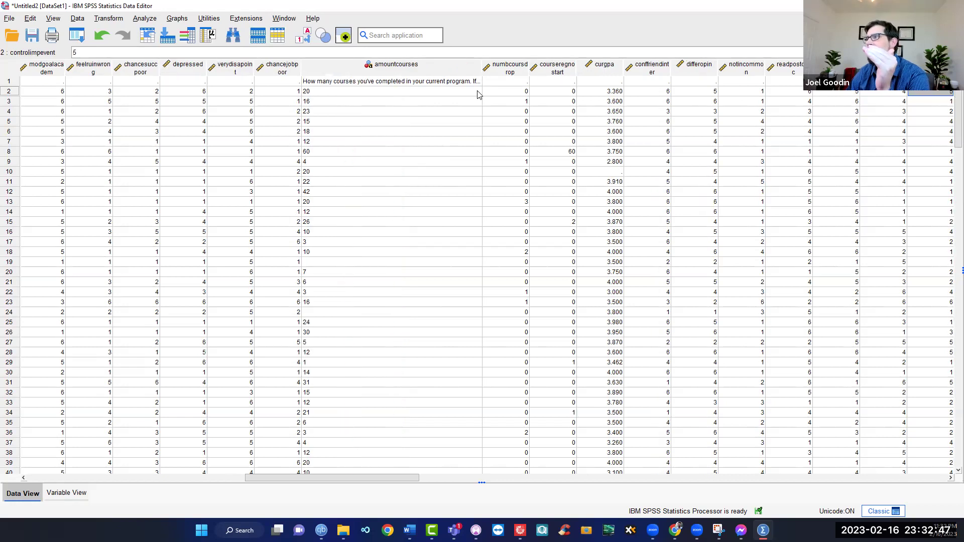
key(Right)
key(Right)
key(Right)
key(Right)
key(Right)
key(Right)
key(Right)
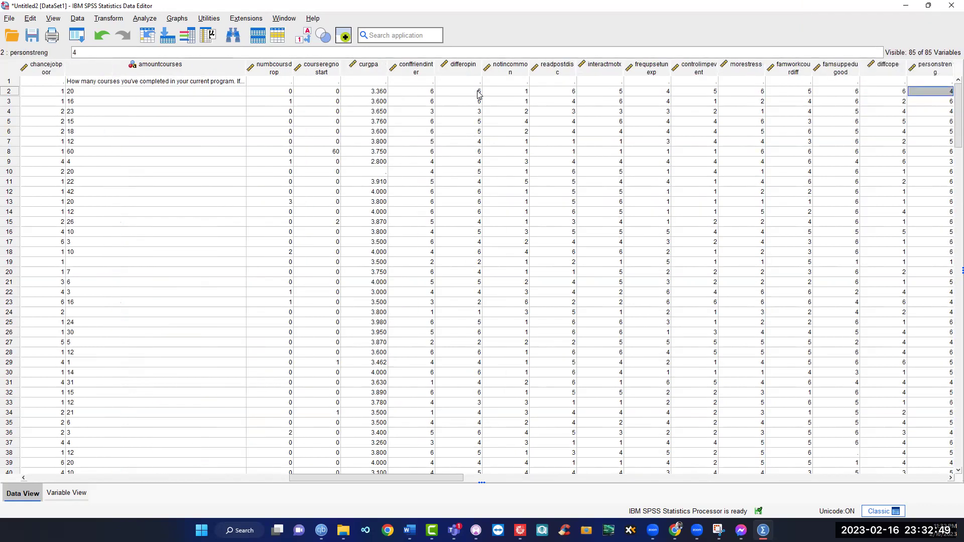
Examine the first participant's coded answers from setgoalsucc through strongconsidgoalval to prideaccomp
key(Right)
key(Right)
key(Right)
key(Right)
key(Right)
key(Right)
key(Right)
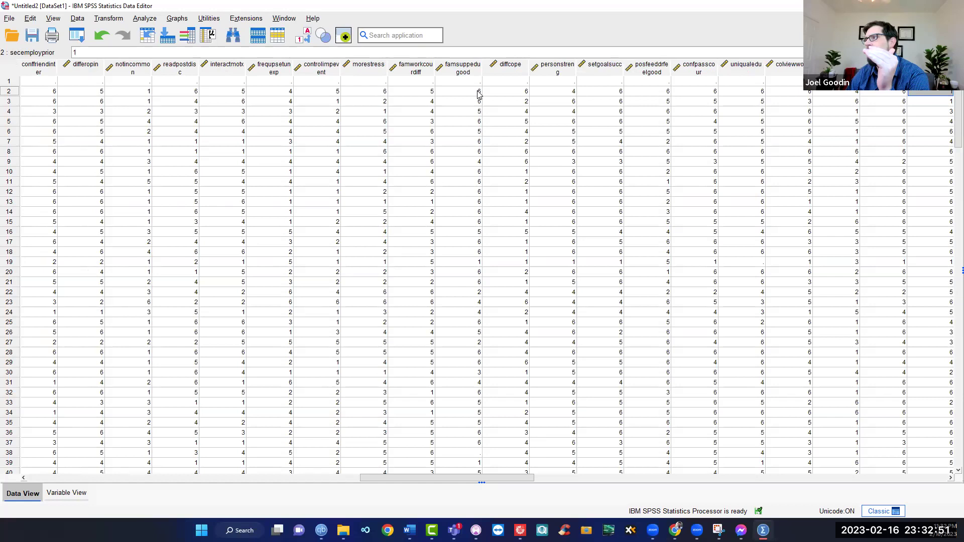
key(Right)
key(Right)
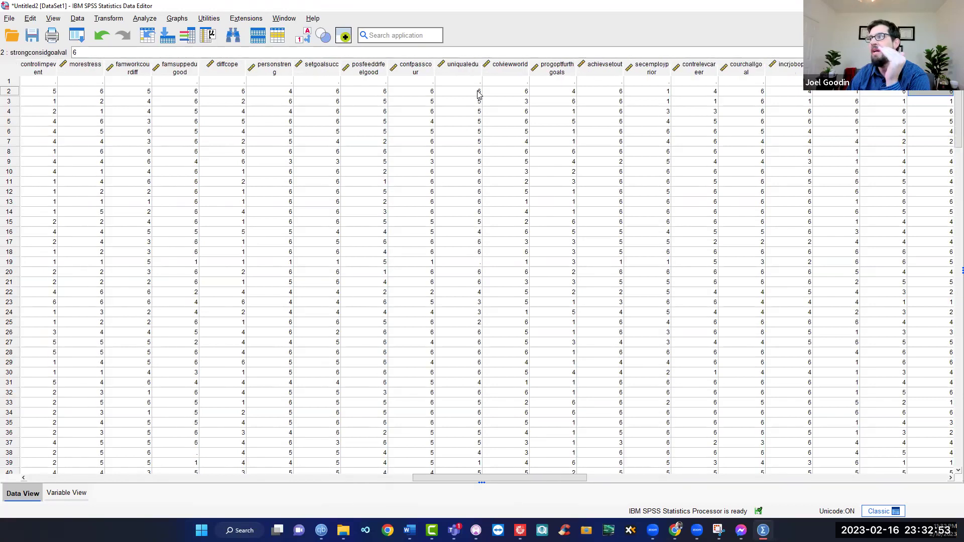
key(Right)
key(Right)
key(Right)
key(Right)
key(Right)
key(Right)
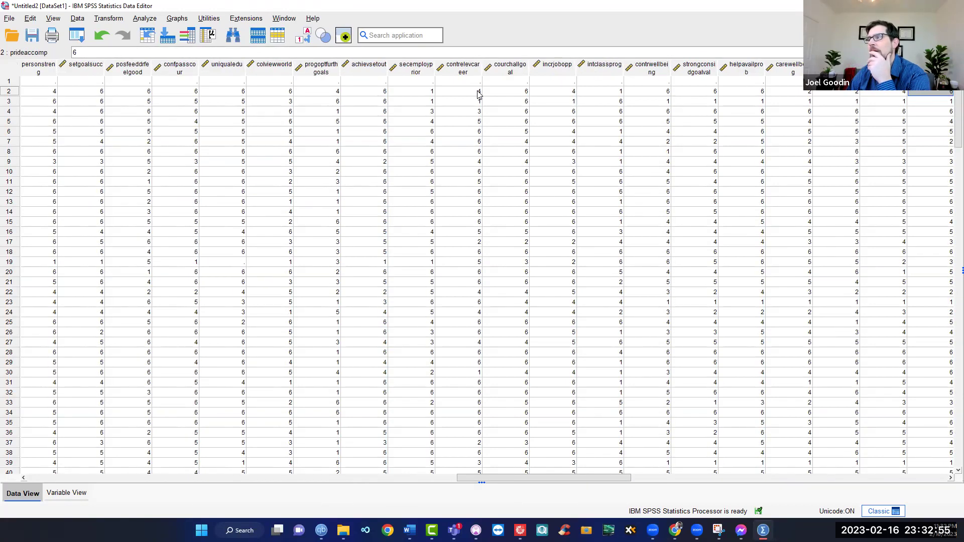
Inspect the first participant's remaining items from forghonmist through facprovadvice to the commentsurvey answer
key(Right)
key(Right)
key(Right)
key(Right)
key(Right)
key(Right)
key(Right)
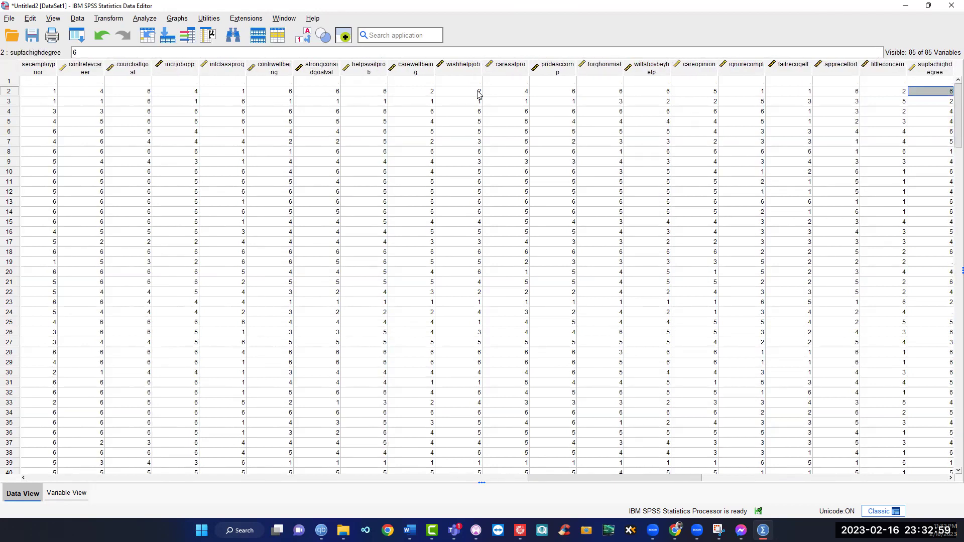
key(Right)
key(Right)
key(Right)
key(Right)
key(Right)
key(Right)
key(Right)
key(Right)
key(Right)
key(Right)
key(Right)
key(Right)
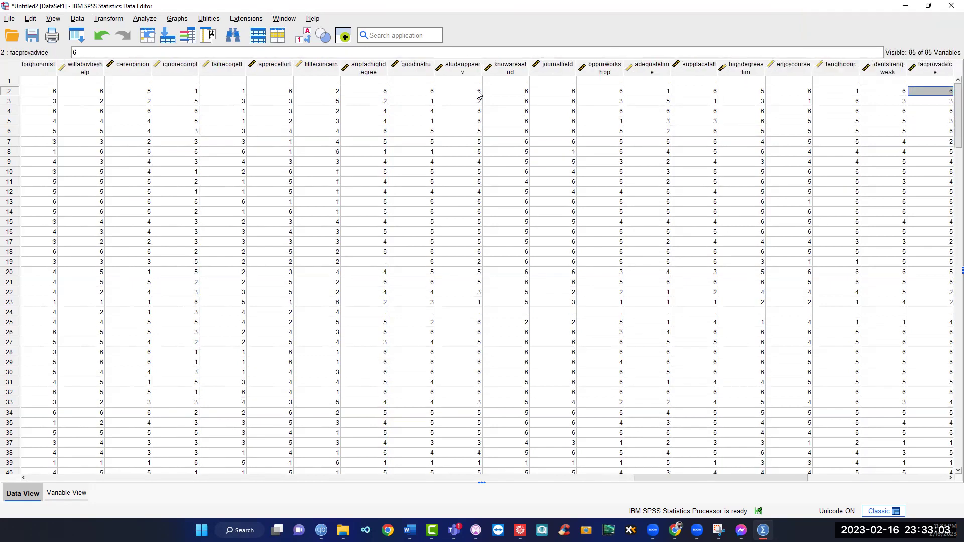
key(Right)
key(Right)
key(Right)
key(Right)
key(Right)
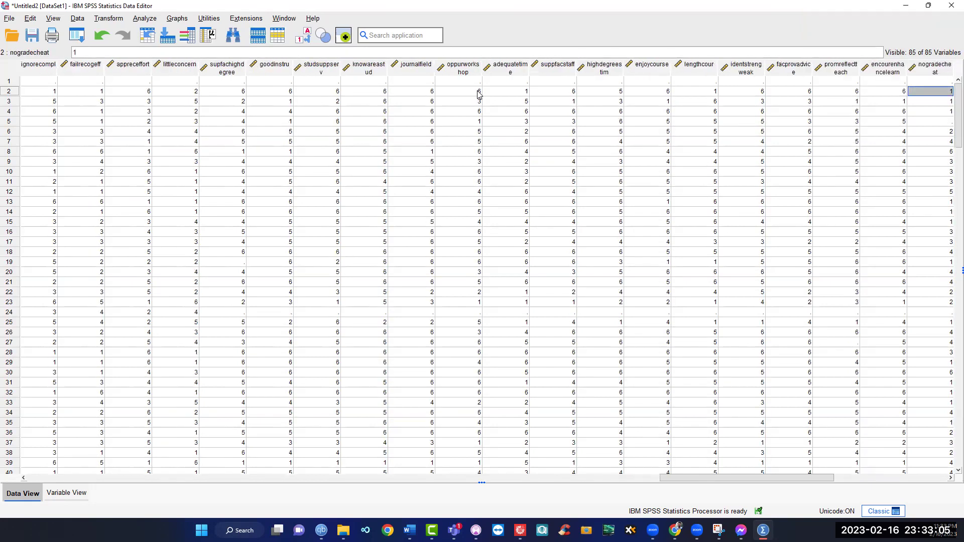
key(Right)
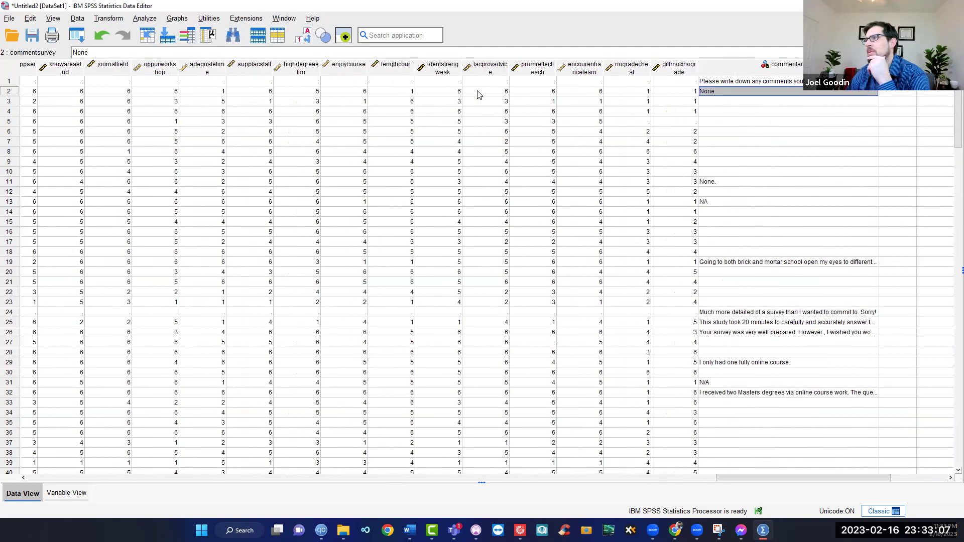
Go back through the second participant's answers in row 3 from the end of the survey to supfachighdegree
key(Down)
key(Left)
key(Left)
key(Left)
key(Left)
key(Left)
key(Left)
key(Left)
key(Left)
key(Left)
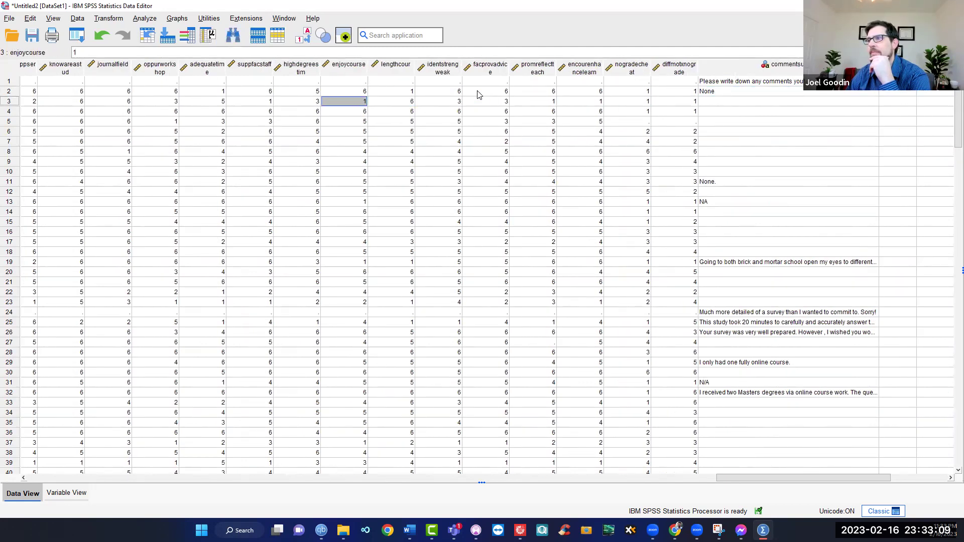
key(Left)
key(Left)
key(Left)
key(Left)
key(Left)
key(Left)
key(Left)
key(Left)
key(Left)
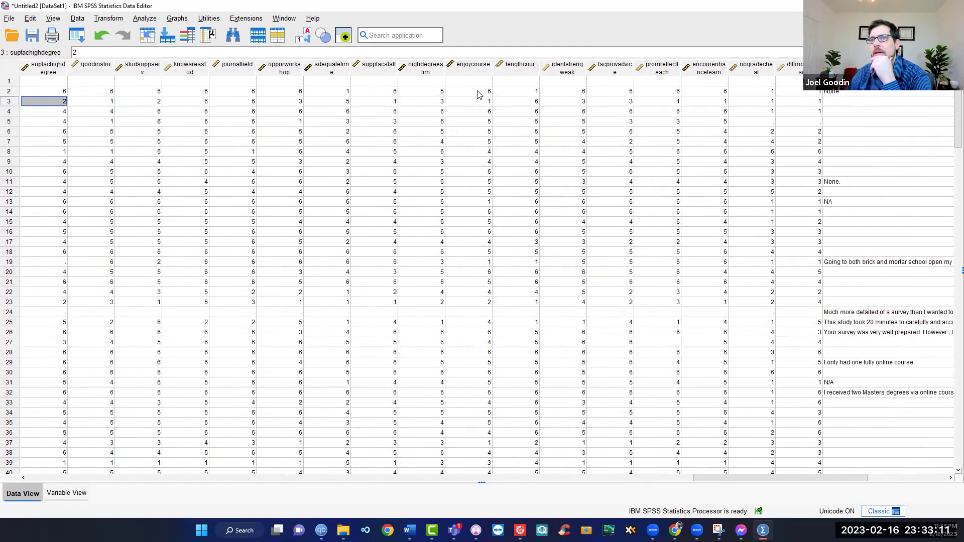
Review the second participant's items backwards from littleconcern through intclassprog to colviewworld
key(Left)
key(Left)
key(Left)
key(Left)
key(Left)
key(Left)
key(Left)
key(Left)
key(Left)
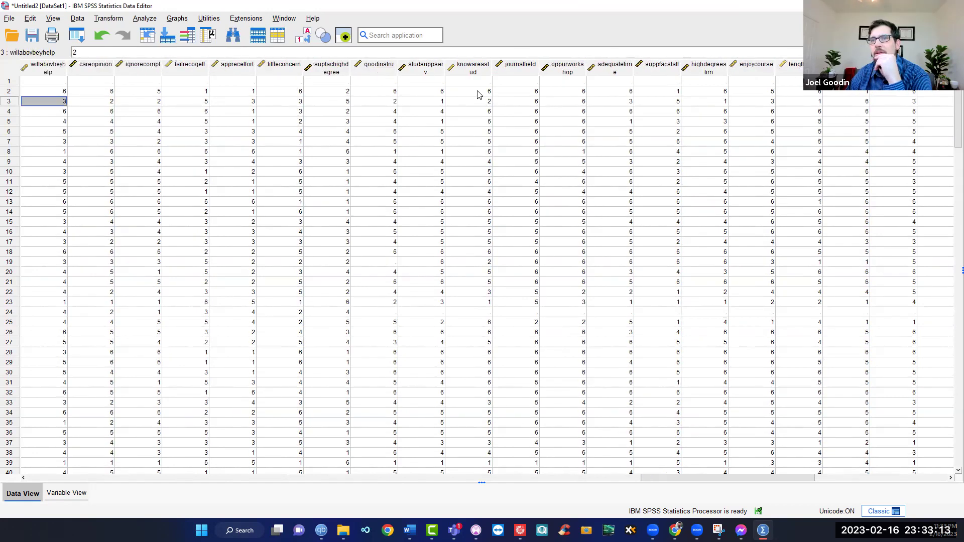
key(Left)
key(Left)
key(Left)
key(Left)
key(Left)
key(Left)
key(Left)
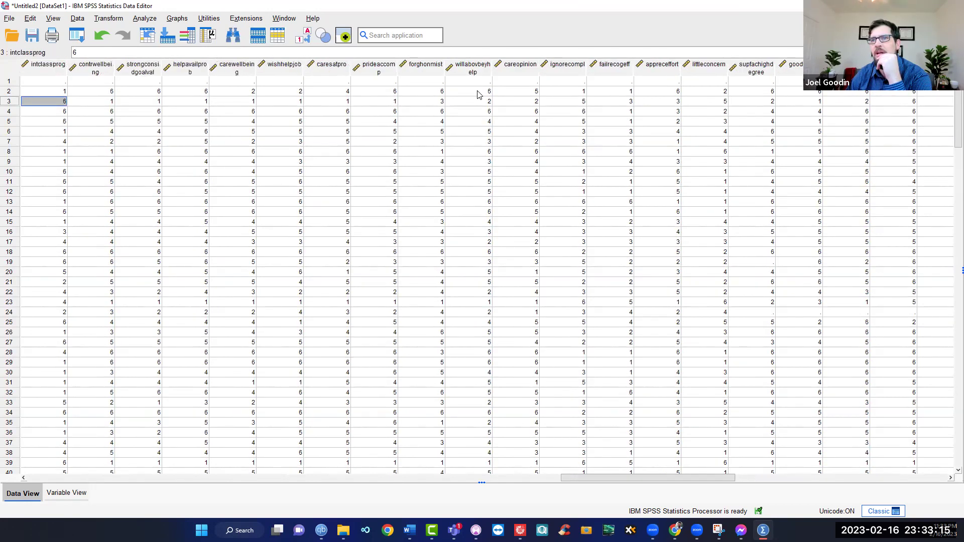
key(Left)
key(Left)
key(Left)
key(Left)
key(Left)
key(Left)
key(Left)
key(Left)
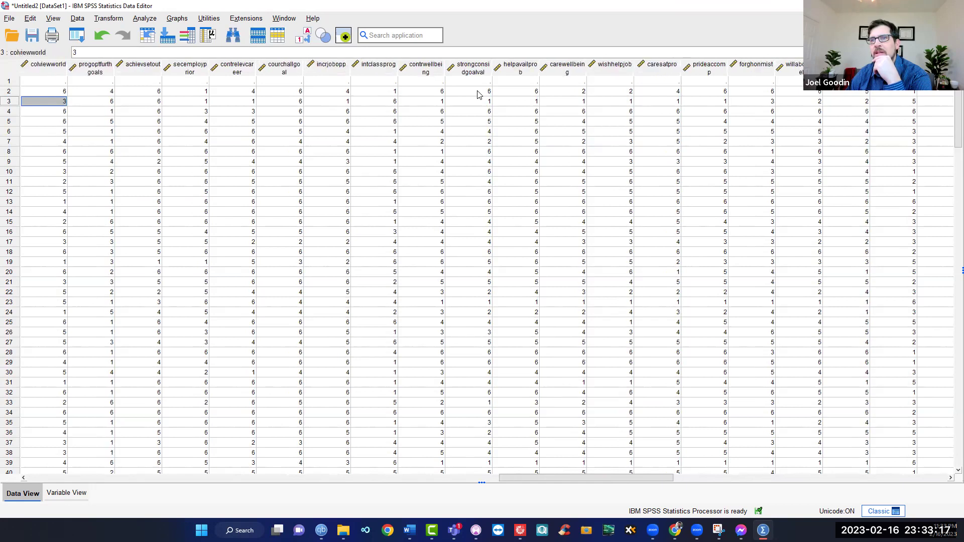
Trace the second participant's answers back from uniqualedu through famsuppedugood to curgpa
key(Left)
key(Left)
key(Left)
key(Left)
key(Left)
key(Left)
key(Left)
key(Left)
key(Left)
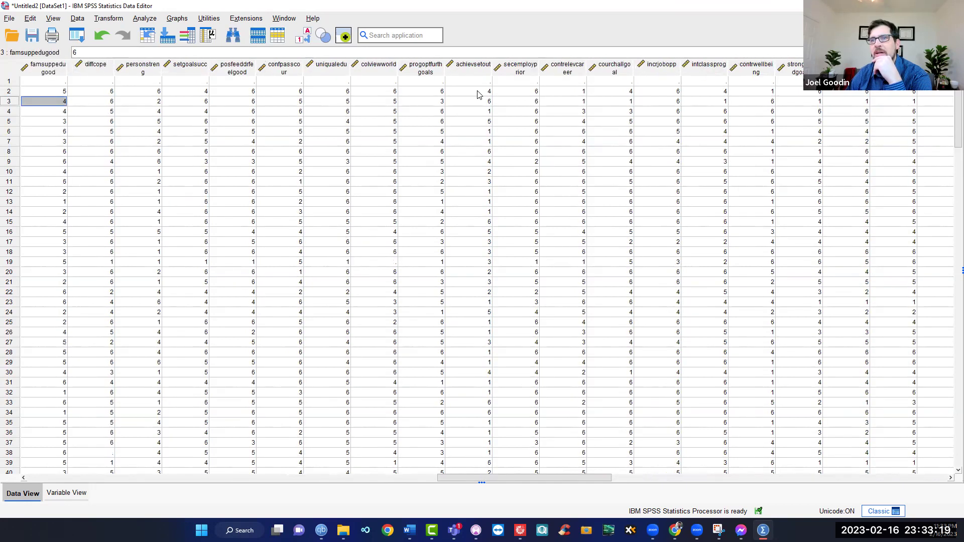
key(Left)
key(Left)
key(Left)
key(Left)
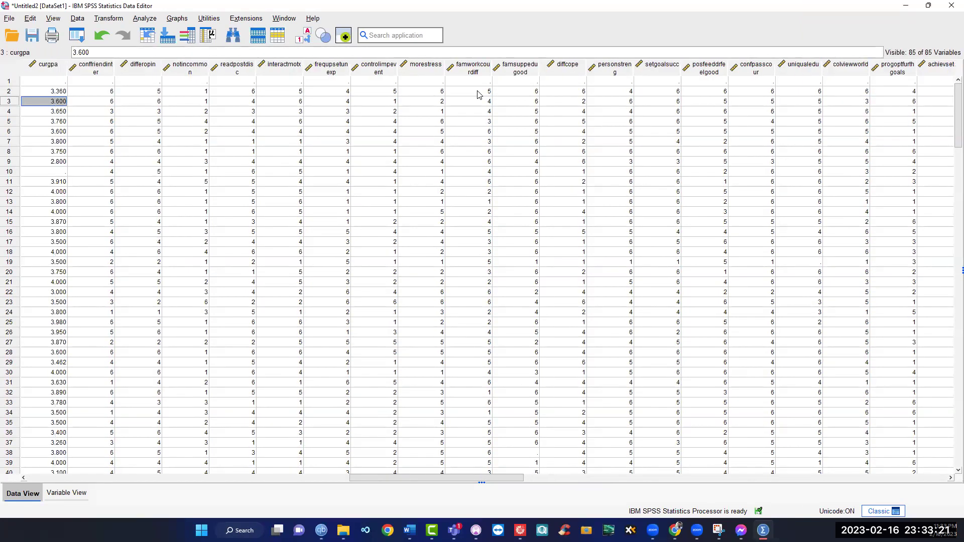
Compare answers between conffriendinter and interactmotx in rows 3 to 6, and select the famsuppedugood cell in row 38
key(Right)
key(Down)
key(Right)
key(Right)
key(Right)
key(Right)
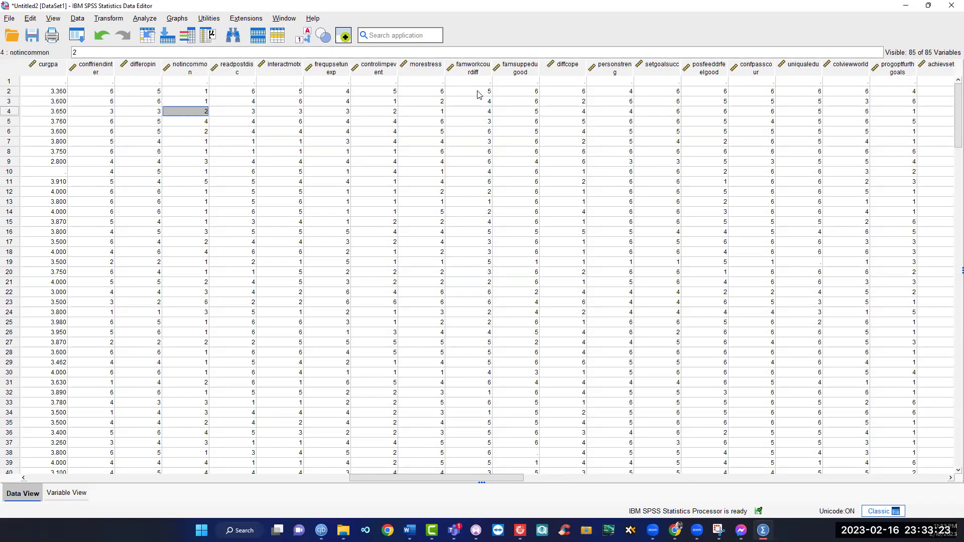
key(Down)
key(Down)
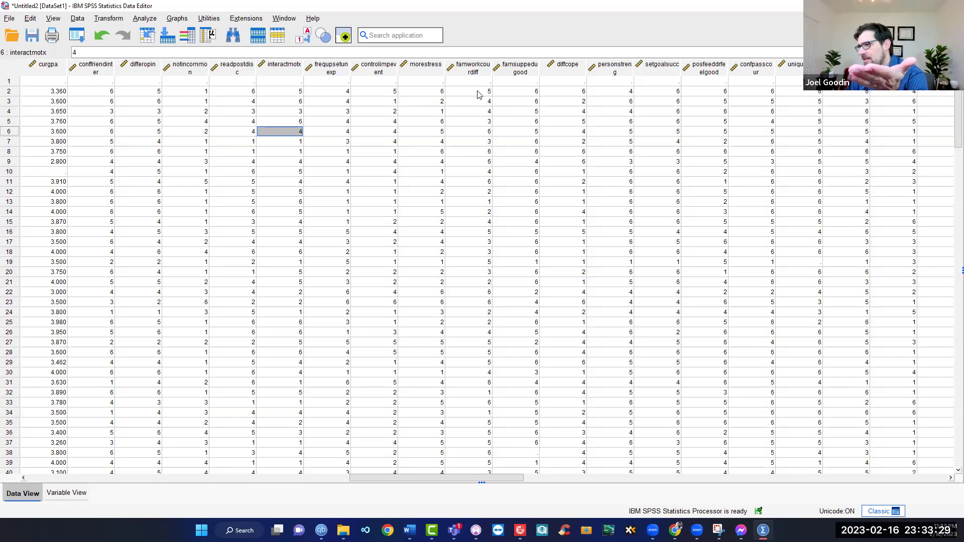
click(514, 452)
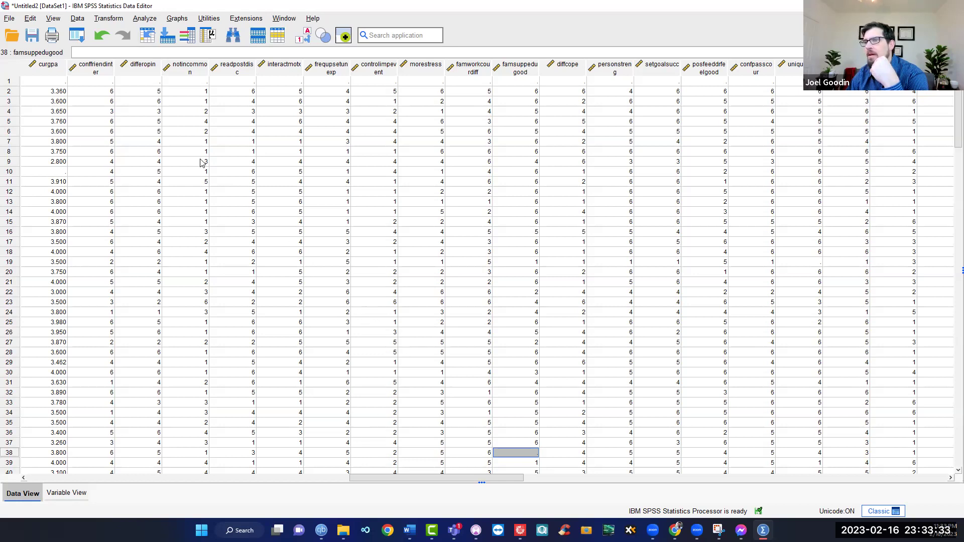
Review row 3 from conffriendinter to controlimpevent, and check the same items for participants further down the dataset
click(104, 102)
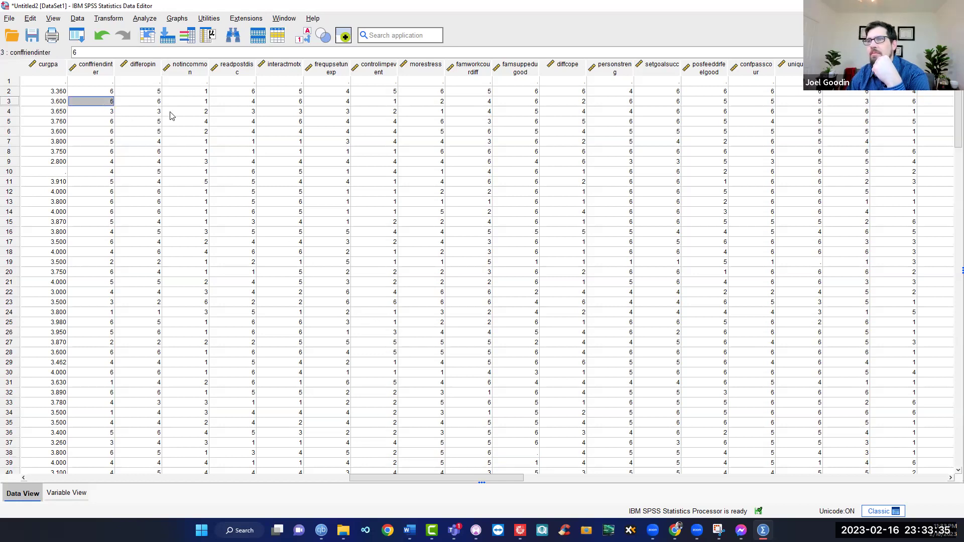
key(Right)
key(Right)
key(Right)
key(Right)
key(Right)
key(Right)
key(Right)
key(Left)
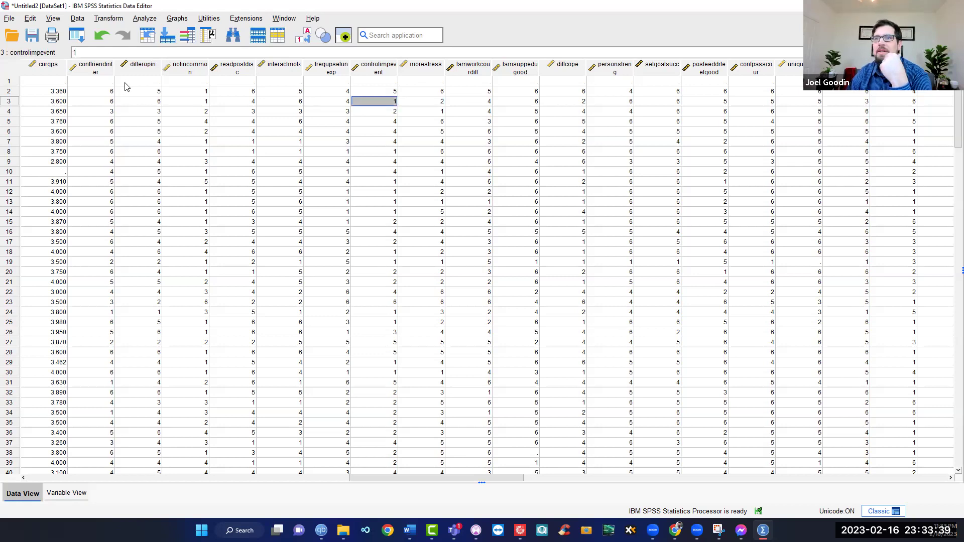
scroll(125, 271, down, 9)
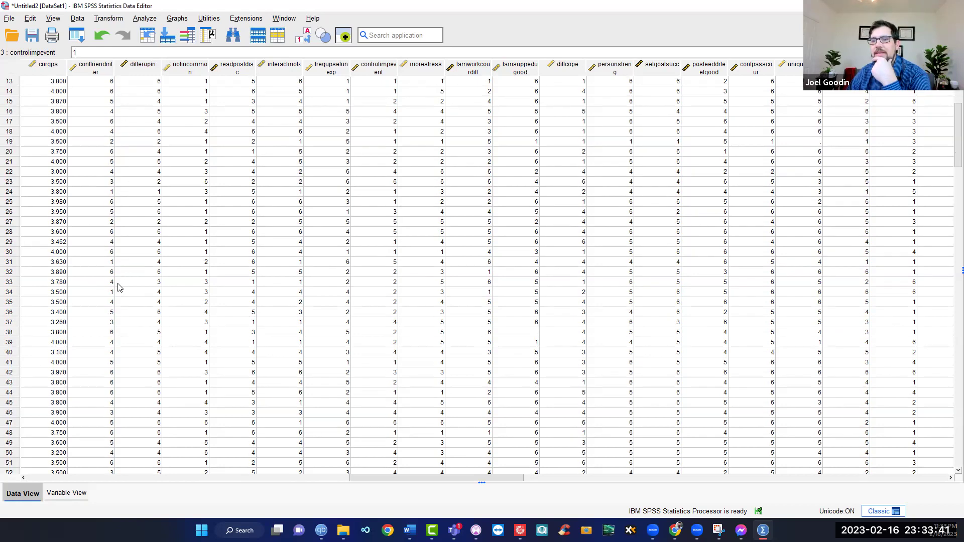
scroll(118, 300, up, 9)
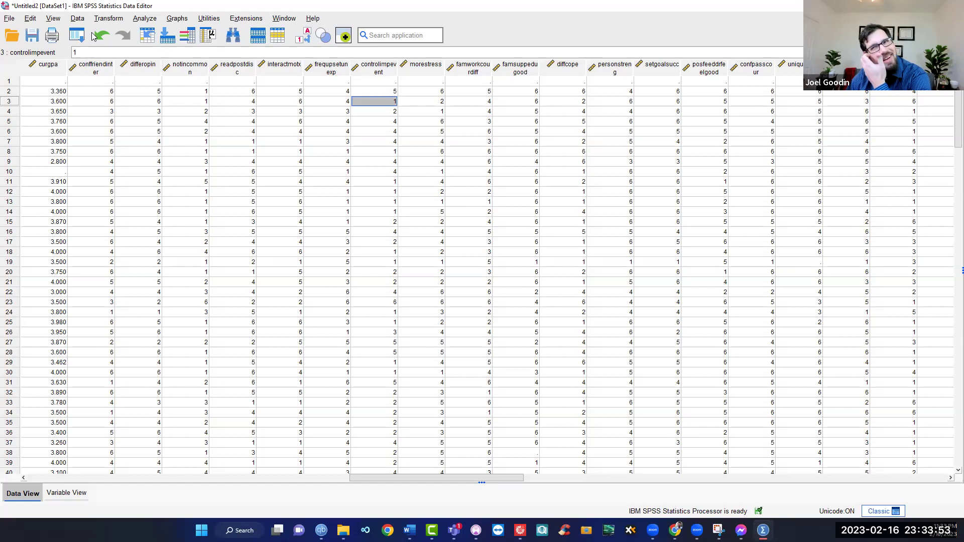
Open the Frequencies analysis and remove Gender from the variables to analyse
click(152, 21)
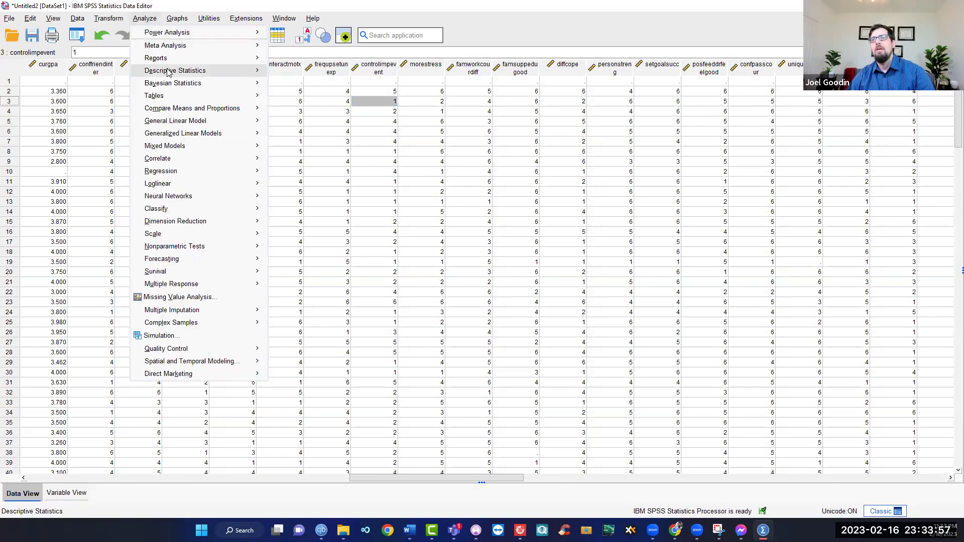
mouse_move(244, 72)
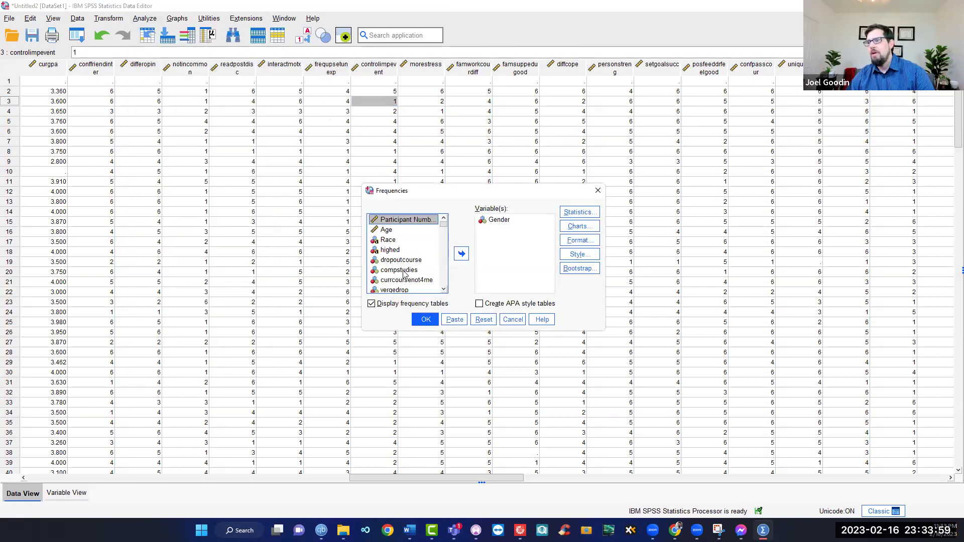
click(490, 221)
click(461, 254)
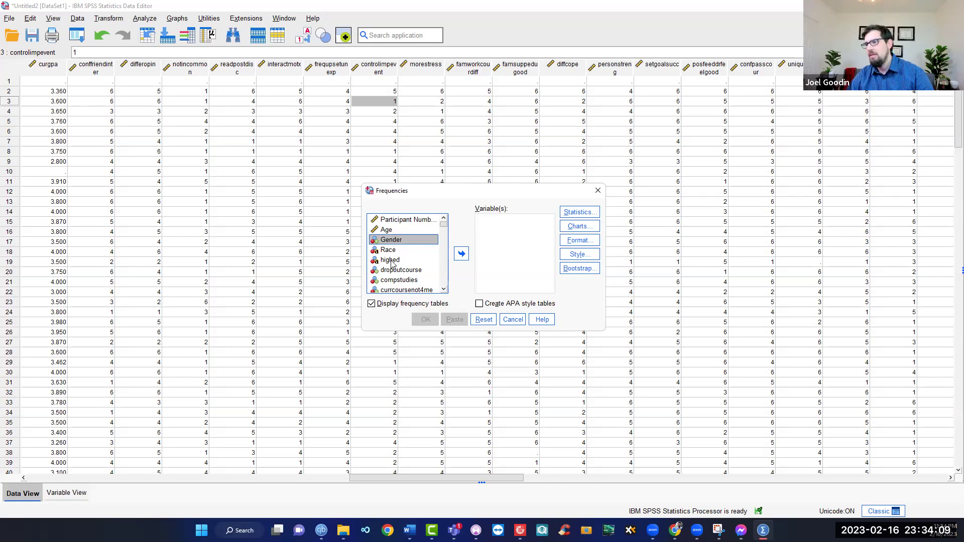
Look through the whole list of available variables down to commentsurvey and back up to Race to locate the scale items
scroll(394, 257, down, 7)
scroll(396, 266, down, 5)
scroll(397, 274, down, 1)
scroll(396, 272, down, 4)
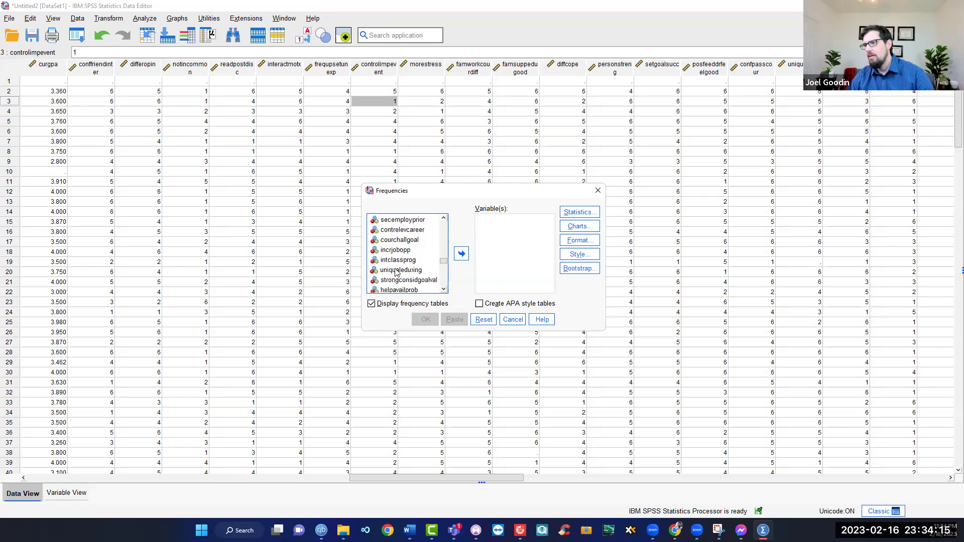
scroll(390, 273, down, 5)
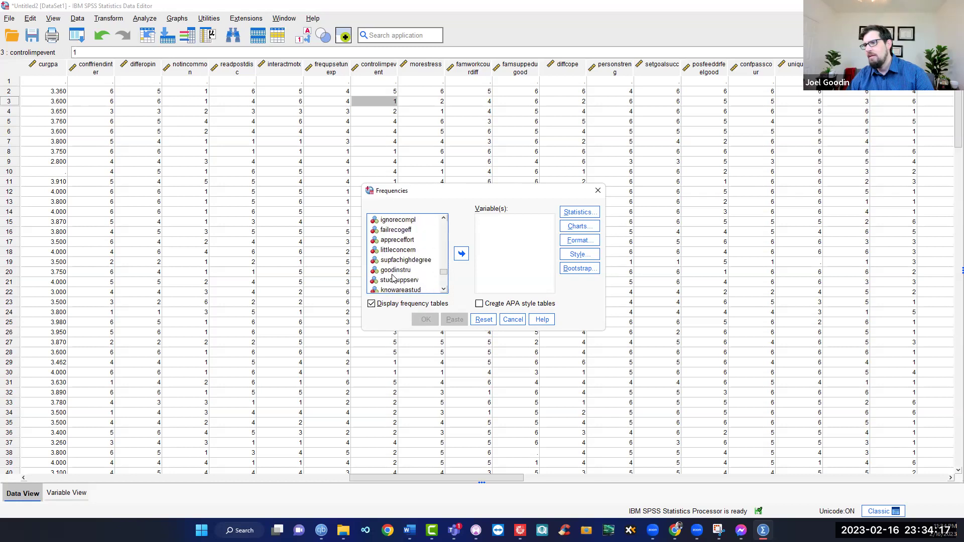
scroll(391, 273, down, 2)
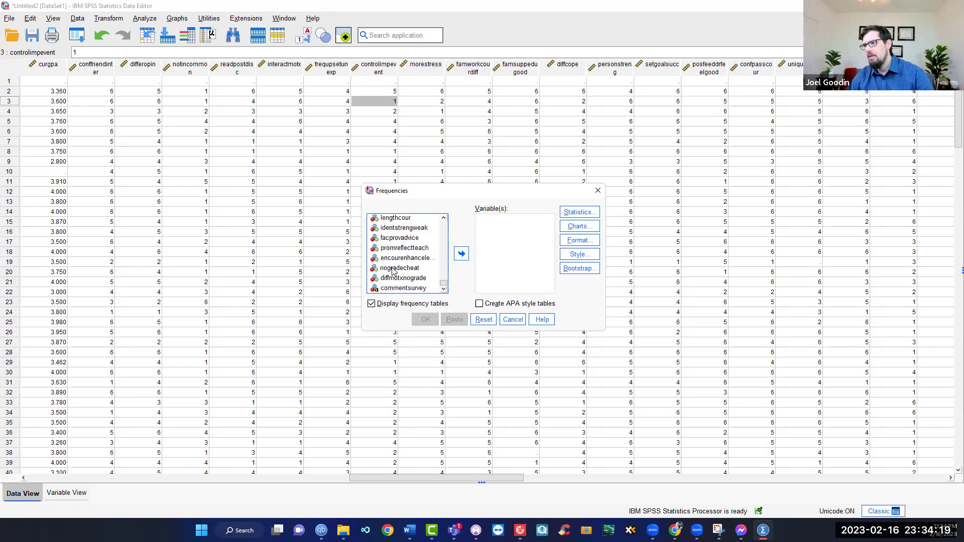
scroll(392, 271, up, 8)
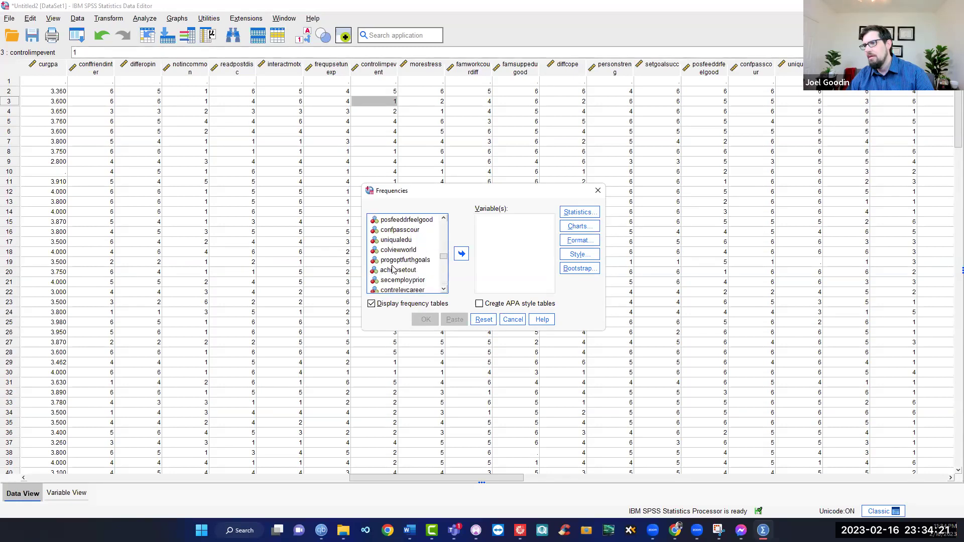
scroll(395, 268, down, 4)
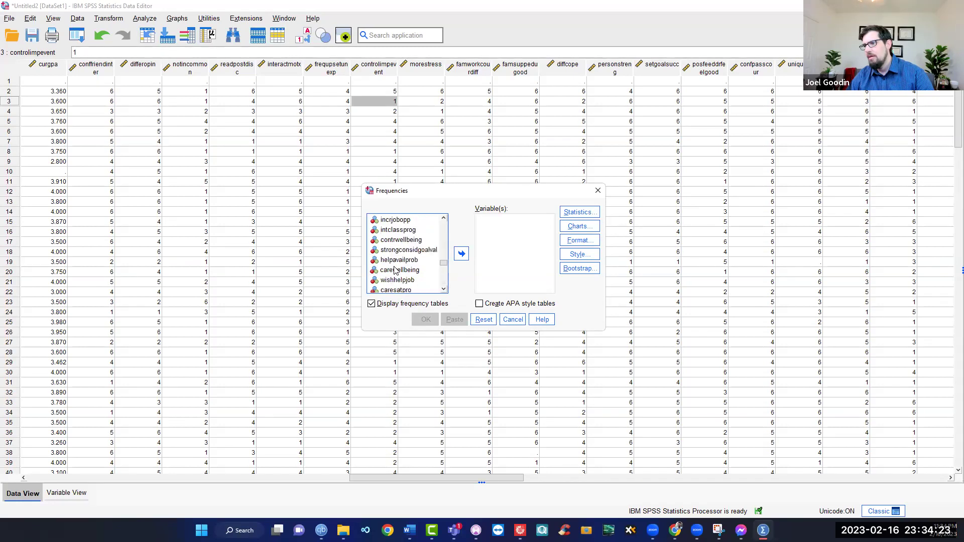
scroll(395, 270, up, 3)
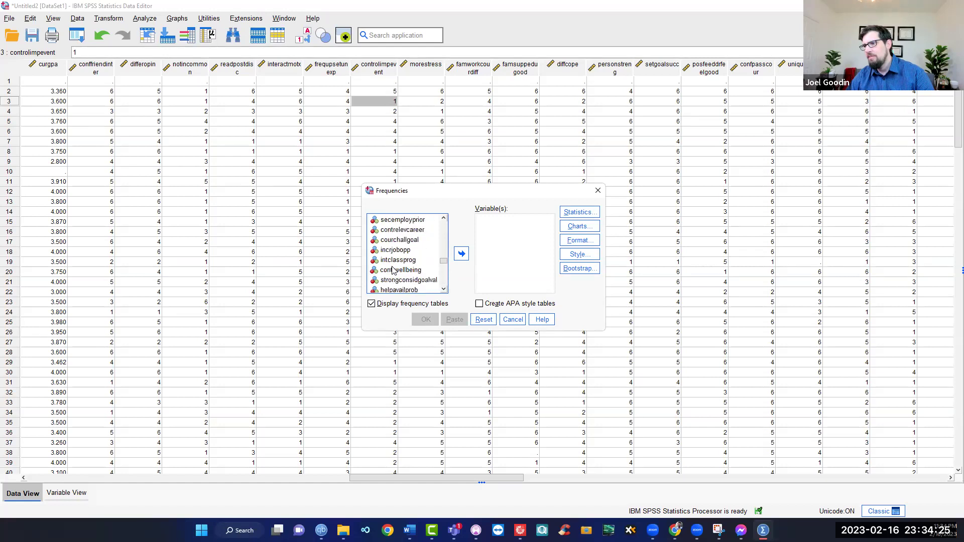
scroll(394, 270, up, 6)
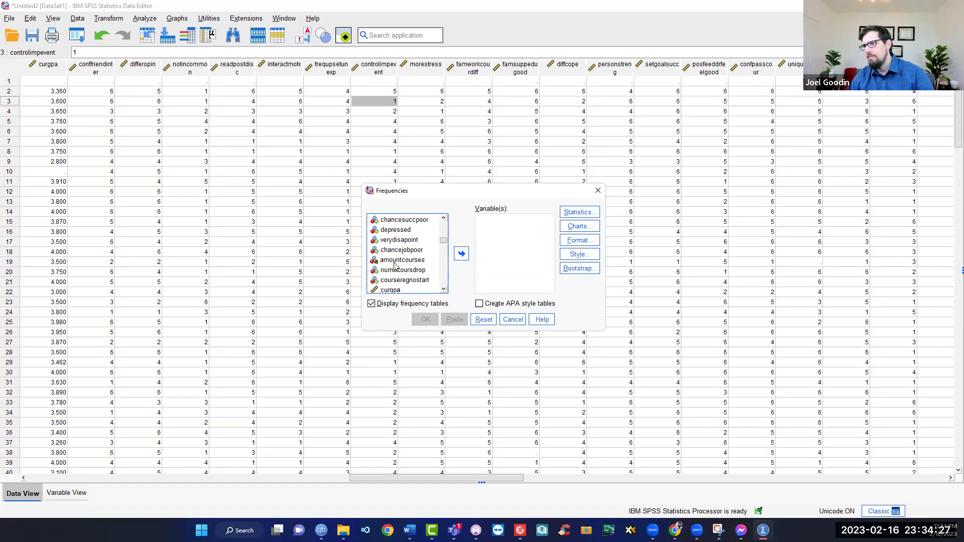
scroll(395, 266, up, 6)
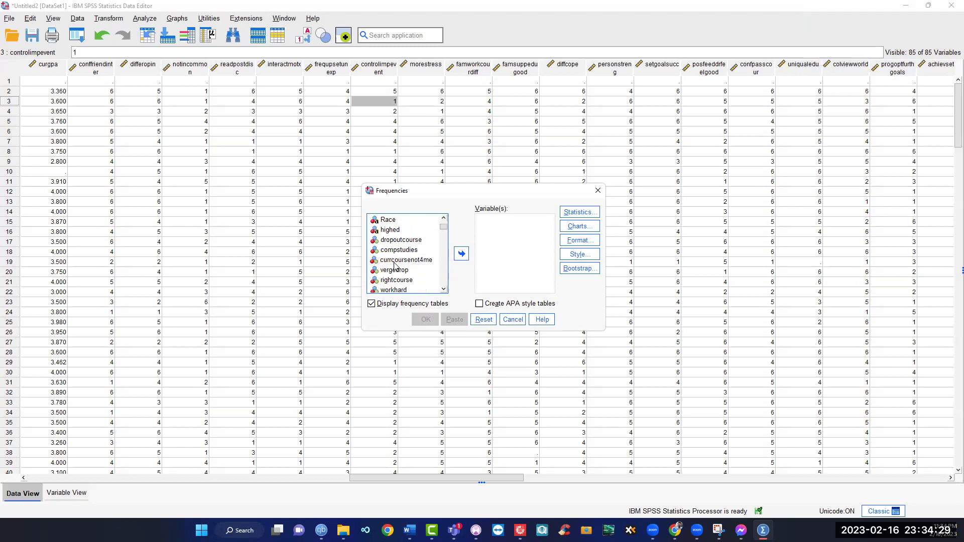
Run a Frequencies analysis on conffriendinter, the first scale item after curgpa
scroll(395, 269, down, 5)
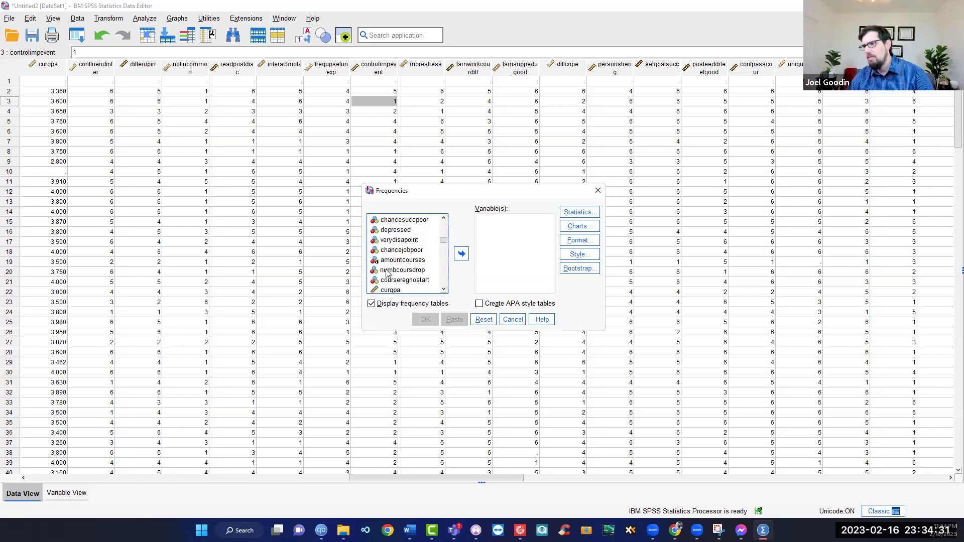
scroll(391, 272, down, 1)
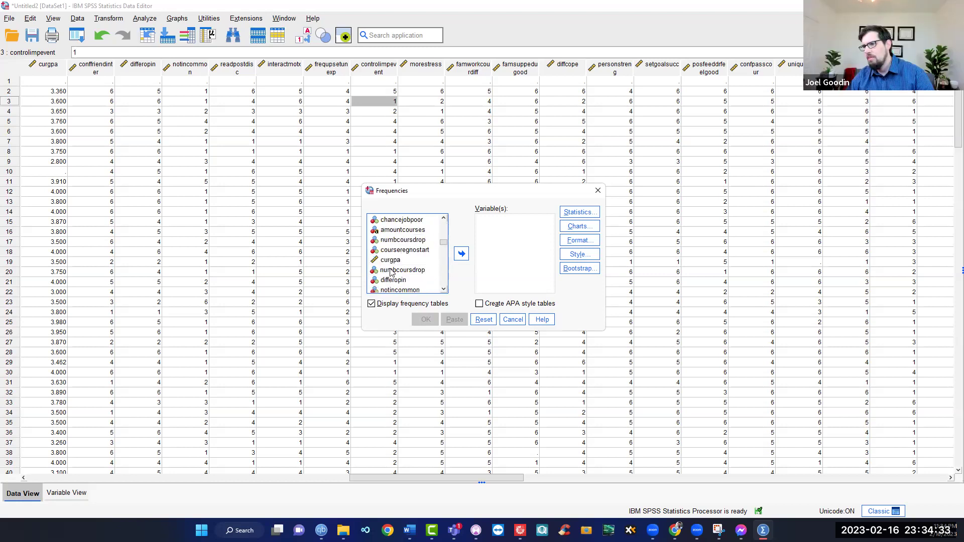
scroll(390, 272, down, 1)
click(400, 239)
click(461, 254)
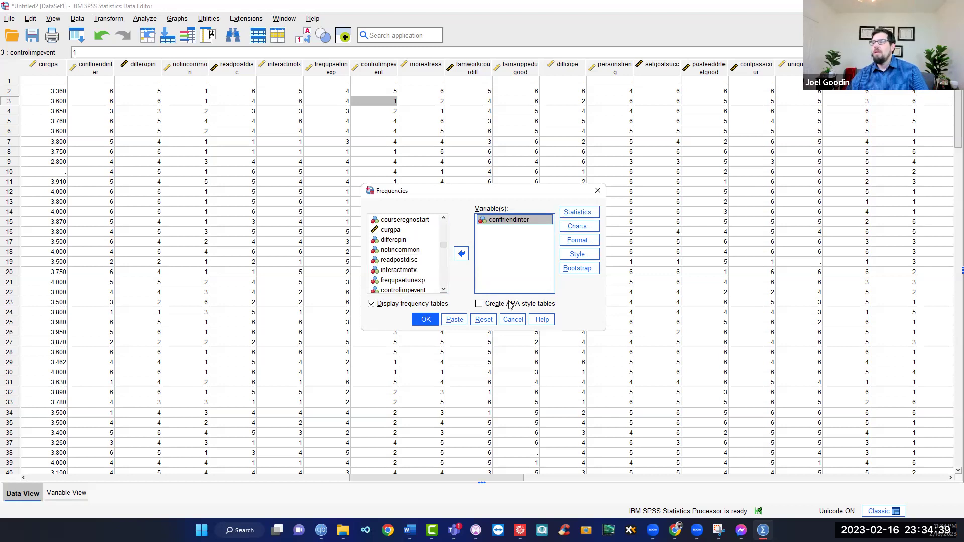
click(433, 325)
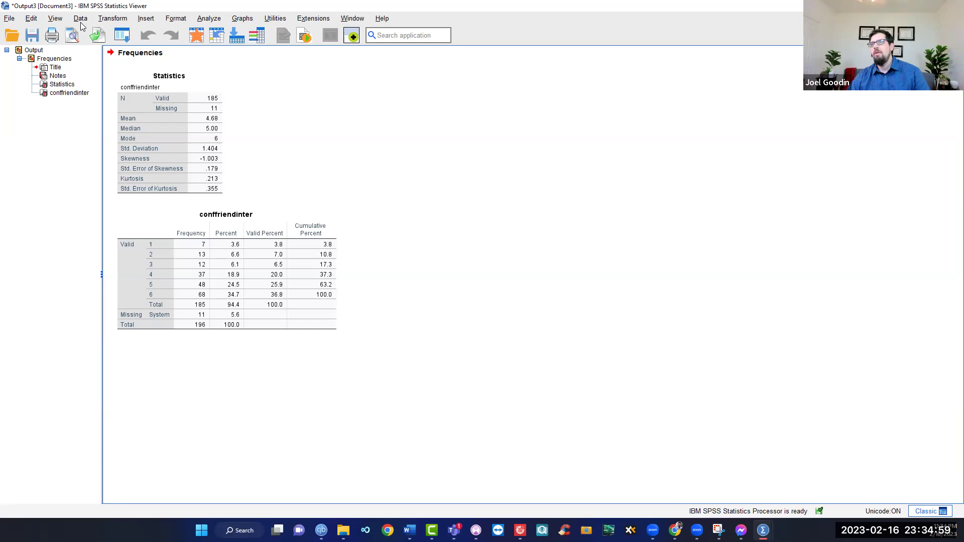
Reopen the Frequencies analysis and take conffriendinter out of the variables to analyse
click(205, 19)
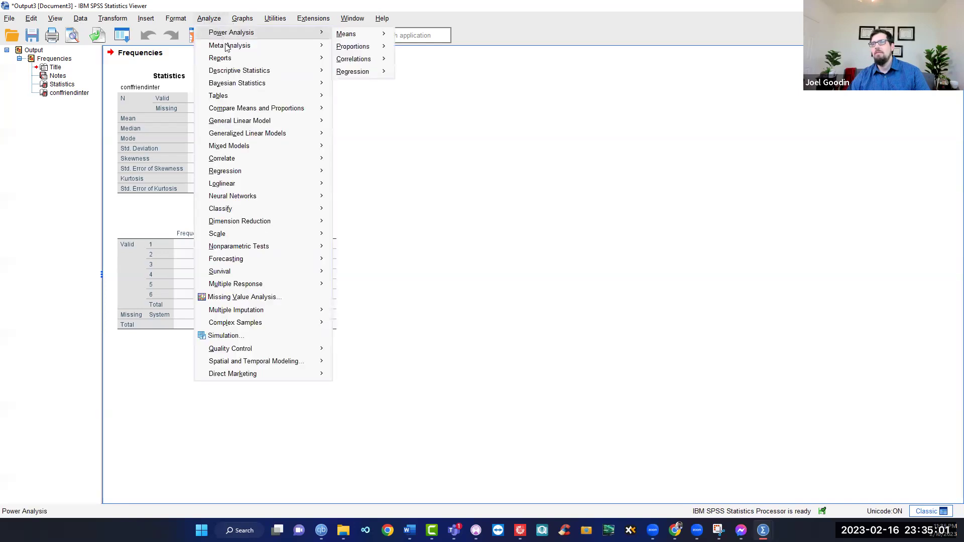
mouse_move(332, 72)
click(366, 75)
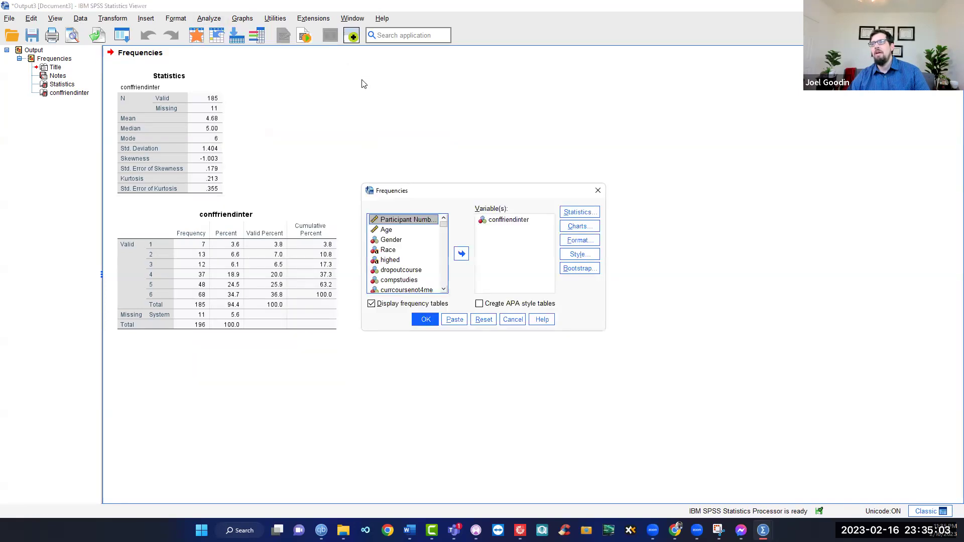
scroll(404, 271, down, 4)
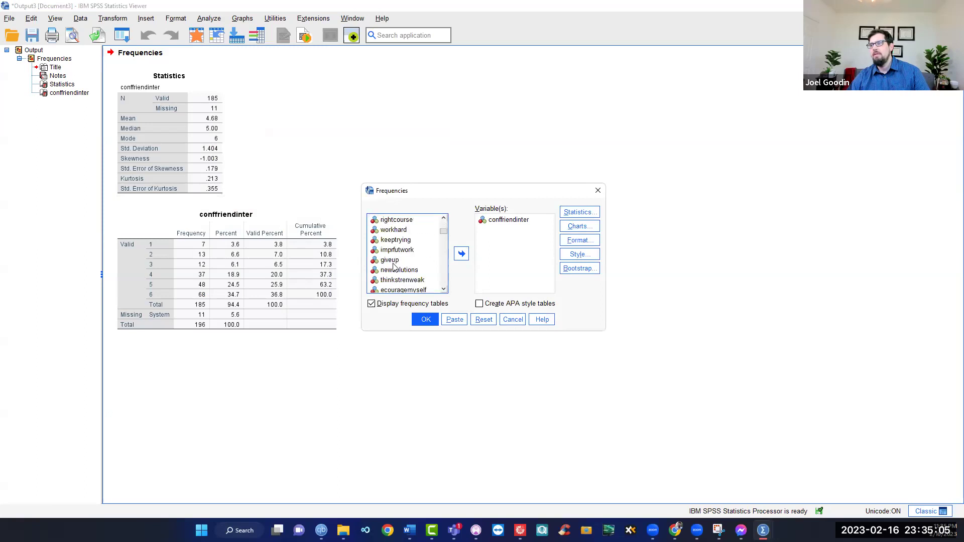
click(509, 221)
click(461, 254)
Run Frequencies on all scale items from conffriendinter through diffmotxnograde
scroll(396, 271, down, 5)
scroll(396, 274, down, 8)
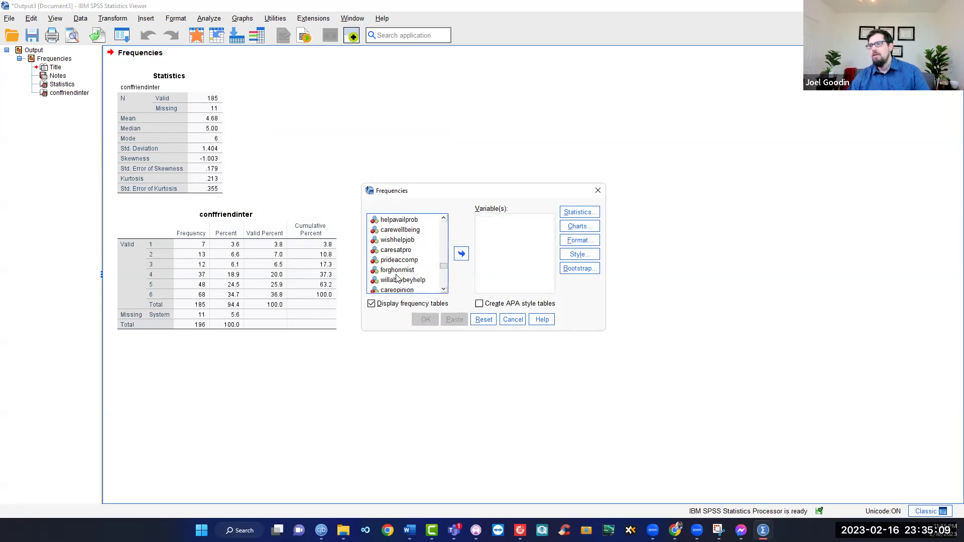
shift+click(398, 281)
click(460, 253)
click(425, 320)
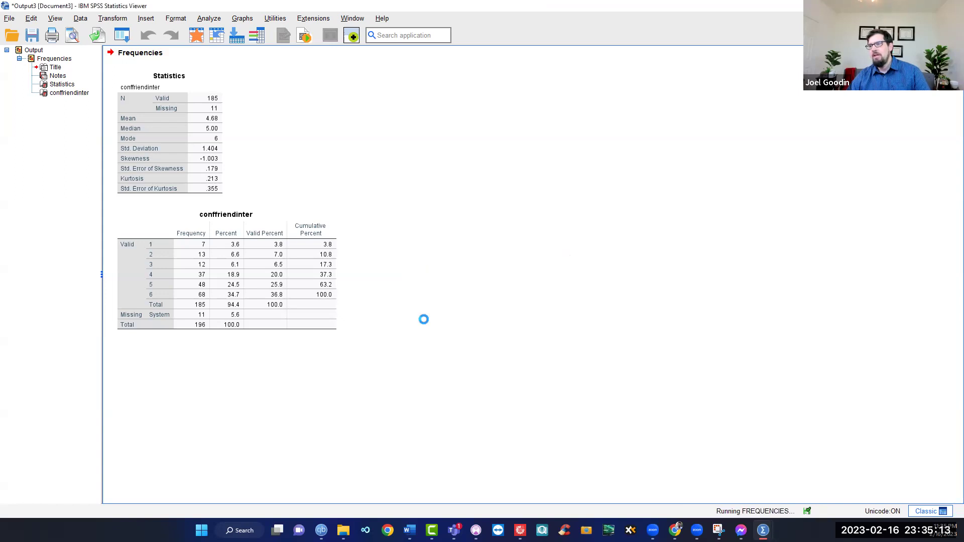
Skim the frequency tables in the output from the last scale items back up to differopin
scroll(336, 226, up, 10)
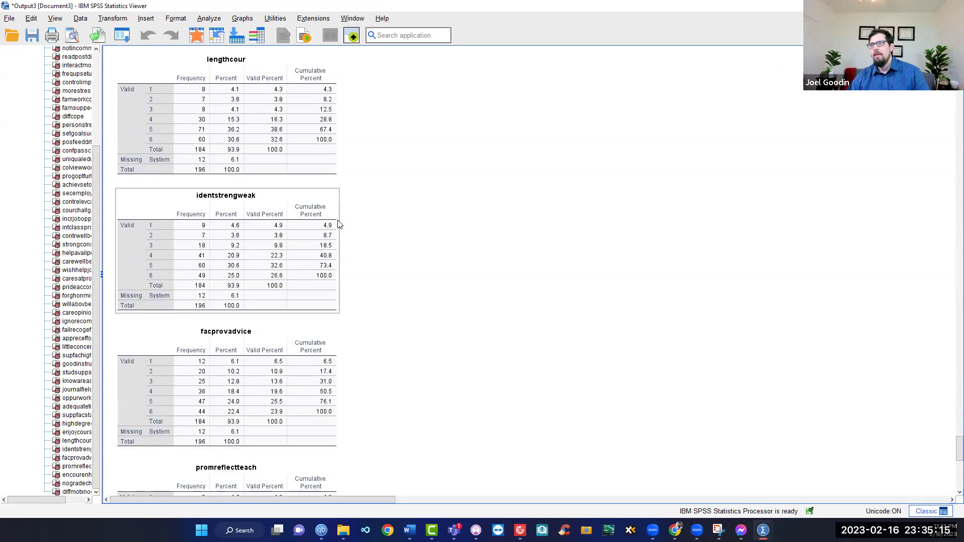
scroll(338, 225, up, 15)
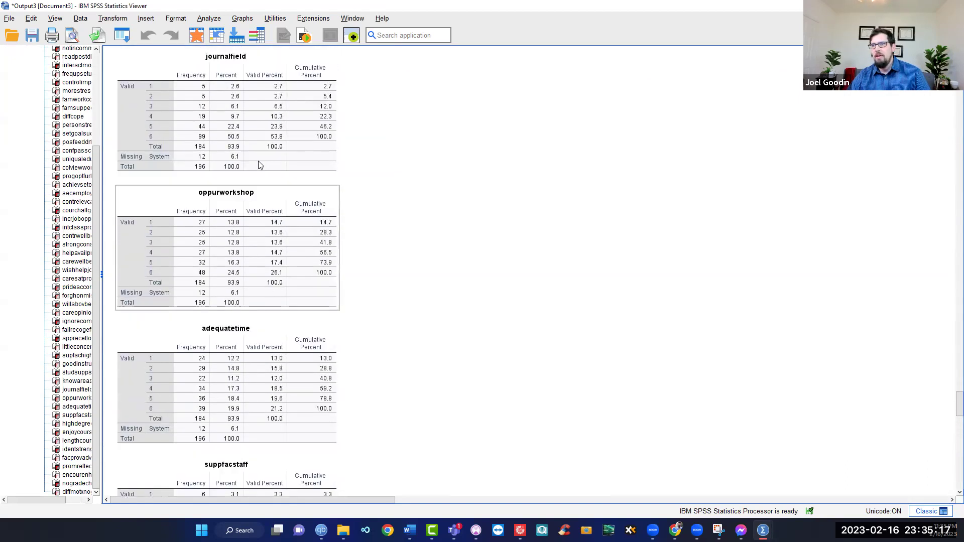
scroll(257, 151, up, 15)
scroll(253, 133, up, 15)
scroll(253, 157, up, 7)
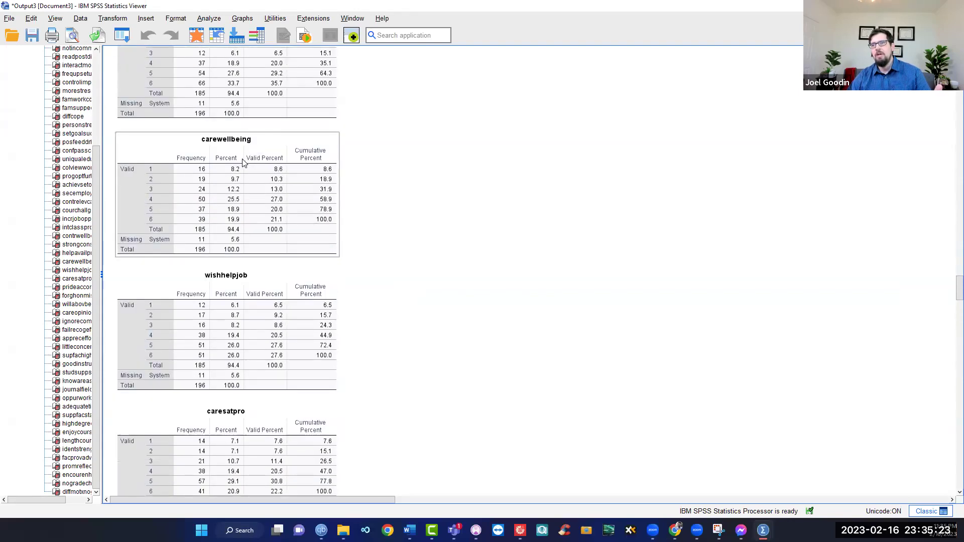
scroll(243, 155, up, 15)
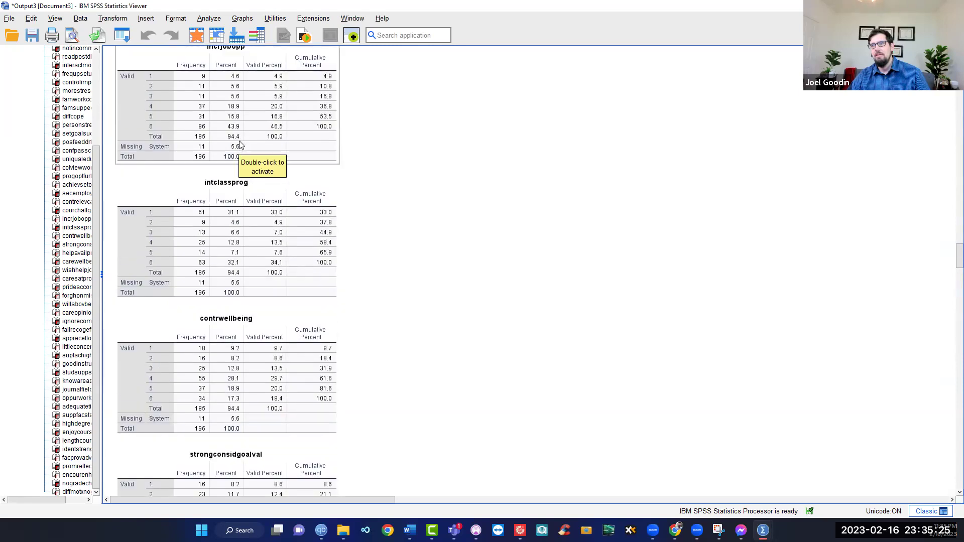
scroll(241, 134, up, 20)
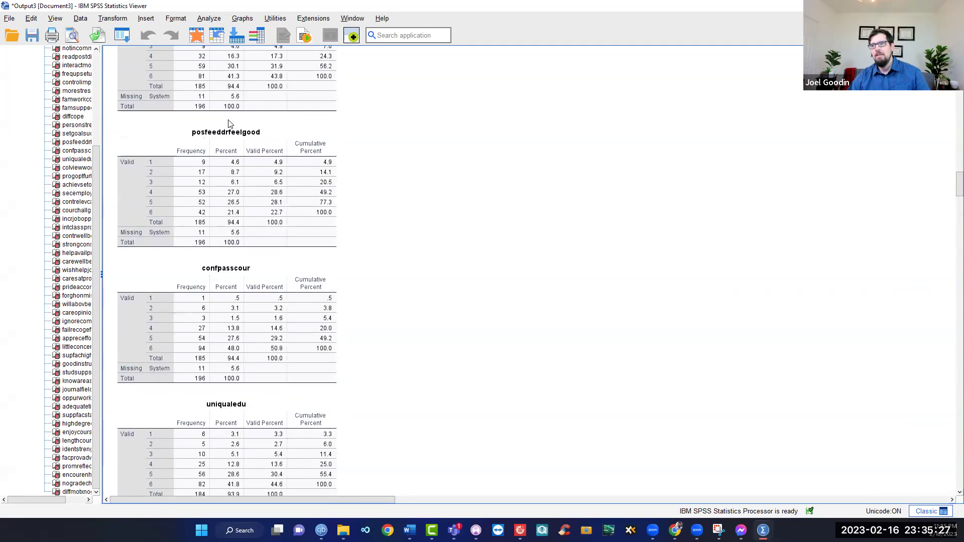
scroll(231, 134, up, 20)
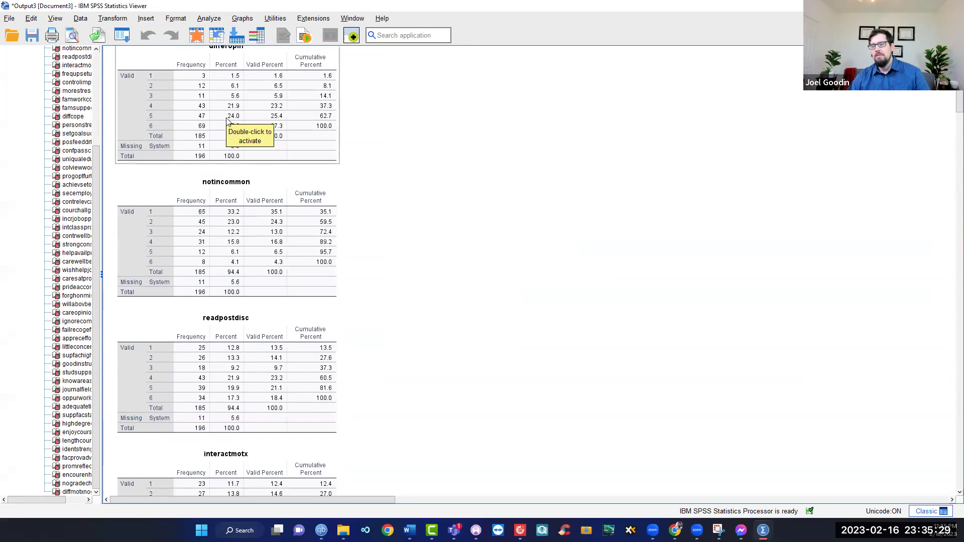
Check the response values and missing counts in the frequency tables from differopin through famsuppedugood
scroll(226, 166, down, 12)
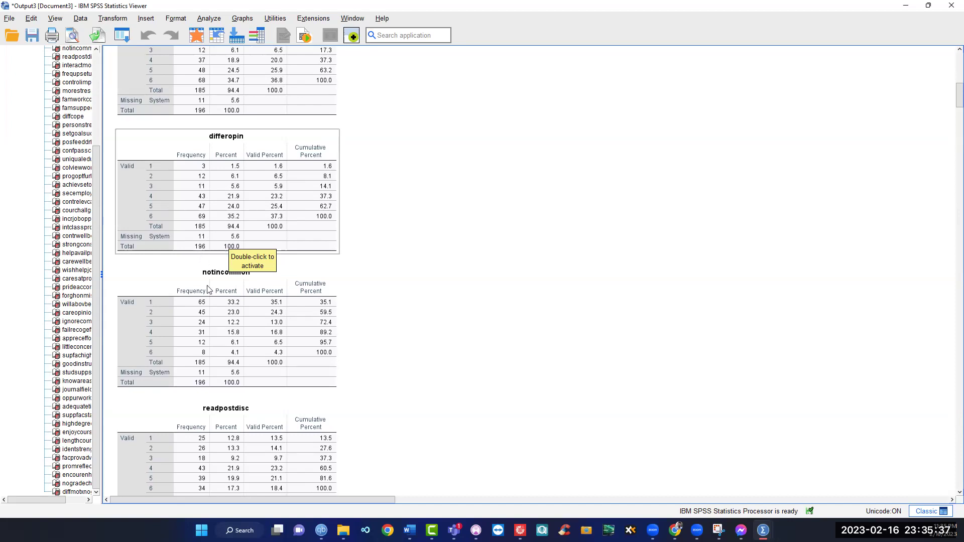
scroll(245, 371, down, 3)
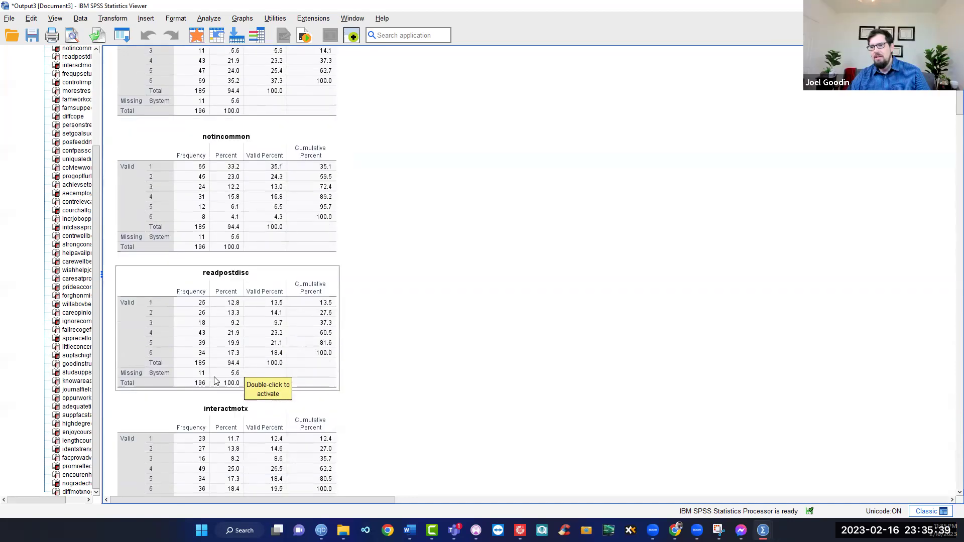
scroll(216, 381, down, 3)
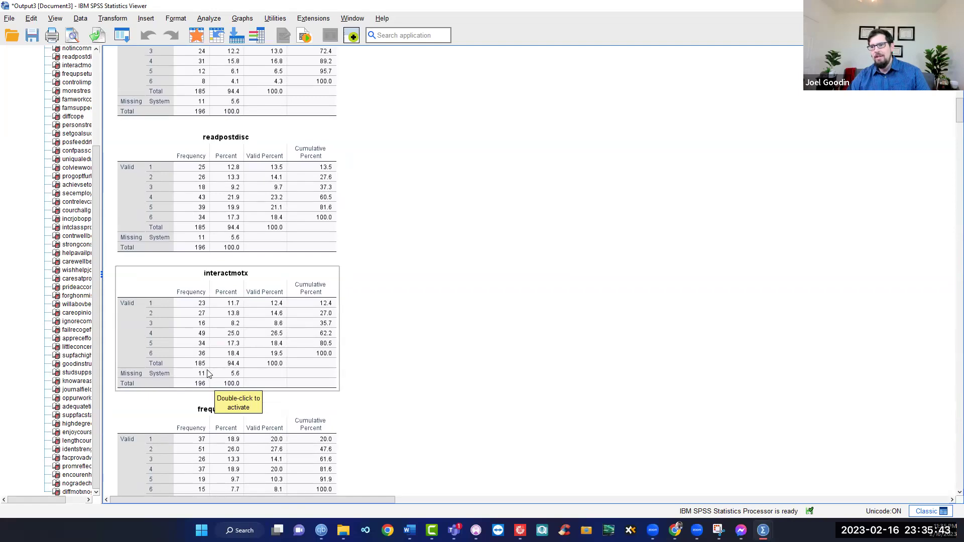
scroll(207, 376, down, 3)
scroll(206, 386, down, 3)
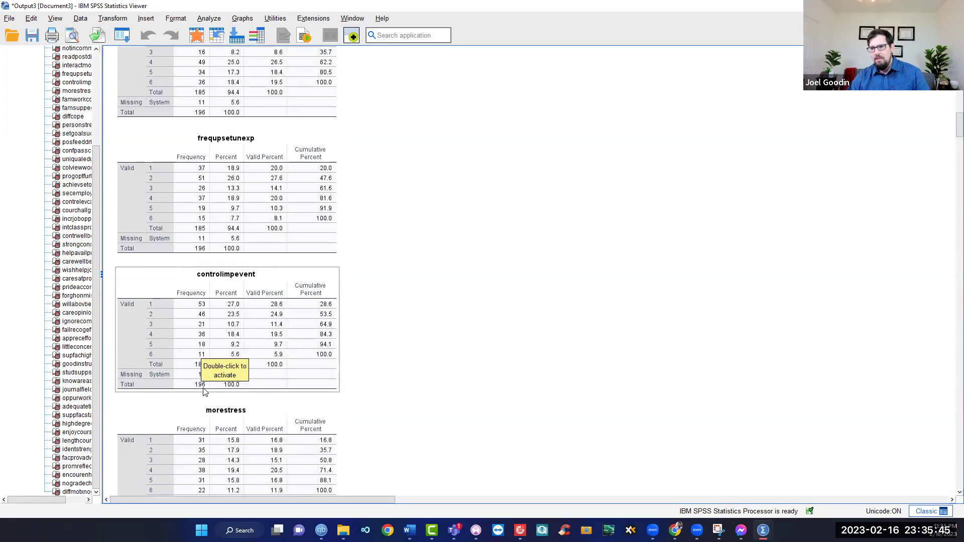
scroll(205, 392, down, 3)
scroll(204, 390, down, 5)
scroll(204, 389, down, 3)
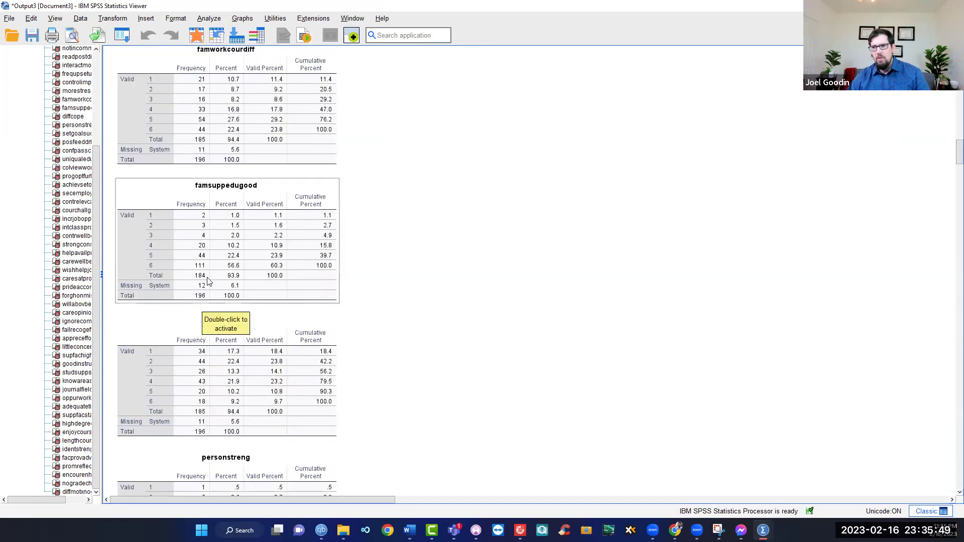
Check the frequency tables from diffcope through secemployprior for unusual values and missing answers
scroll(206, 271, down, 2)
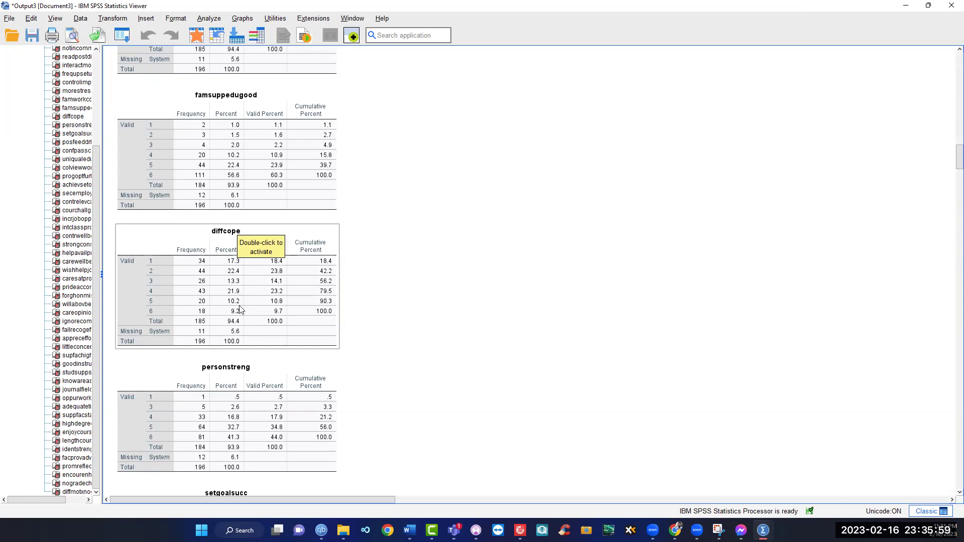
scroll(239, 309, down, 7)
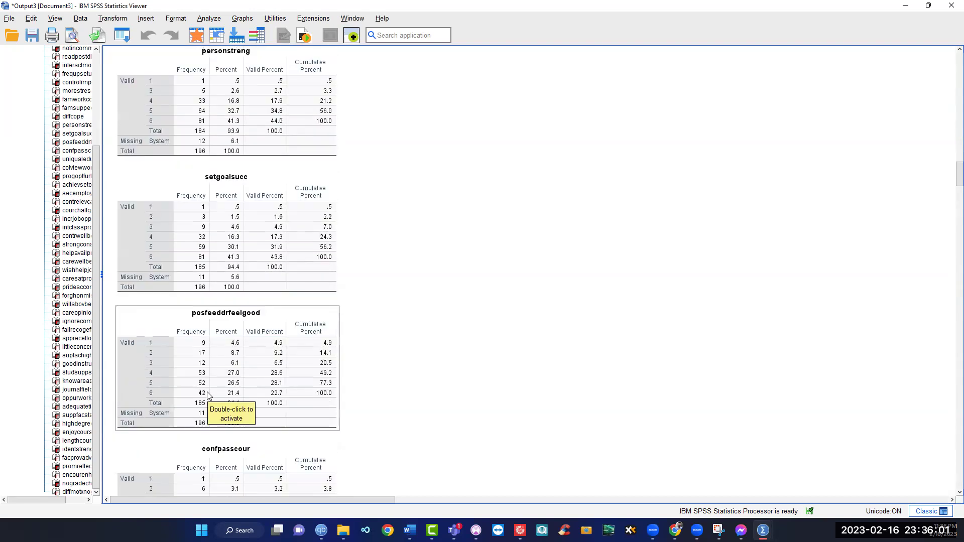
scroll(282, 371, down, 4)
scroll(252, 379, down, 8)
scroll(239, 384, down, 4)
scroll(240, 386, down, 9)
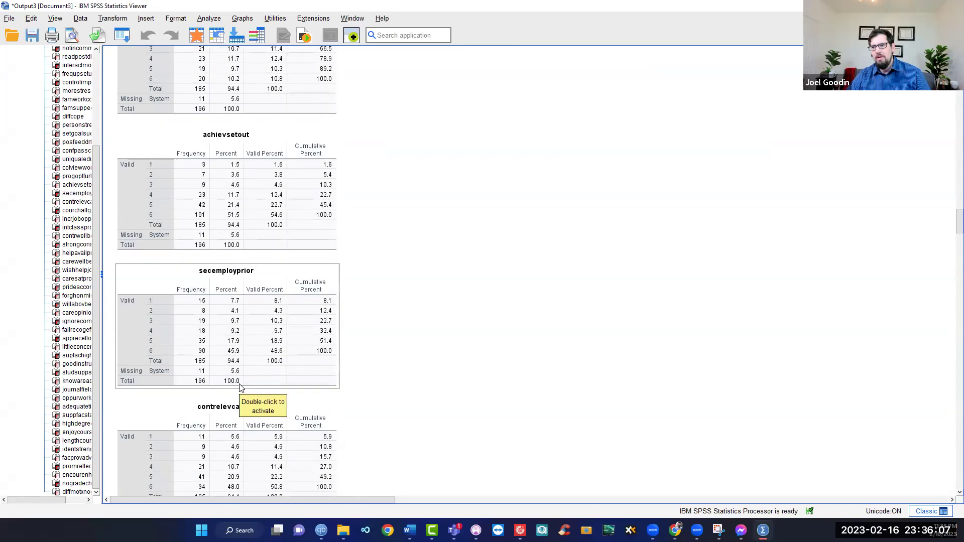
Return to the posfeeddrfeelgood, confpasscour and uniqualedu tables and compare their response frequencies
scroll(240, 391, up, 12)
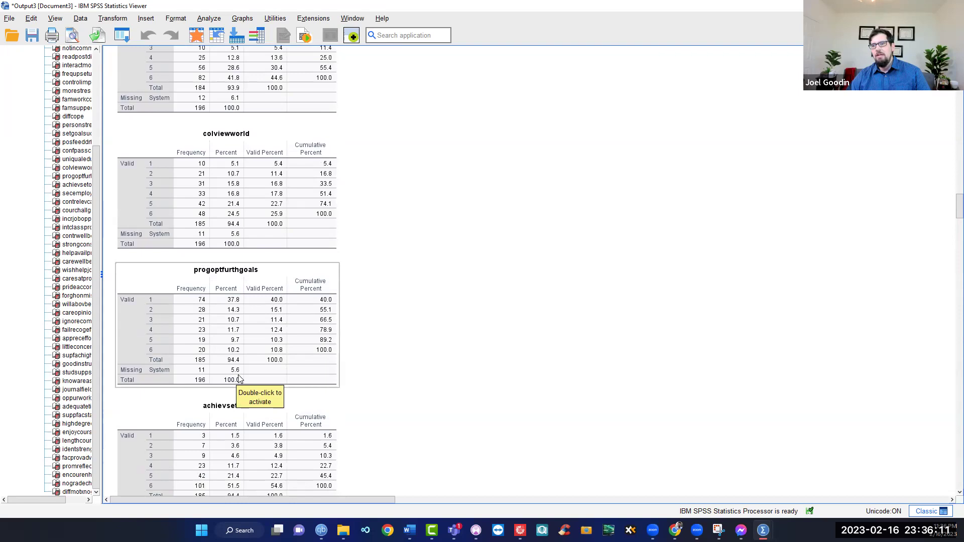
scroll(240, 380, up, 8)
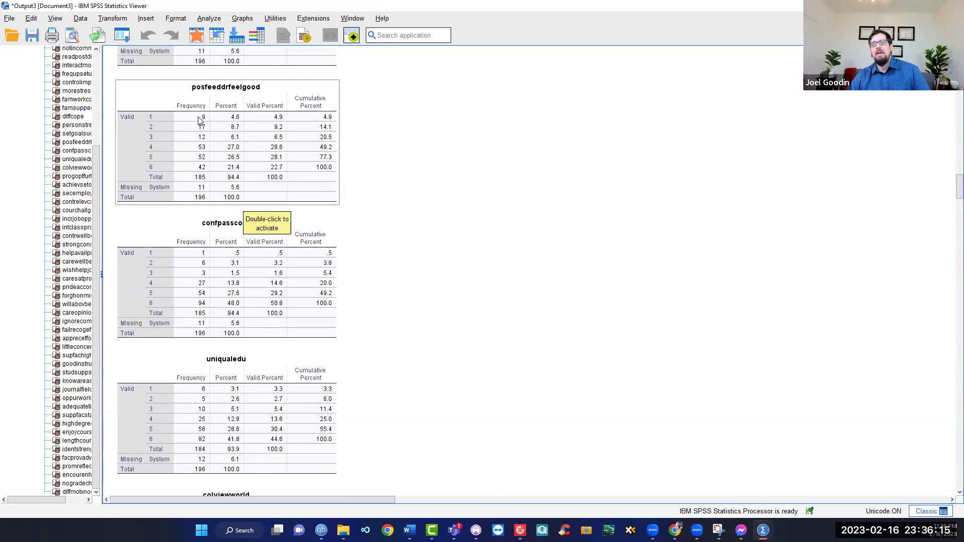
click(322, 235)
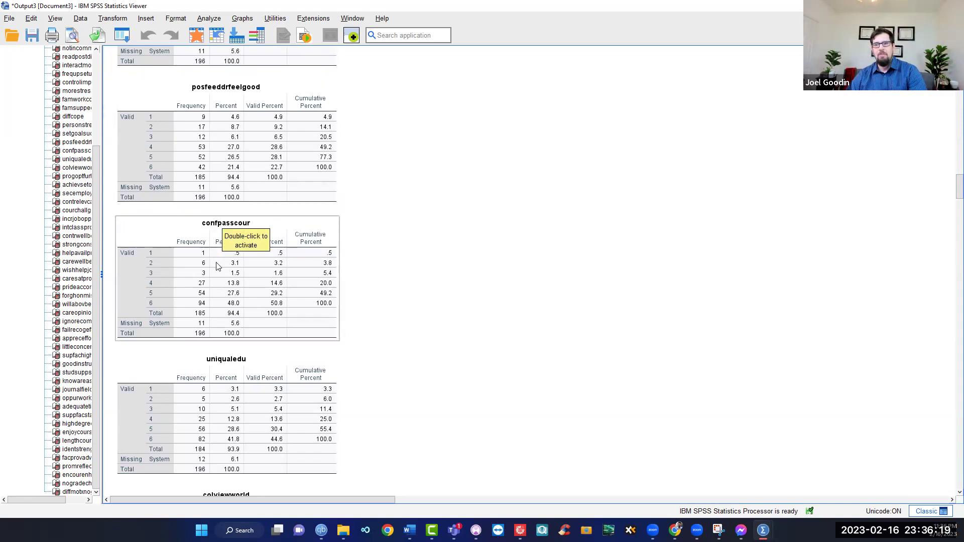
click(238, 406)
click(226, 301)
click(199, 190)
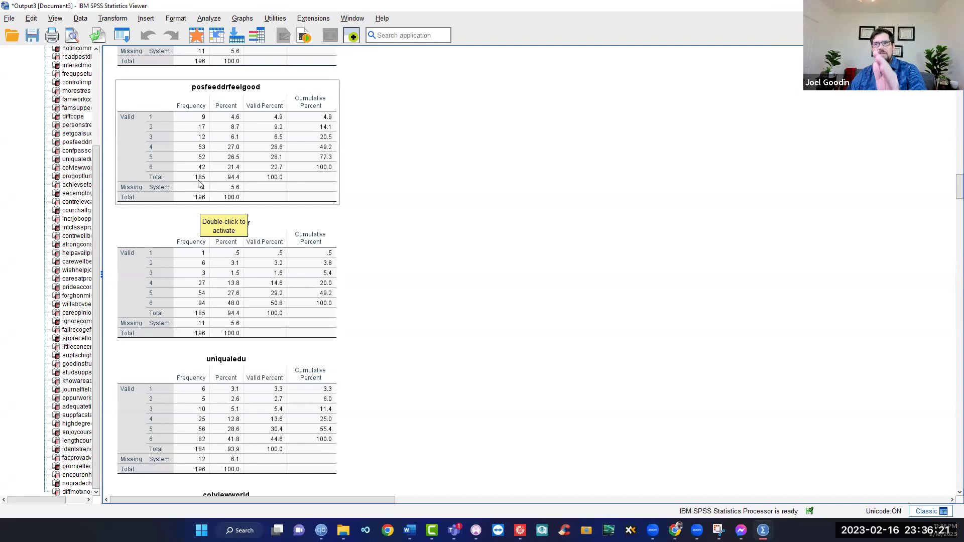
Compare the valid totals and missing counts across the posfeeddrfeelgood, confpasscour and uniqualedu frequency tables
click(200, 226)
click(214, 358)
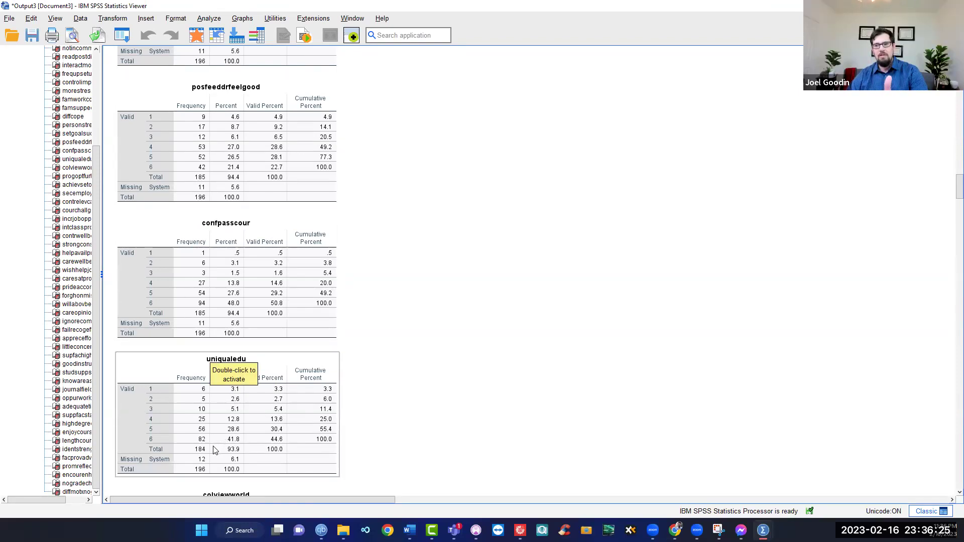
click(226, 311)
click(216, 195)
click(142, 75)
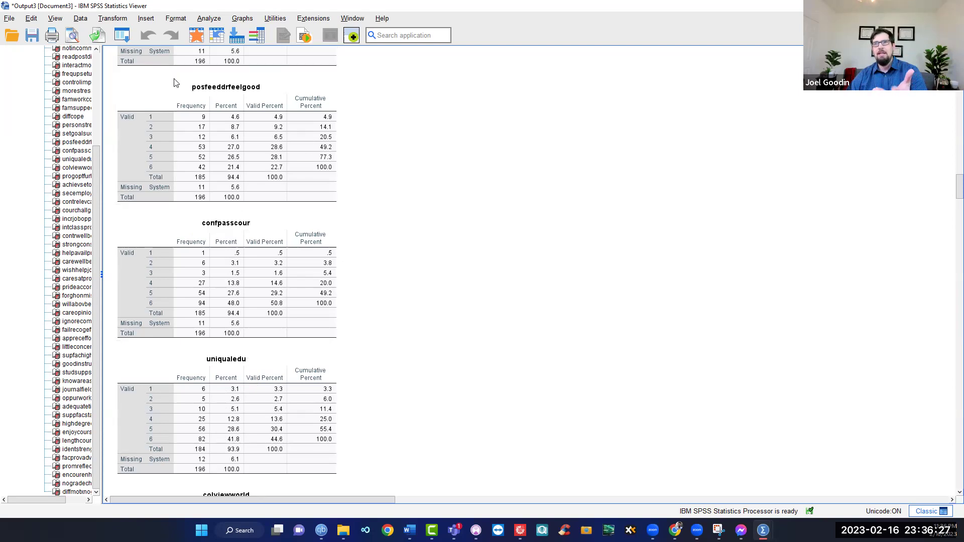
Switch to the Data Editor, highlight case 18's answers from notincommon to personstreng, and scan the cases down to the end for blanks
key(alt+Tab)
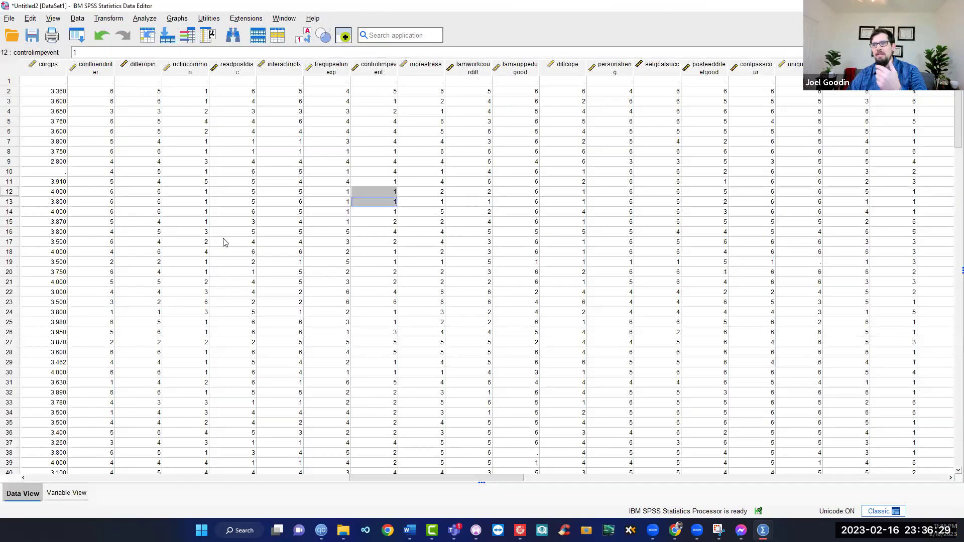
drag(187, 251, 280, 257)
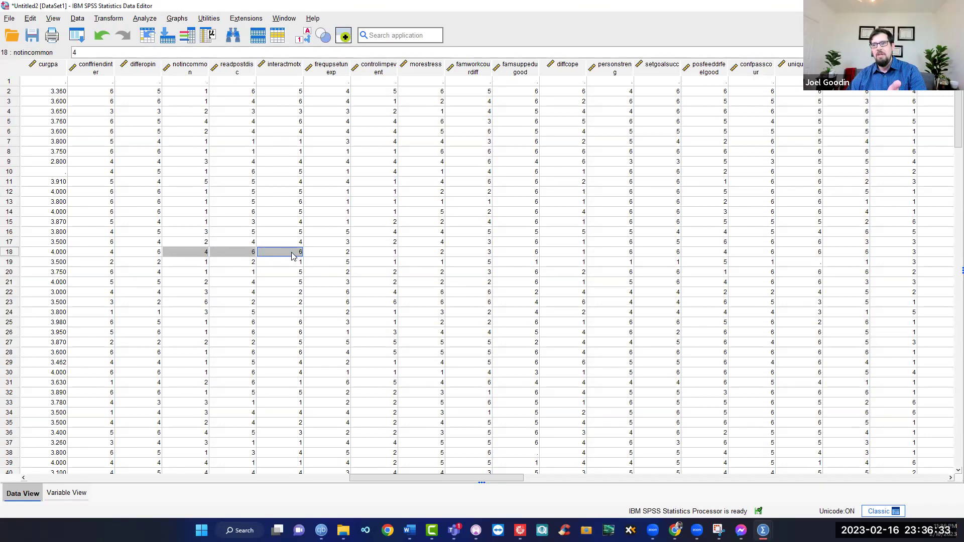
drag(304, 253, 596, 254)
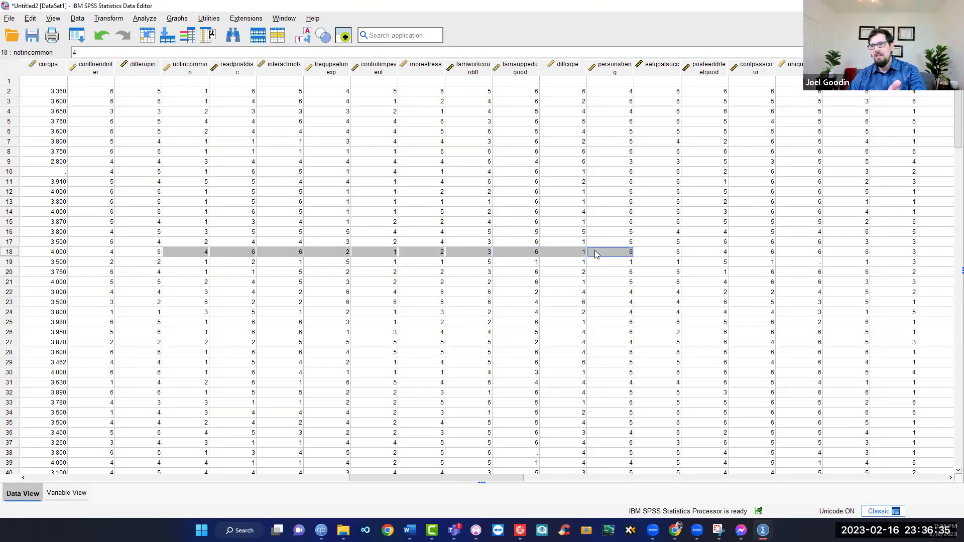
scroll(489, 312, down, 17)
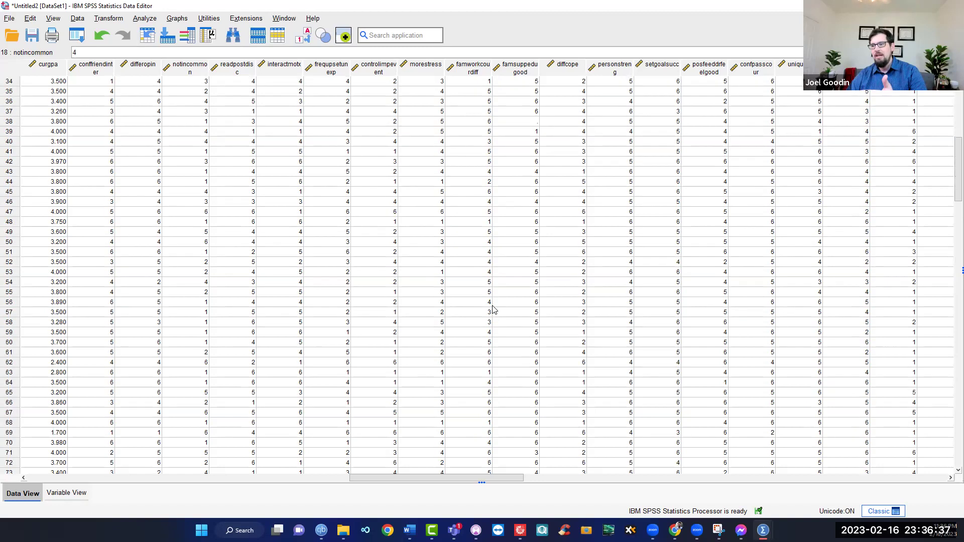
scroll(491, 309, down, 20)
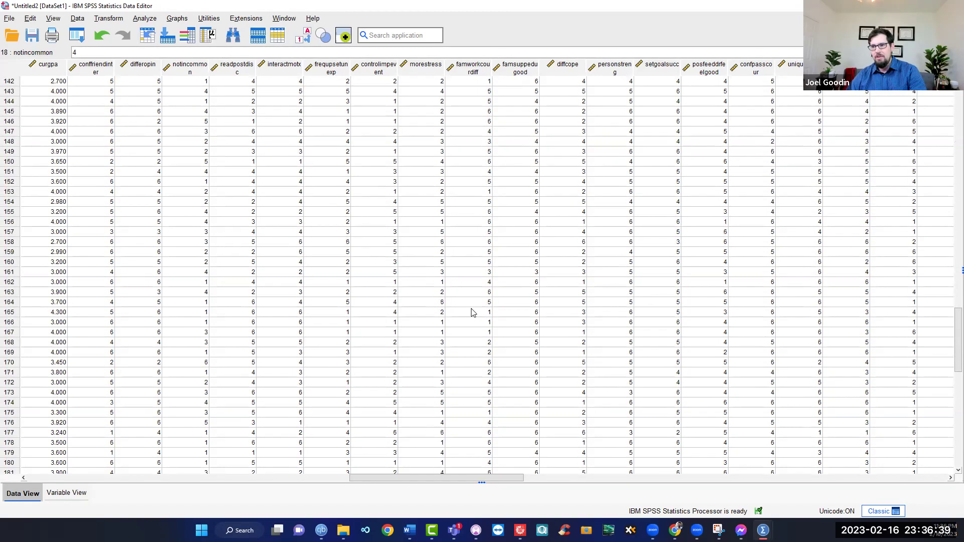
scroll(467, 328, up, 4)
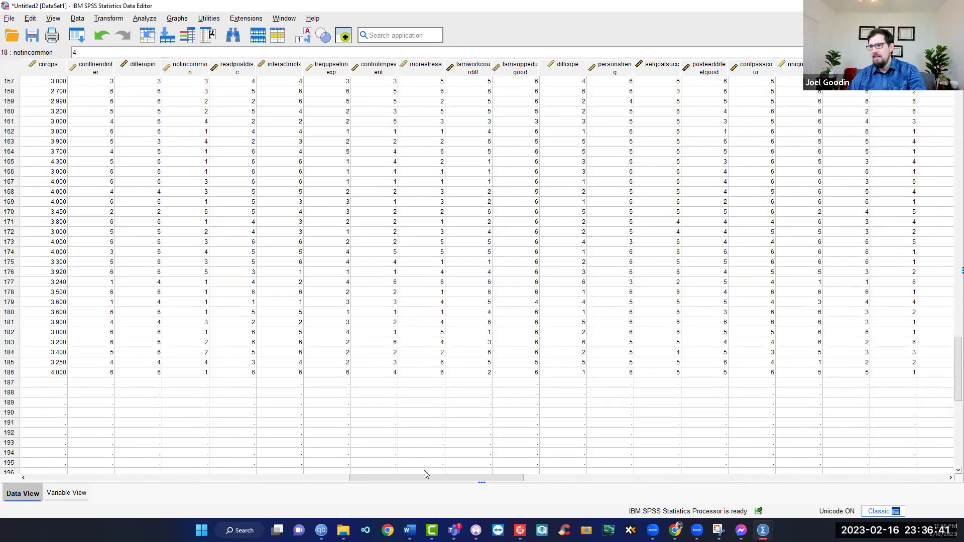
Scan all cases in the columns from famsuppedugood through appreceffort for missing or unusual responses
drag(423, 479, 504, 477)
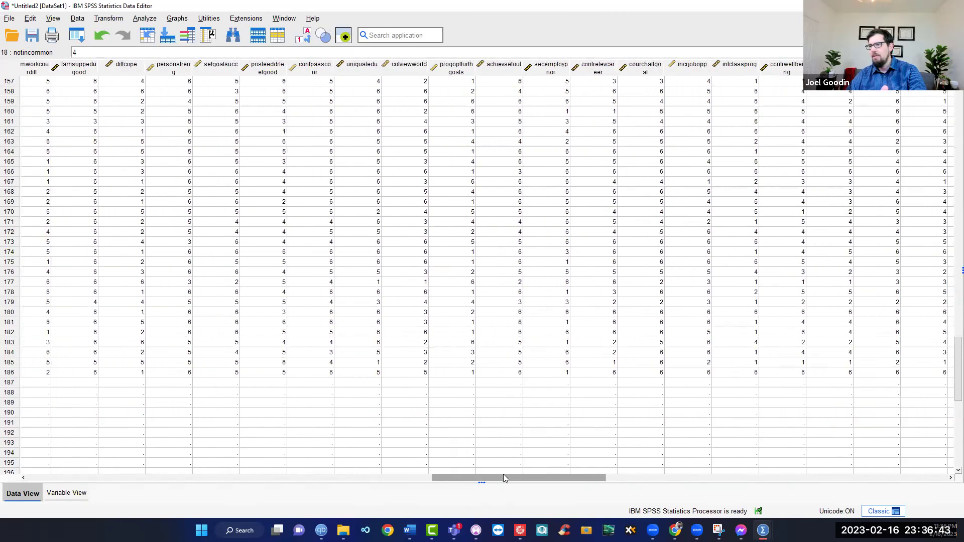
scroll(467, 296, up, 20)
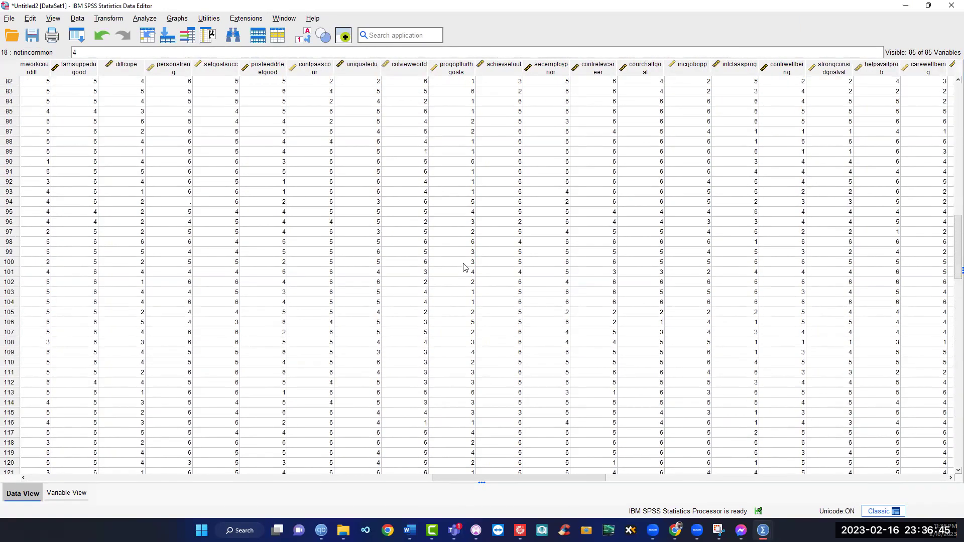
scroll(465, 265, up, 20)
scroll(466, 262, up, 6)
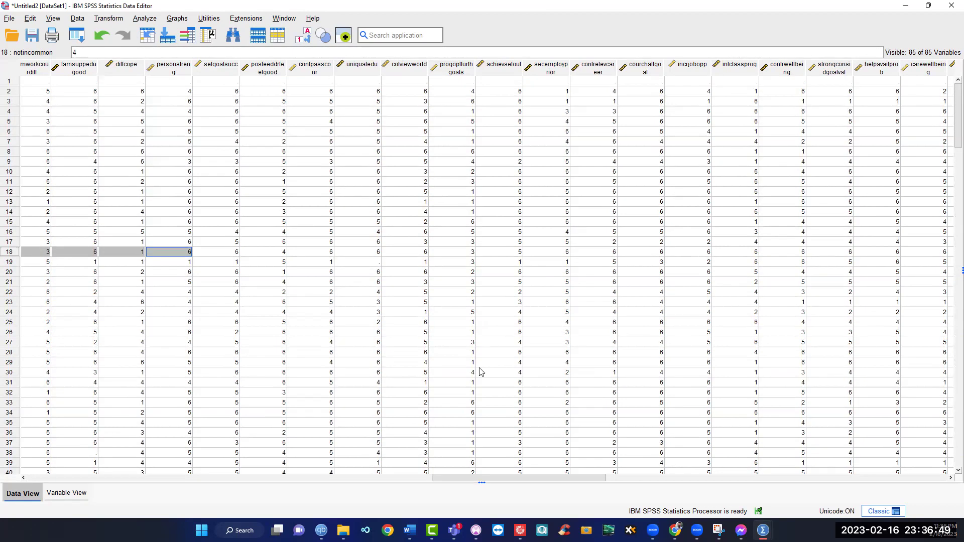
drag(500, 477, 582, 476)
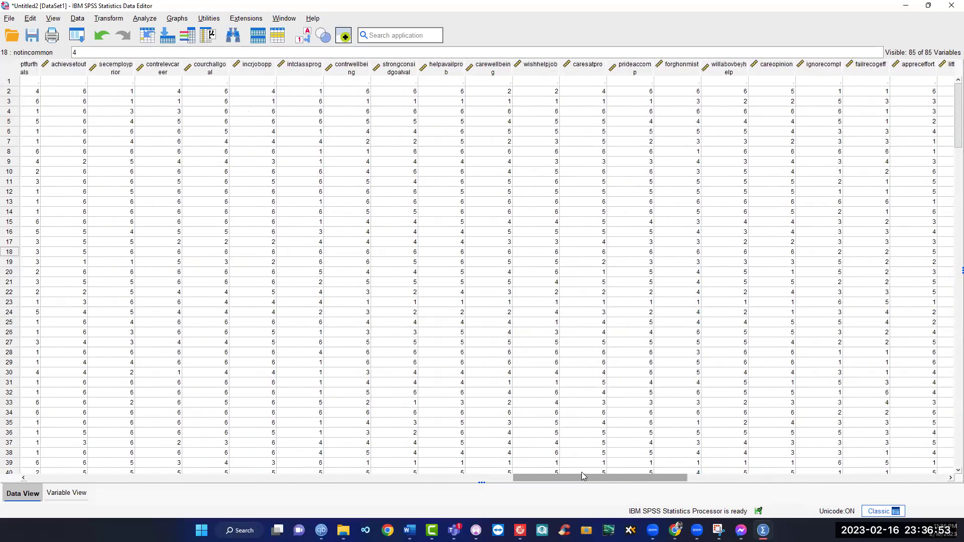
scroll(517, 327, down, 11)
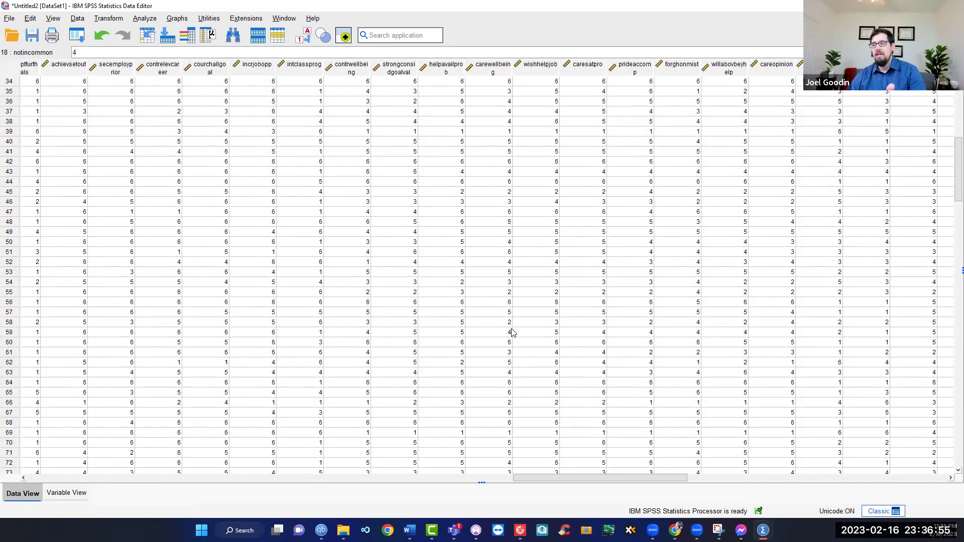
scroll(512, 332, down, 20)
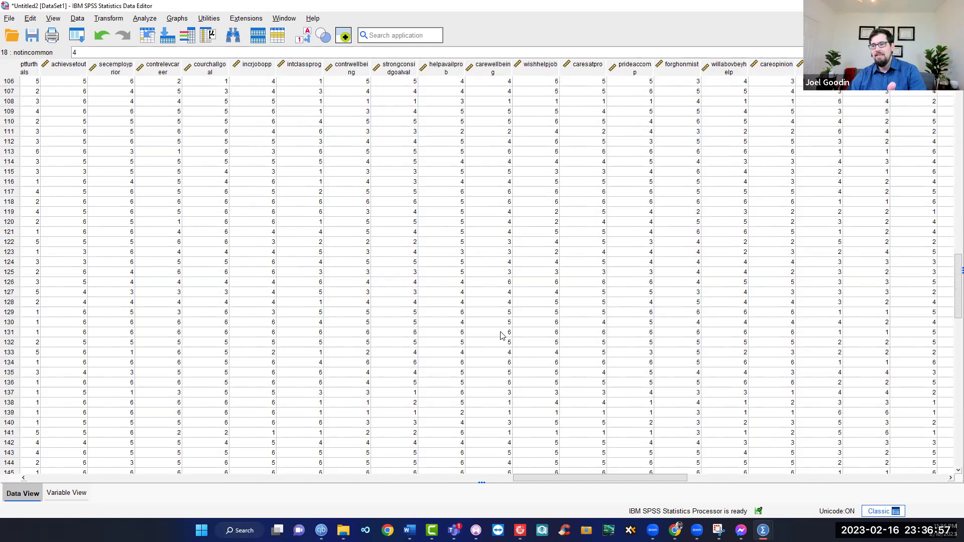
scroll(501, 336, down, 19)
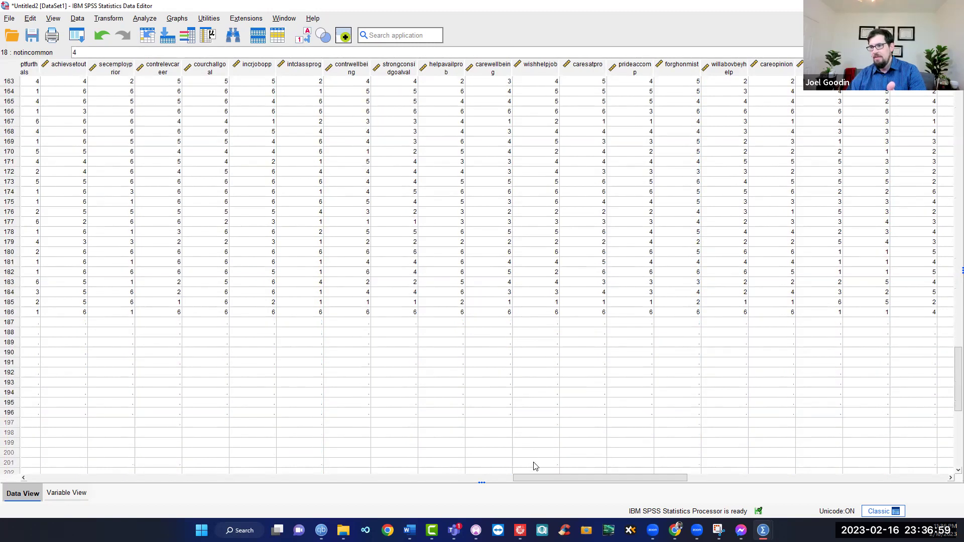
Scan the cases from the last rows back to the first in the prideaccomp through suppfacstaff columns for missing responses
drag(541, 481, 631, 465)
scroll(440, 328, up, 9)
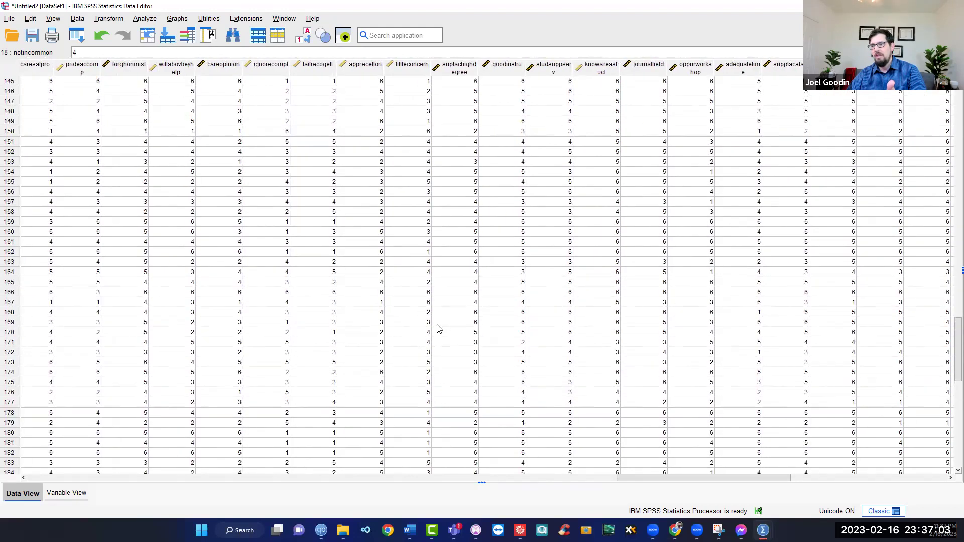
scroll(436, 329, up, 20)
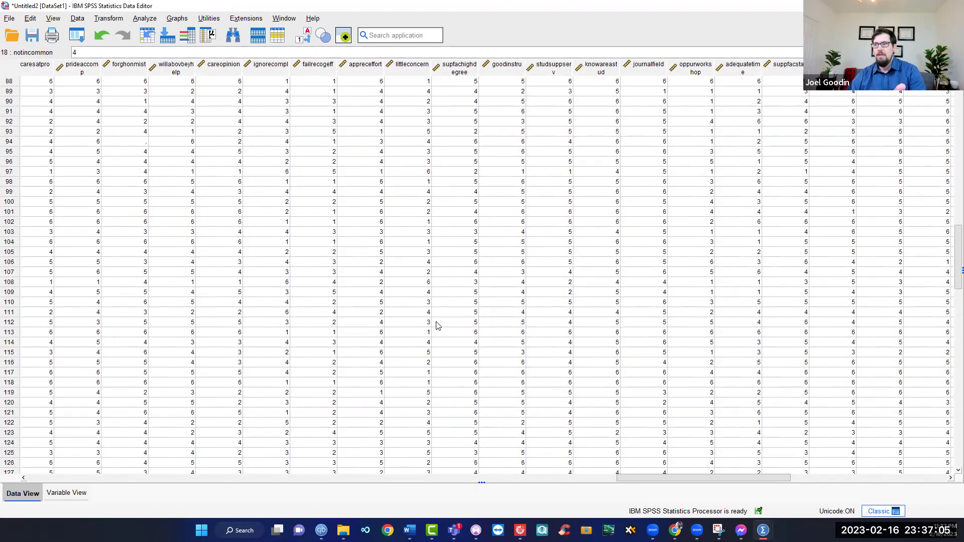
scroll(444, 303, up, 20)
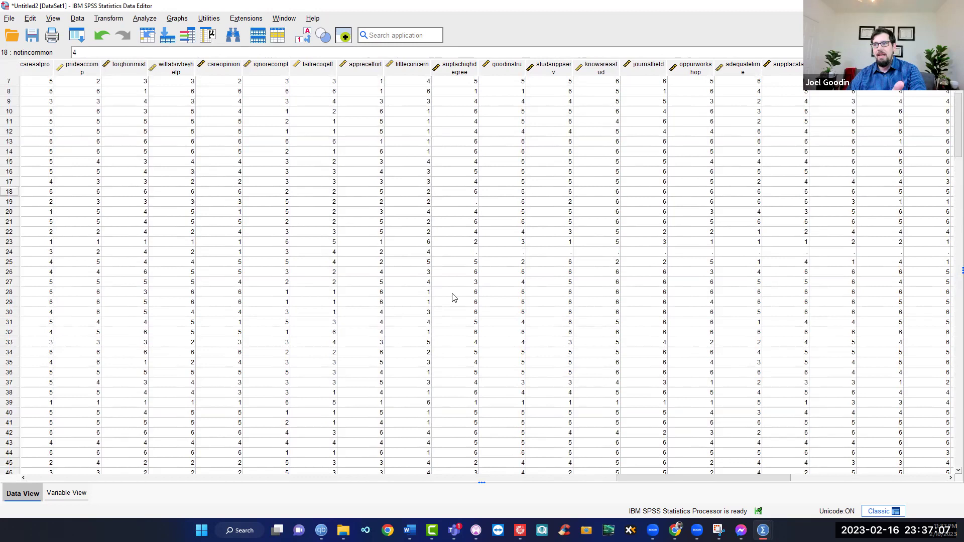
scroll(453, 296, up, 1)
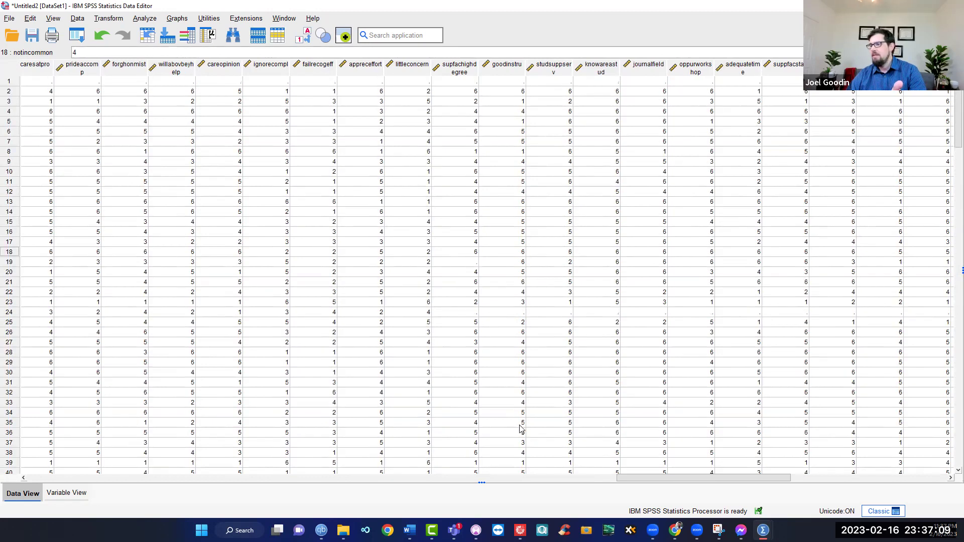
mouse_move(647, 478)
mouse_down()
mouse_move(699, 475)
mouse_move(644, 476)
mouse_up()
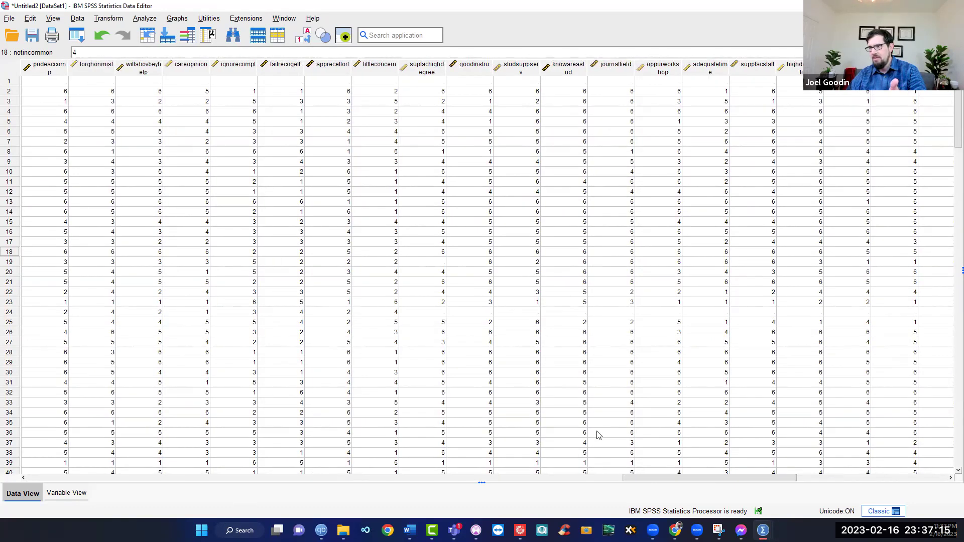
Follow case 24's answers cell by cell from supfachighdegree past the commentsurvey column to check for missing values
click(435, 312)
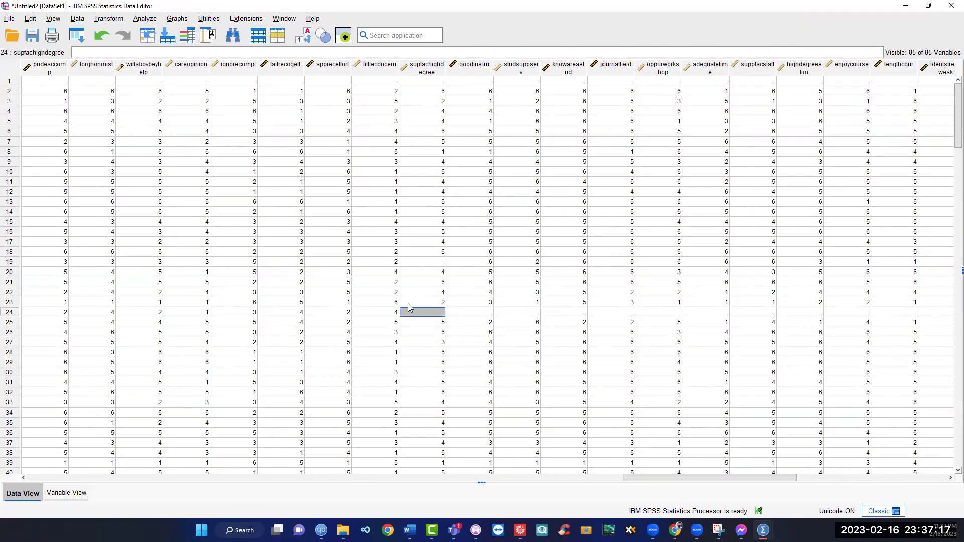
key(Right)
key(Right)
key(Right)
key(Right)
key(Right)
key(Right)
key(Right)
key(Right)
key(Right)
key(Right)
key(Right)
key(Right)
key(Right)
key(Right)
key(Right)
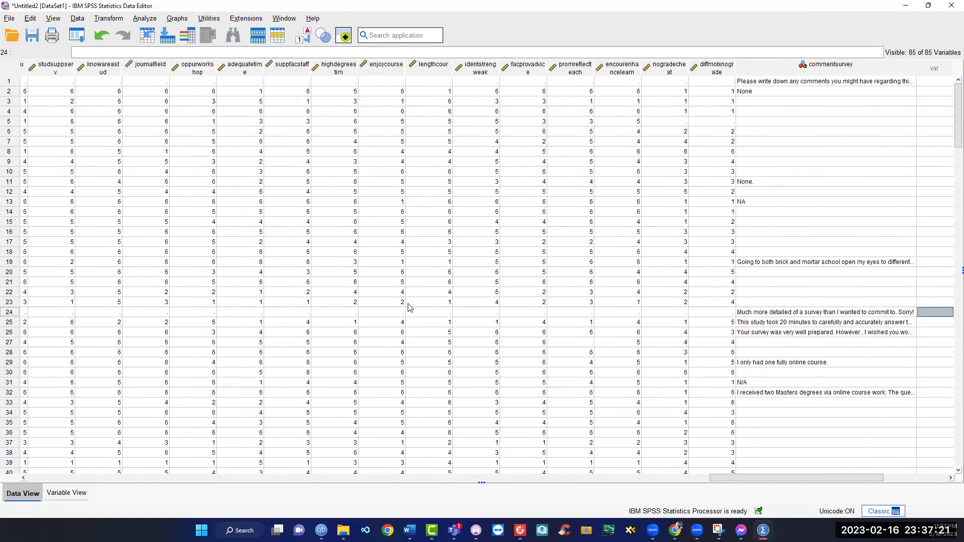
Recheck case 24's answers backward from diffmotxnograde to studsuppserv for missing values
key(Left)
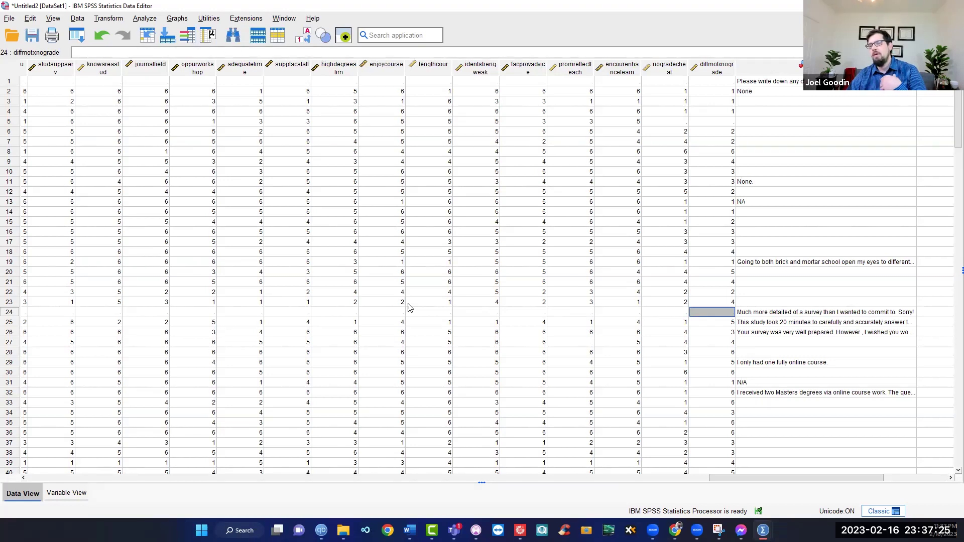
key(Left)
key(Left)
key(Left)
key(Left)
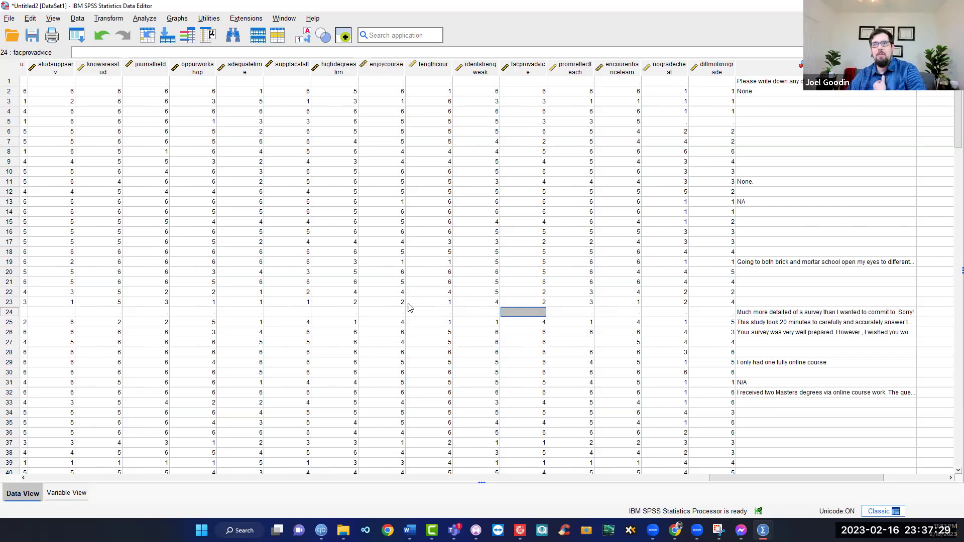
key(Left)
key(Left)
key(Left)
key(Left)
key(Left)
key(Left)
key(Left)
key(Left)
key(Left)
key(Left)
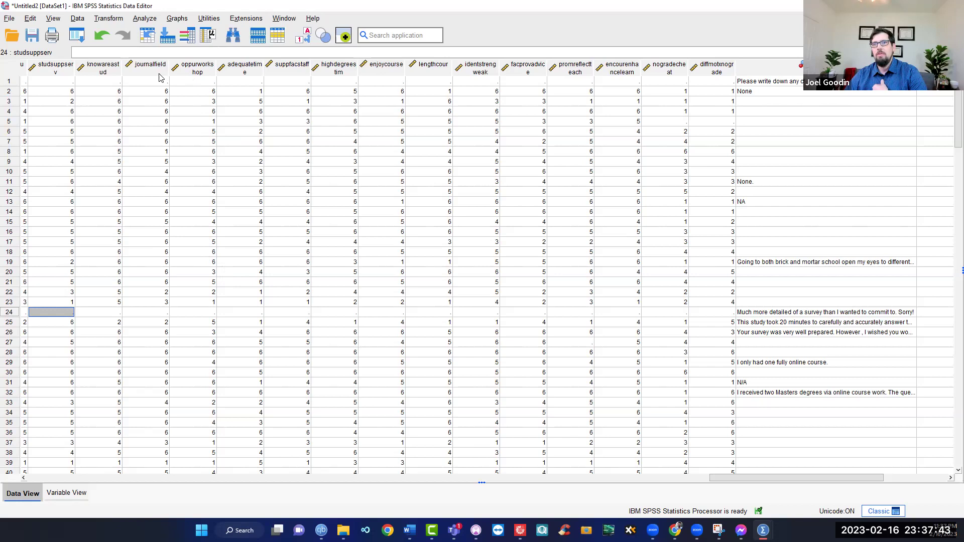
click(104, 69)
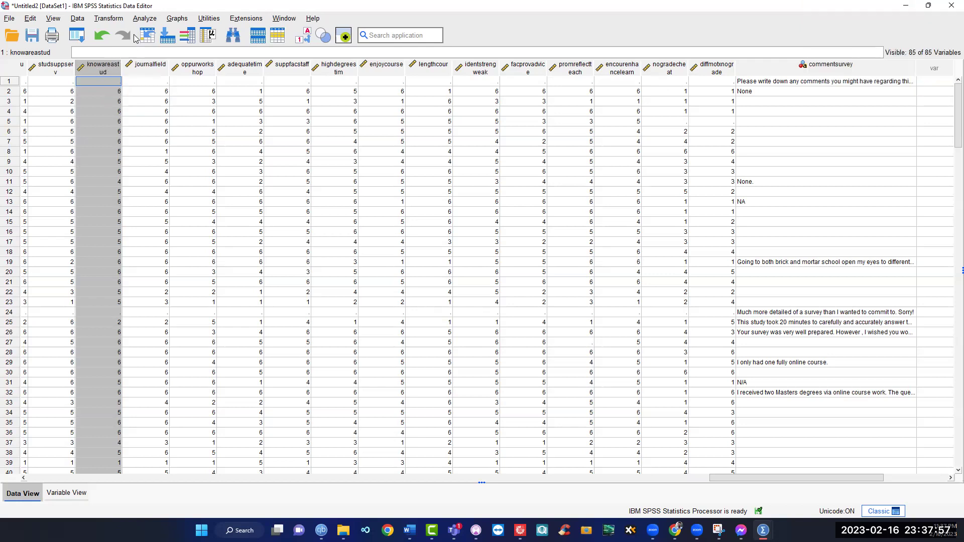
click(107, 19)
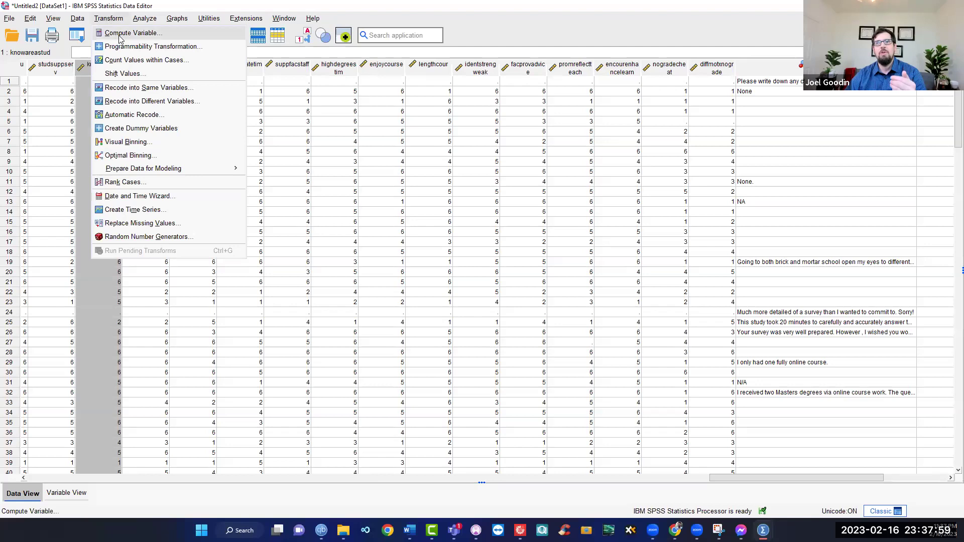
click(121, 35)
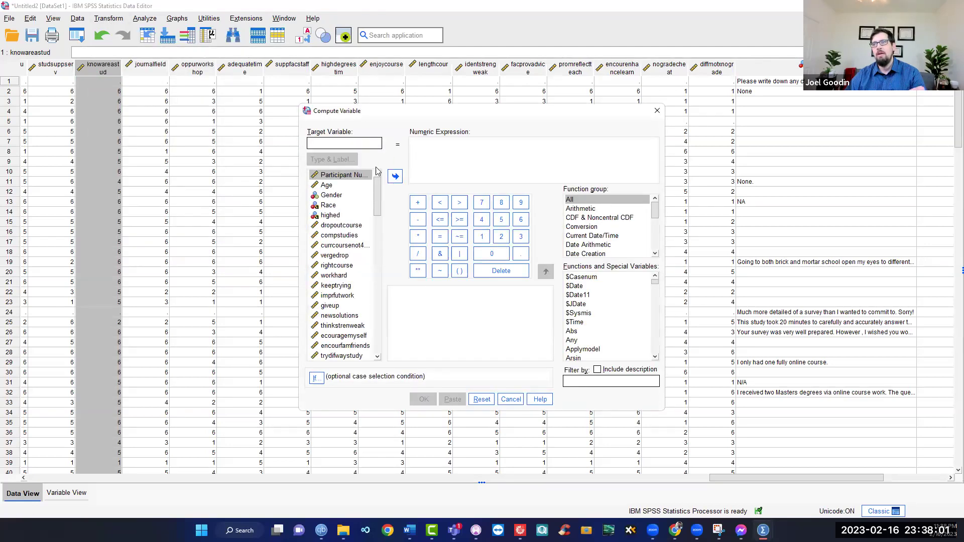
scroll(340, 296, down, 4)
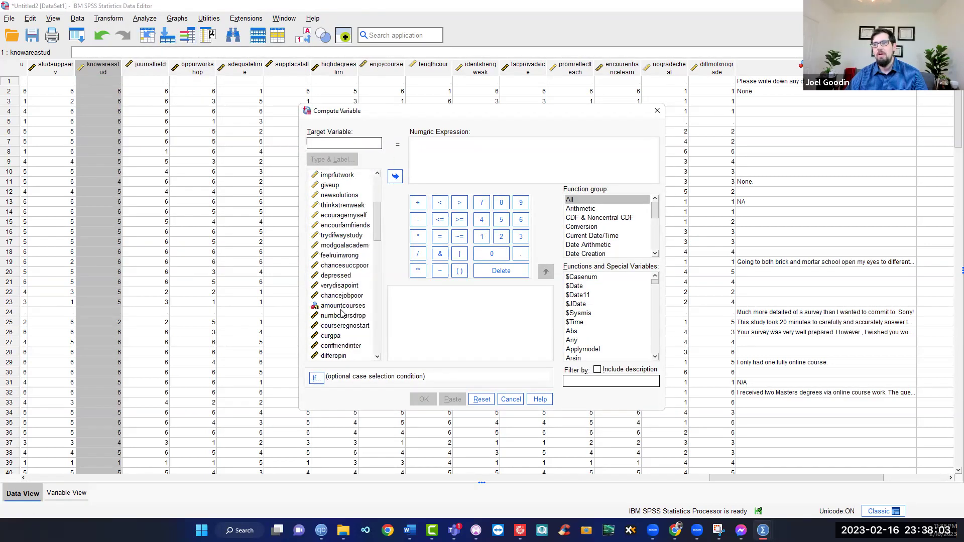
scroll(341, 310, down, 4)
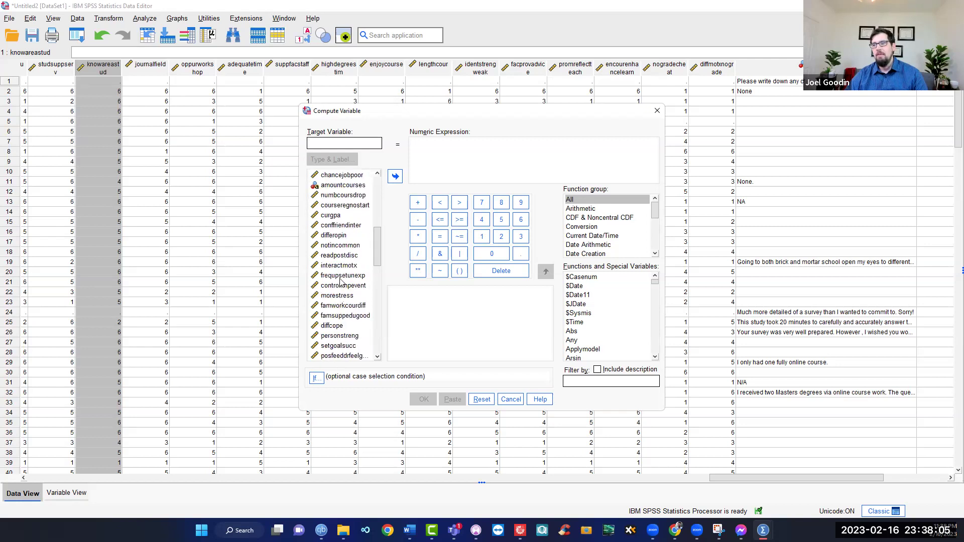
click(336, 276)
click(337, 285)
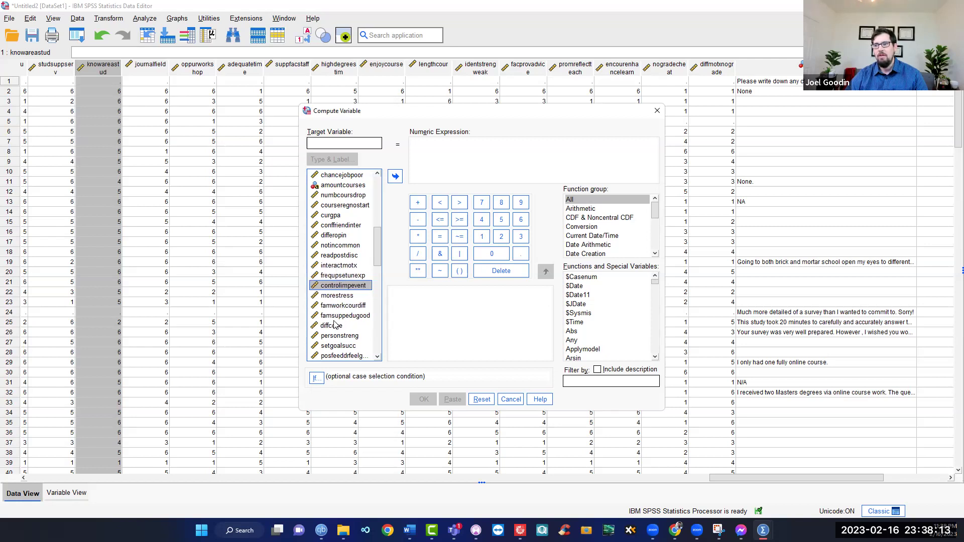
scroll(338, 319, down, 3)
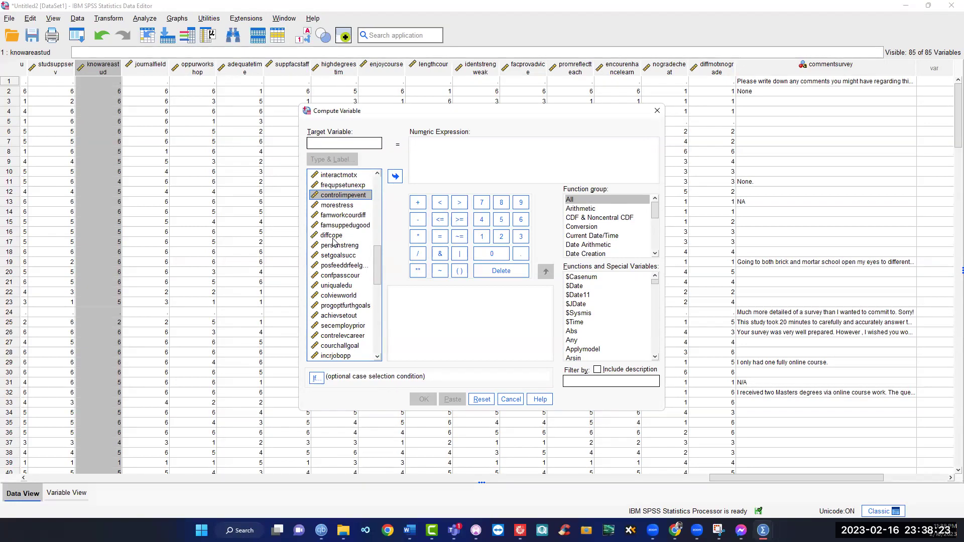
click(339, 206)
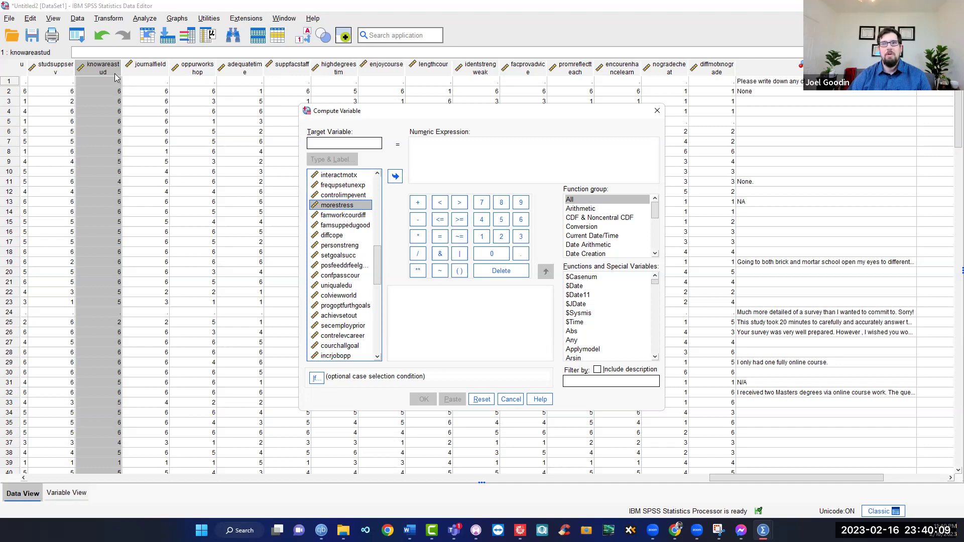
click(164, 128)
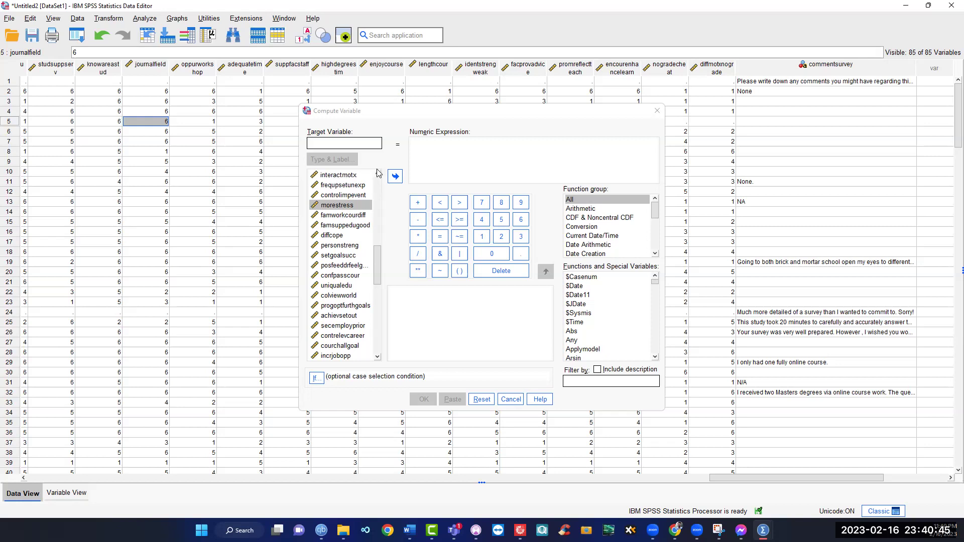
click(657, 111)
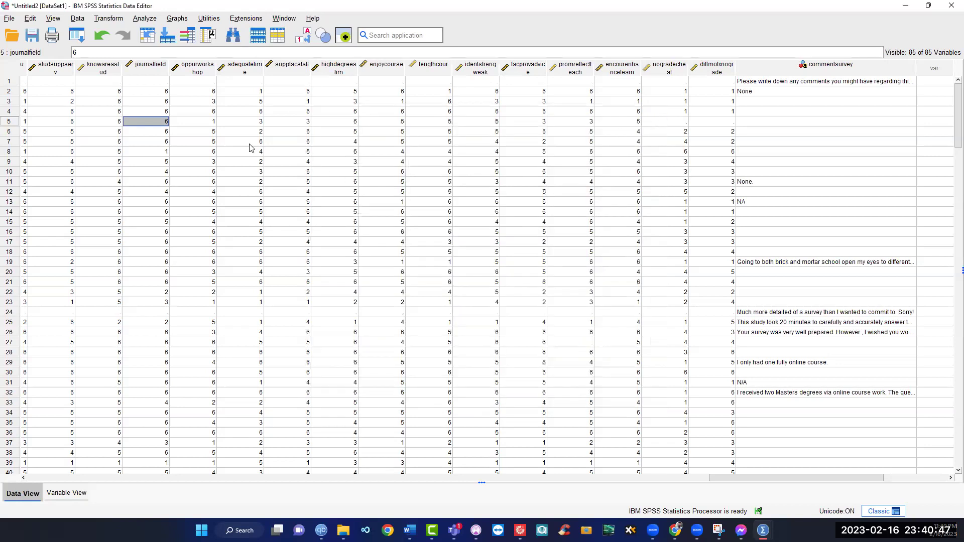
Start a recode into a different variable with journalfield as the input variable
click(158, 92)
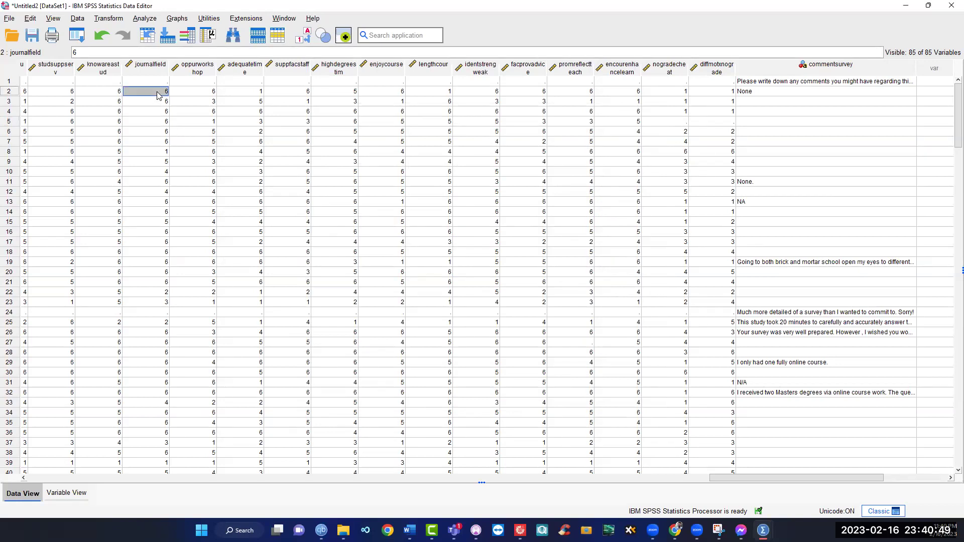
click(150, 70)
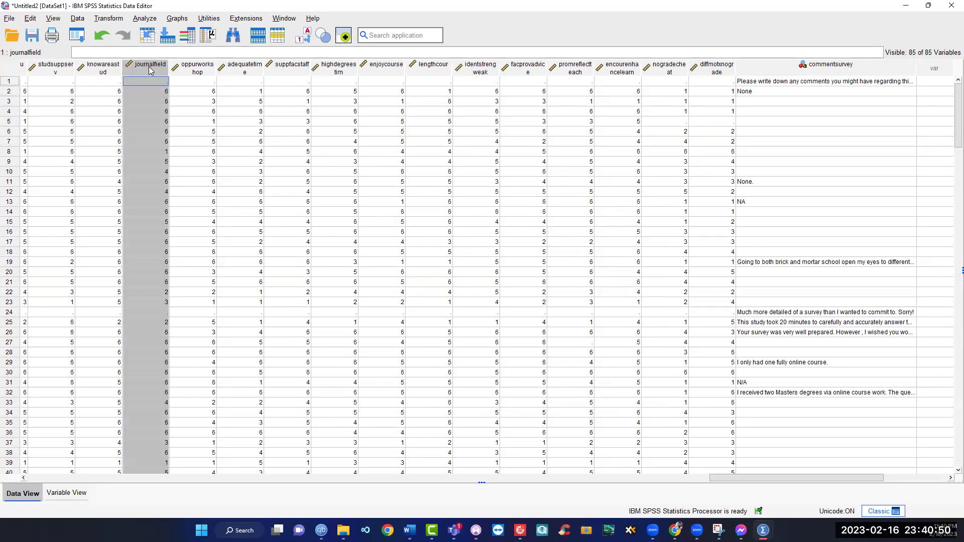
click(143, 21)
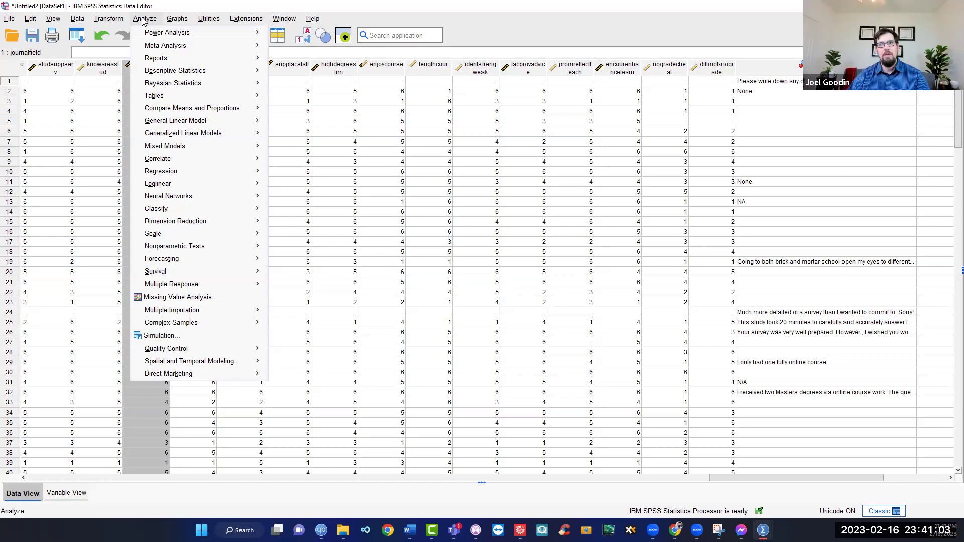
mouse_move(116, 23)
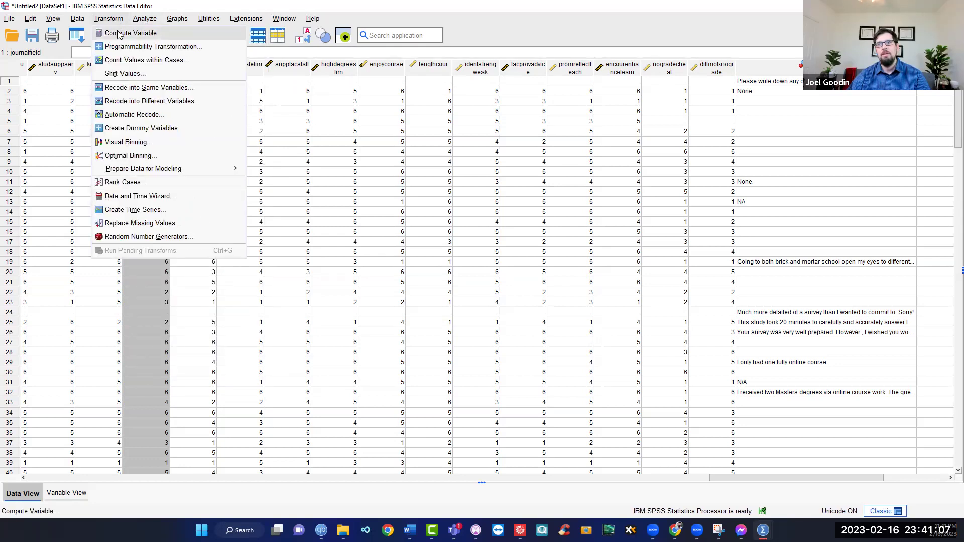
click(141, 102)
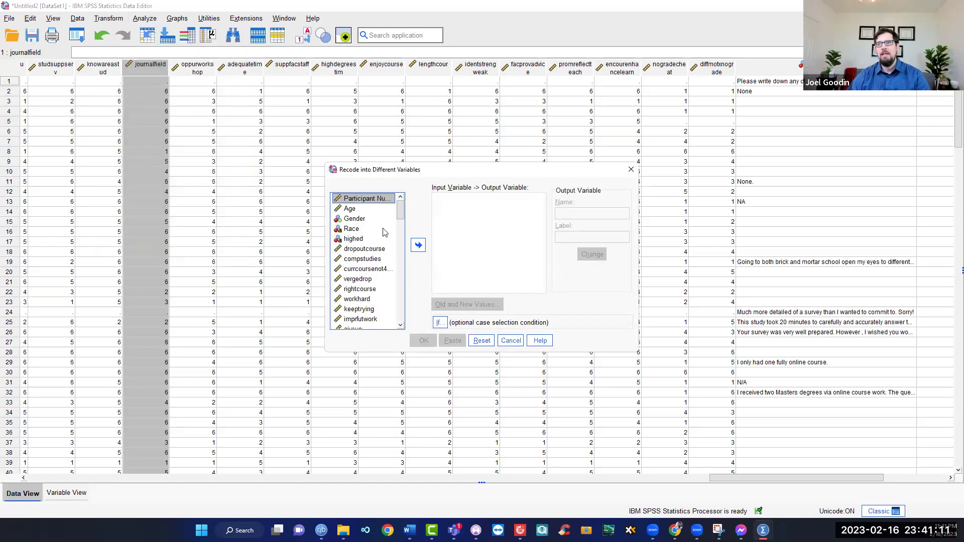
scroll(352, 259, down, 2)
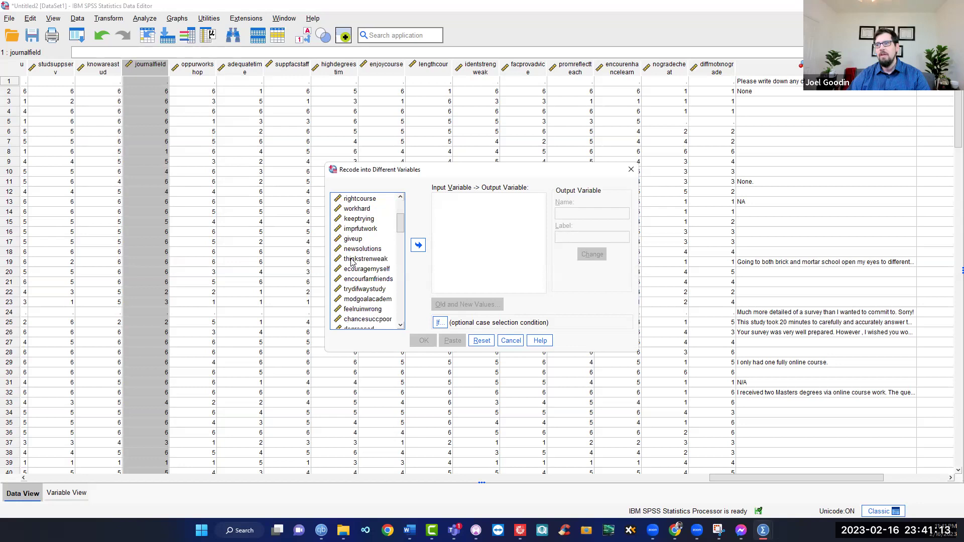
scroll(351, 261, down, 2)
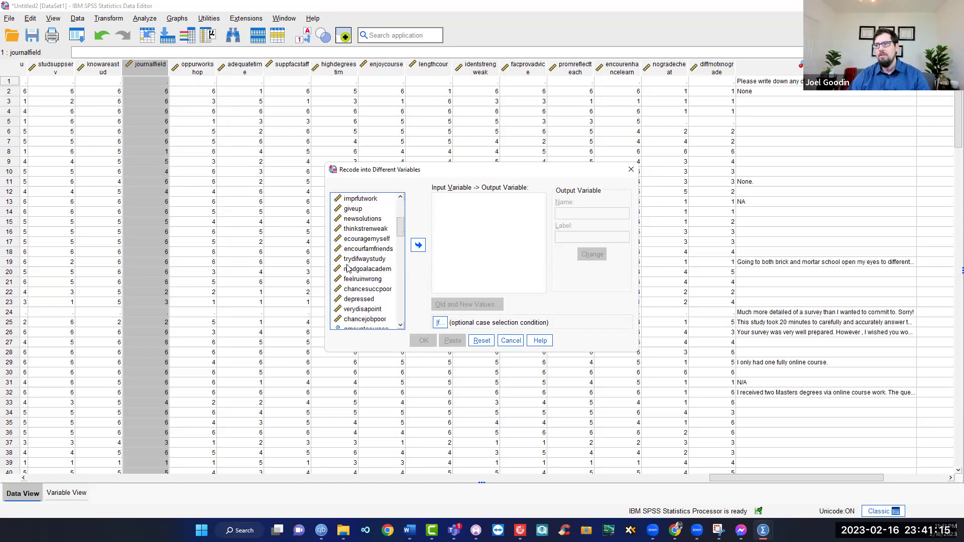
scroll(346, 276, down, 4)
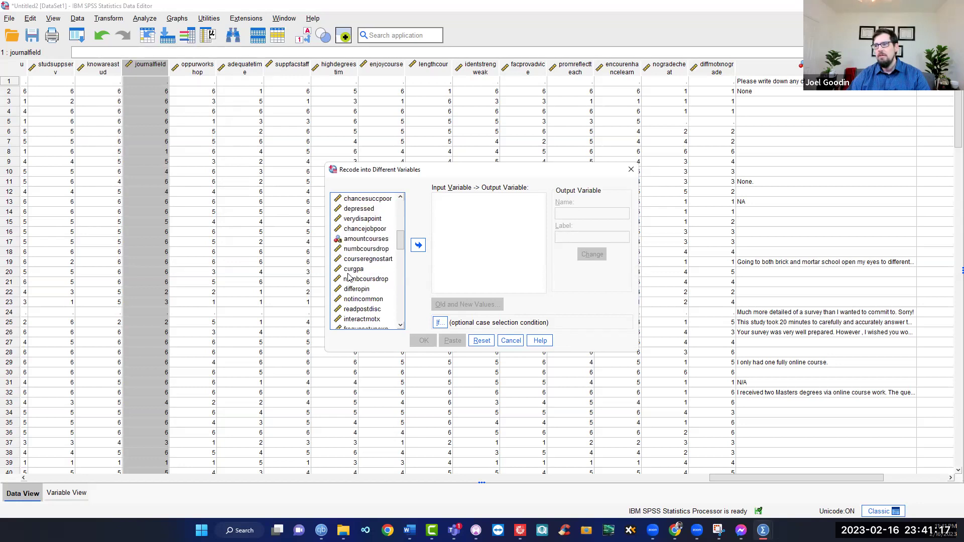
scroll(352, 286, down, 5)
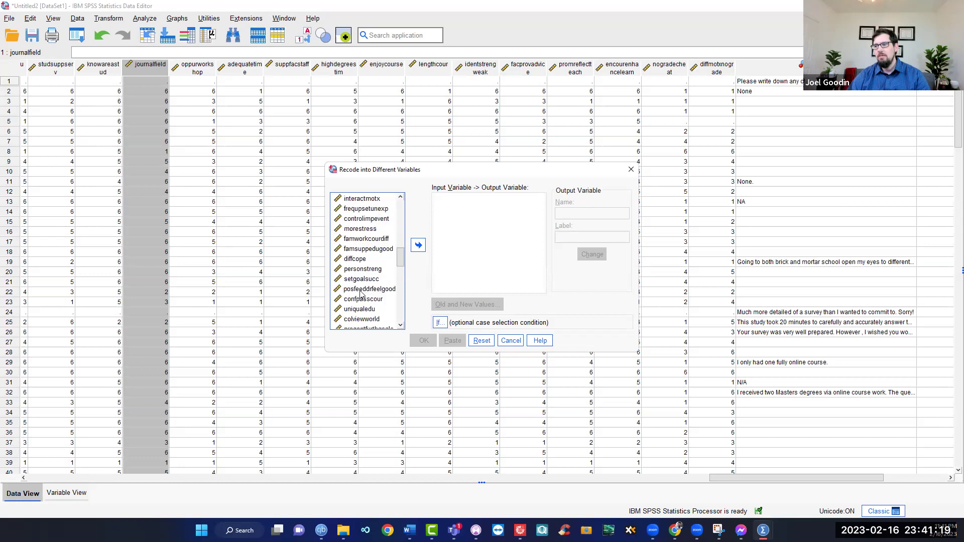
scroll(355, 302, down, 2)
scroll(354, 304, down, 4)
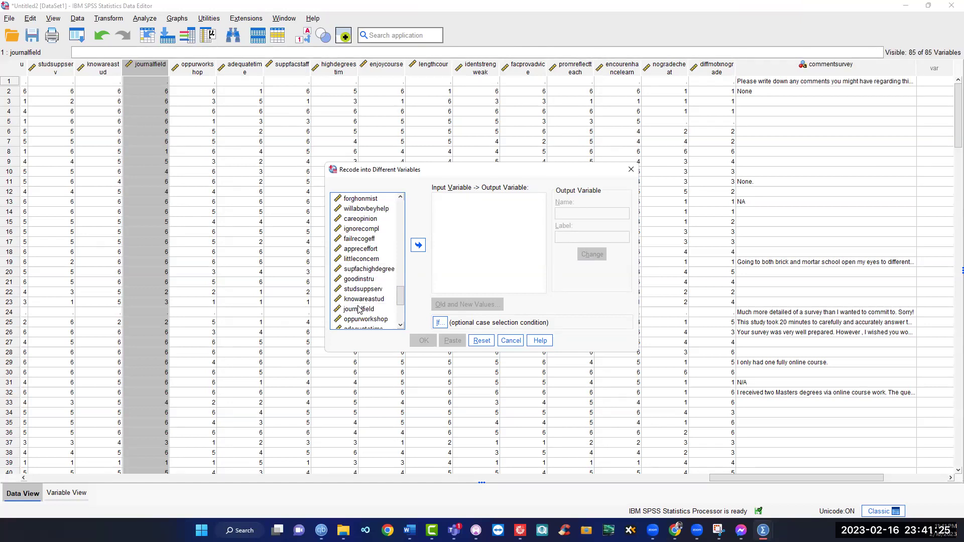
click(357, 309)
click(418, 245)
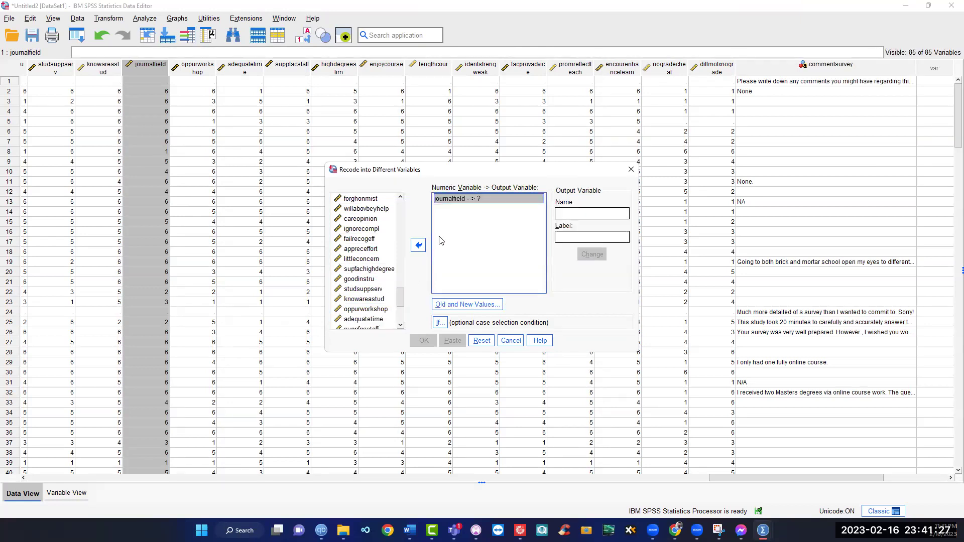
Name the output variable journalfield_R, label it journalfield_R, and assign it to journalfield
click(561, 214)
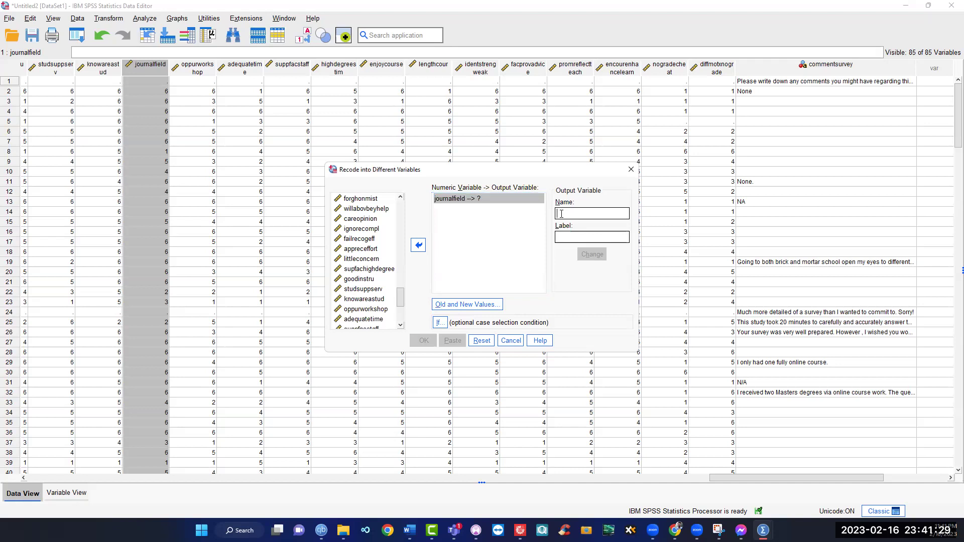
text(journalfield)
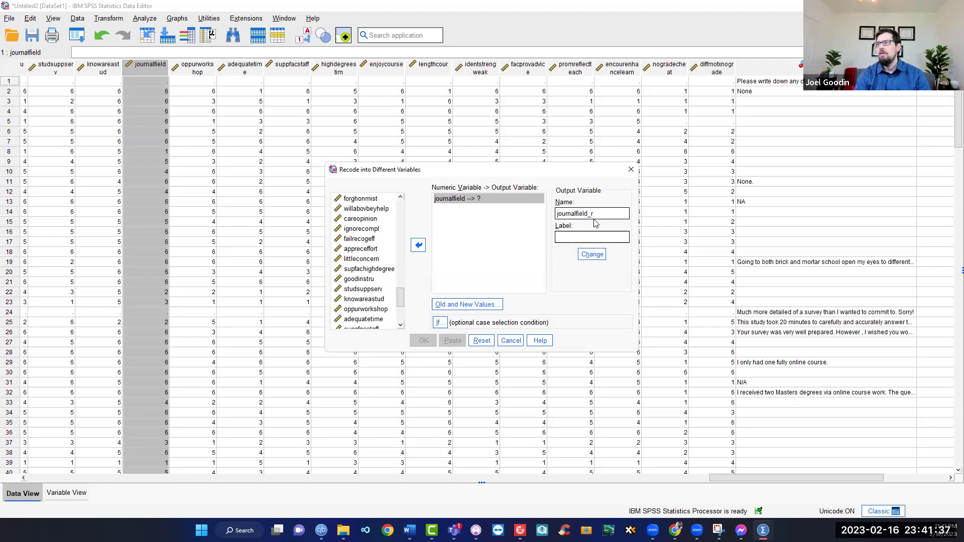
text(_R)
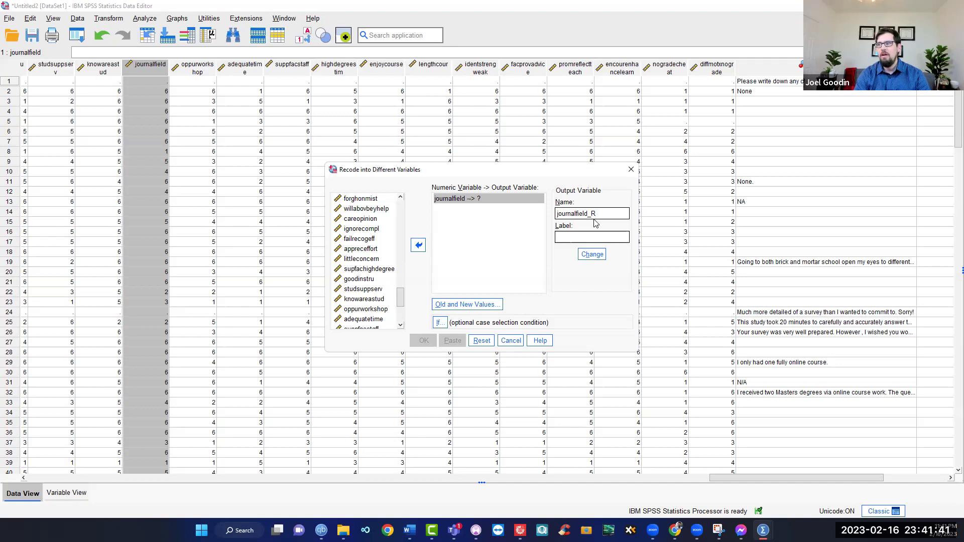
key(Tab)
text(journalfield_R)
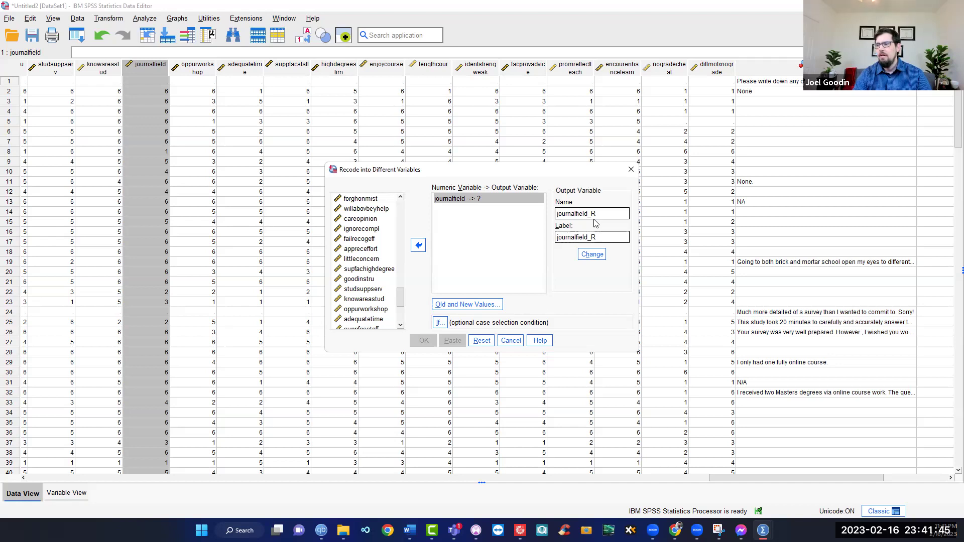
click(593, 256)
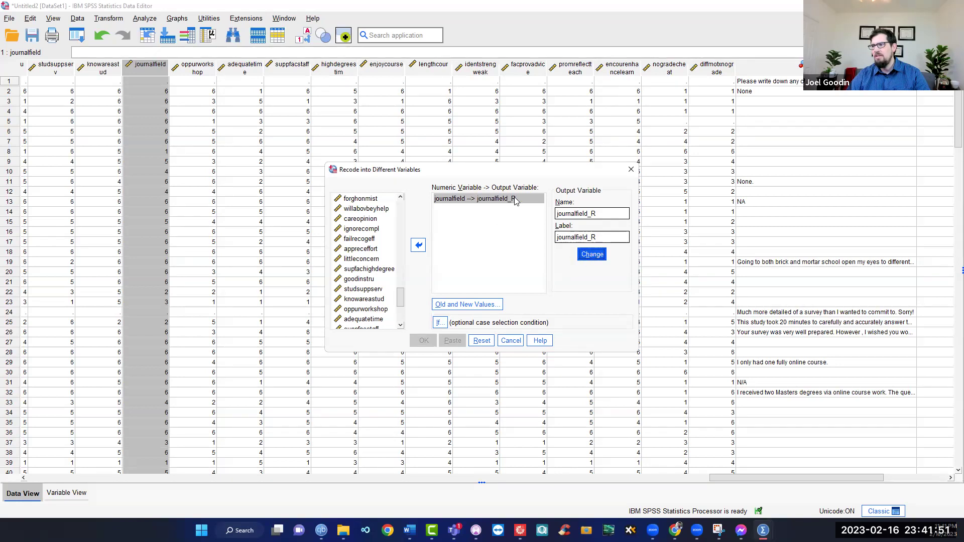
click(475, 307)
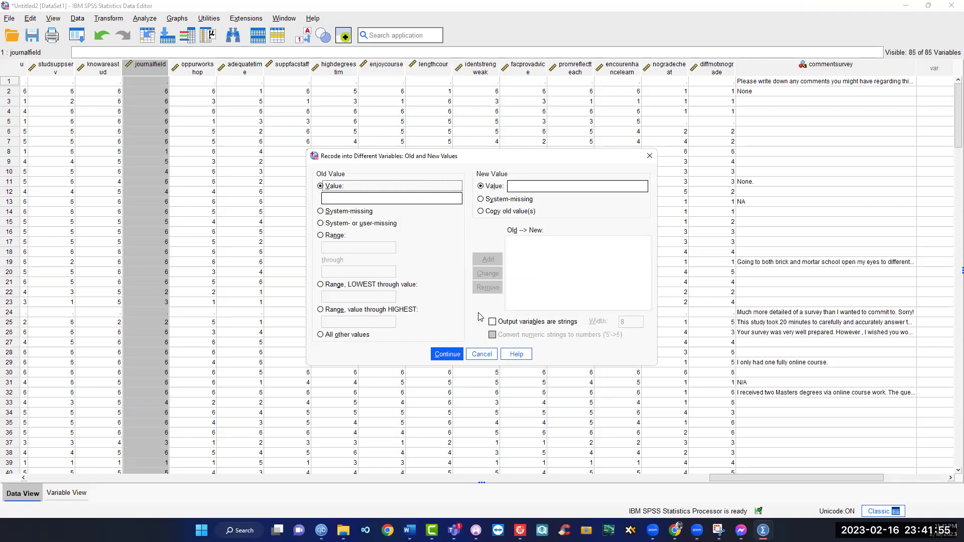
click(483, 353)
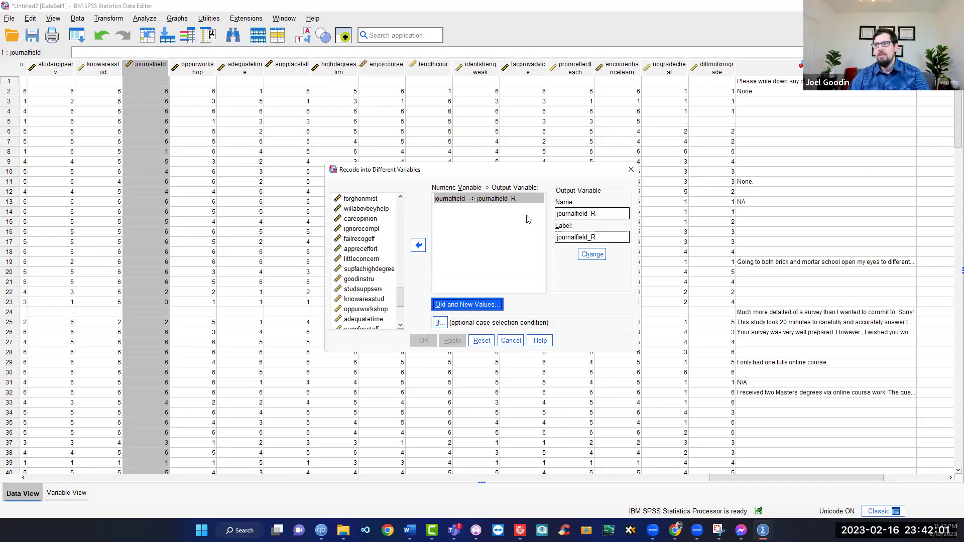
click(444, 201)
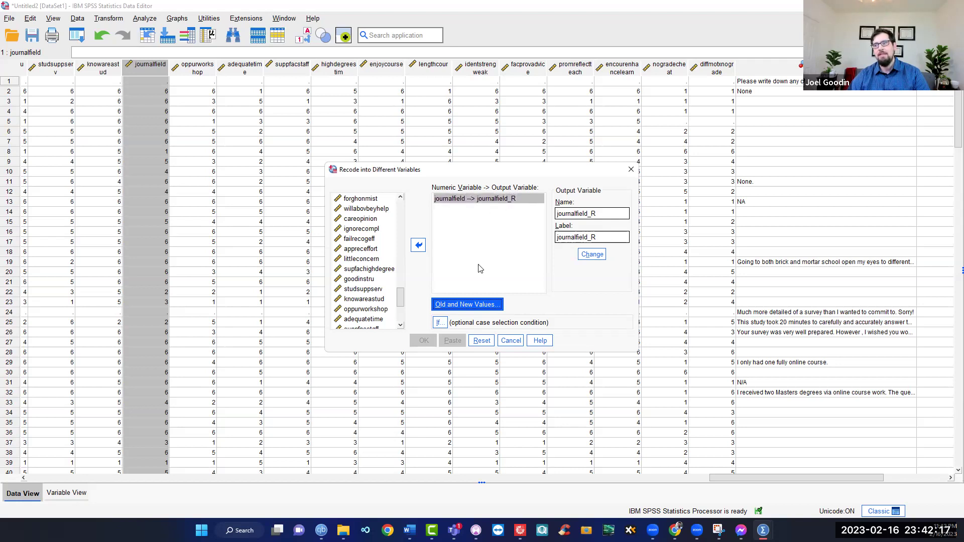
Define recode rules that turn system-missing values and system- or user-missing values into system-missing
click(467, 305)
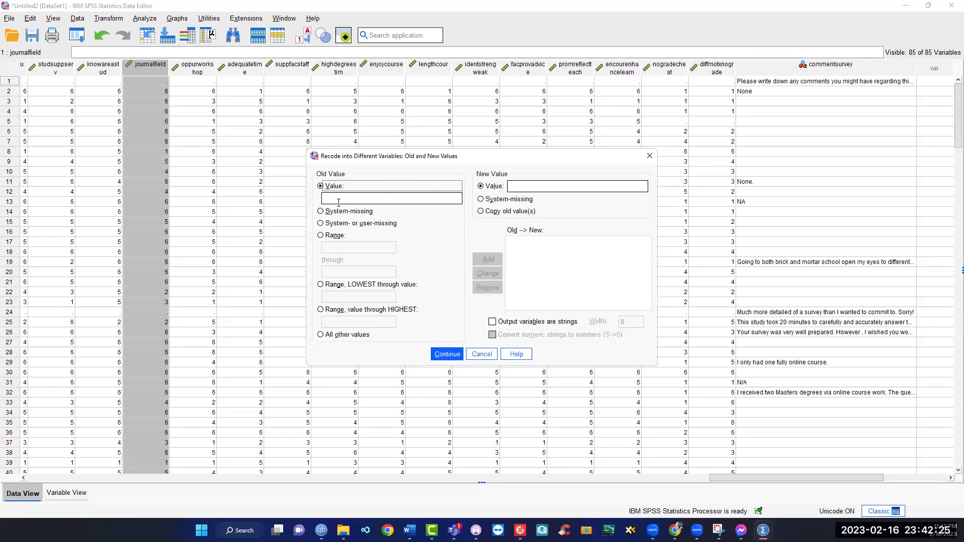
click(321, 211)
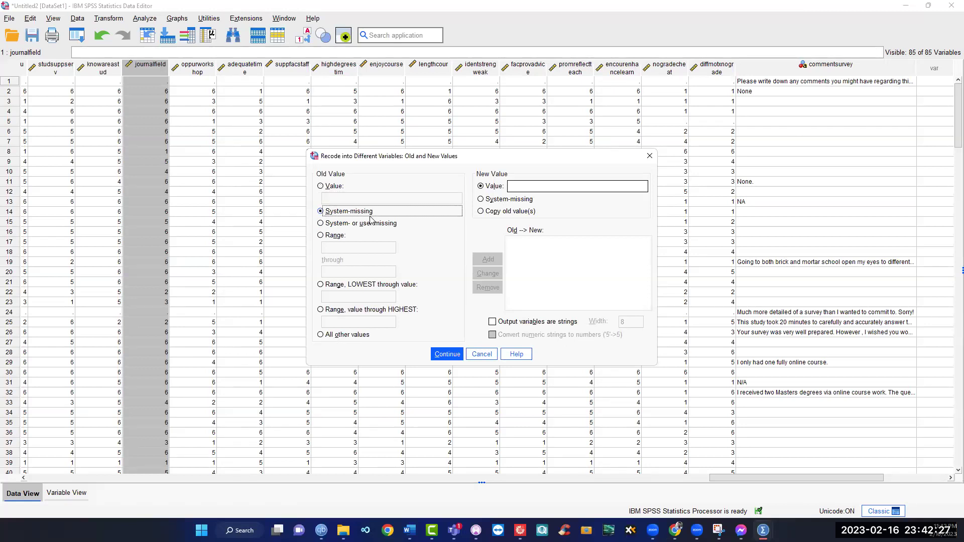
click(481, 199)
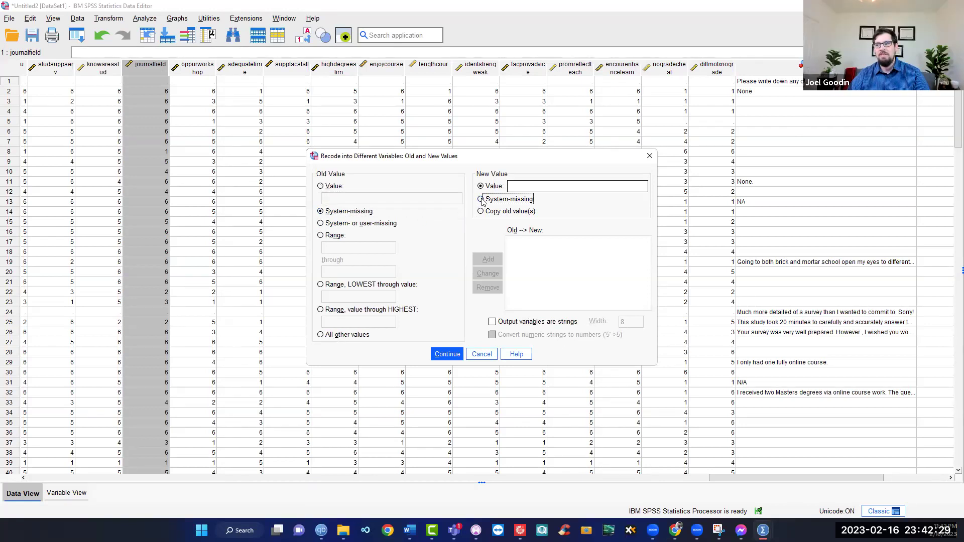
click(488, 260)
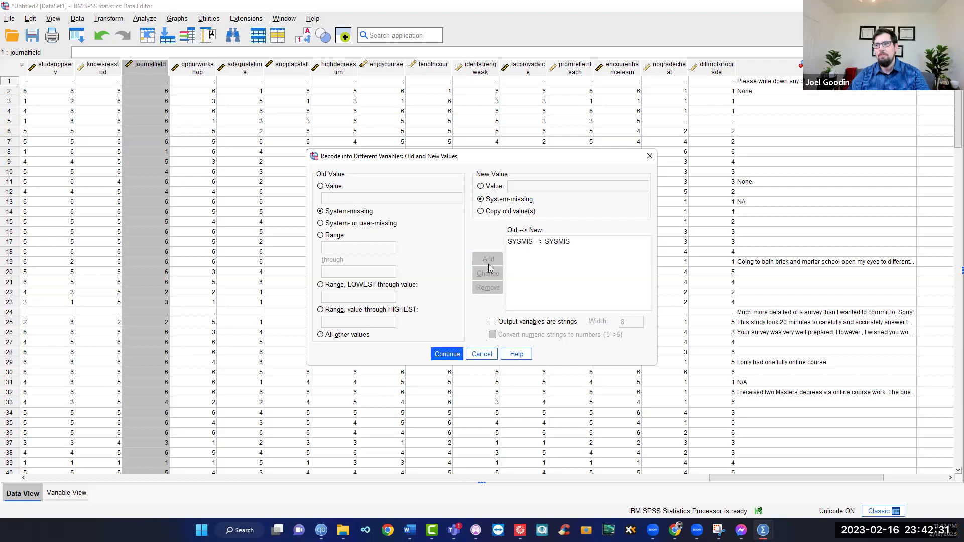
click(321, 224)
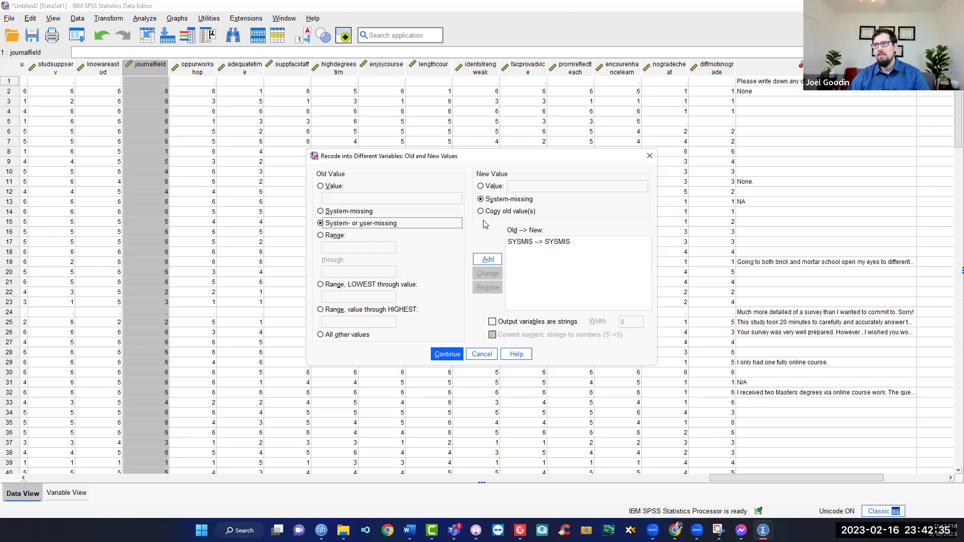
click(485, 258)
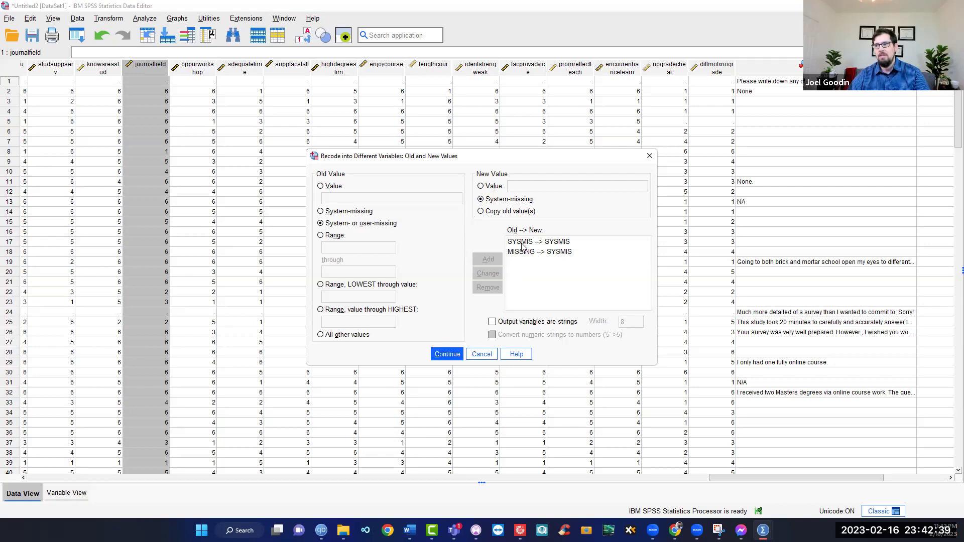
Add the reverse-coding rules that recode old value 1 to 6 and old value 2 to 5
click(322, 187)
text(1)
click(481, 186)
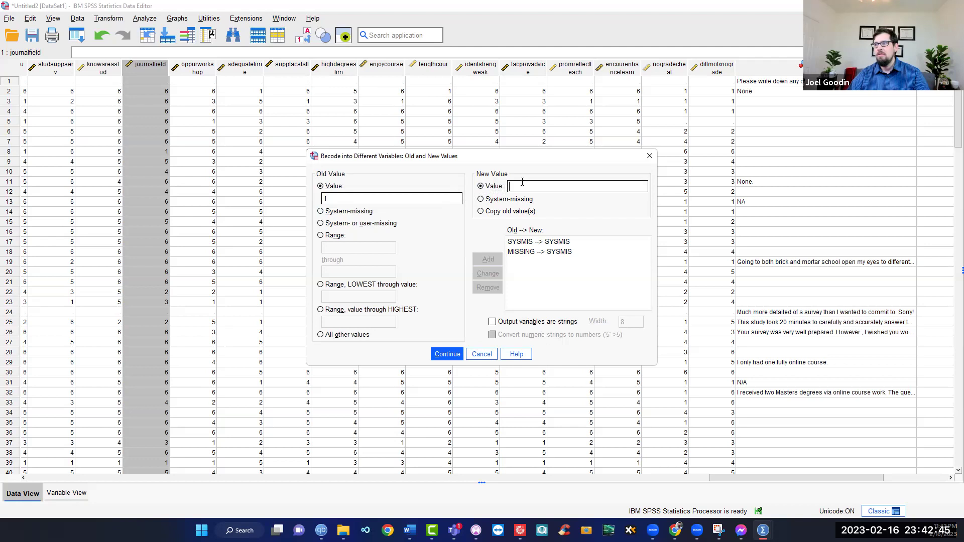
text(6)
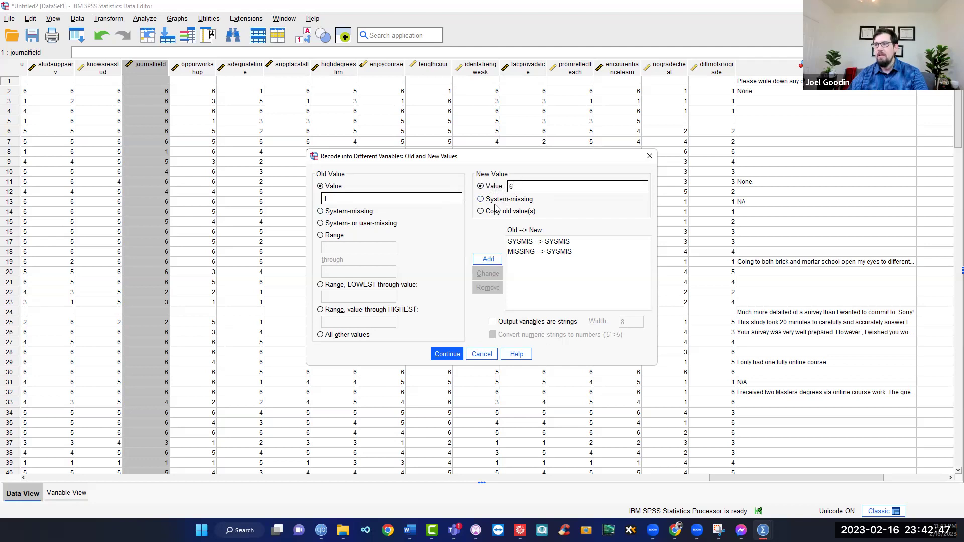
click(489, 258)
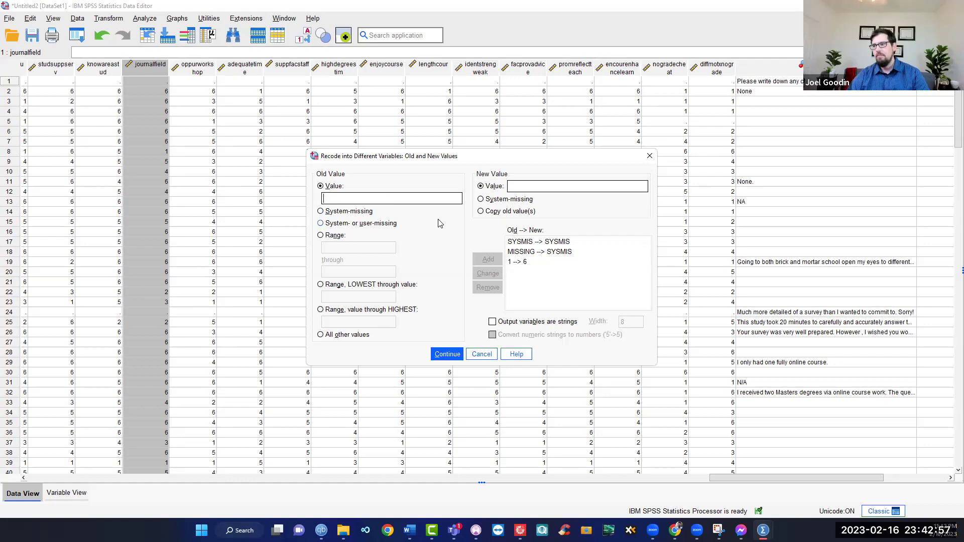
text(2)
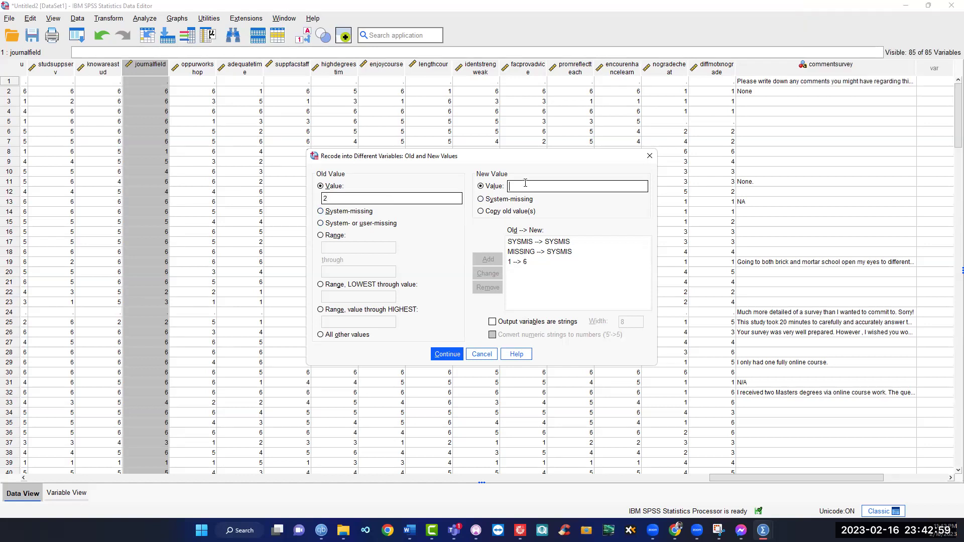
text(5)
click(487, 259)
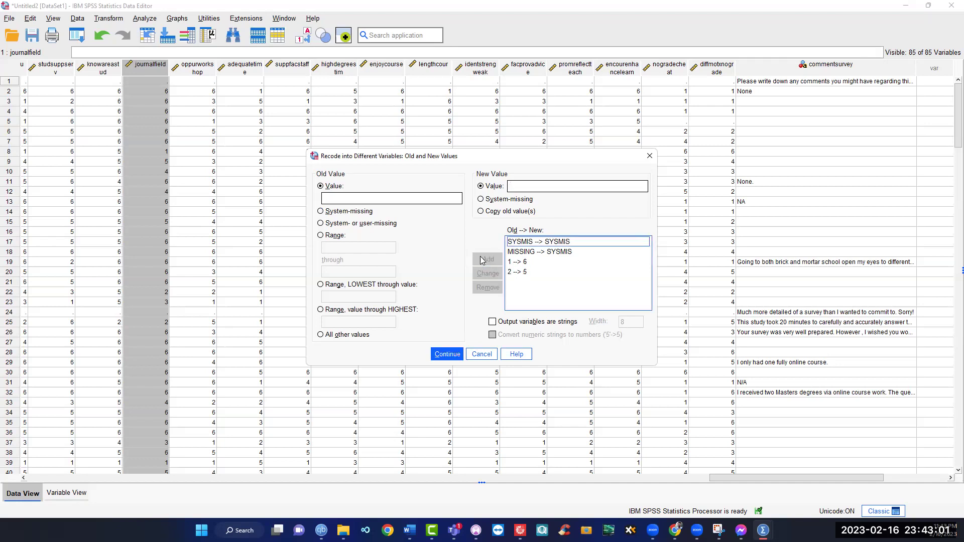
Add the reverse-coding rules that recode old value 3 to 4 and old value 4 to 3
text(3)
text(4)
click(485, 259)
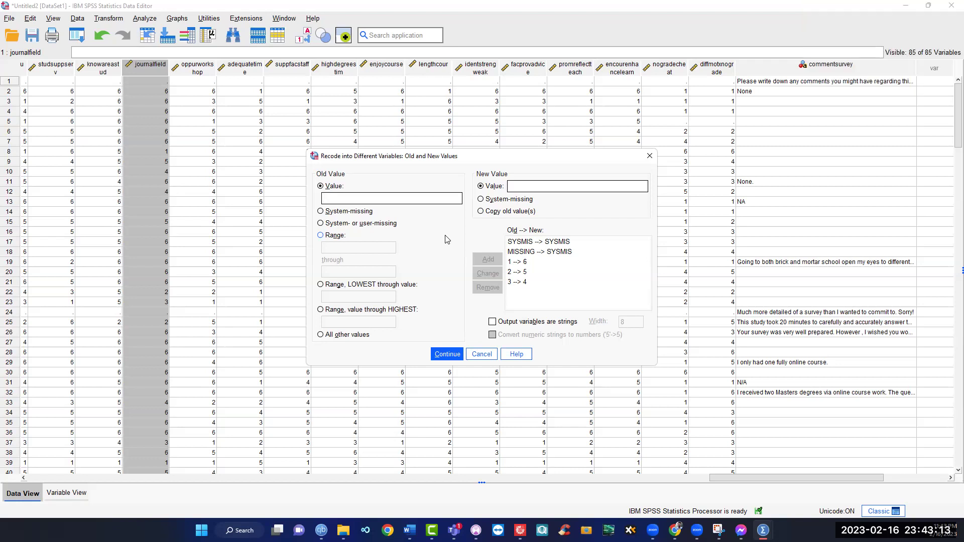
text(4)
text(3)
click(488, 259)
Add the reverse-coding rules that recode old value 5 to 2 and old value 6 to 1
click(369, 199)
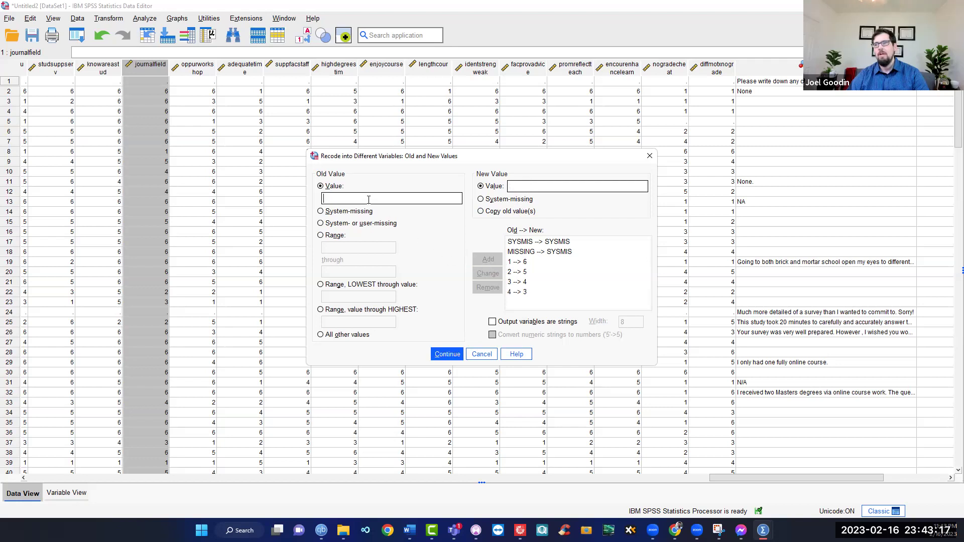
click(511, 187)
text(2)
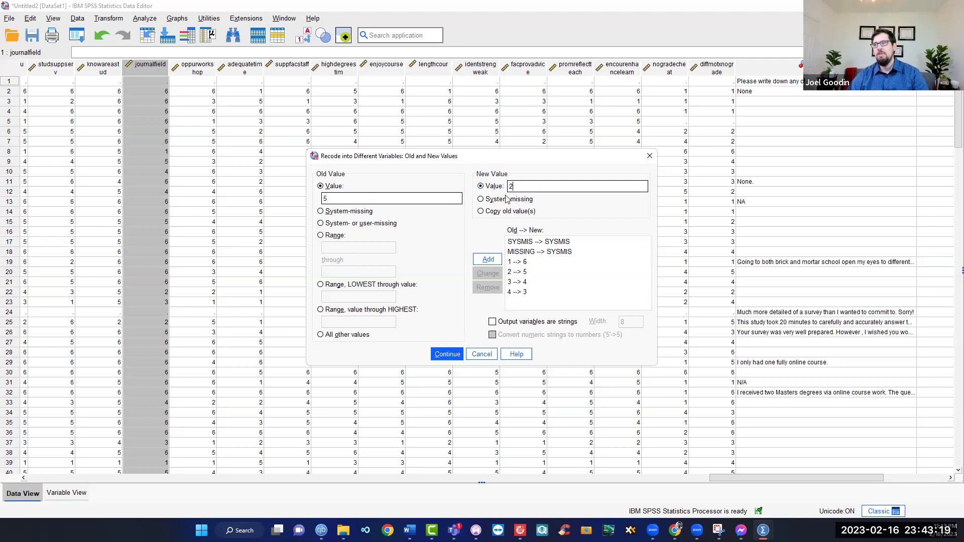
click(488, 259)
click(393, 200)
text(6)
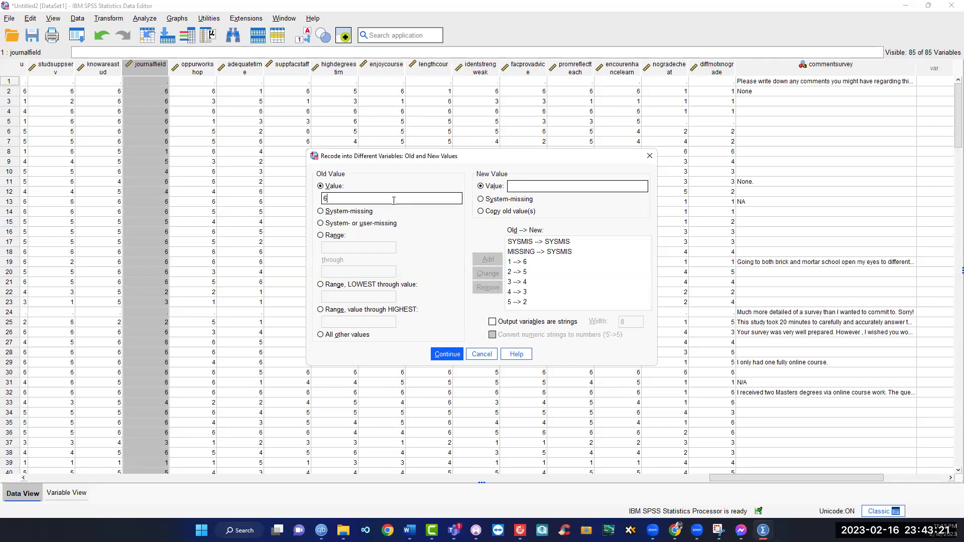
click(511, 186)
text(1)
click(488, 259)
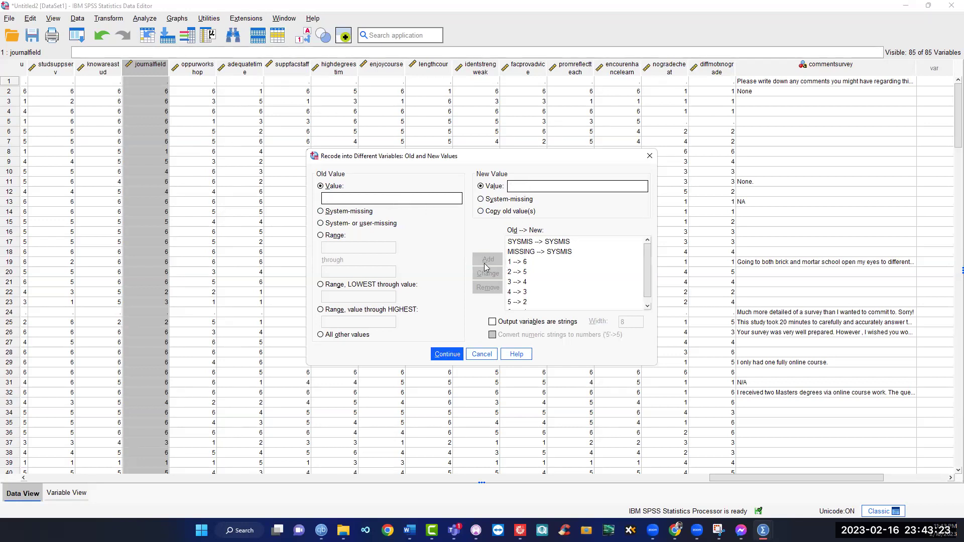
Accept the reverse-coding rules and run the recode of journalfield into journalfield_R
scroll(553, 294, down, 1)
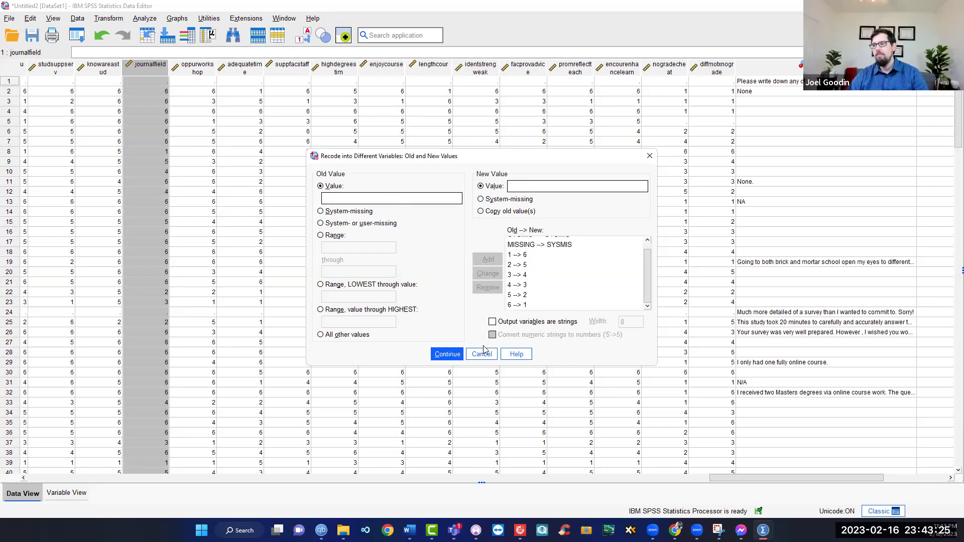
click(448, 354)
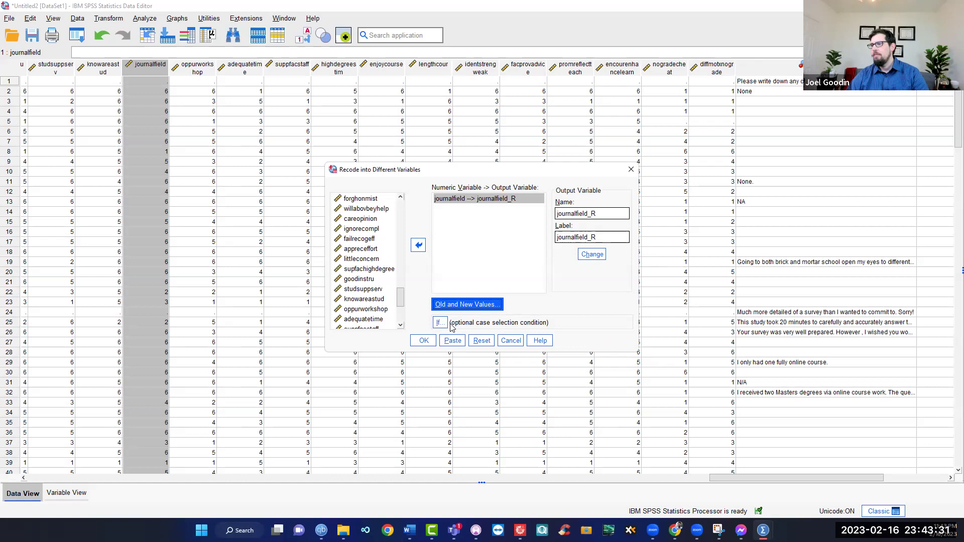
click(424, 341)
Review the remaining frequency tables in the output viewer, down to the diffmotxnograde table
click(659, 247)
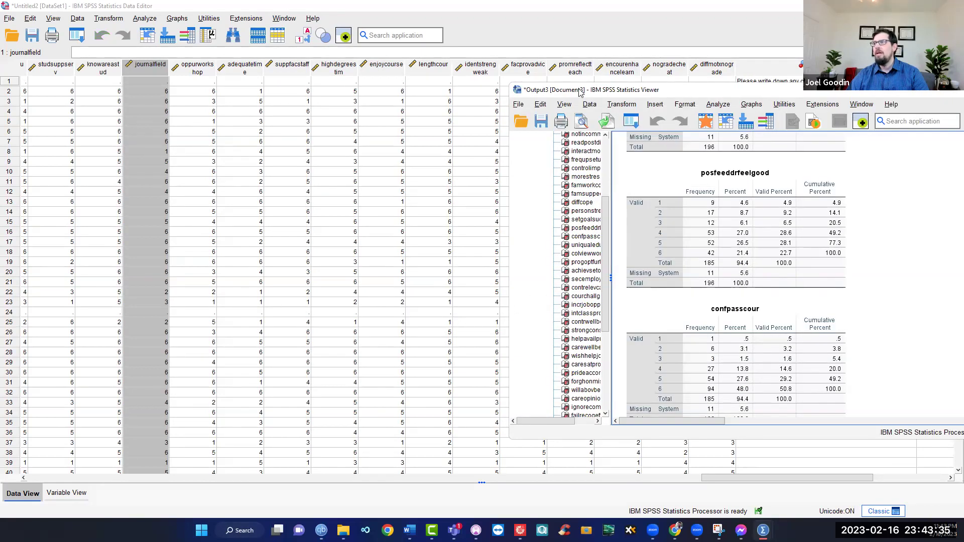
scroll(780, 361, down, 10)
scroll(744, 369, down, 15)
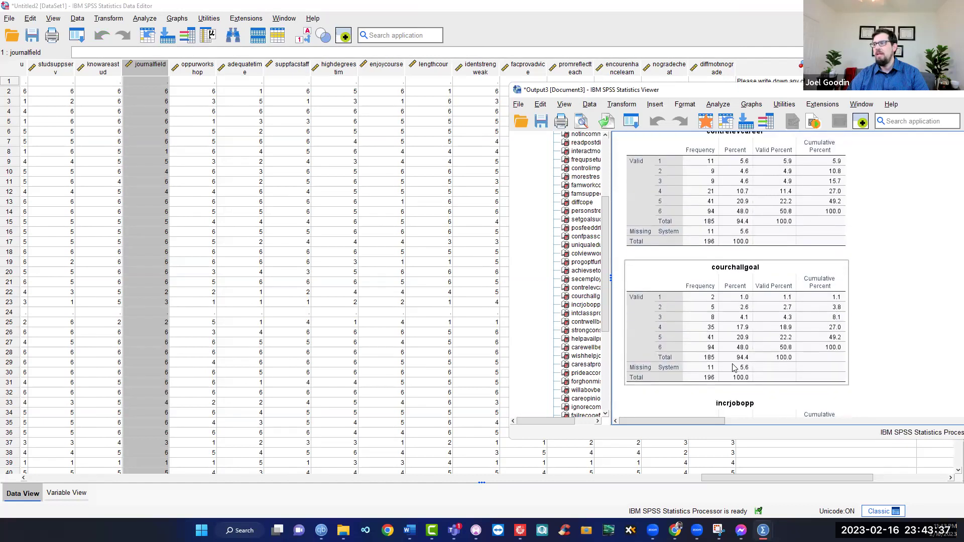
scroll(737, 361, down, 15)
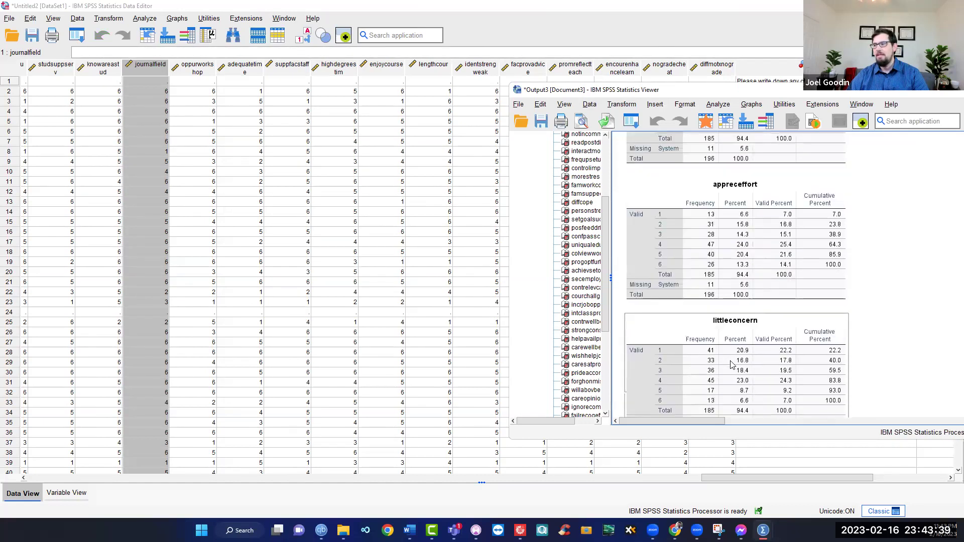
scroll(728, 369, down, 10)
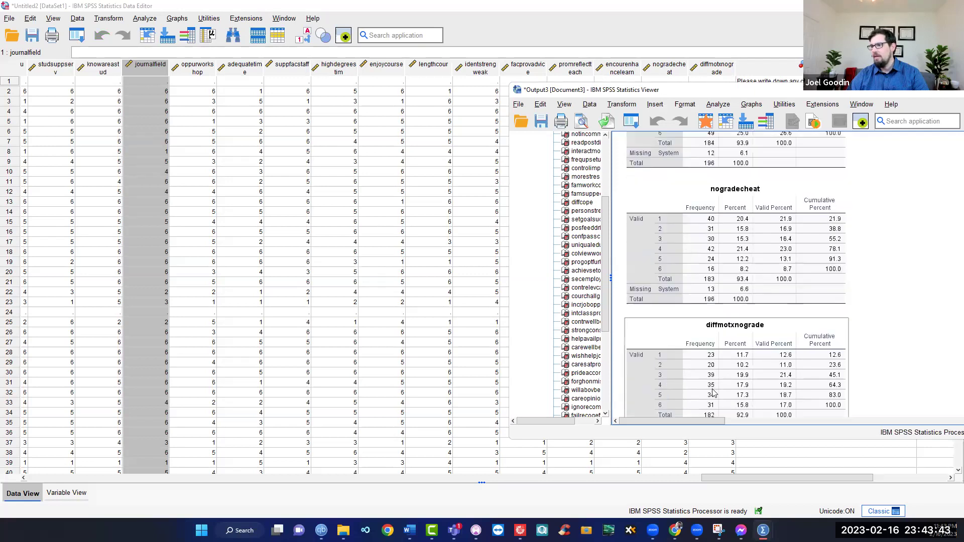
click(699, 411)
scroll(700, 412, up, 2)
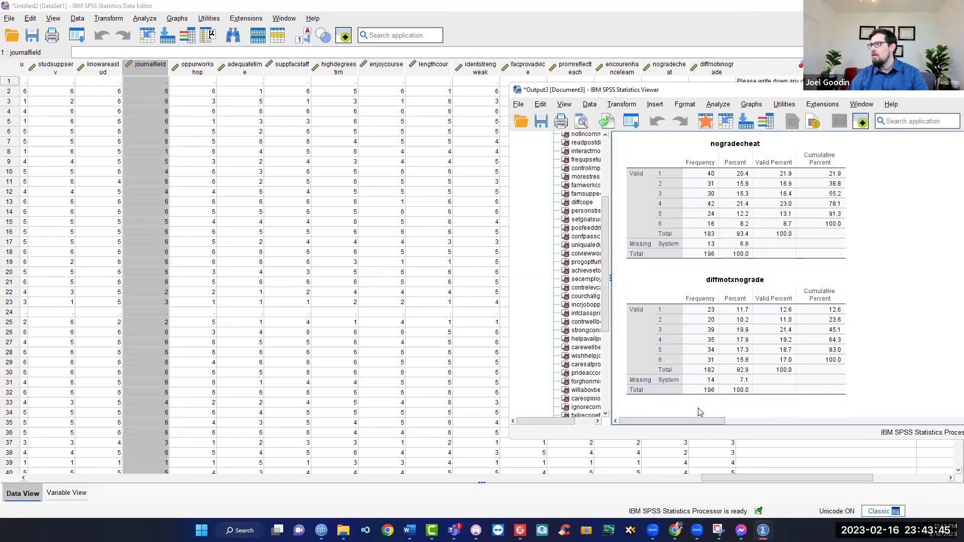
mouse_move(699, 420)
mouse_down()
mouse_move(835, 410)
mouse_move(705, 414)
mouse_up()
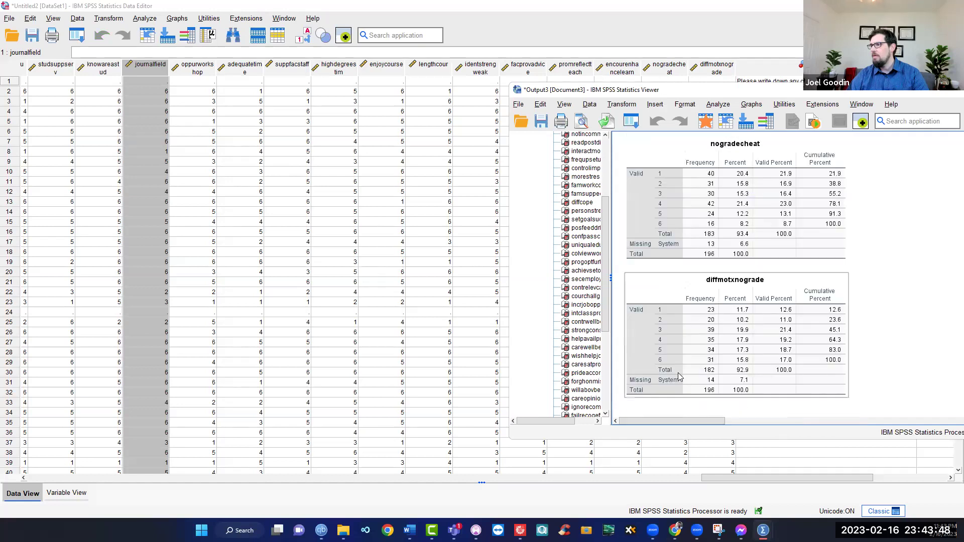
Maximize the output viewer, look back up through the frequency tables and return to the data editor
double_click(632, 91)
click(305, 285)
key(Up)
key(Up)
key(Up)
key(Up)
key(Up)
key(Up)
key(Up)
key(Up)
key(Up)
key(Up)
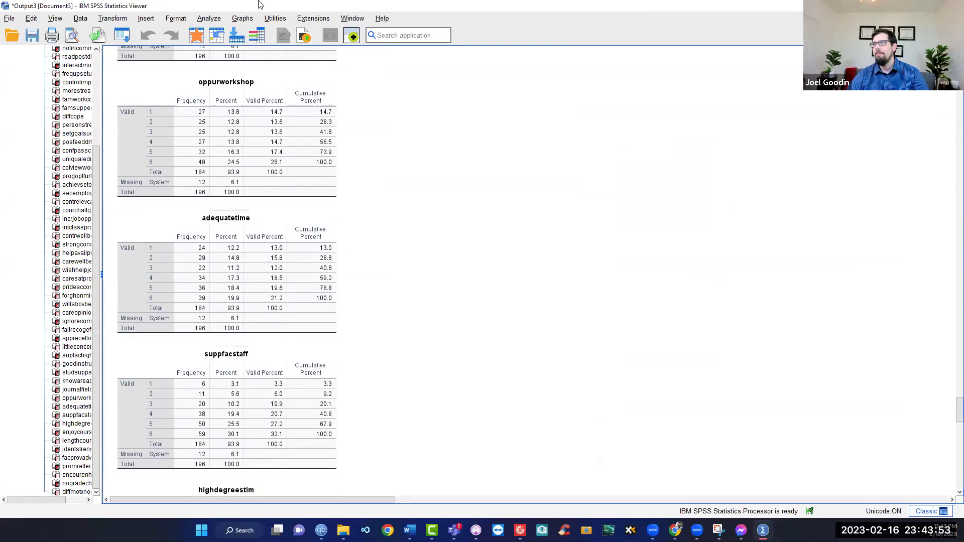
drag(282, 6, 651, 80)
click(328, 172)
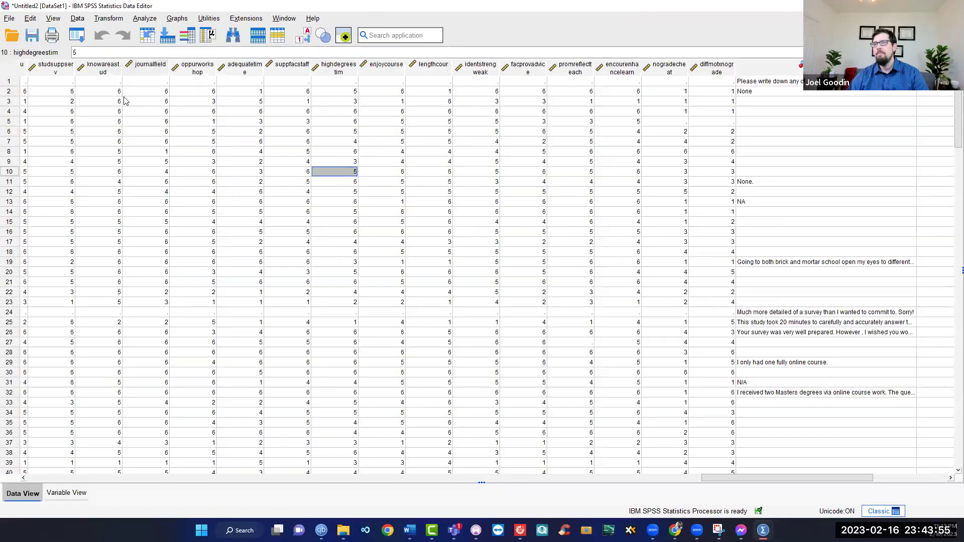
Locate the new journalfield_R variable at the end of the data set
click(143, 72)
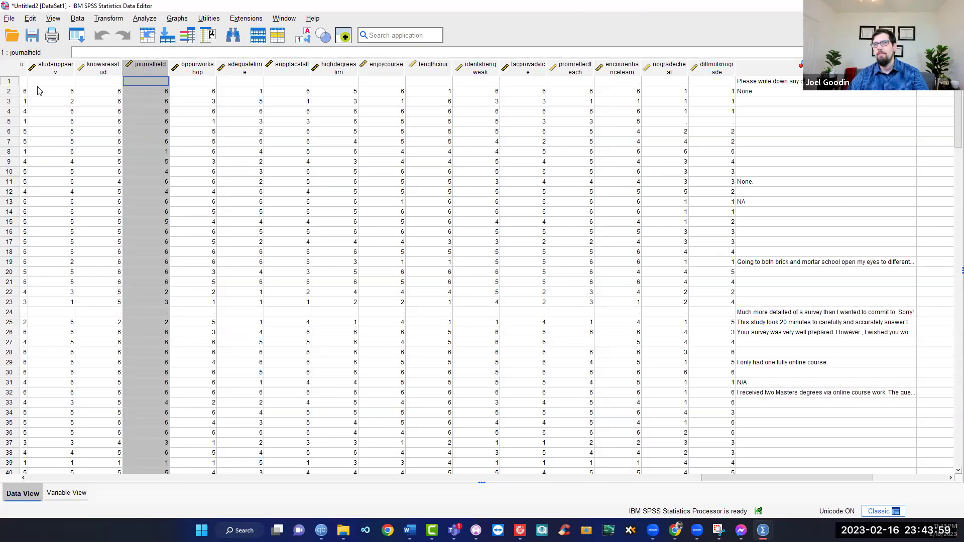
click(10, 92)
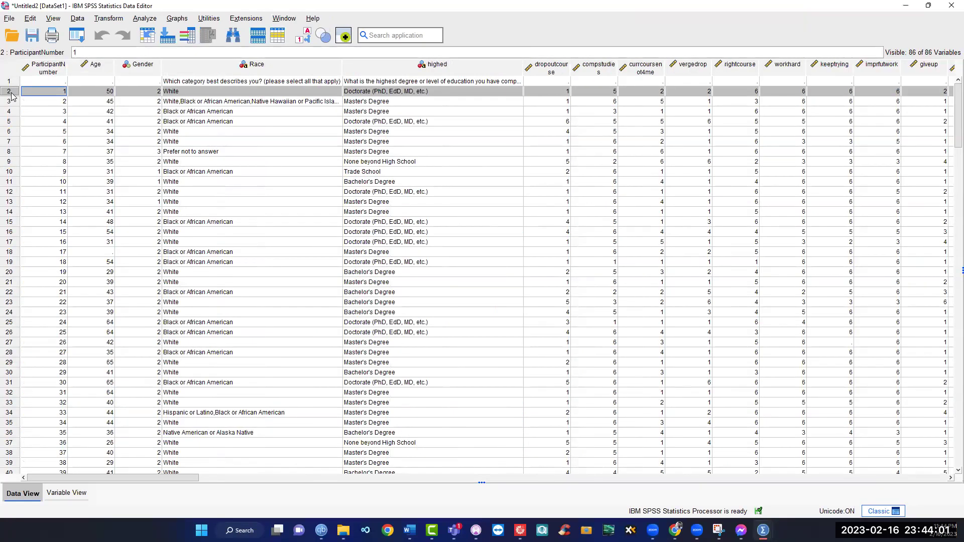
click(10, 81)
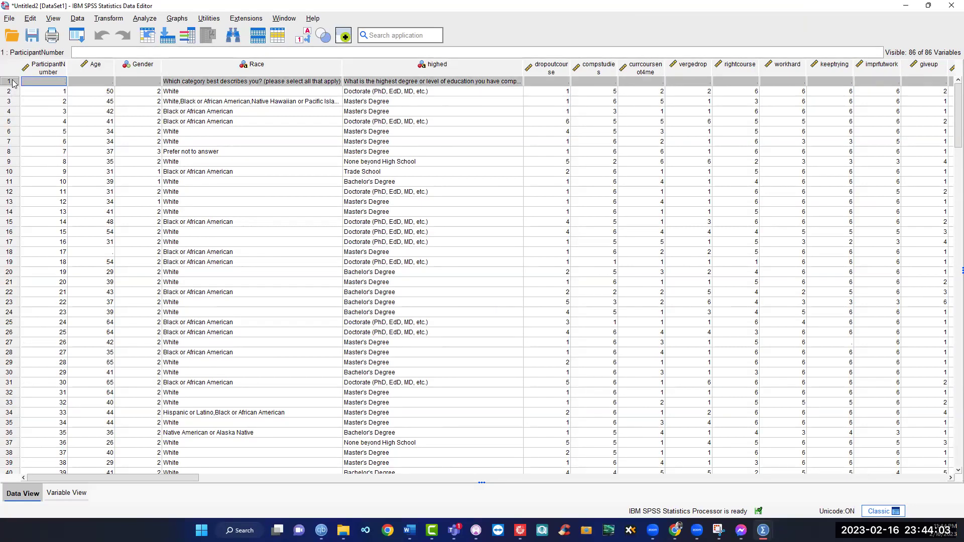
drag(234, 141, 226, 151)
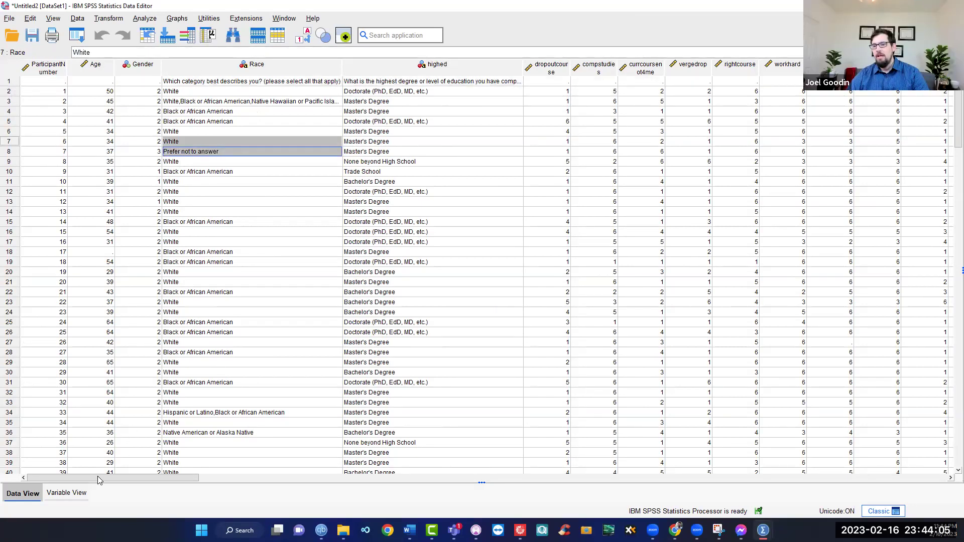
drag(99, 479, 863, 474)
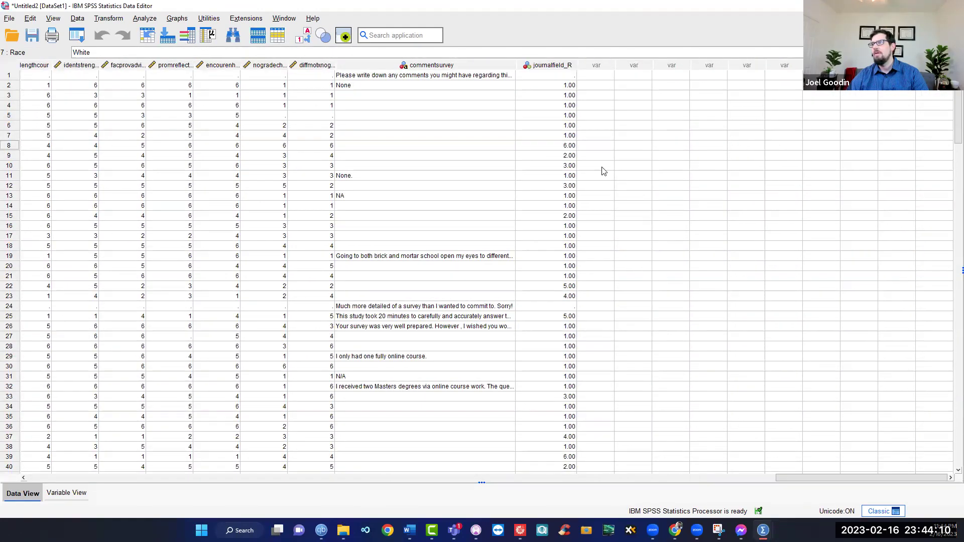
Examine the reverse-coded values in the journalfield_R column across the cases
click(545, 67)
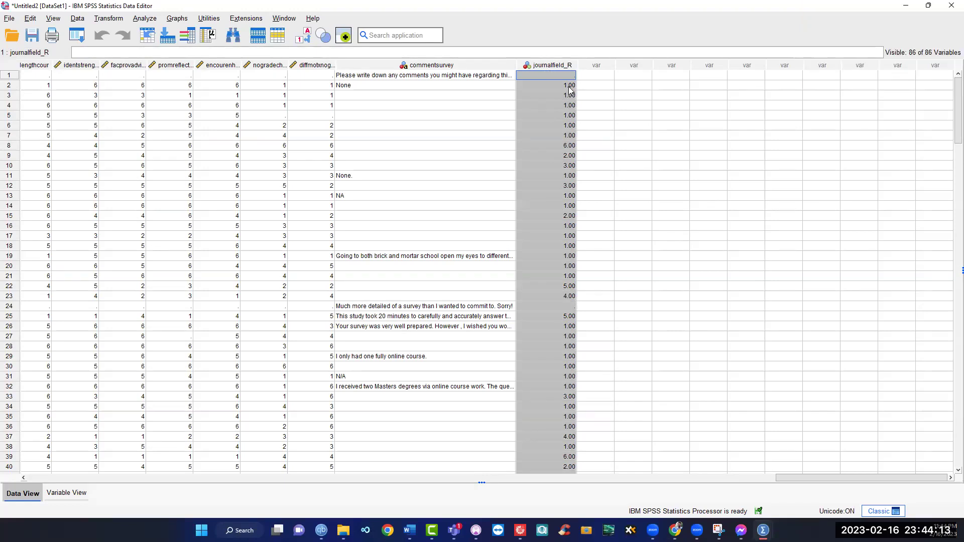
click(569, 86)
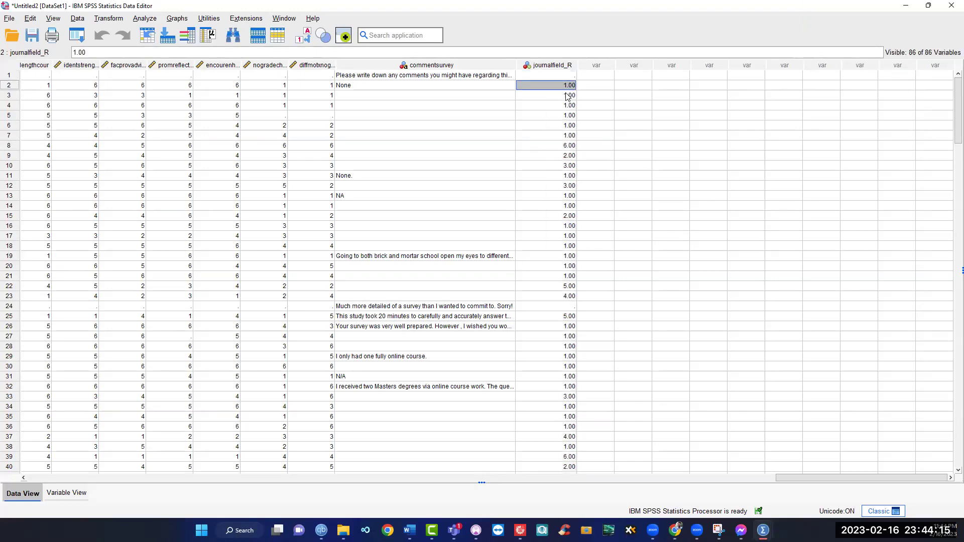
drag(566, 165, 566, 194)
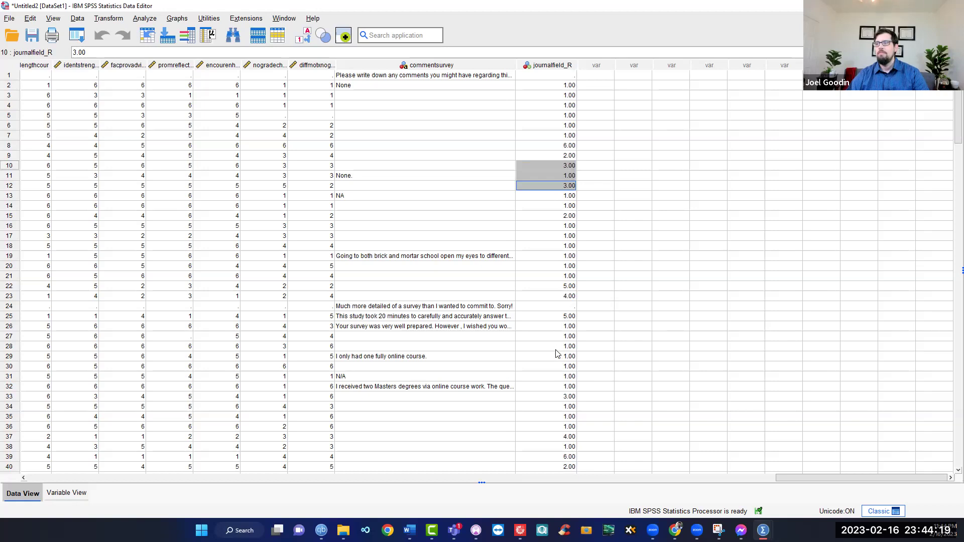
scroll(555, 351, down, 4)
scroll(556, 342, up, 4)
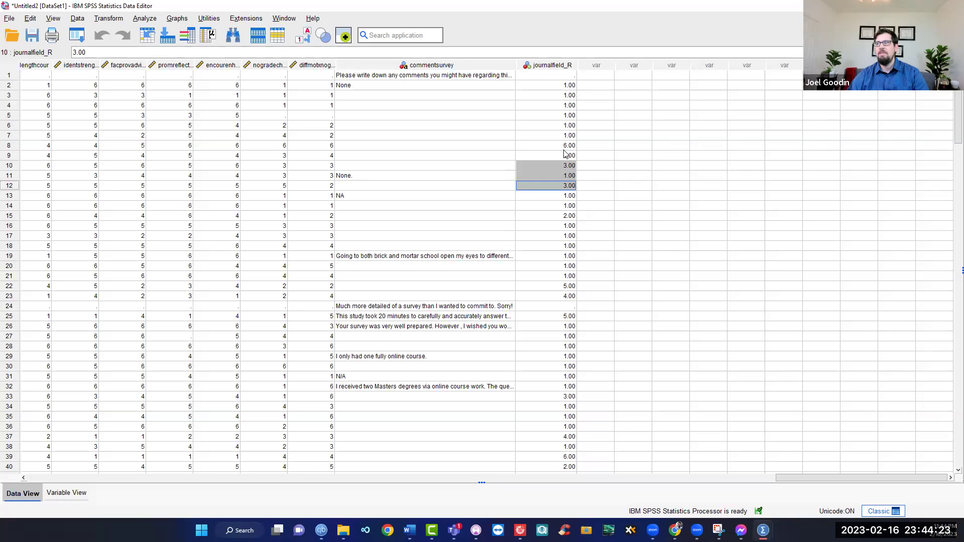
Set the number of decimals for journalfield_R to 0 and return to the data values
double_click(554, 66)
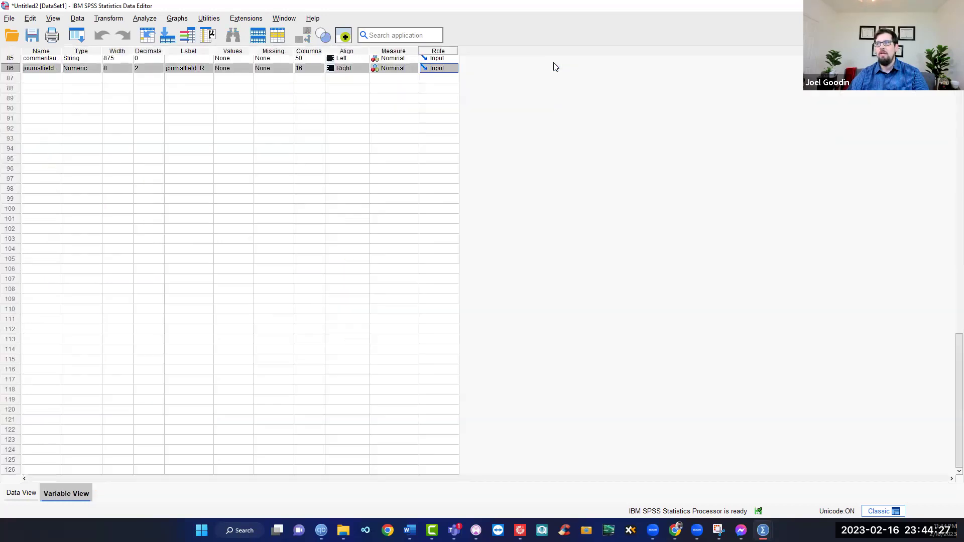
click(151, 70)
click(160, 70)
click(160, 70)
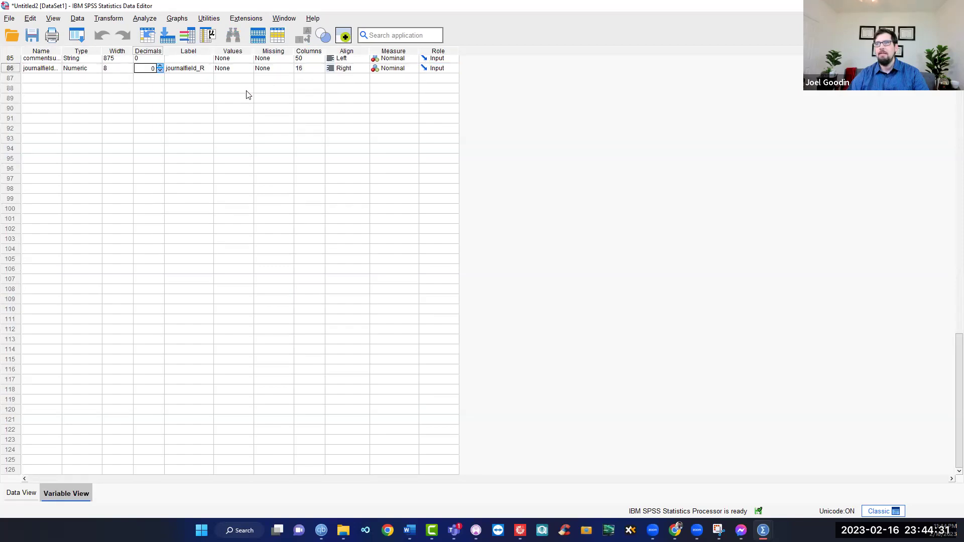
click(86, 97)
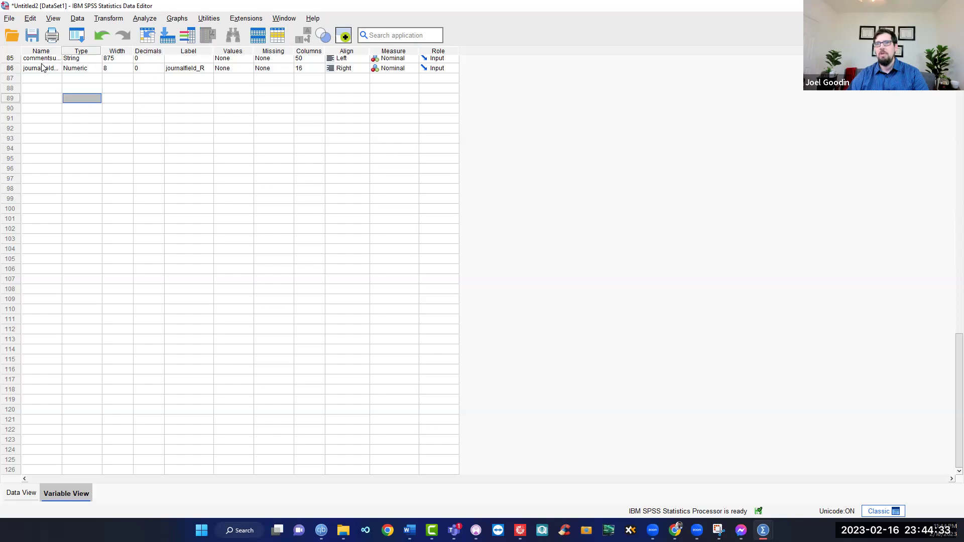
double_click(12, 60)
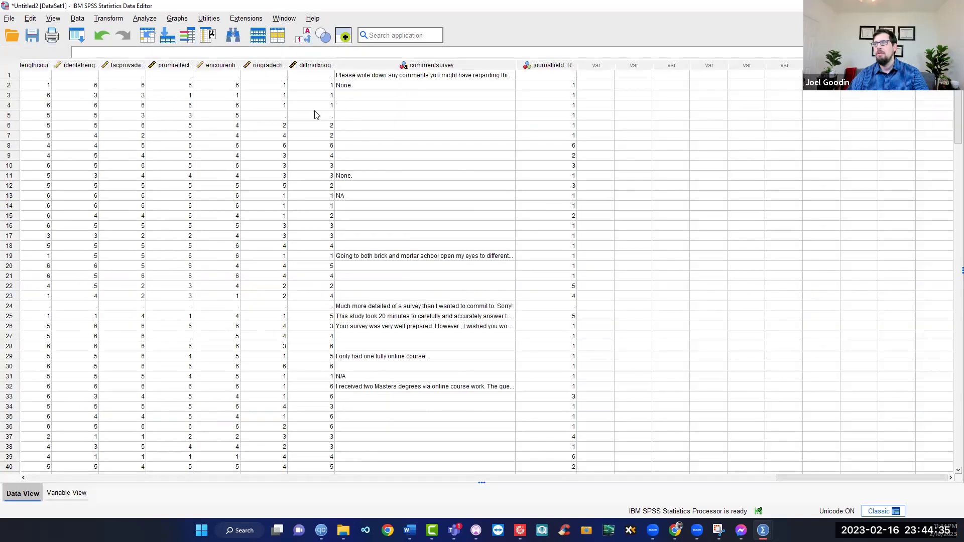
Look through the reformatted journalfield_R values further down the cases
click(384, 118)
click(556, 166)
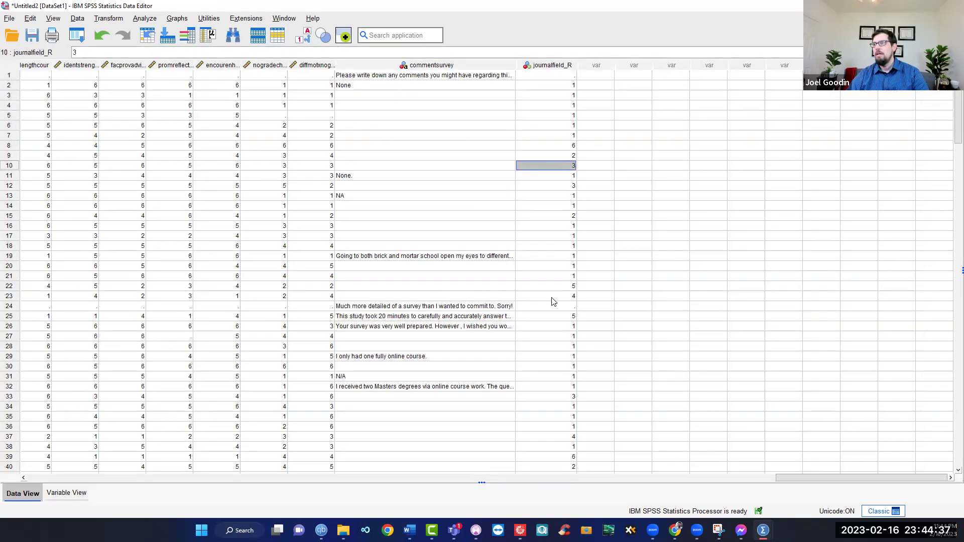
scroll(553, 302, down, 3)
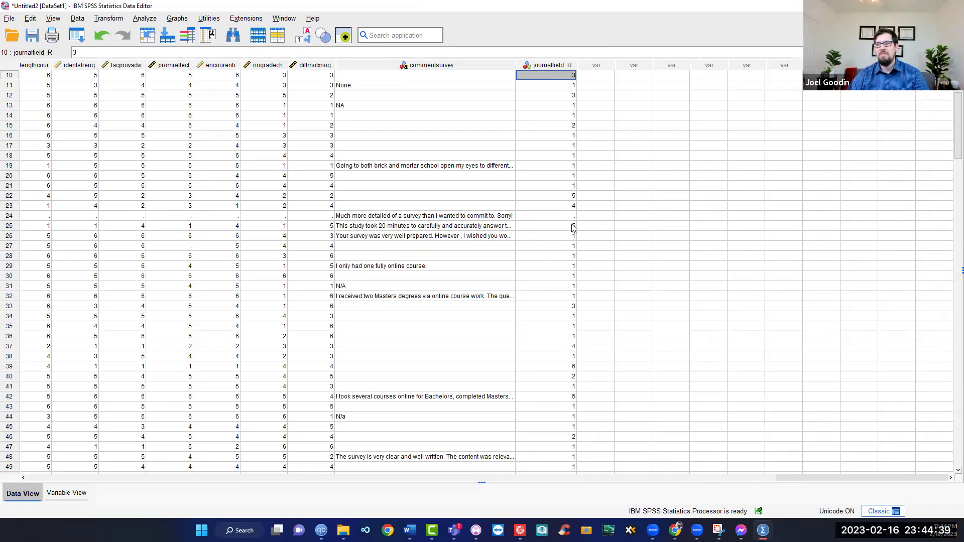
scroll(542, 301, down, 6)
scroll(541, 301, down, 6)
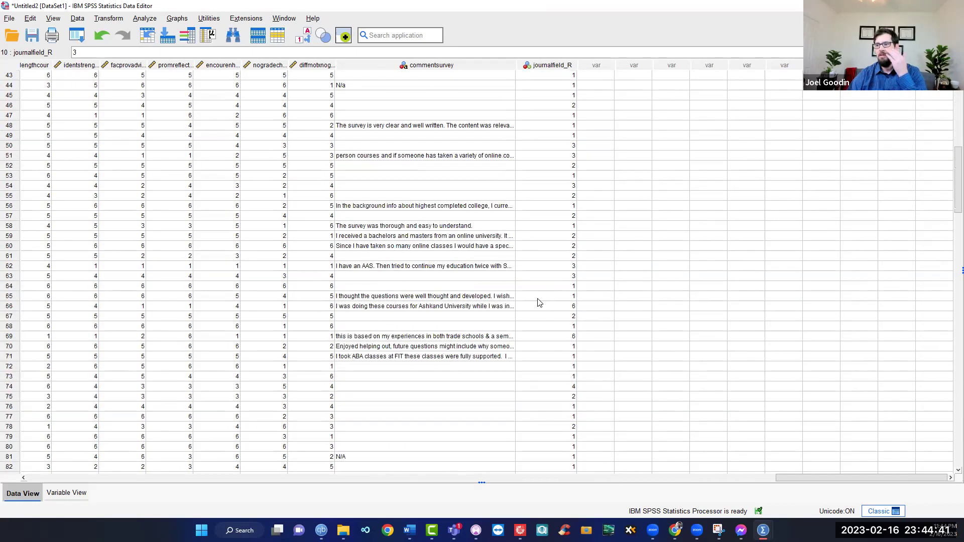
scroll(540, 298, down, 2)
Move the journalfield_R variable directly after journalfield, ahead of oppurworkshop
scroll(540, 295, up, 9)
scroll(553, 247, up, 3)
drag(541, 66, 125, 76)
click(155, 121)
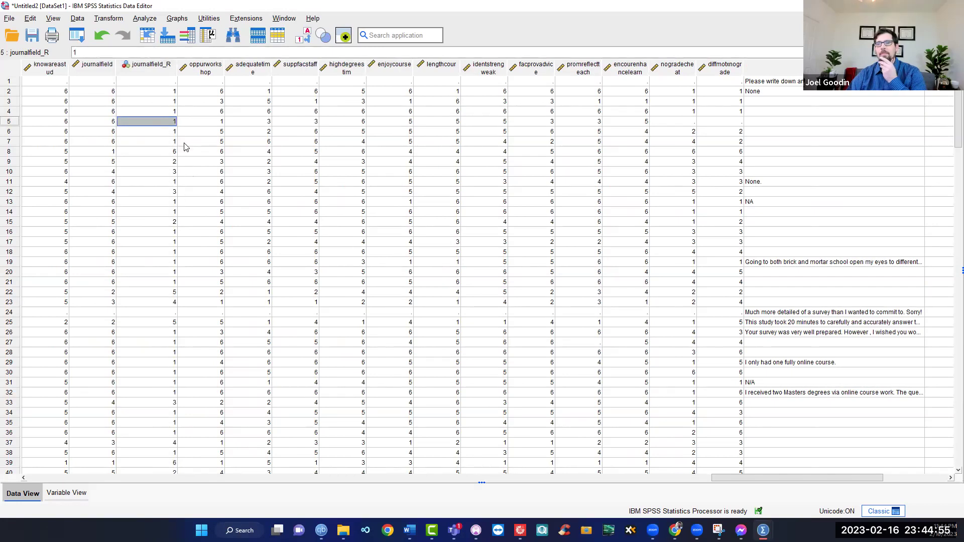
Go through the scale items one at a time: journalfield_R, oppurworkshop, adequatetime, suppfacstaff and highdegreestim
click(153, 67)
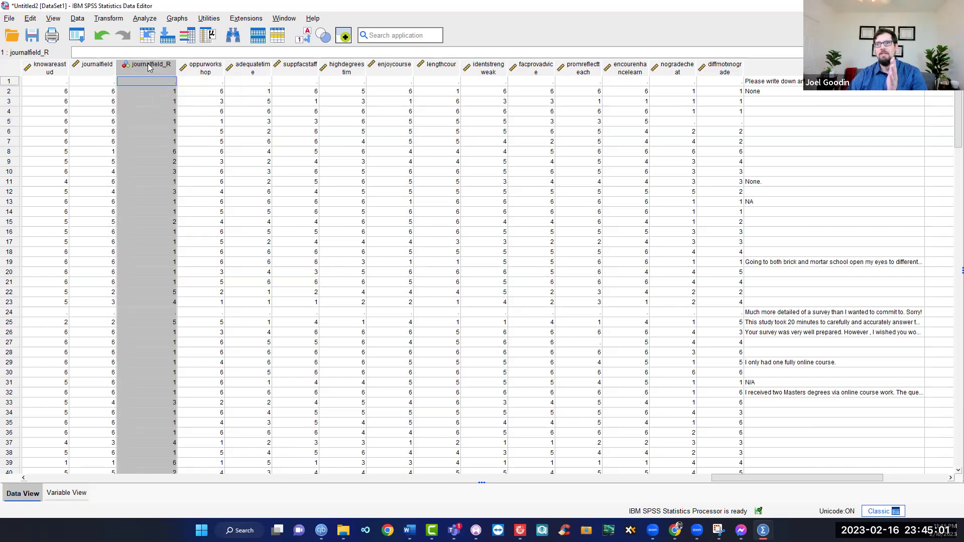
click(194, 67)
click(246, 68)
click(294, 71)
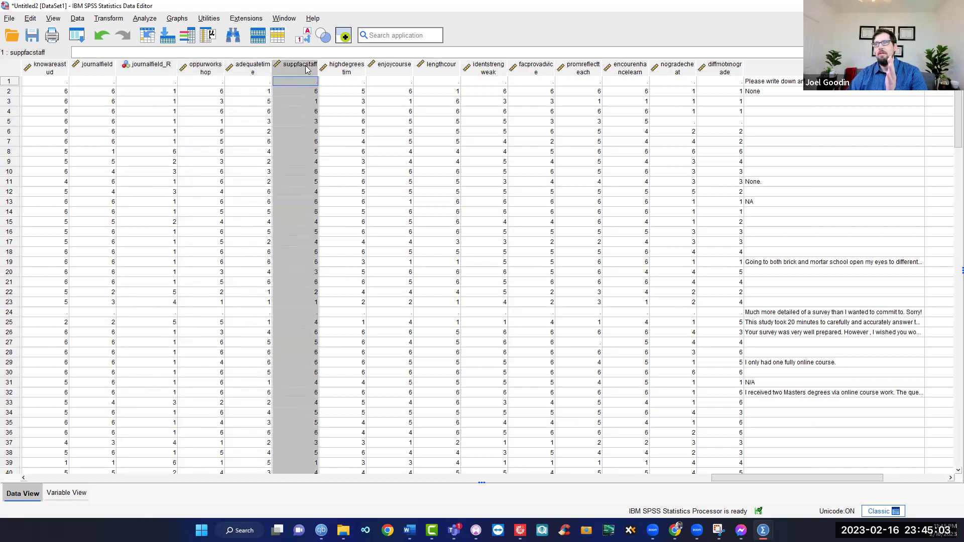
click(343, 70)
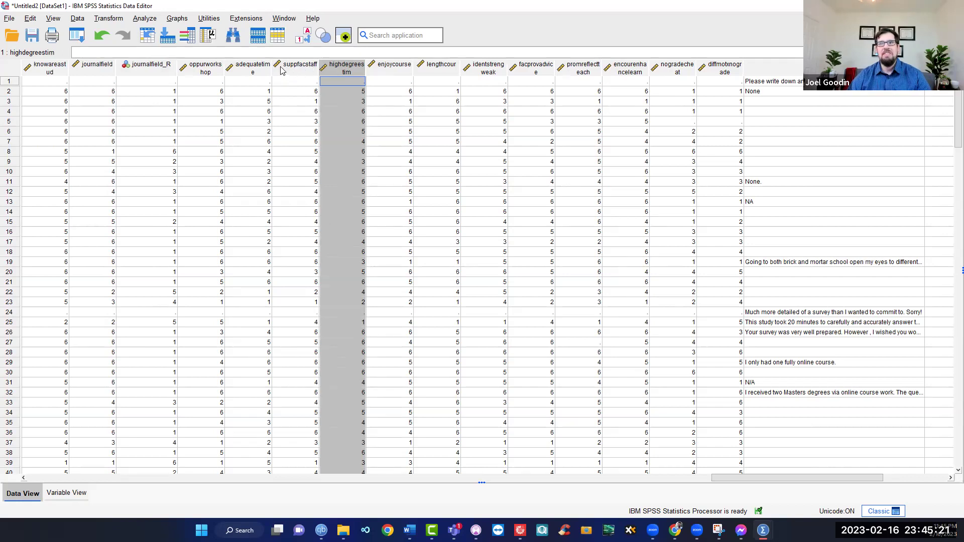
click(154, 72)
click(204, 70)
click(251, 68)
click(306, 69)
click(348, 72)
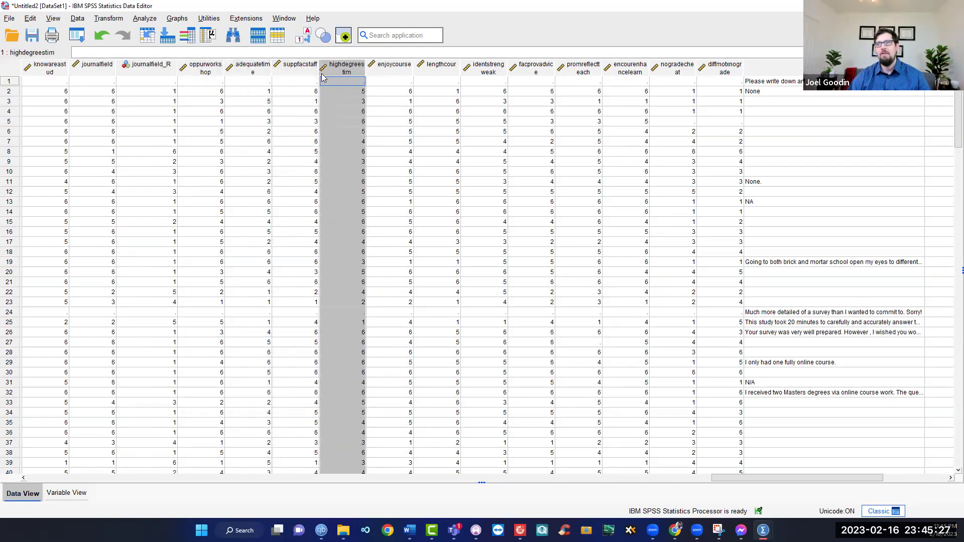
Revisit each of the five scale items and select the columns journalfield_R through highdegreestim together
click(144, 72)
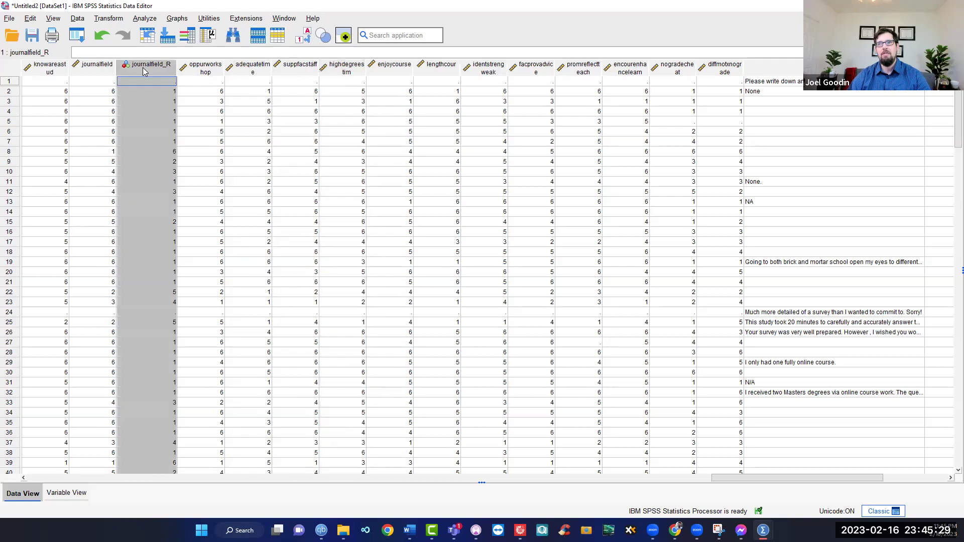
click(194, 69)
click(240, 67)
click(284, 67)
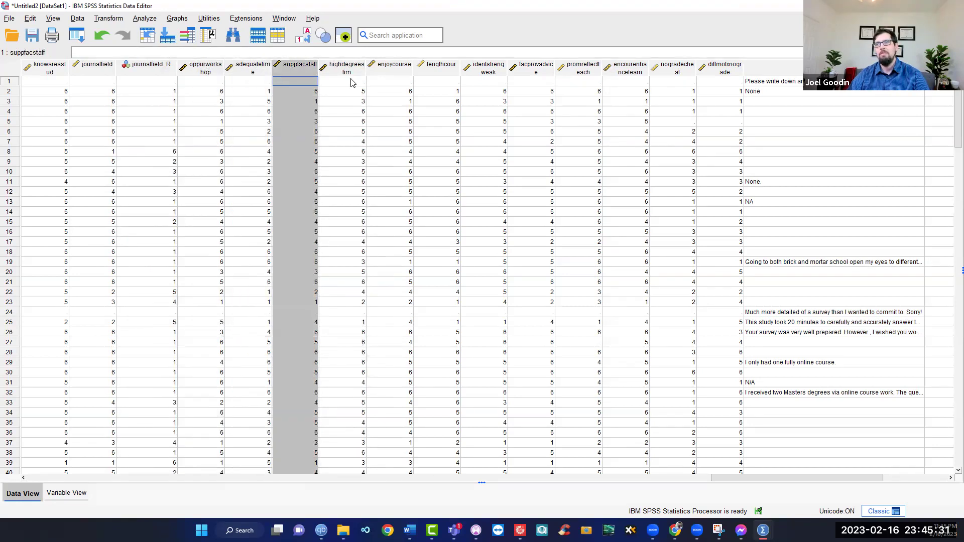
click(345, 73)
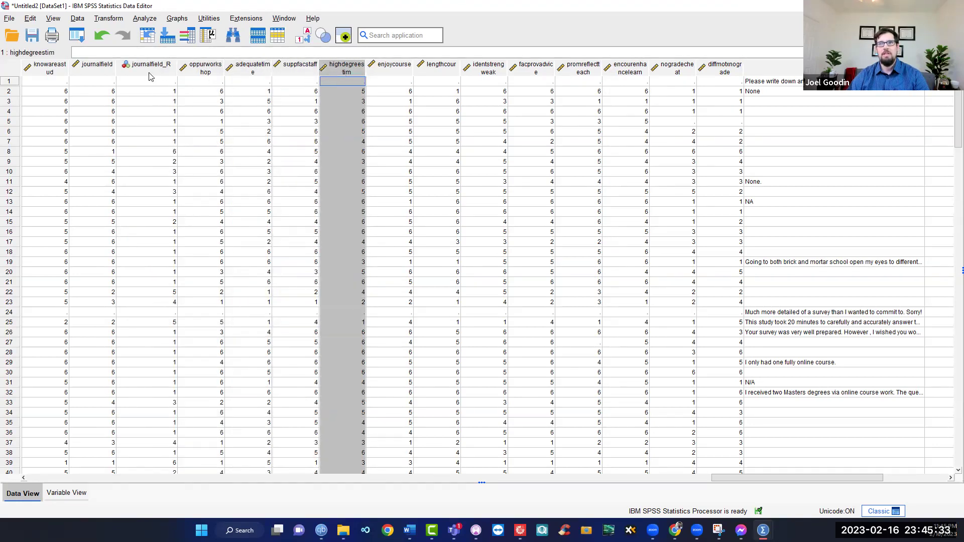
drag(150, 72, 324, 75)
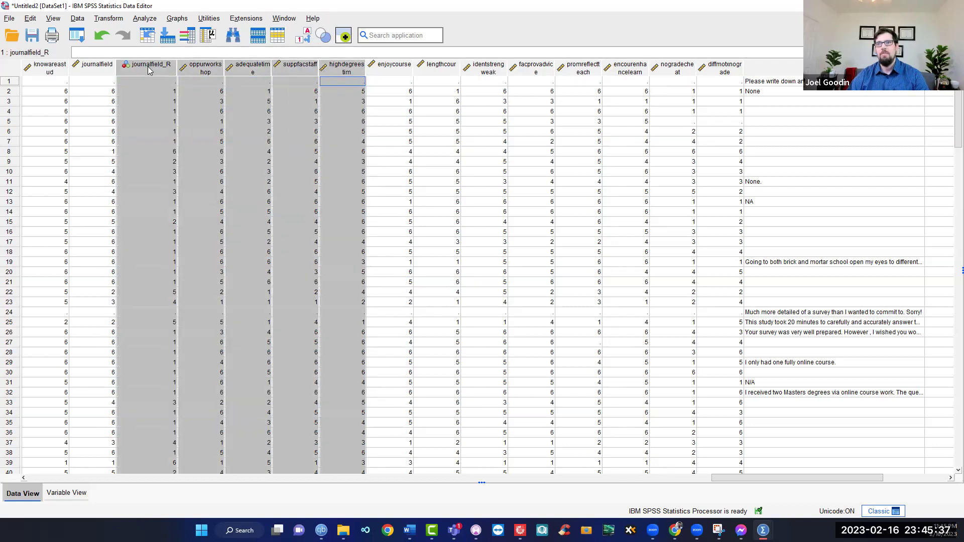
click(143, 107)
click(152, 66)
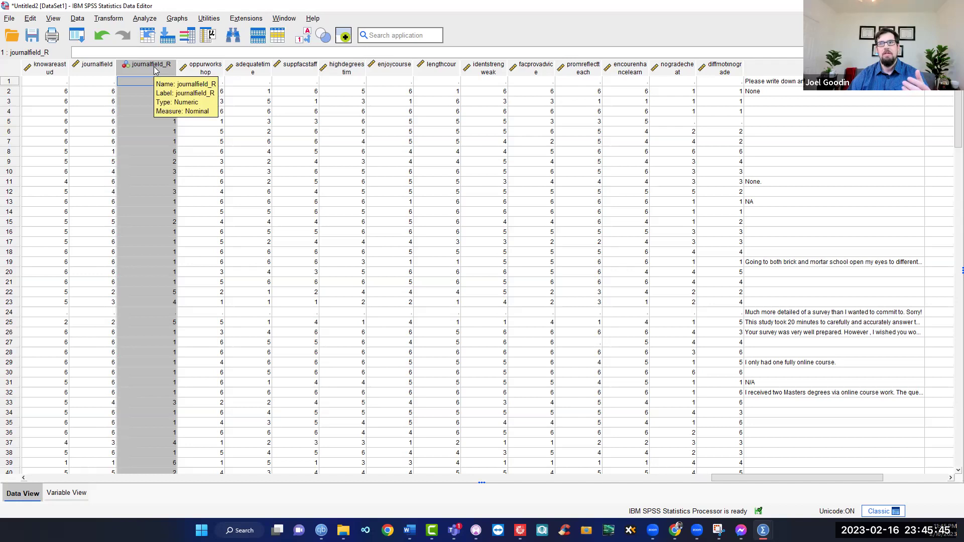
click(131, 101)
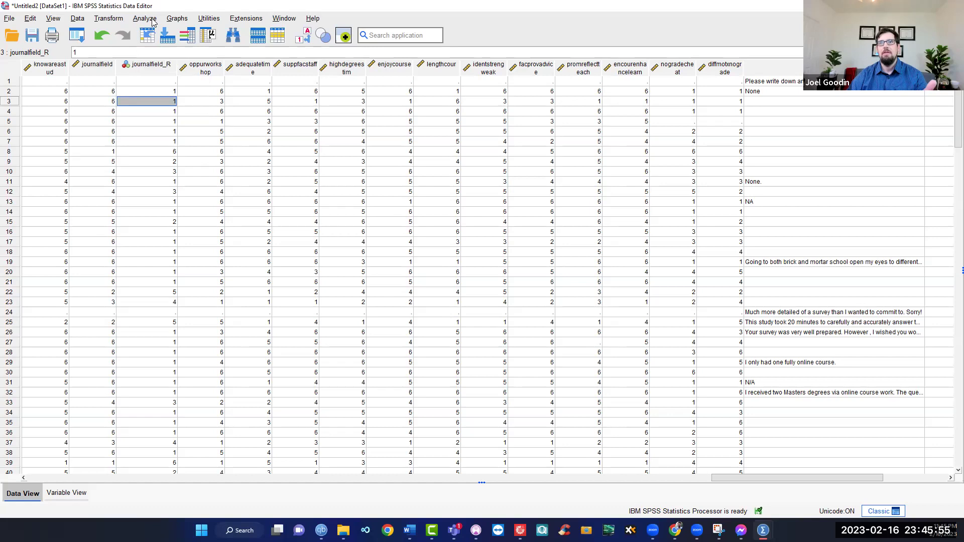
Start computing a new variable with Tenacity as the target variable name
click(110, 19)
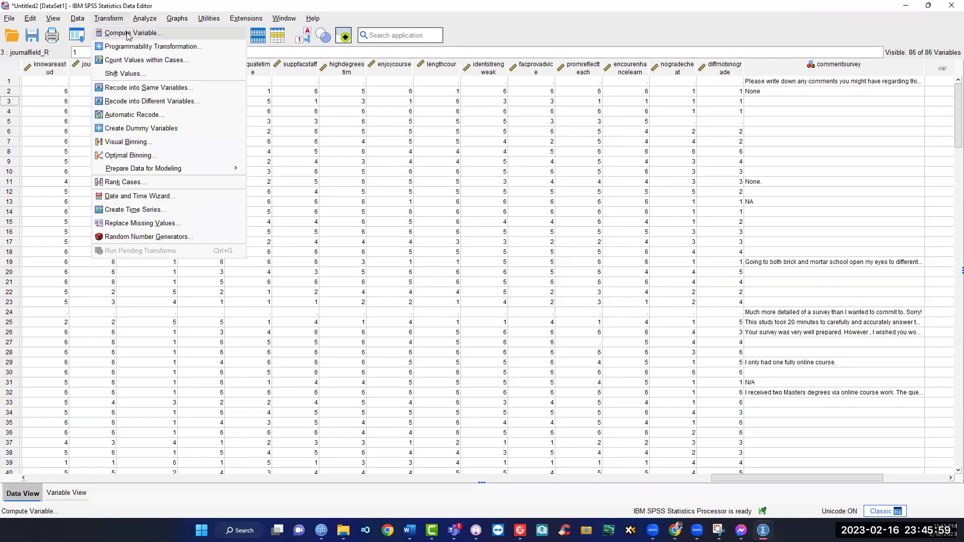
click(128, 34)
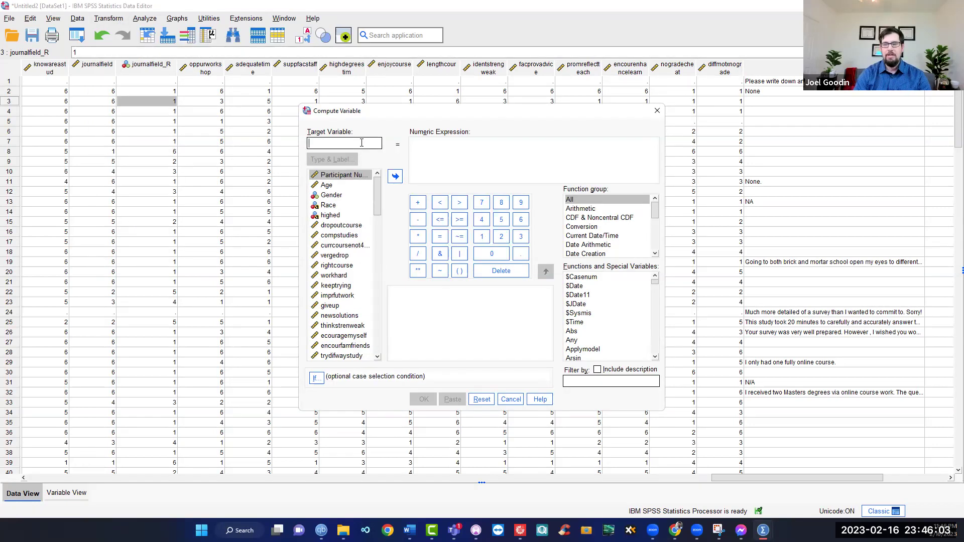
text(Tan)
key(BackSpace)
key(BackSpace)
text(enacity)
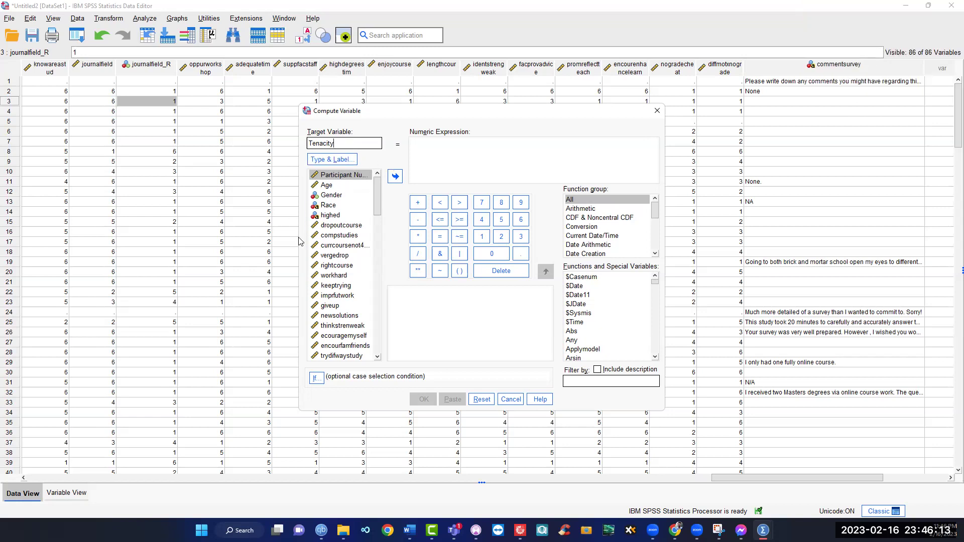
Begin the numeric expression with an opening parenthesis, the reverse-coded item journalfield_R and a plus sign
scroll(346, 271, down, 15)
scroll(342, 276, down, 6)
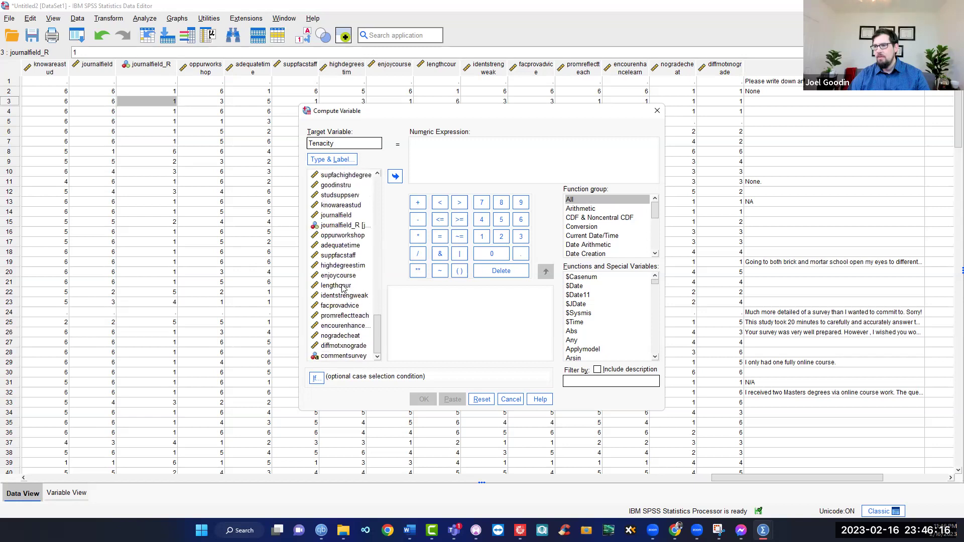
click(346, 228)
click(343, 237)
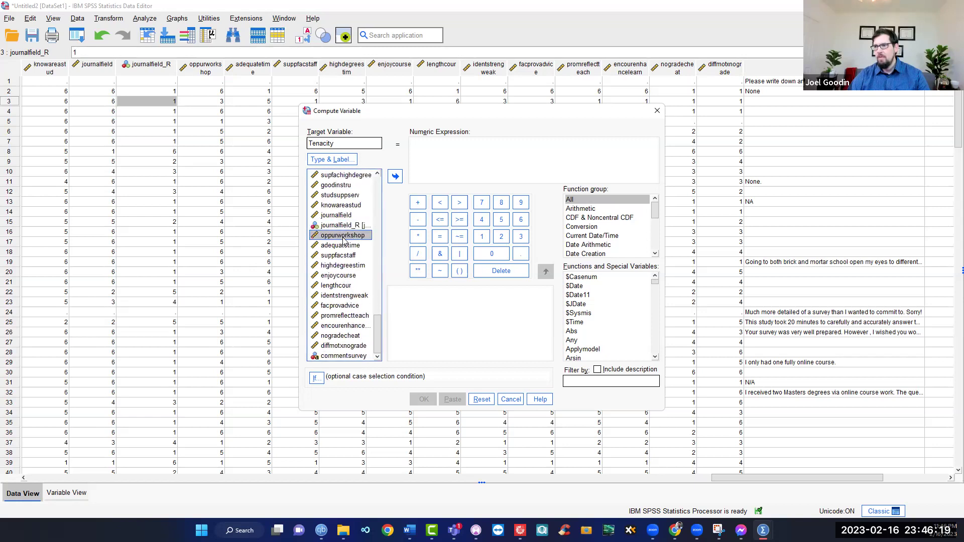
double_click(343, 227)
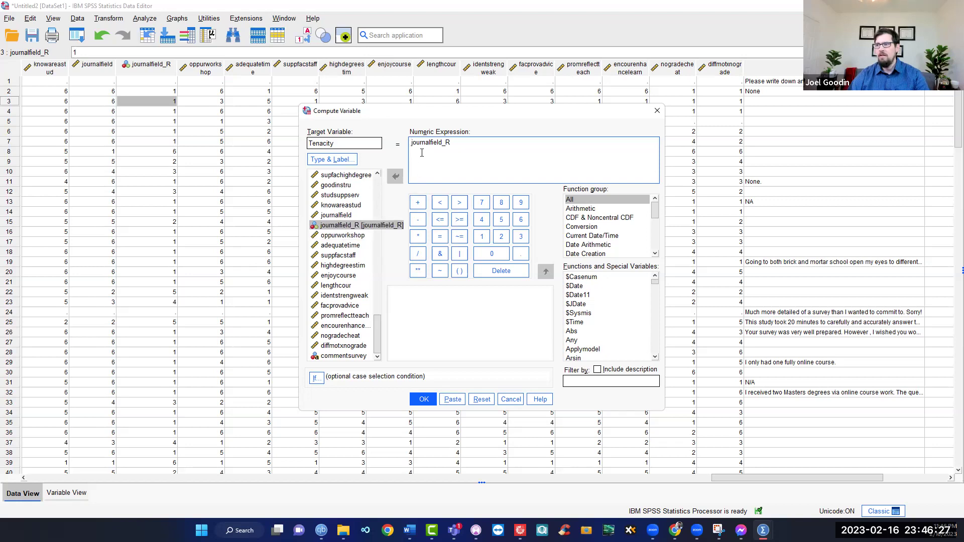
click(460, 271)
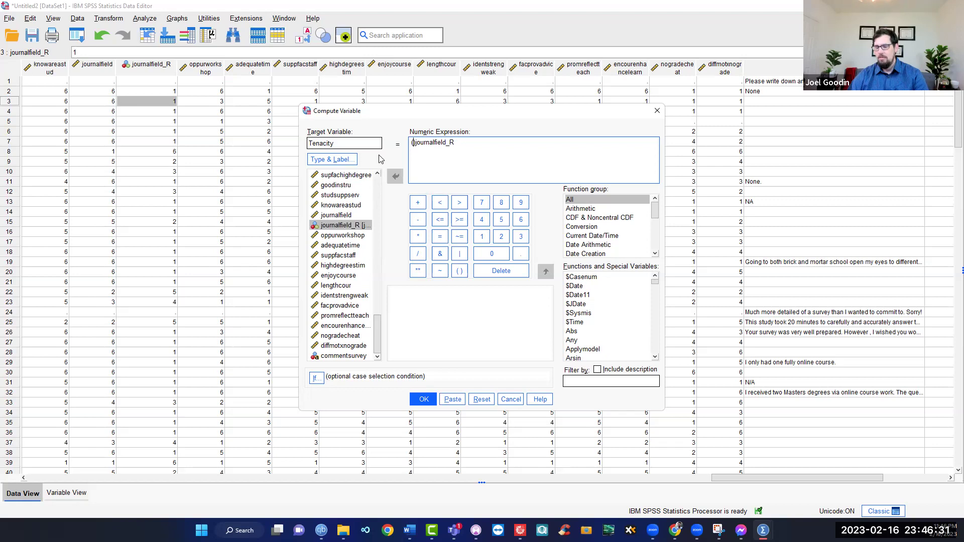
key(Delete)
key(Right)
key(Right)
key(Right)
key(Right)
key(Right)
key(Right)
key(Right)
key(Right)
key(Right)
key(Right)
key(Right)
key(Right)
key(Right)
key(Right)
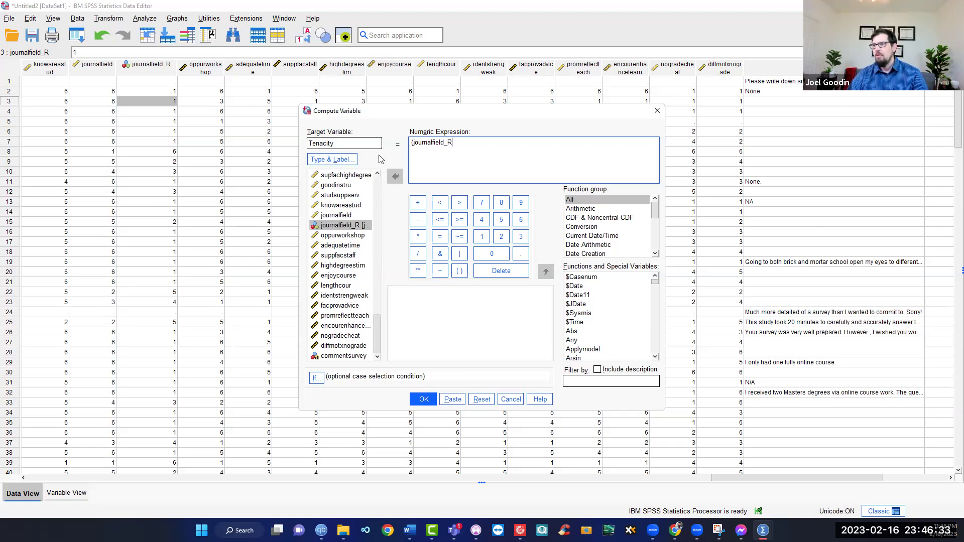
text(+)
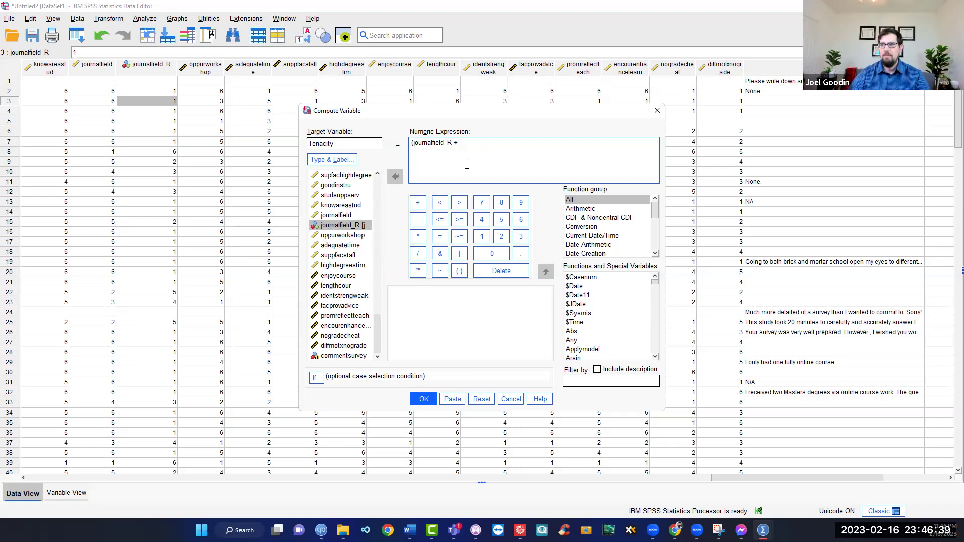
Add oppurworkshop and adequatetime to the sum, each followed by a plus sign
double_click(330, 236)
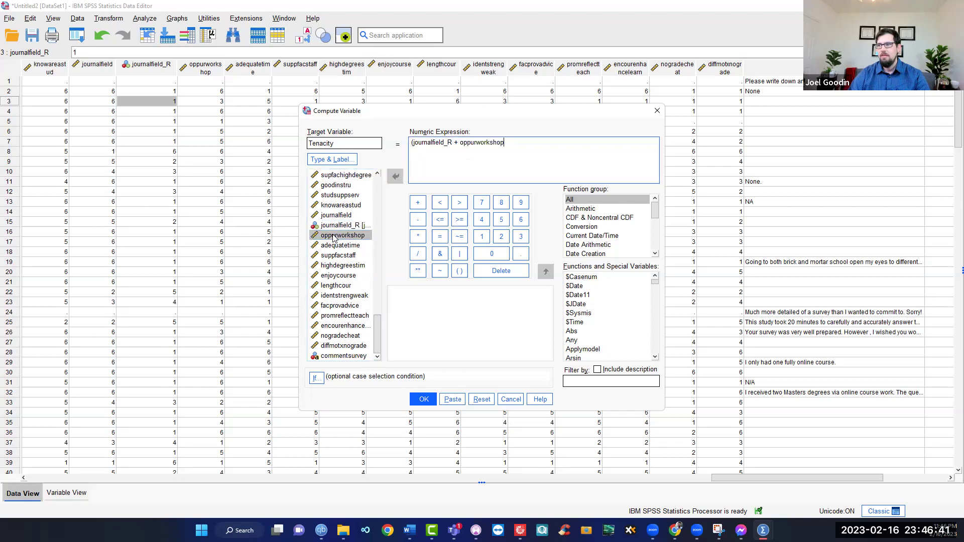
click(417, 202)
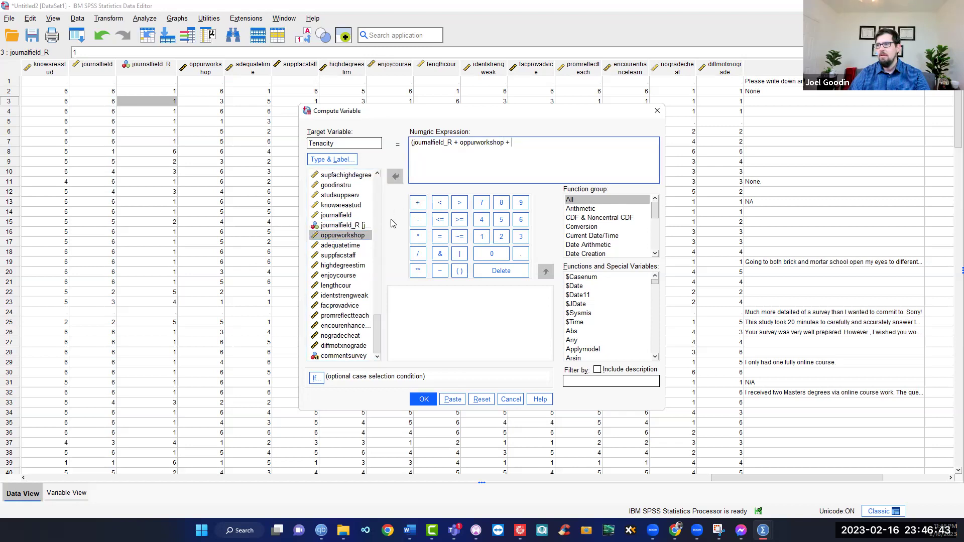
double_click(346, 245)
click(419, 204)
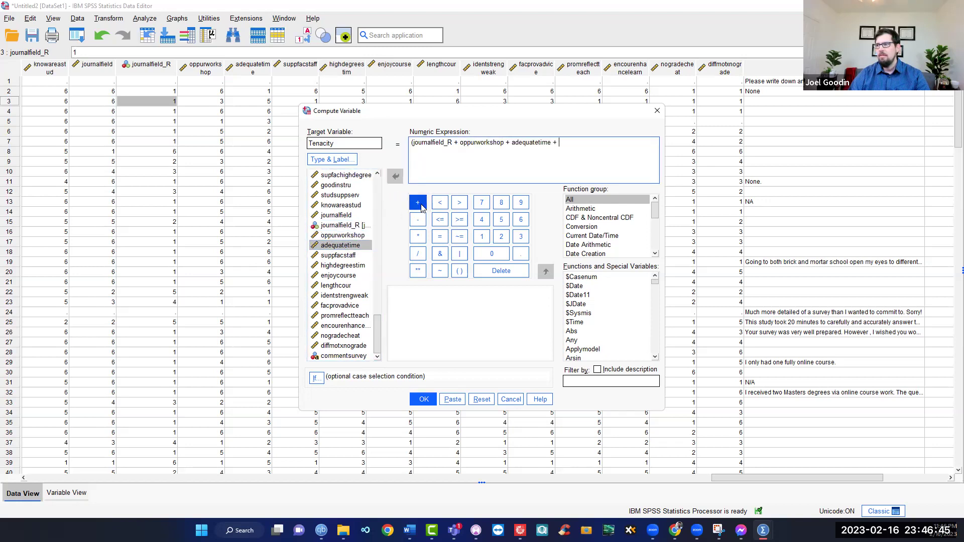
Complete the sum with suppfacstaff + highdegreestim, close the parenthesis and divide the total by 5
click(345, 255)
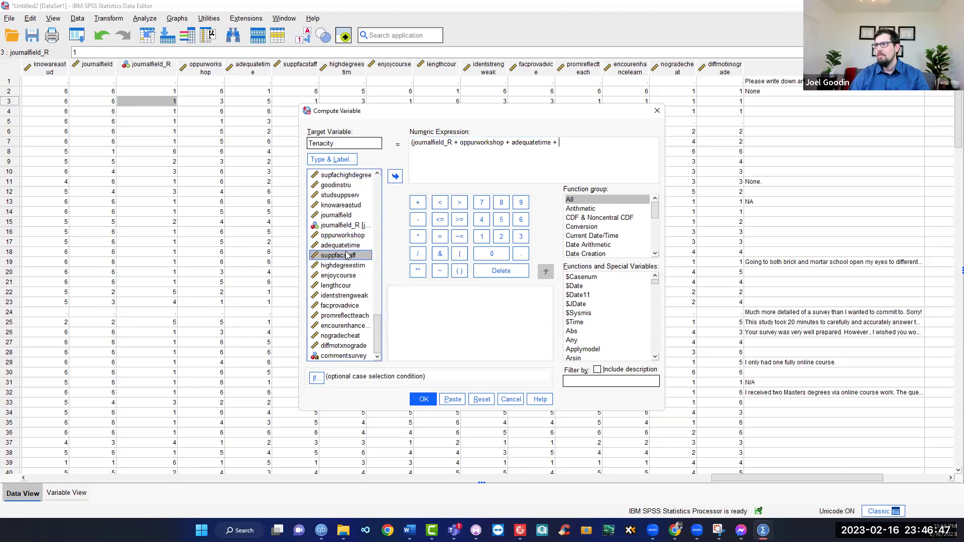
double_click(341, 255)
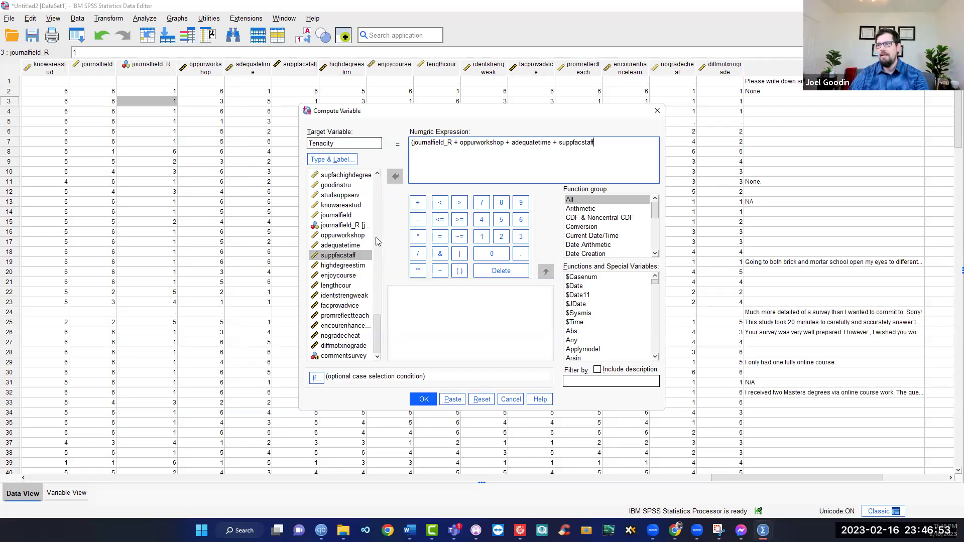
click(417, 203)
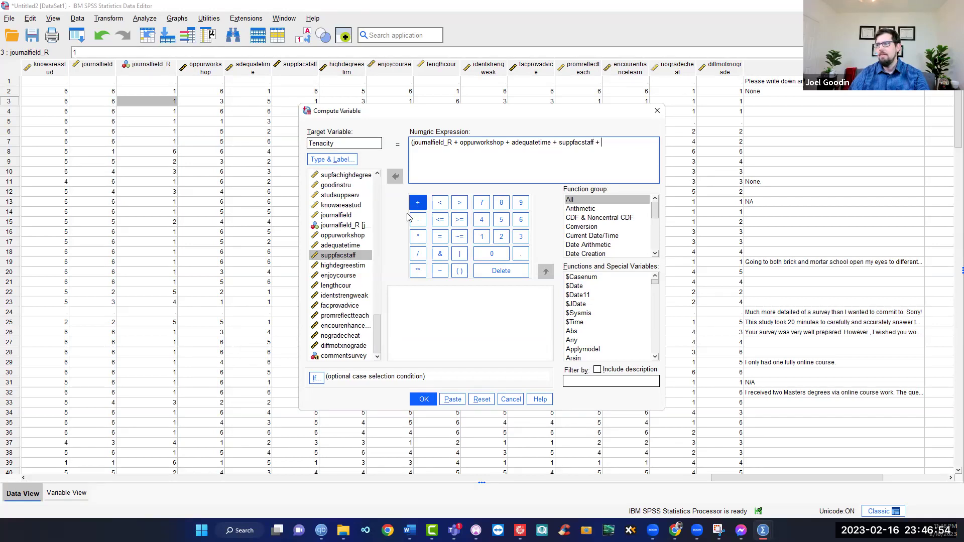
click(336, 266)
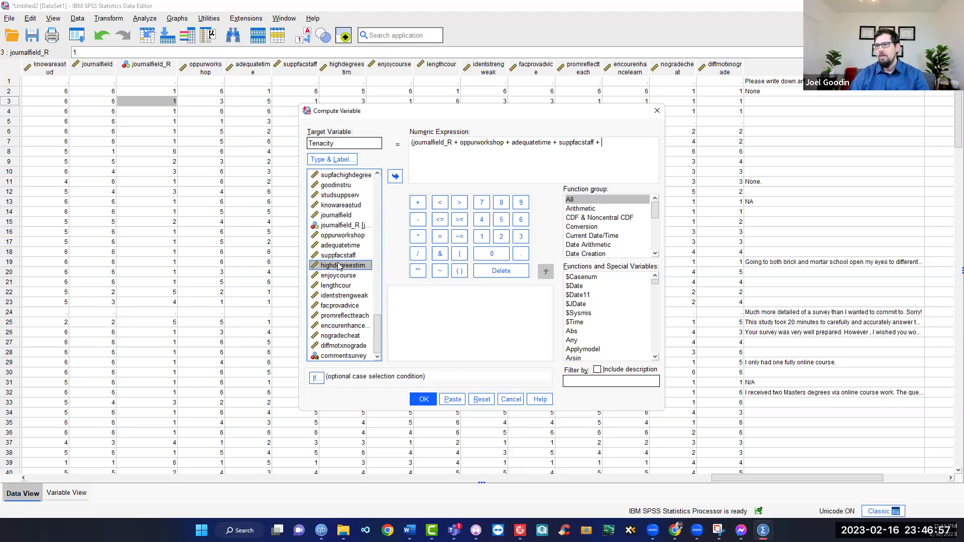
double_click(339, 266)
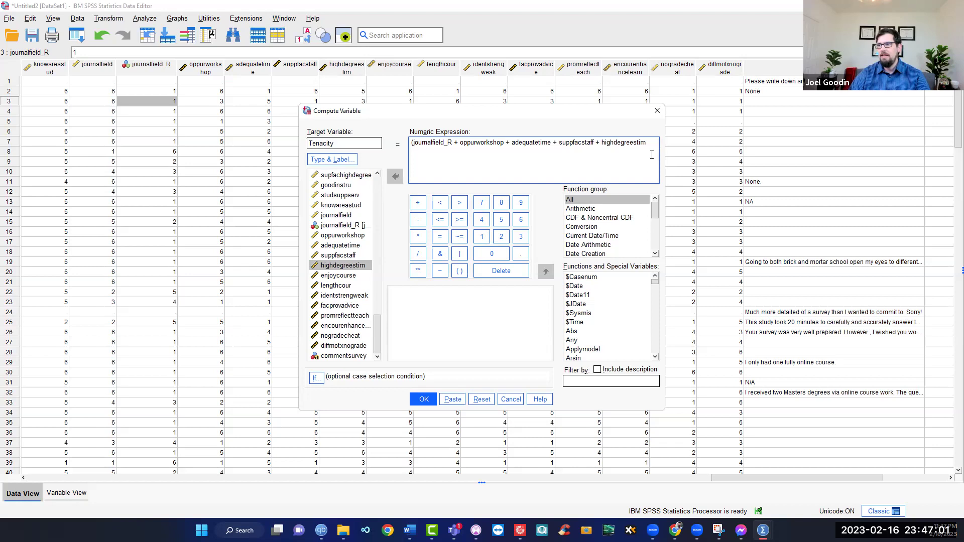
text())
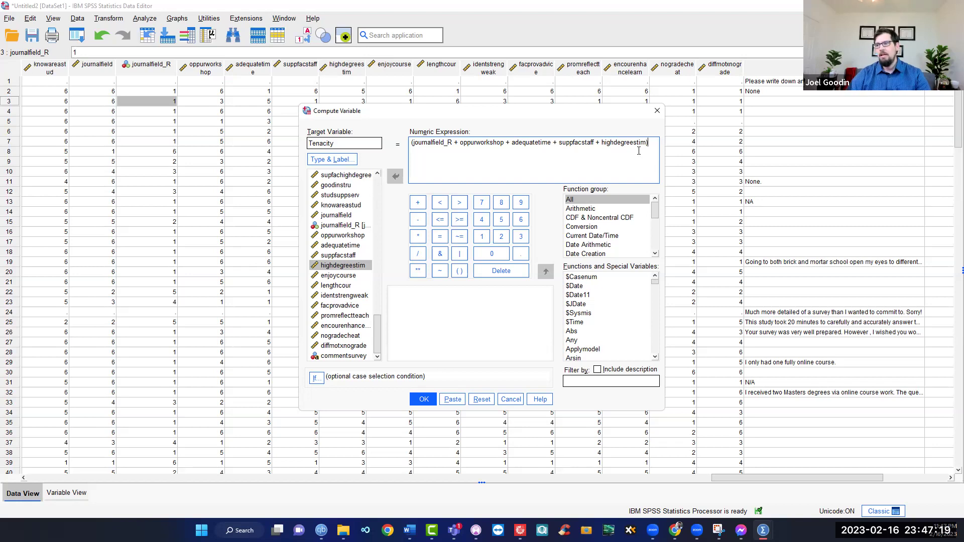
text(/5)
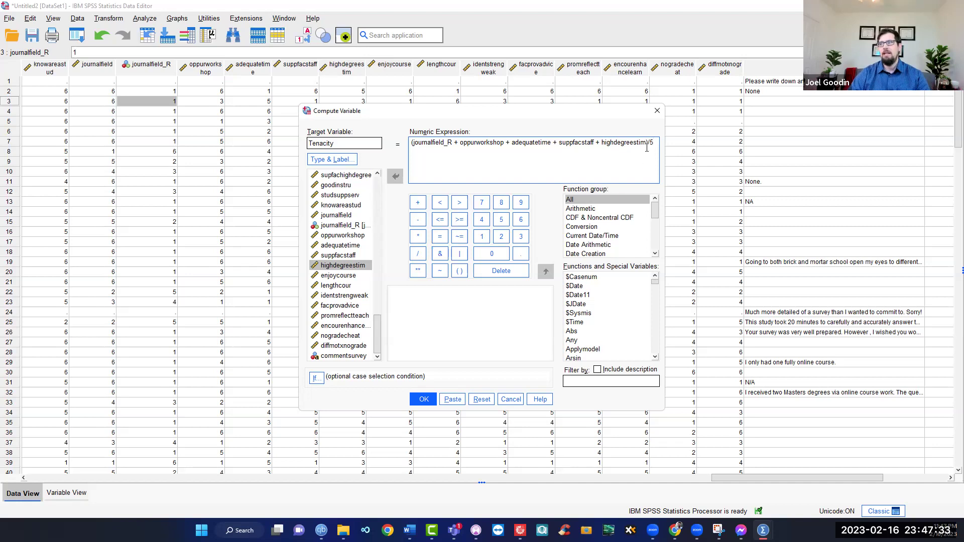
Check the item terms and the divisor in the expression, and run the Tenacity computation
mouse_move(650, 143)
mouse_down()
mouse_move(413, 142)
mouse_move(654, 142)
mouse_up()
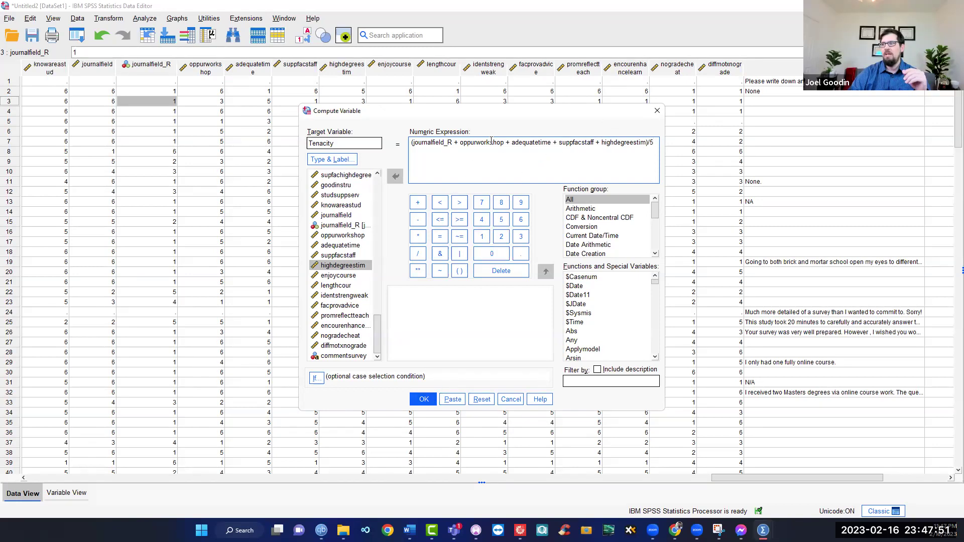
drag(429, 143, 647, 146)
click(428, 144)
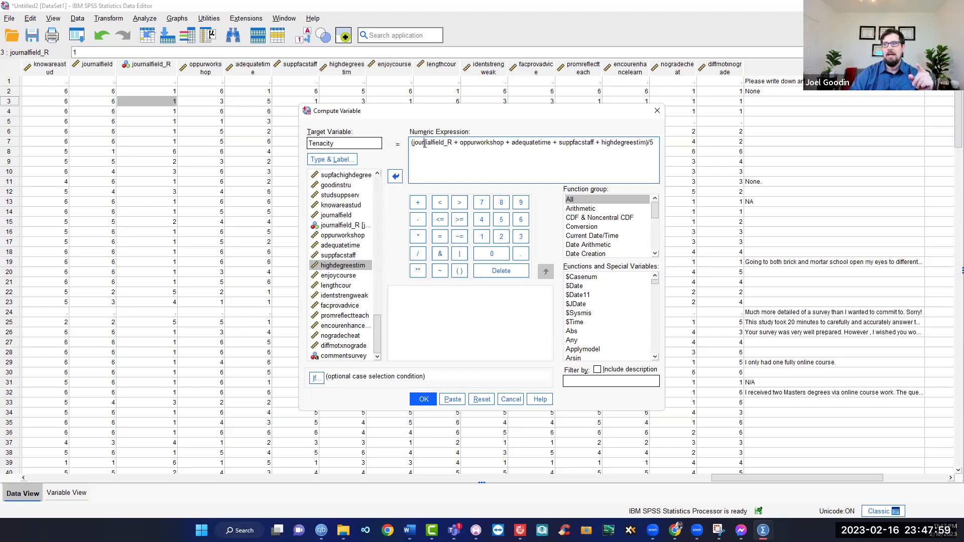
drag(415, 144, 453, 146)
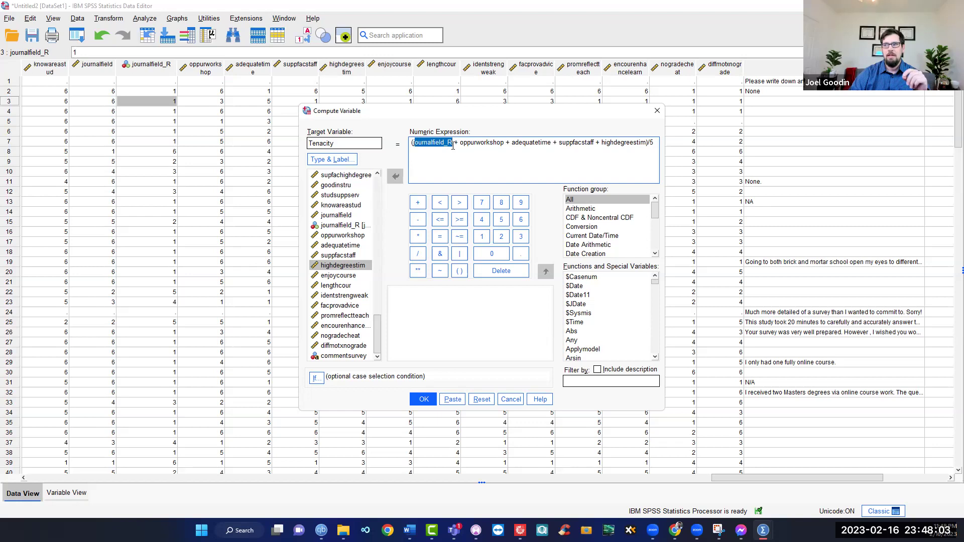
drag(452, 145, 455, 143)
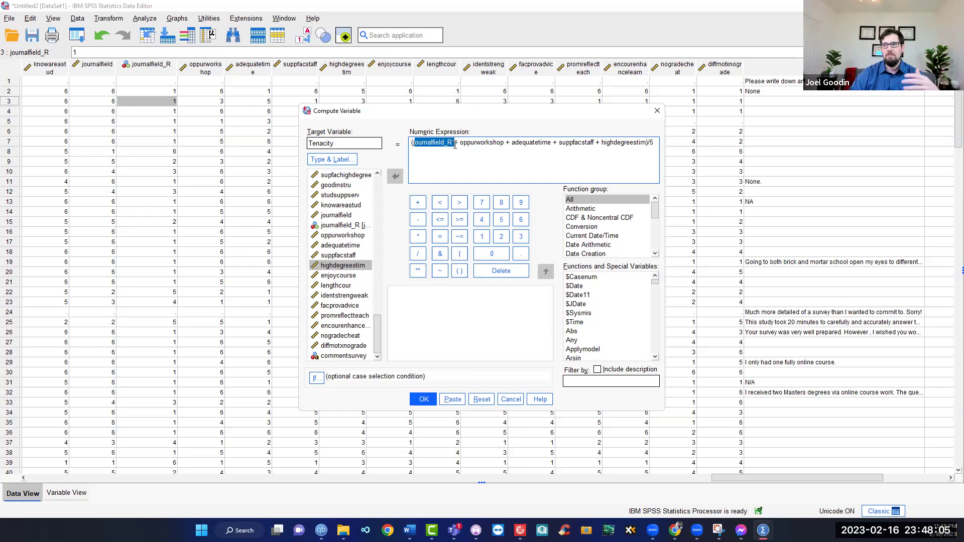
click(497, 153)
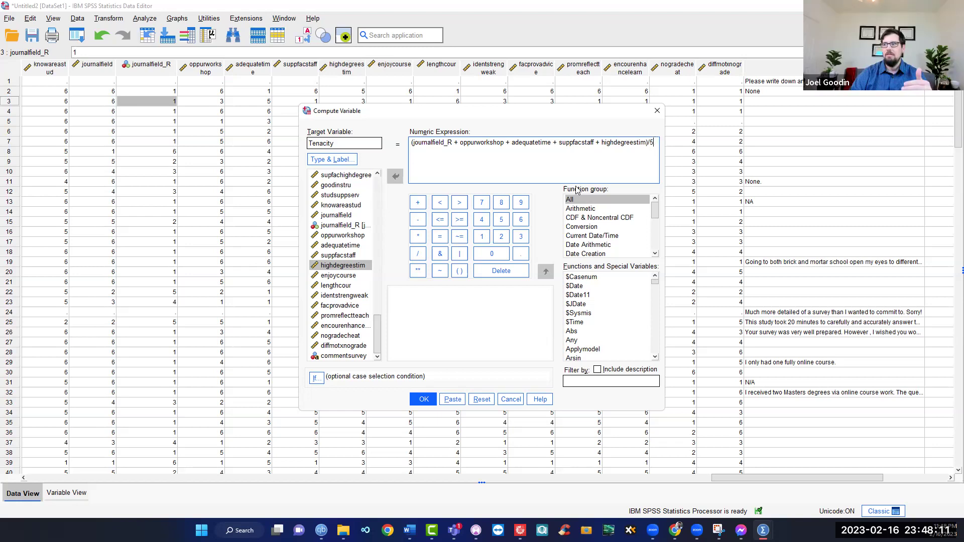
click(424, 400)
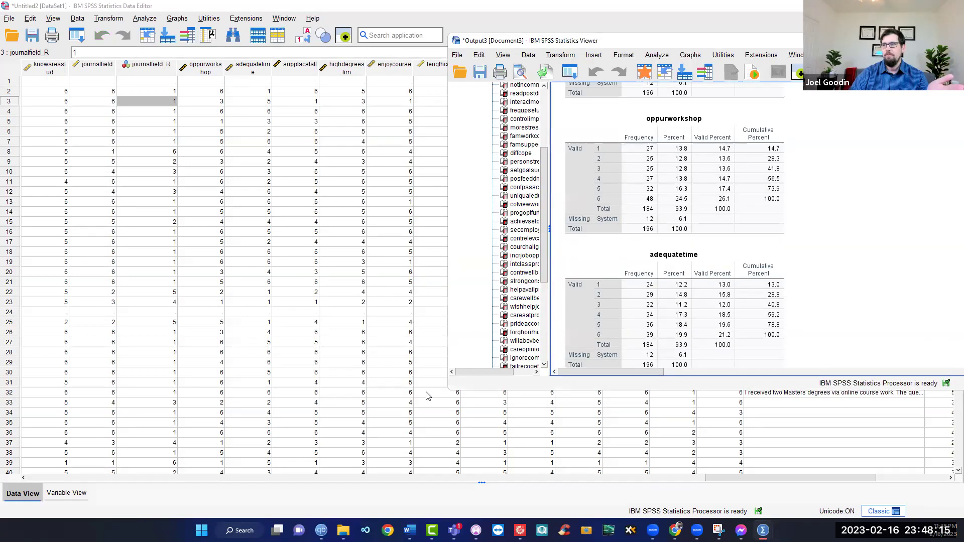
Skim the remaining frequency tables in the output viewer and close it without saving its contents
scroll(678, 271, down, 10)
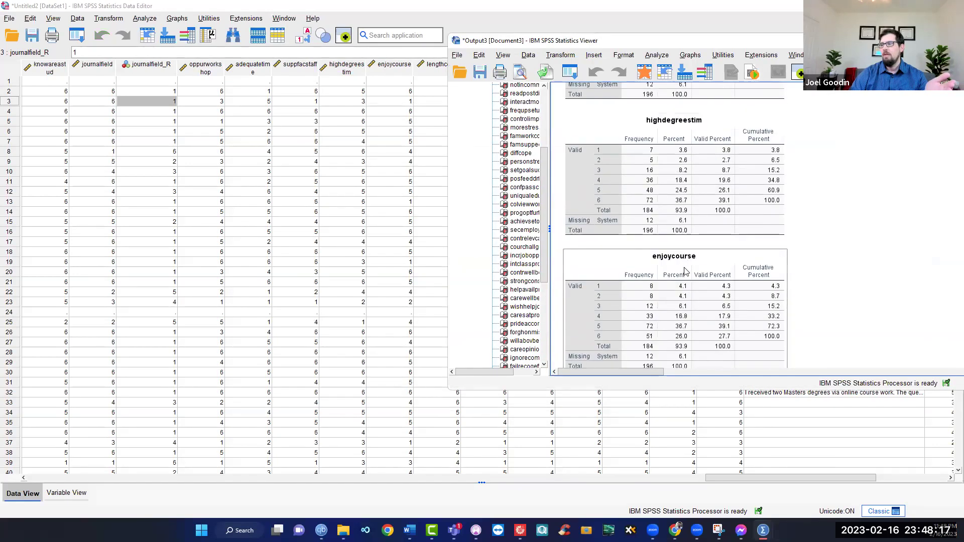
scroll(682, 275, down, 5)
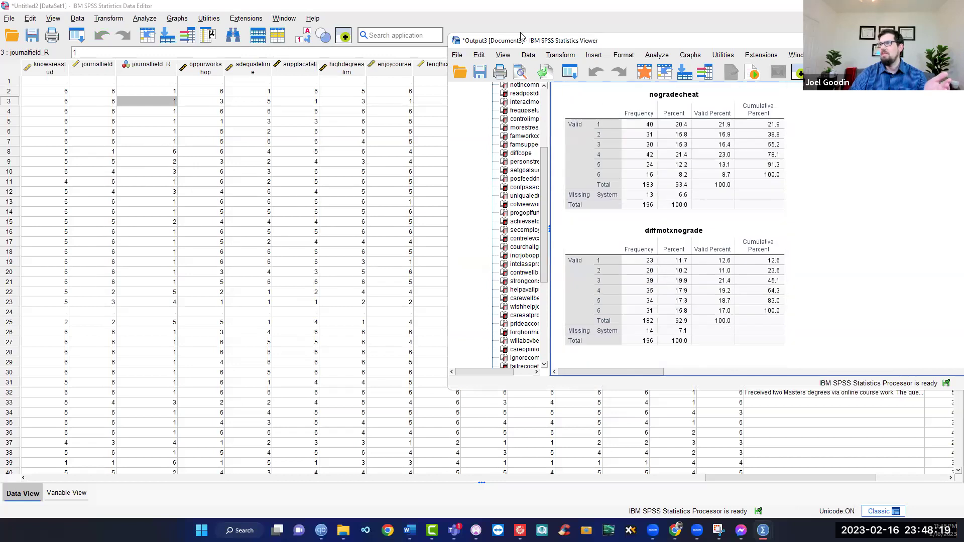
drag(594, 40, 552, 47)
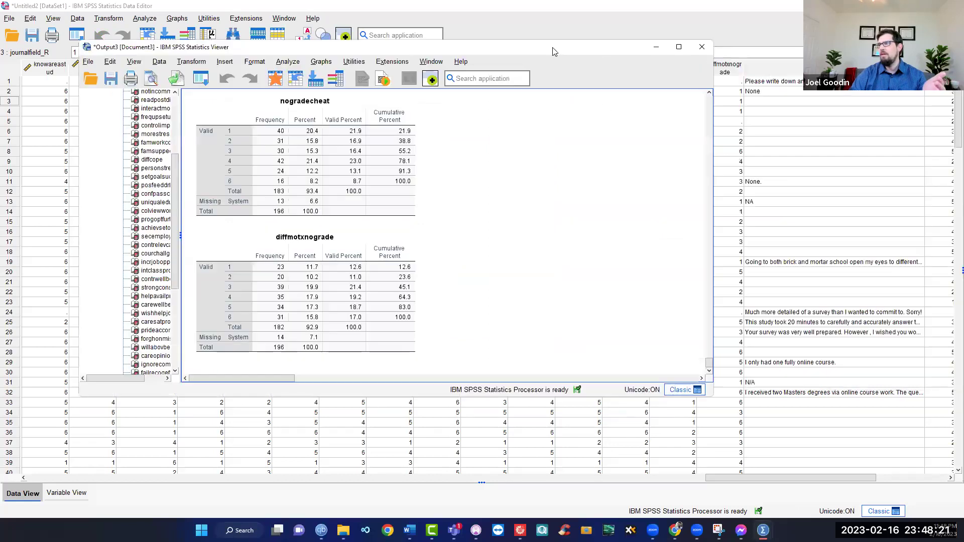
click(702, 46)
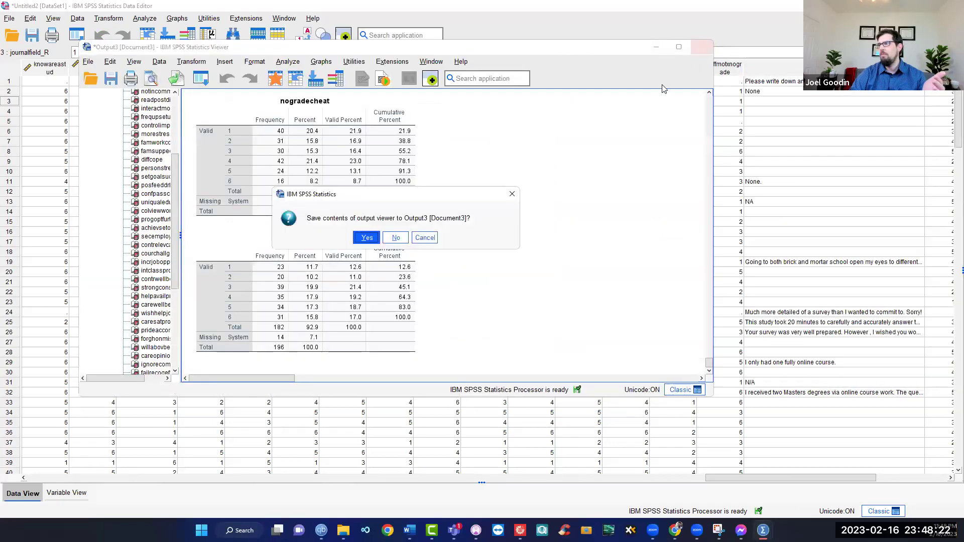
click(400, 239)
click(392, 243)
Examine the computed Tenacity scores in the last column of the data, including the value for case 2
key(Right)
key(Right)
key(Right)
key(Right)
key(Right)
key(Right)
key(Right)
key(Right)
key(Right)
key(Right)
key(Right)
key(Right)
key(Right)
key(Right)
key(Right)
key(Right)
key(Right)
key(Right)
key(Right)
key(Left)
key(Left)
key(Left)
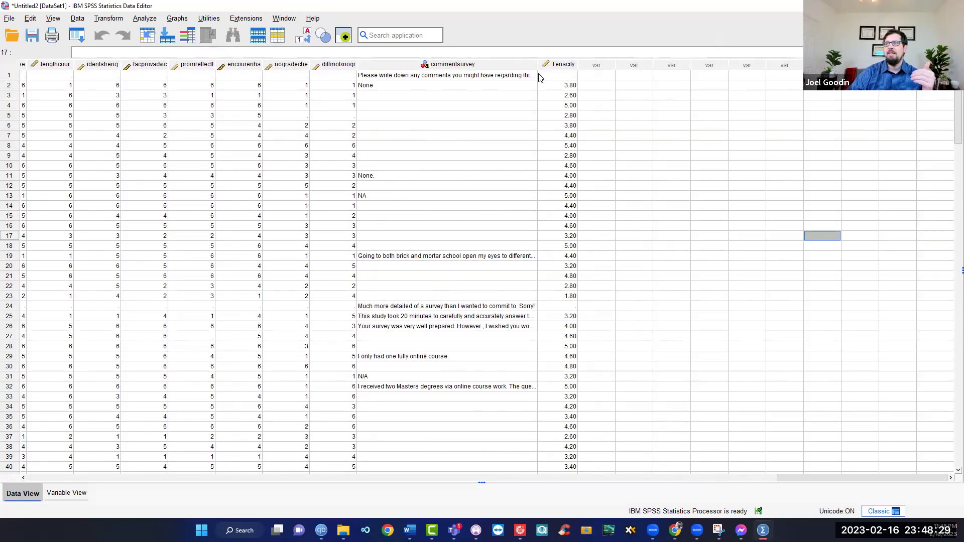
click(554, 66)
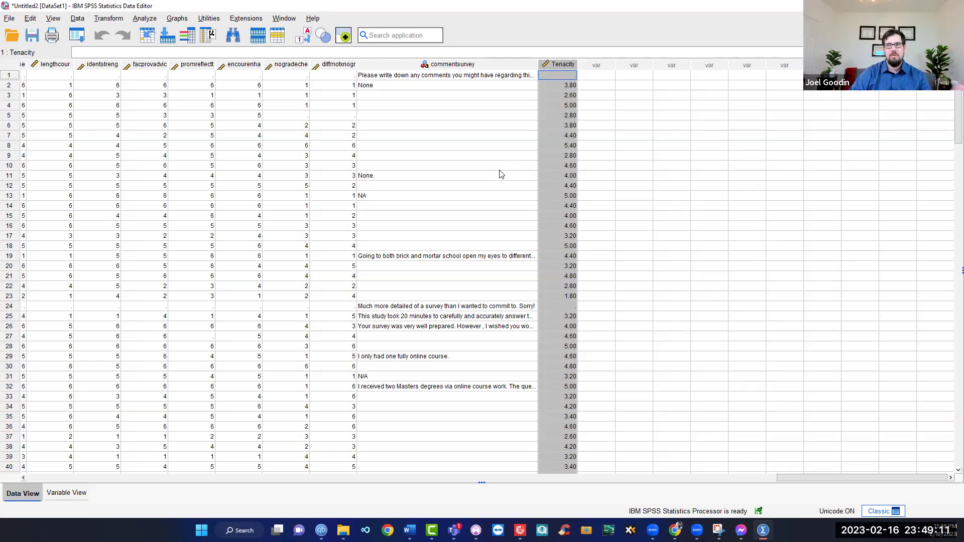
click(573, 86)
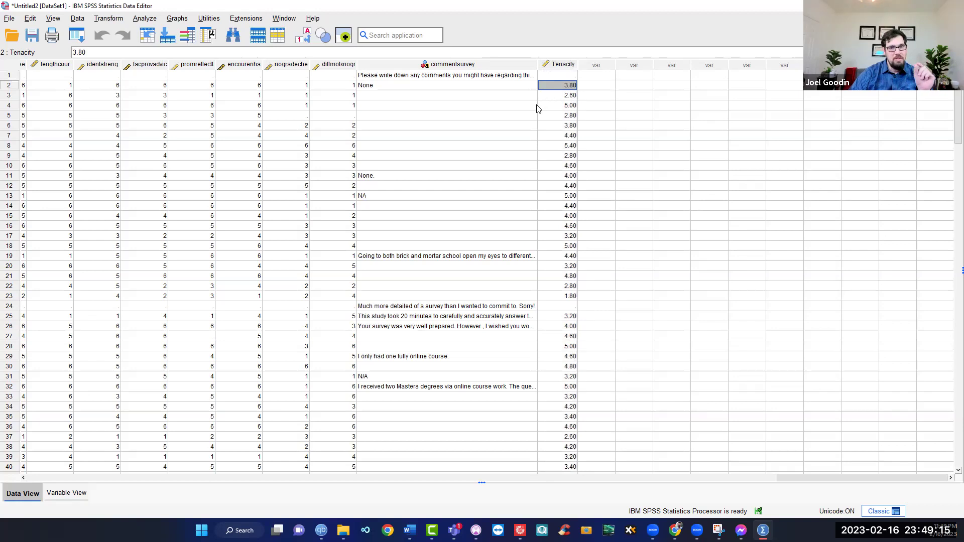
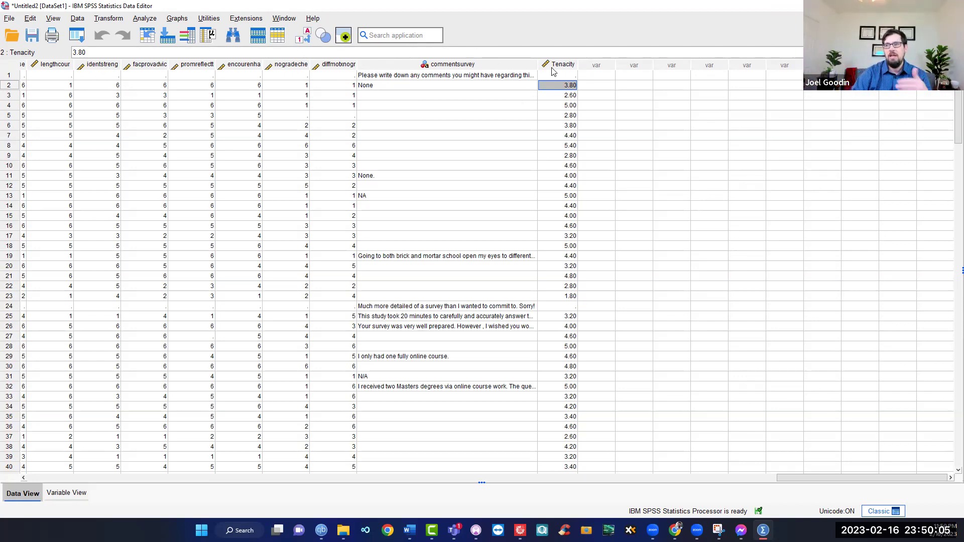
Review the Tenacity scores further down the column and compare them with the individual item columns
click(571, 104)
click(562, 115)
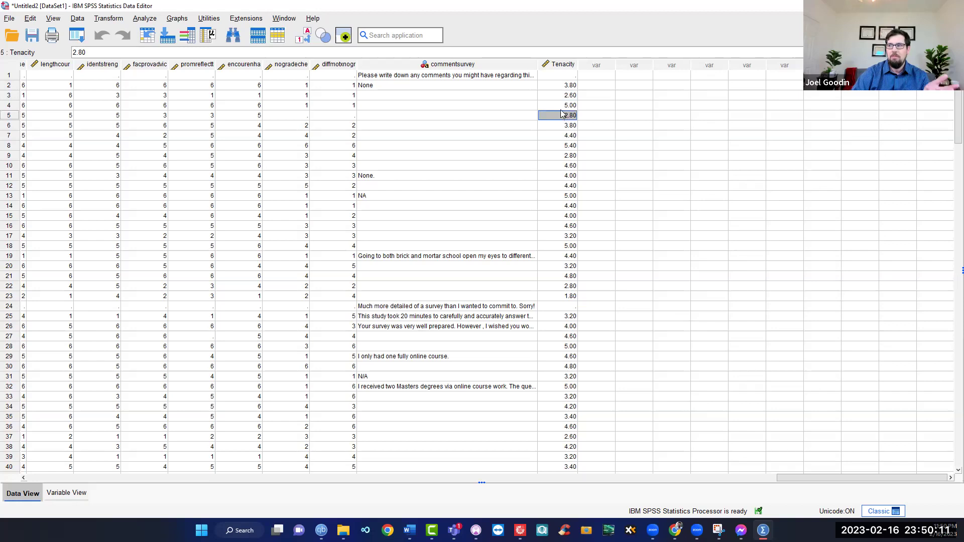
scroll(568, 320, down, 5)
scroll(568, 320, down, 5)
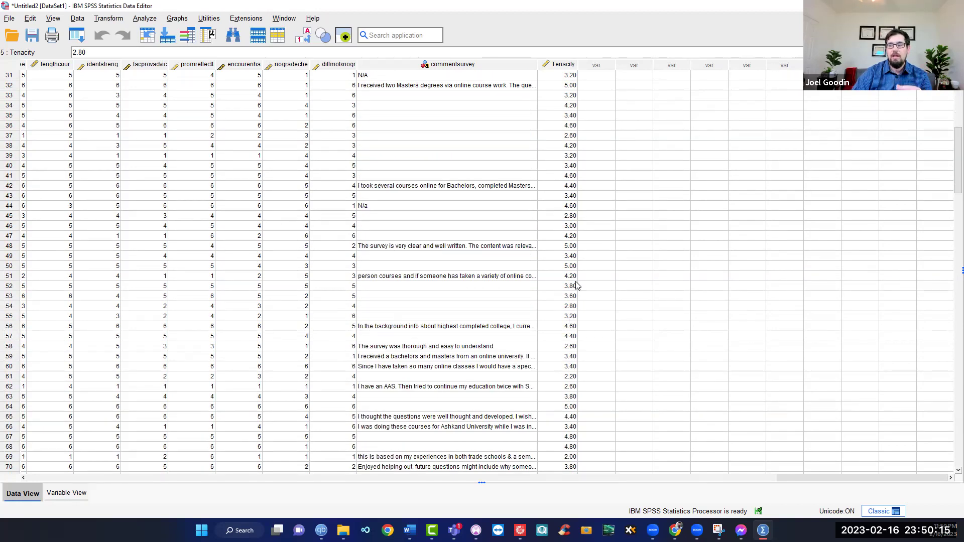
scroll(577, 285, up, 10)
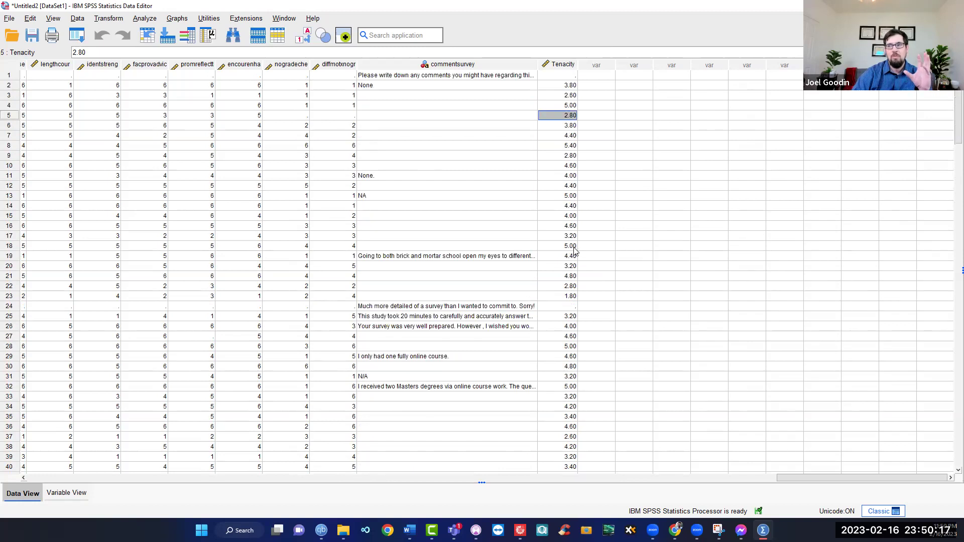
click(148, 66)
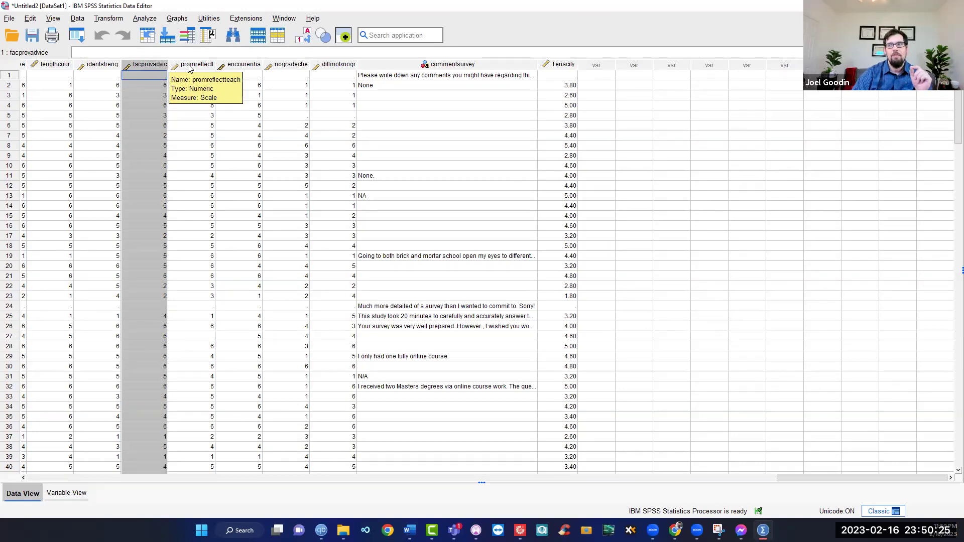
Enter 1 for case 50 in the third empty column after Tenacity
scroll(489, 222, down, 16)
click(671, 87)
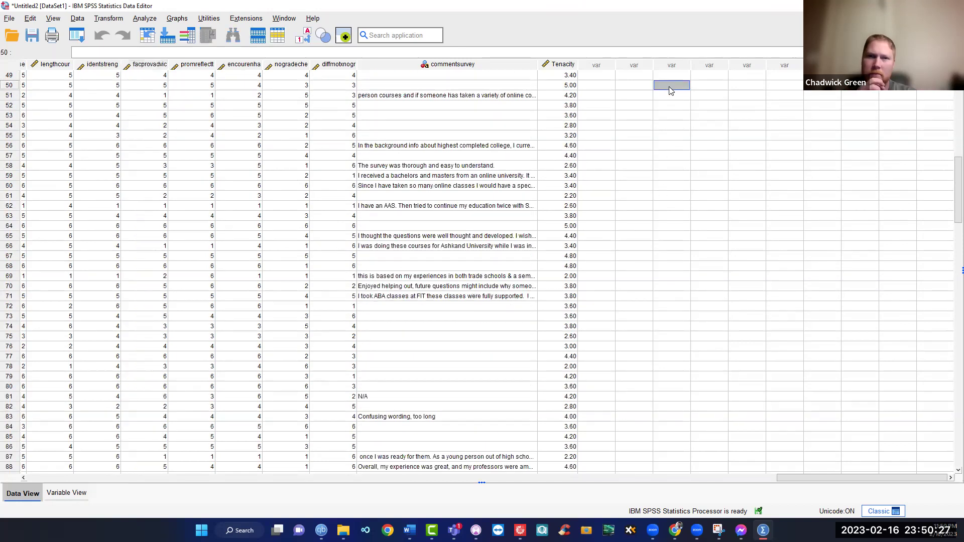
double_click(672, 92)
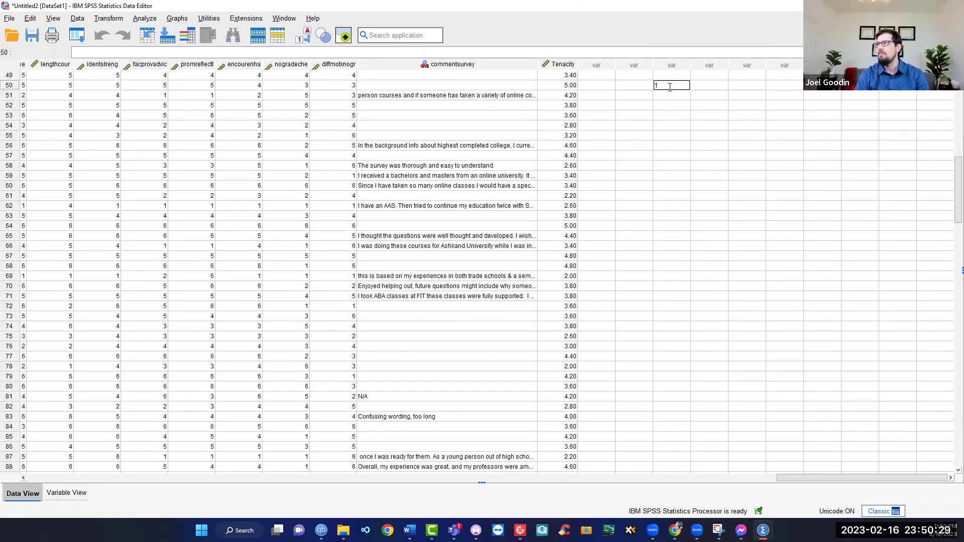
key(Tab)
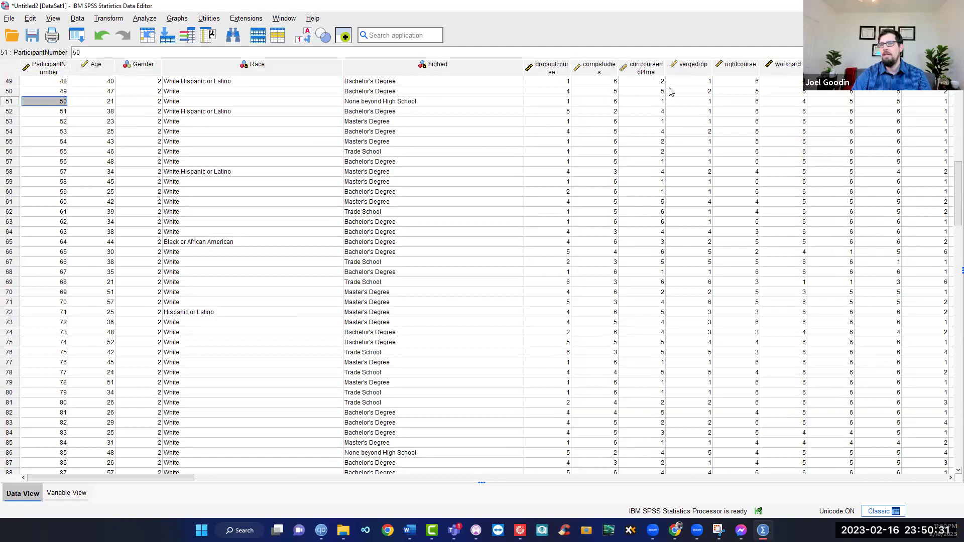
Enter the text c in the empty column beside case 50's new 1, and widen that column
drag(90, 478, 887, 411)
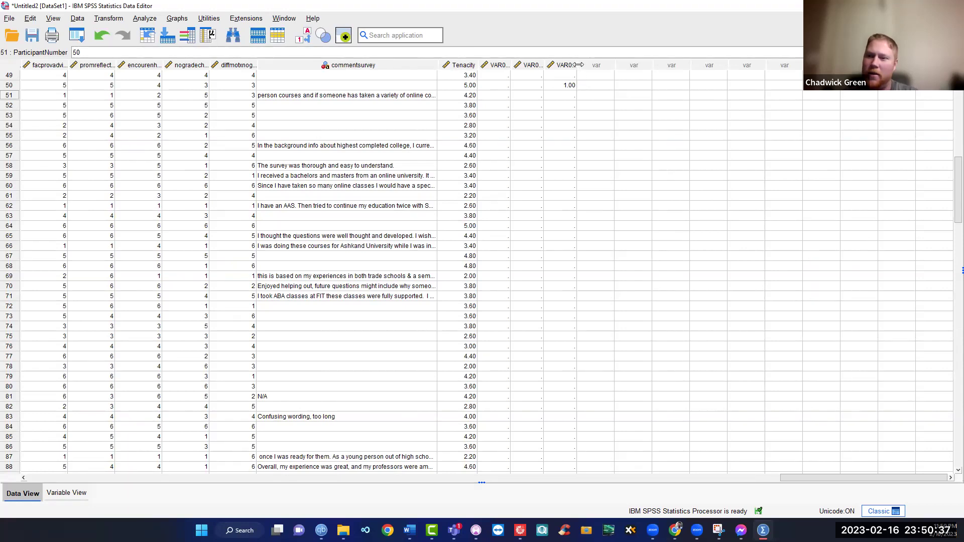
click(574, 86)
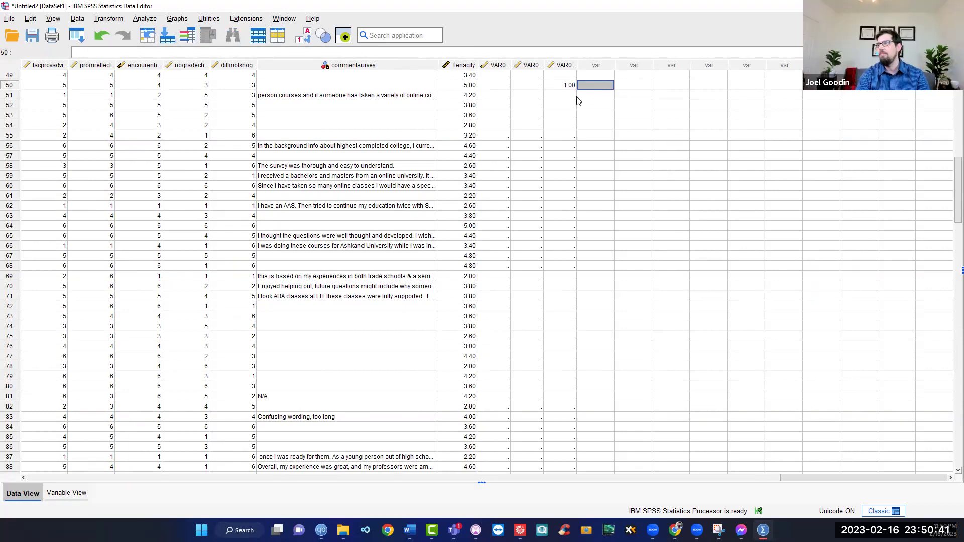
text(c)
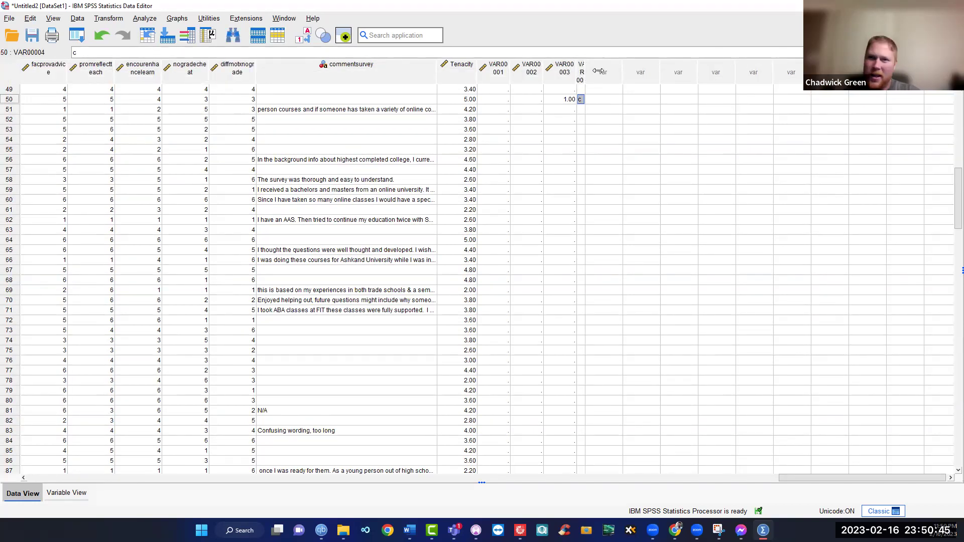
drag(597, 71, 644, 71)
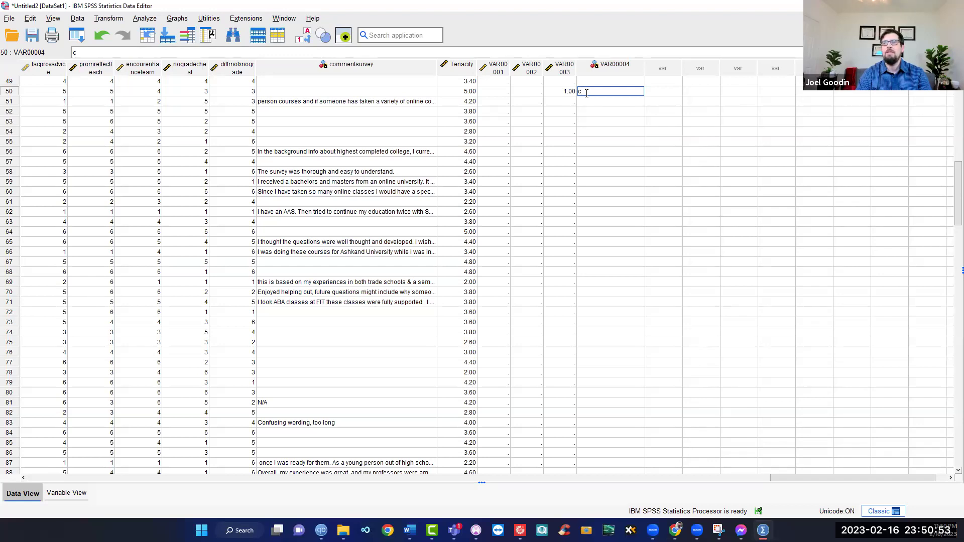
key(BackSpace)
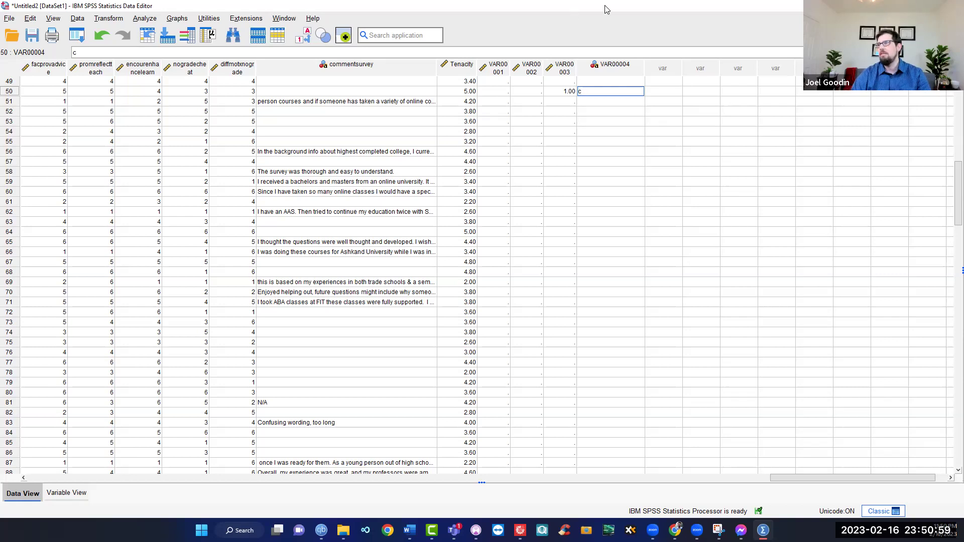
Set the character width of the string variable VAR00004 to 37 in its variable definition
double_click(606, 67)
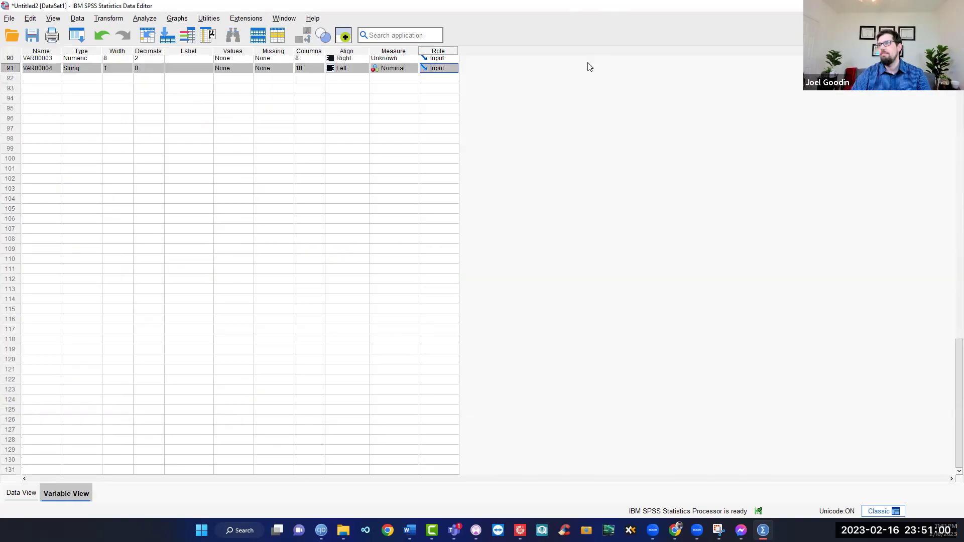
click(106, 68)
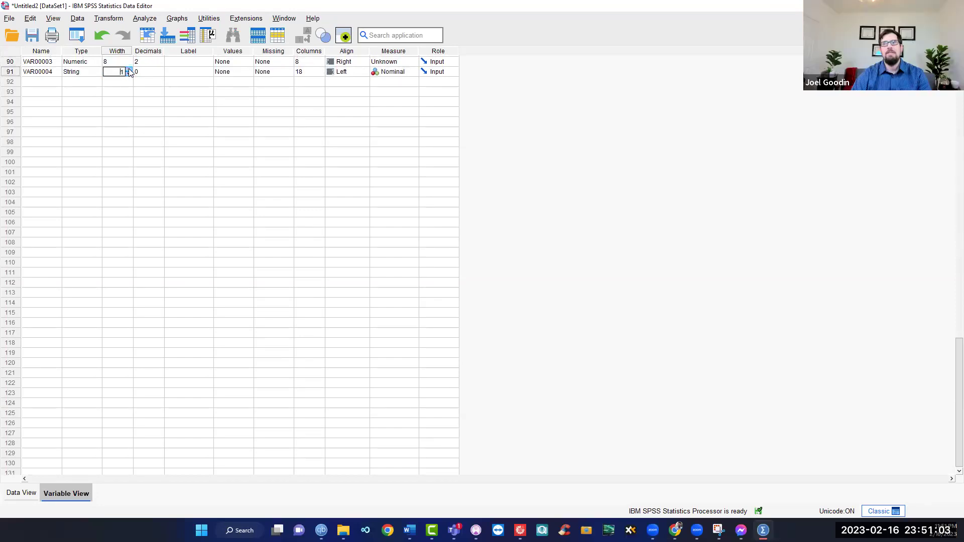
click(129, 68)
click(129, 68)
click(78, 92)
Return to the data and add the first procedure note in case 2: 1 in VAR00003 and "clean data" in VAR00004
click(16, 72)
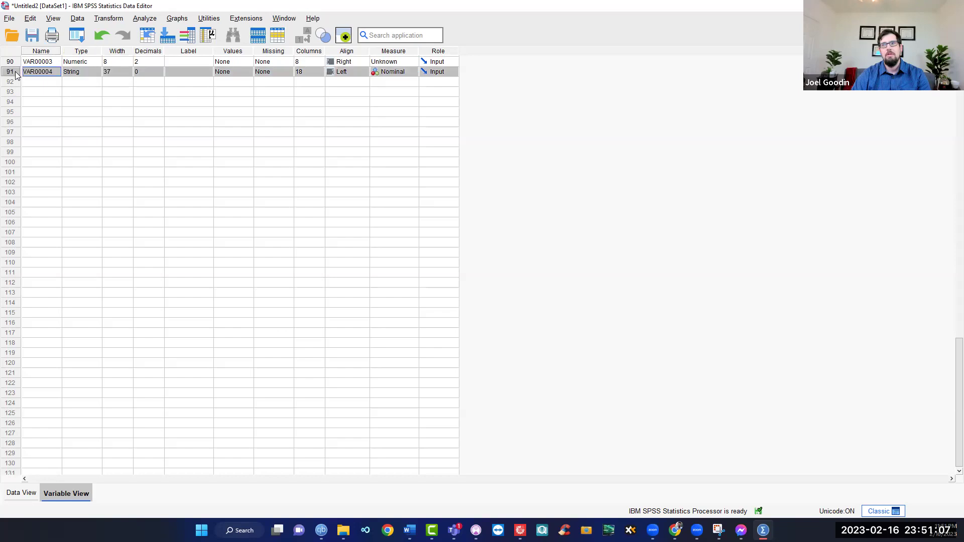
double_click(16, 73)
click(484, 84)
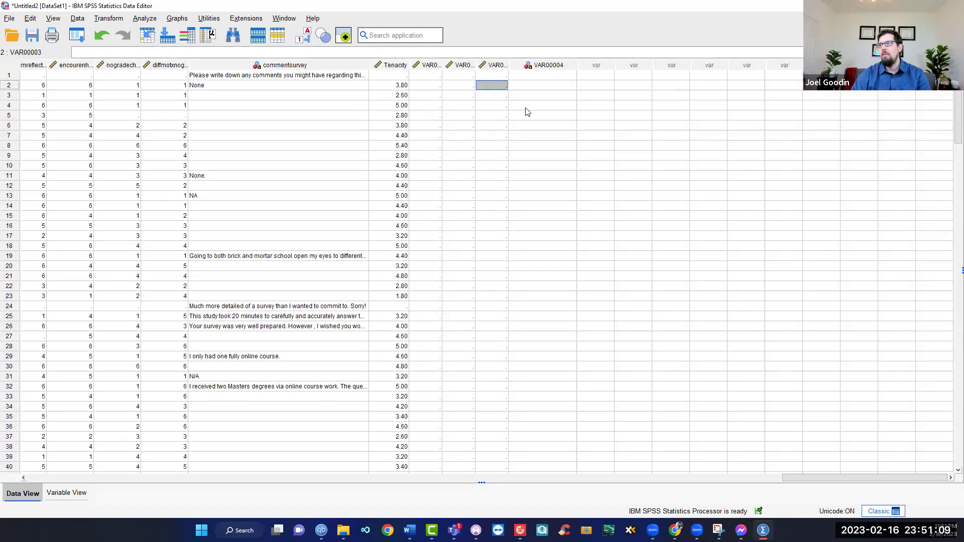
text(1)
key(Tab)
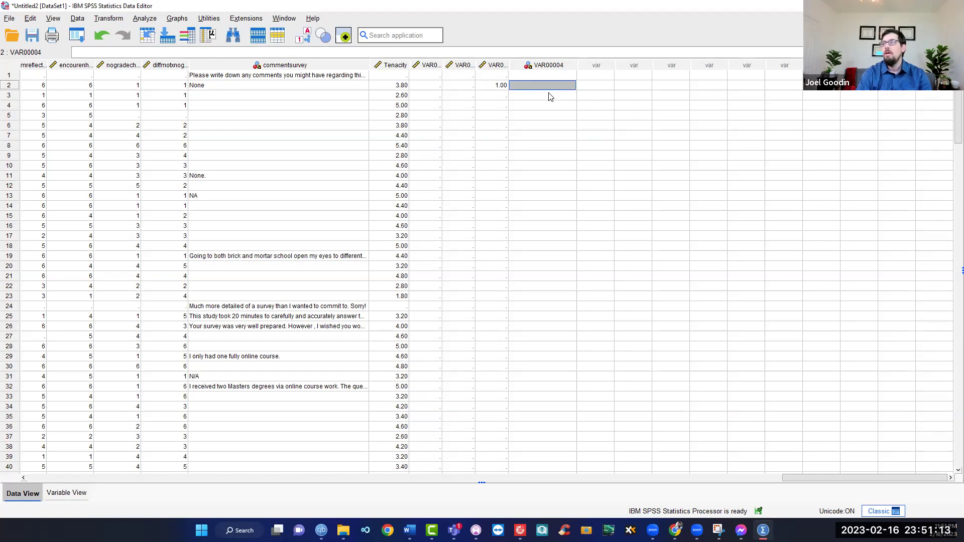
text(I)
text(clean data)
key(Return)
Add the second procedure note in case 3: 2 in VAR00003 and "reverse what should be reversed" in VAR00004
key(Left)
text(2)
key(Tab)
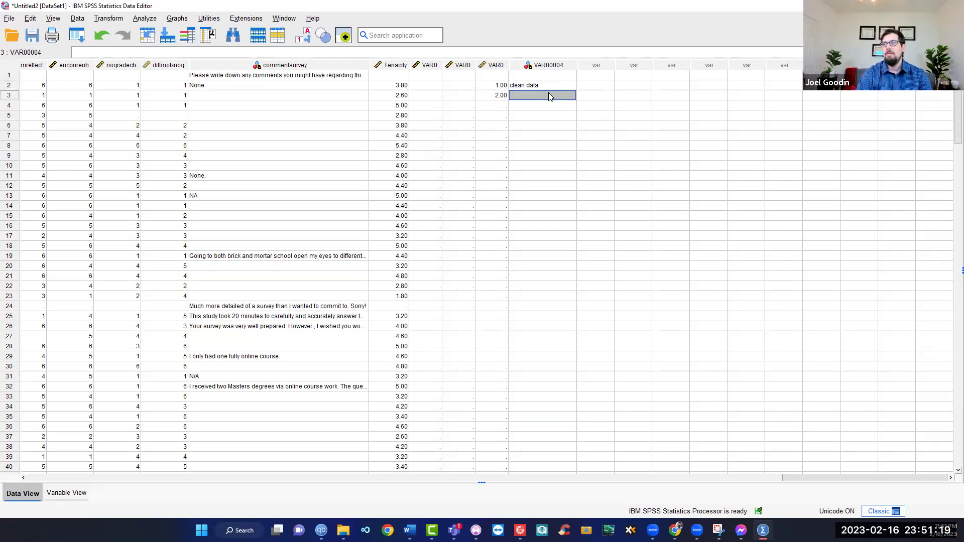
text(reverse what is)
key(Escape)
text(rev)
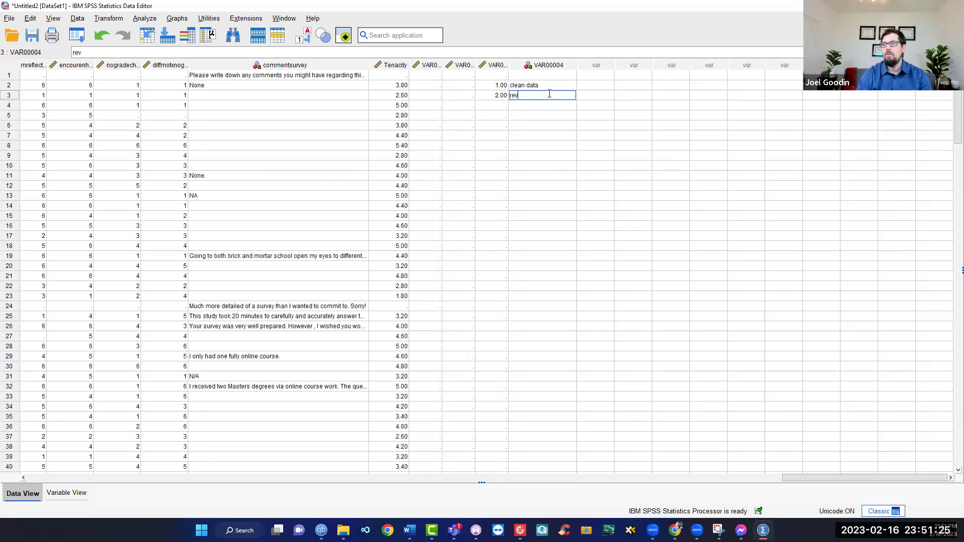
text(erse what should)
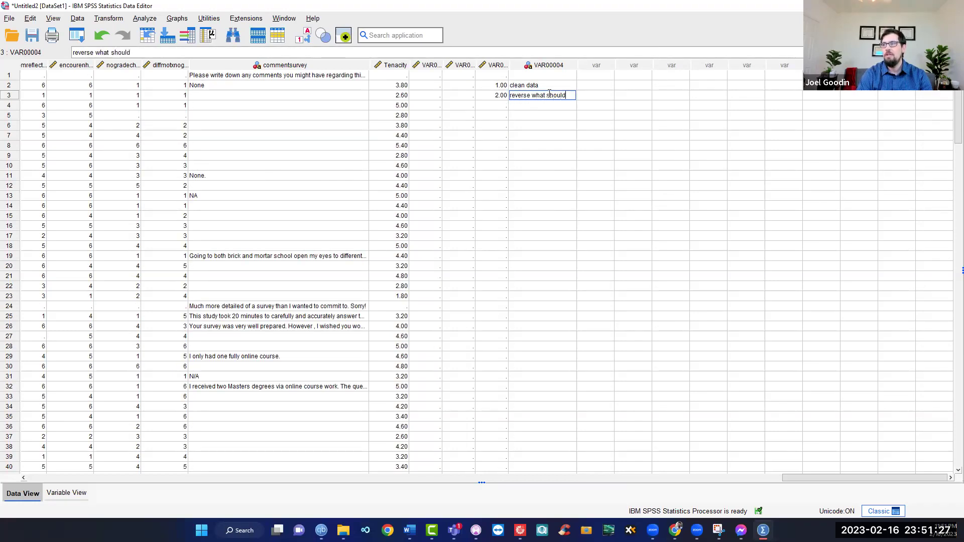
text( be reversed)
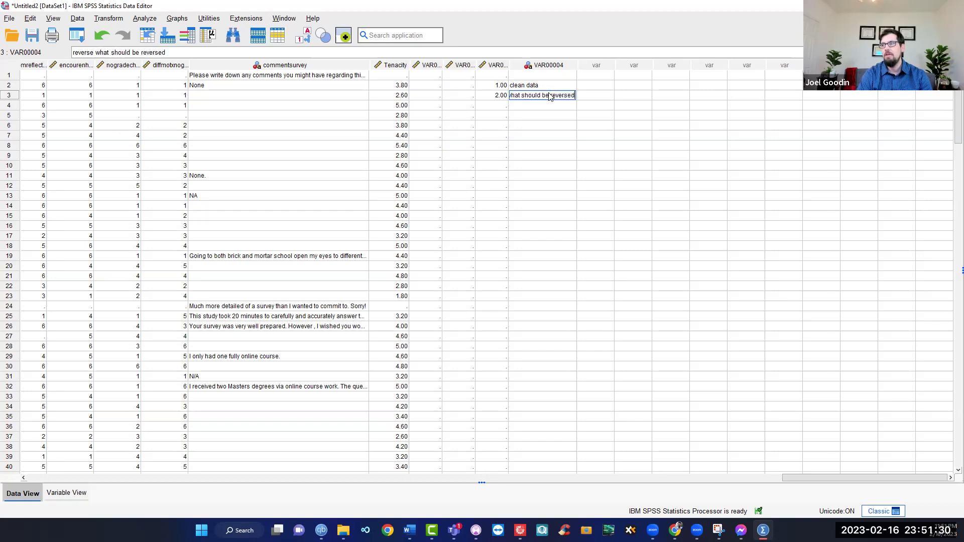
Commit the note in row 3 of VAR00004 and enter 3 in row 4 of VAR00003
key(Return)
key(Left)
text(3)
key(Tab)
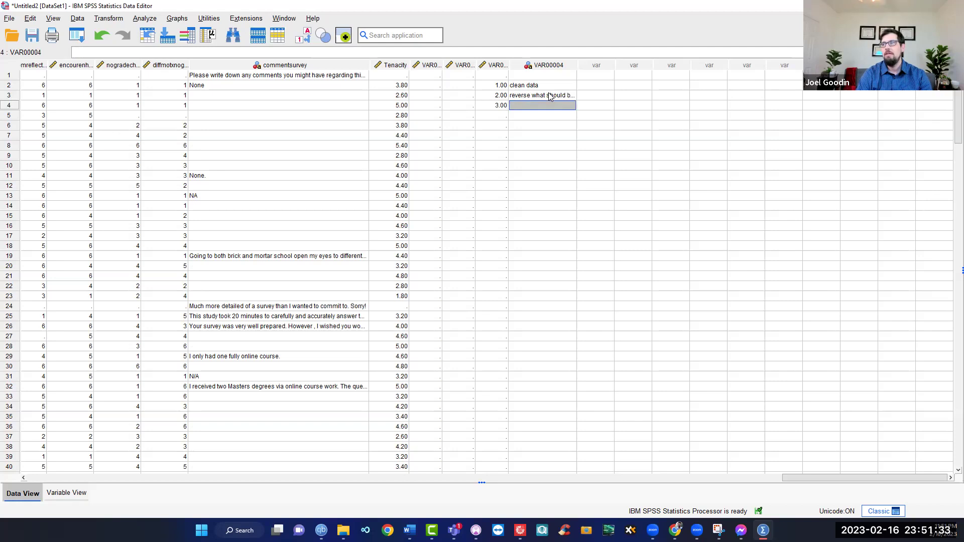
text(compute)
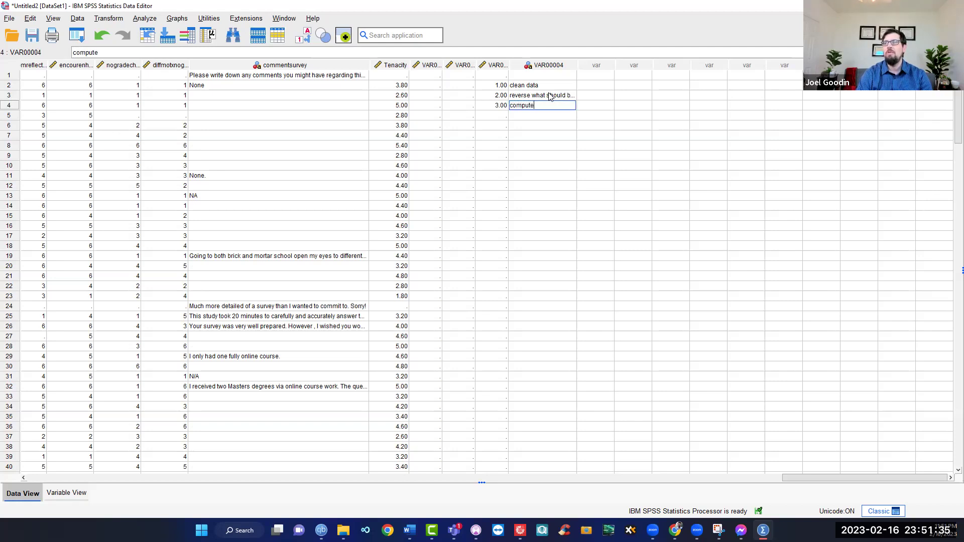
text( w)
key(Escape)
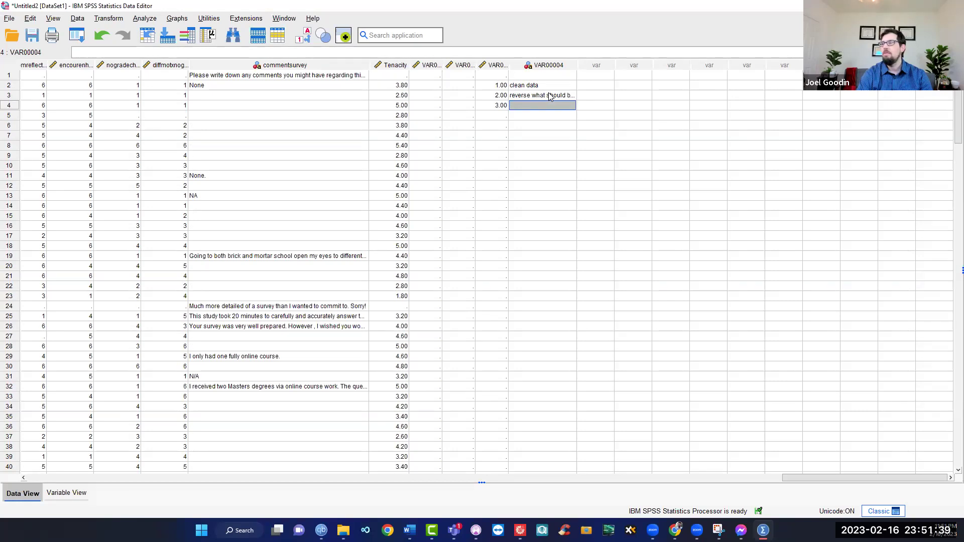
text(varv)
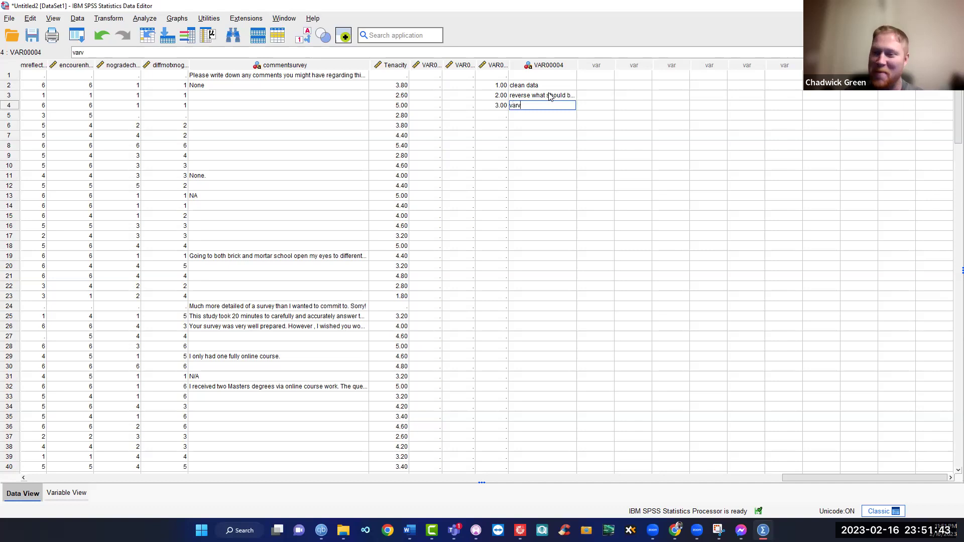
key(Escape)
text(comp)
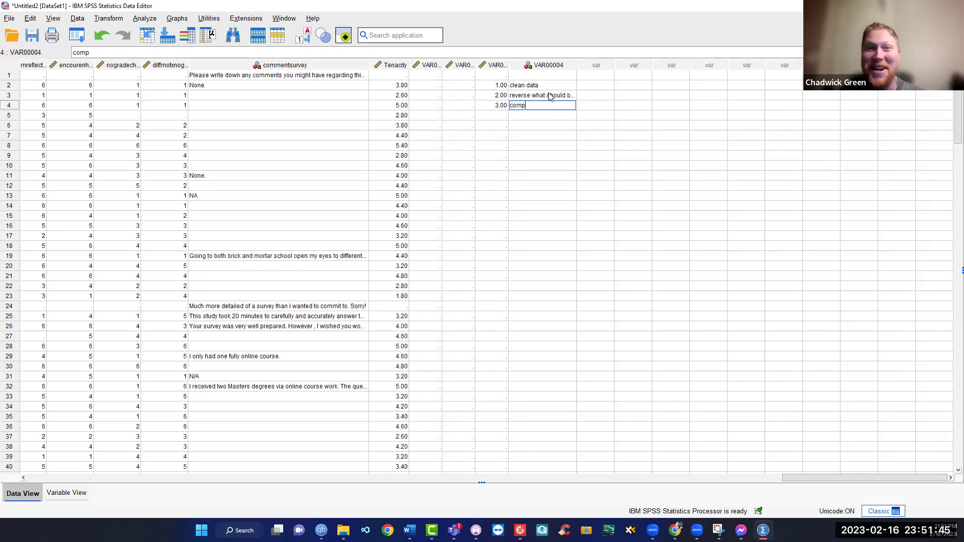
text(ute variables)
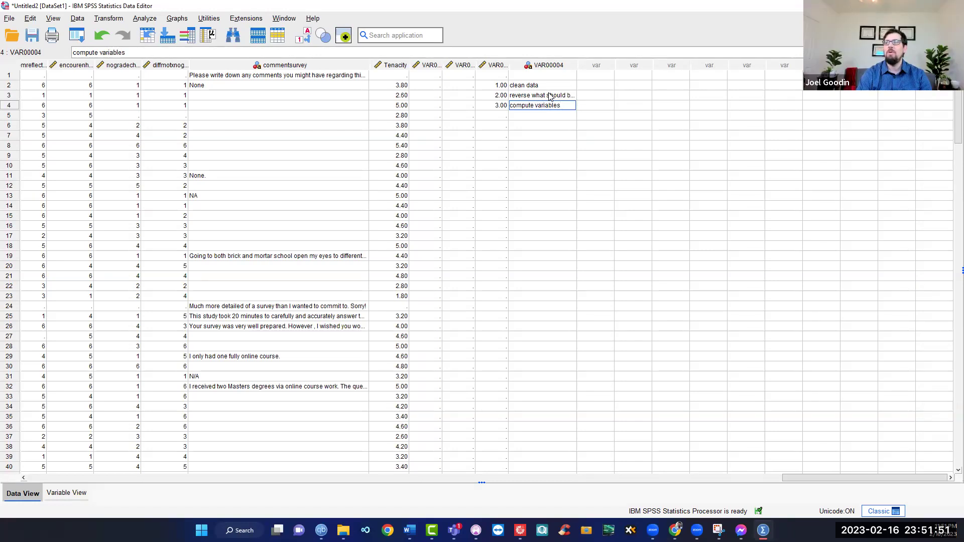
text(y averaging)
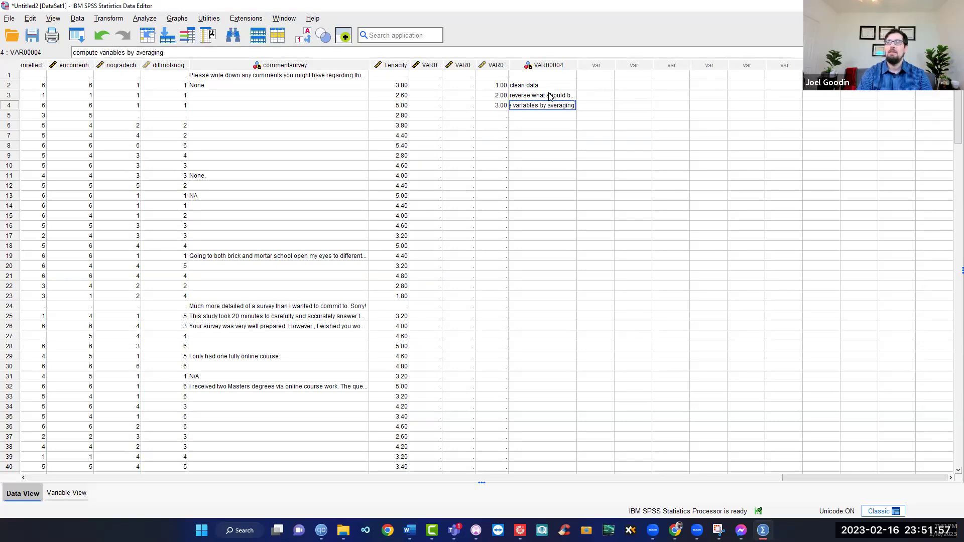
text( approp)
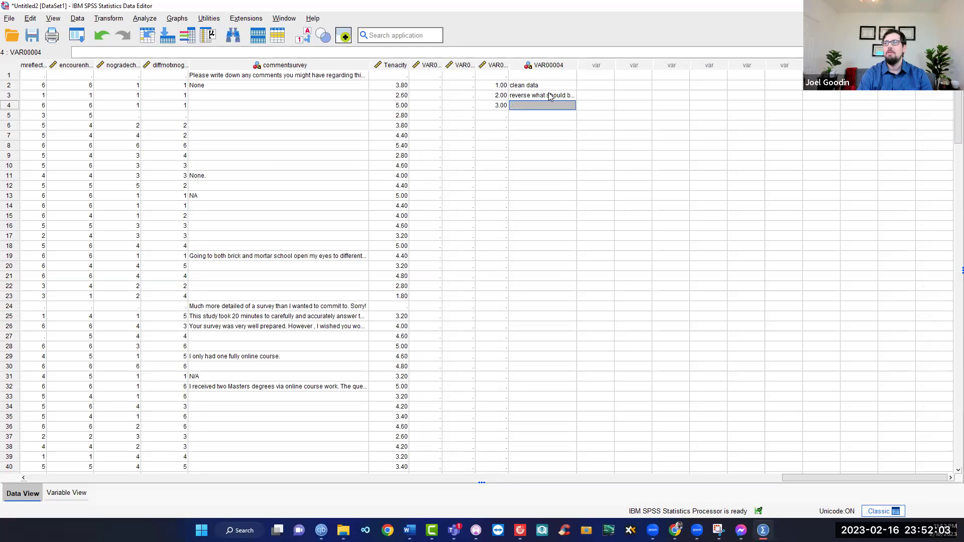
Enter the note "compute vars by avg items" in row 4 of VAR00004
text(compute )
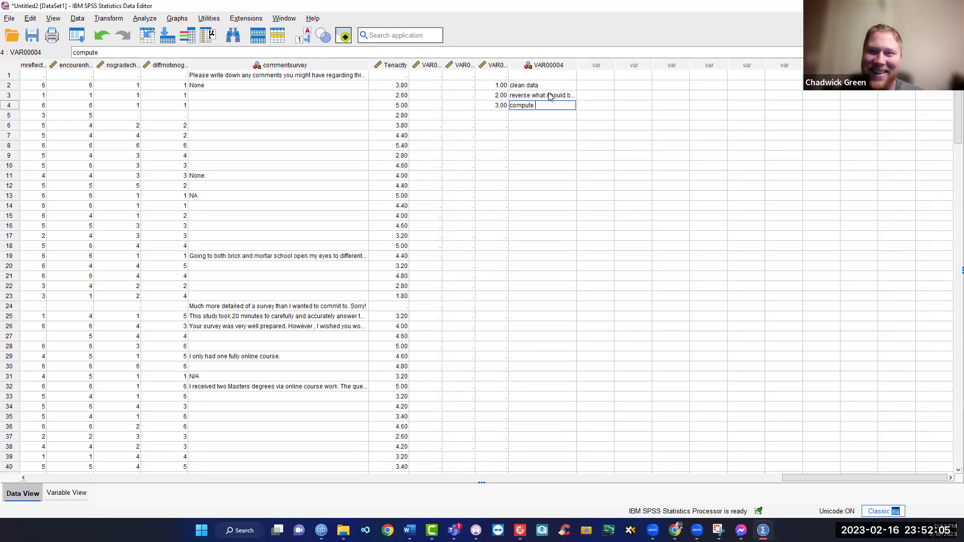
text(vars by av)
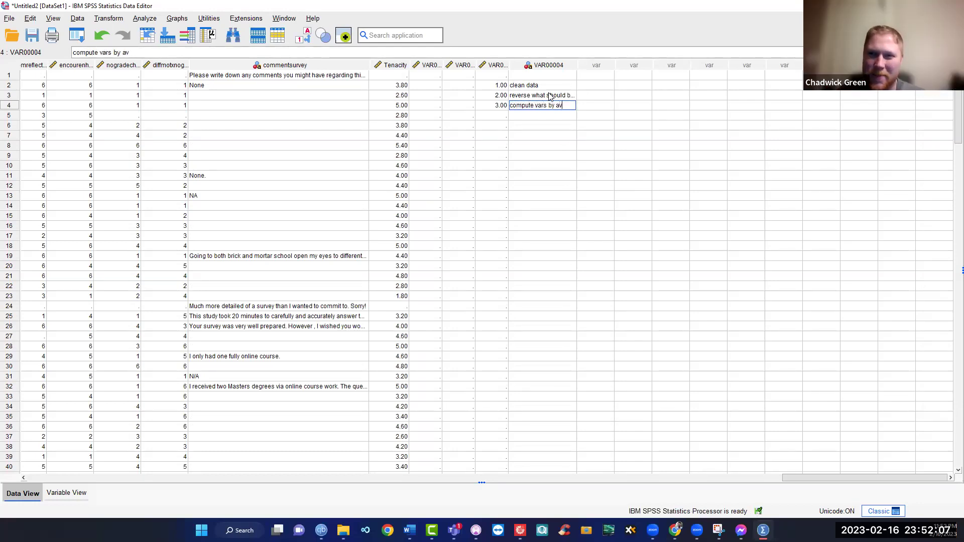
text(g items)
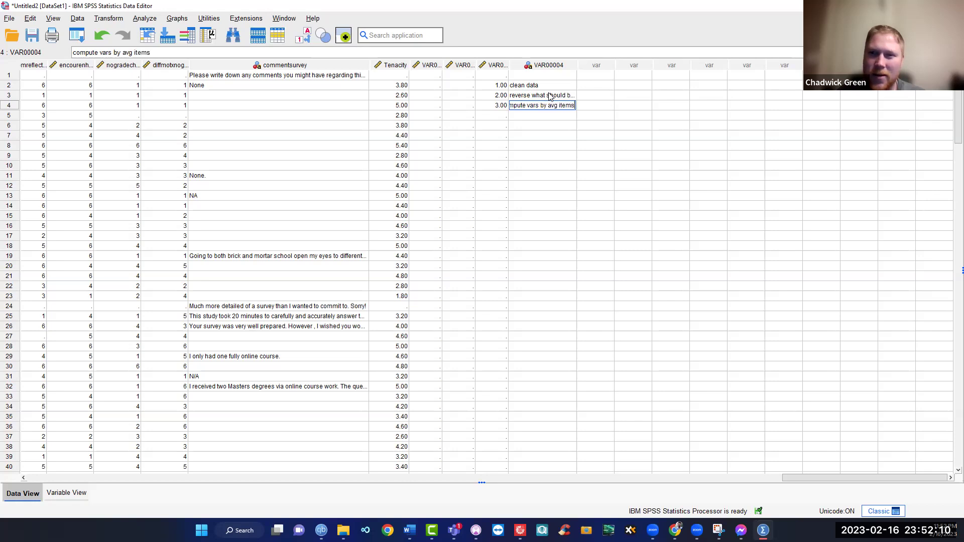
key(Return)
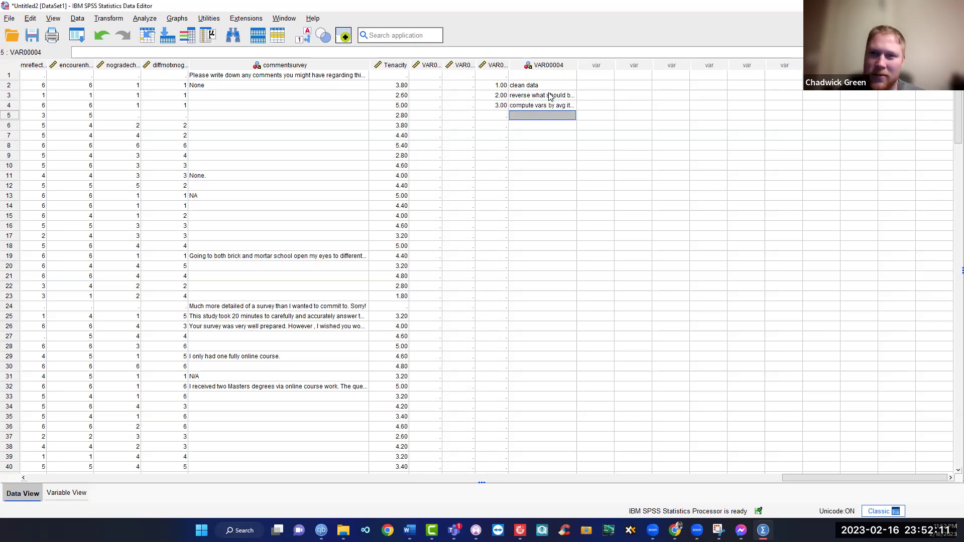
key(Up)
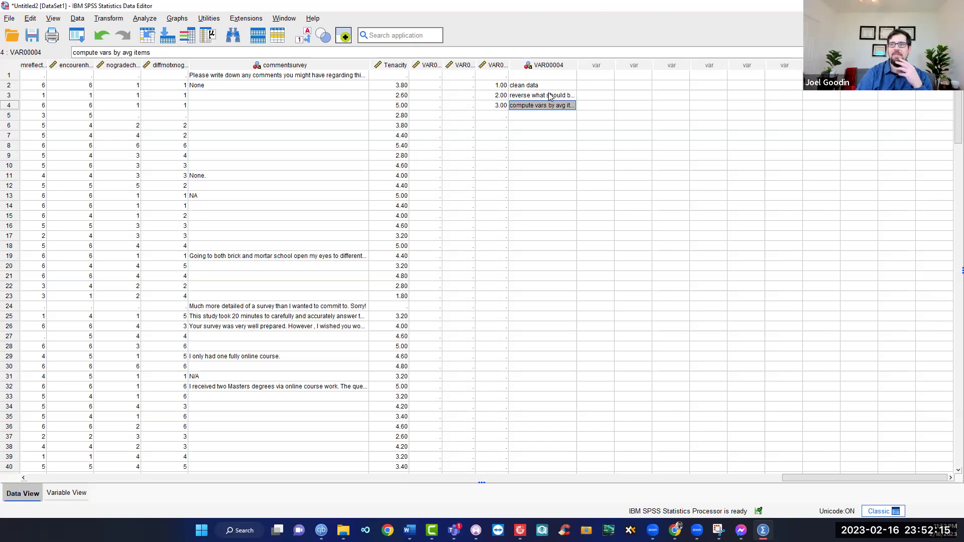
Select the Tenacity column and make the header row taller so long variable names wrap onto two lines
click(394, 66)
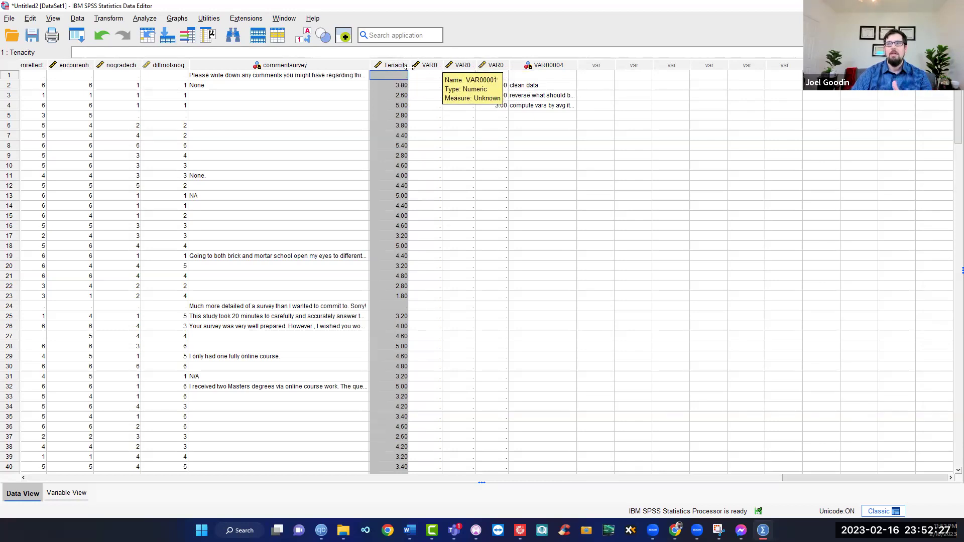
drag(395, 66, 438, 67)
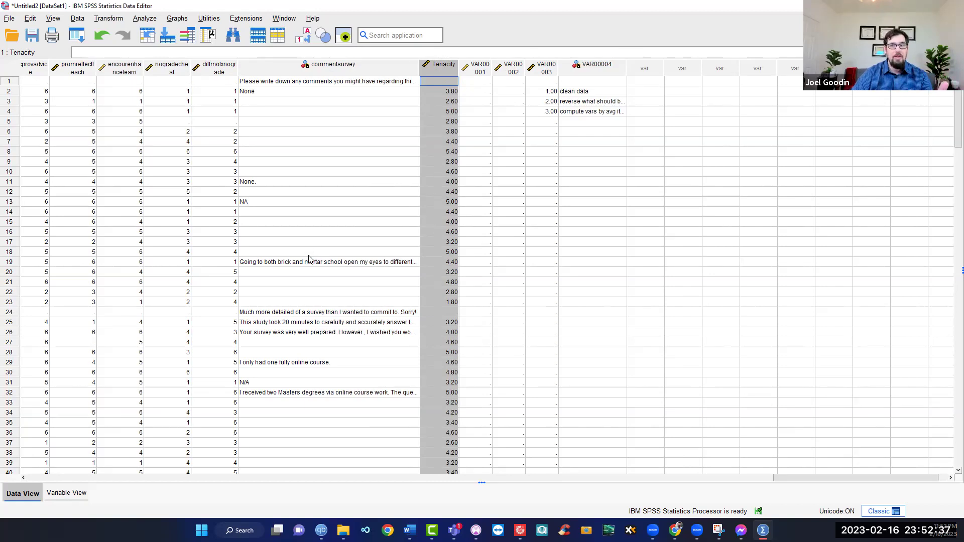
Examine row 24 for missing responses, going back from nogradecheat to supfachighdegree
click(222, 132)
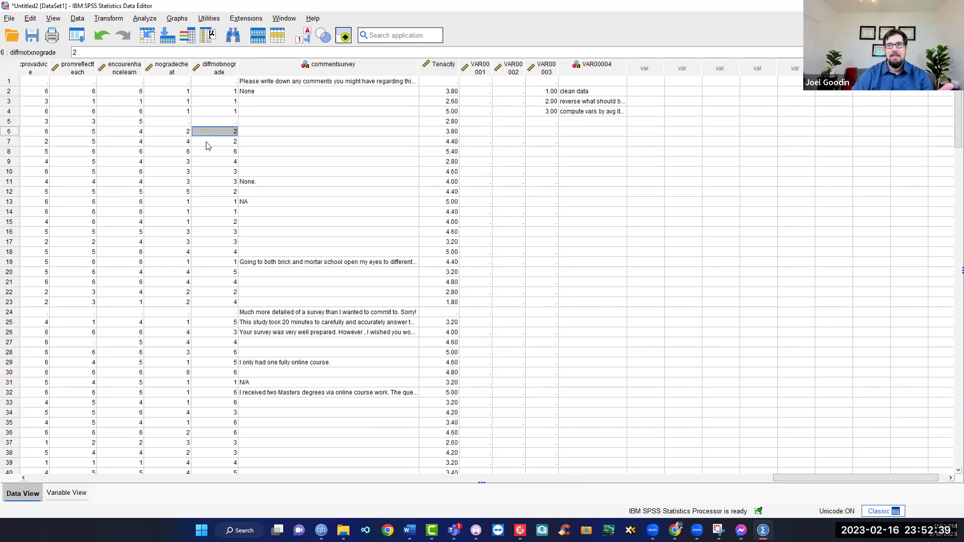
click(191, 314)
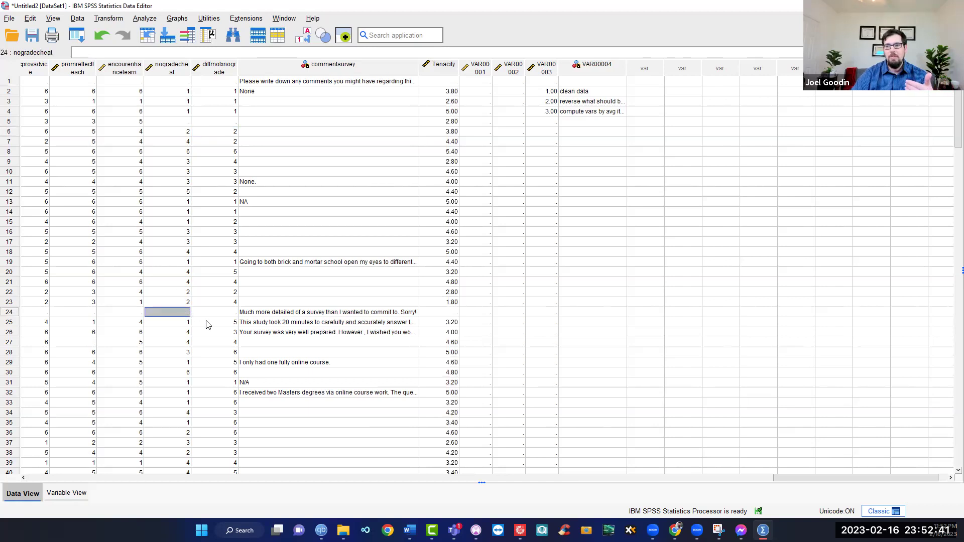
key(Left)
key(Left)
key(Left)
key(Left)
key(Left)
key(Left)
key(Left)
key(Left)
key(Left)
key(Left)
key(Left)
key(Left)
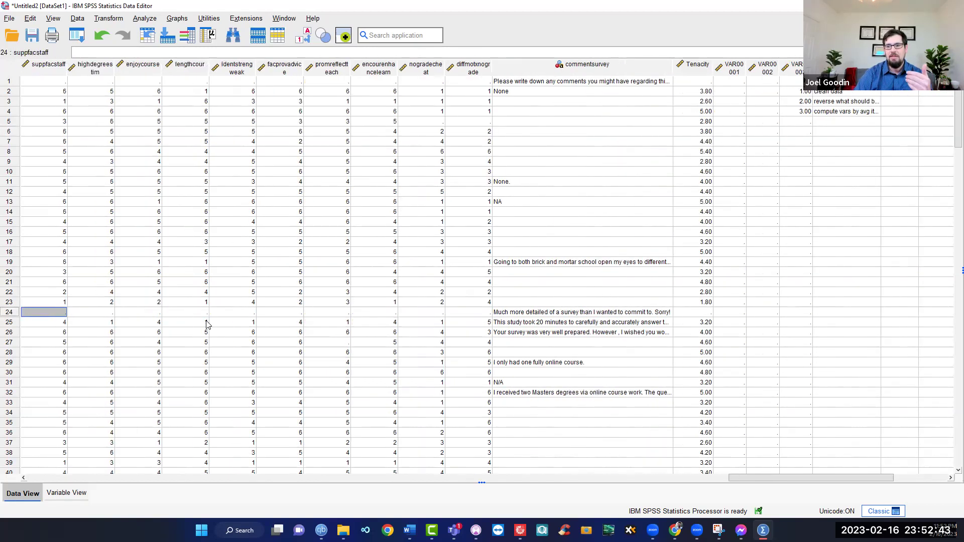
key(Left)
key(Left)
key(Left)
key(Left)
key(Left)
key(Left)
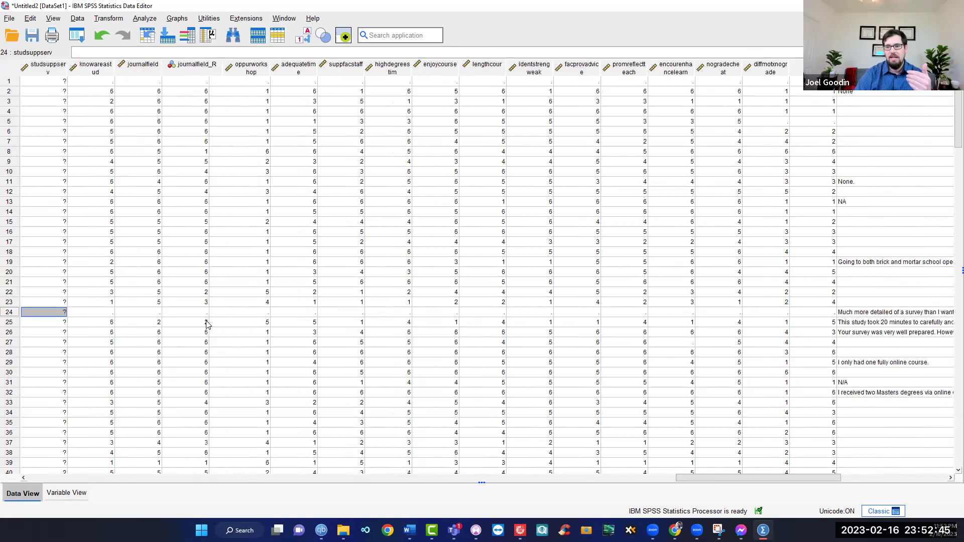
key(Right)
key(Right)
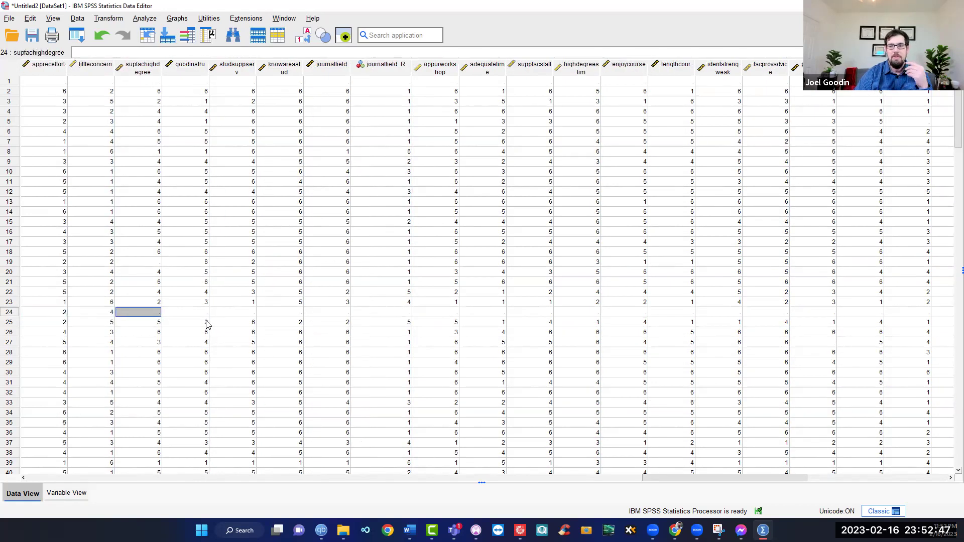
key(Right)
key(Right)
key(Left)
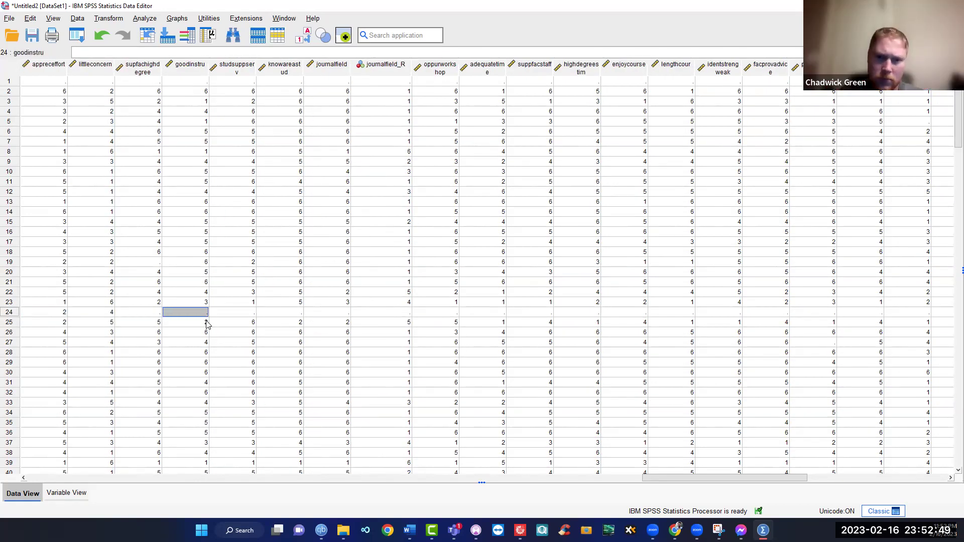
key(Left)
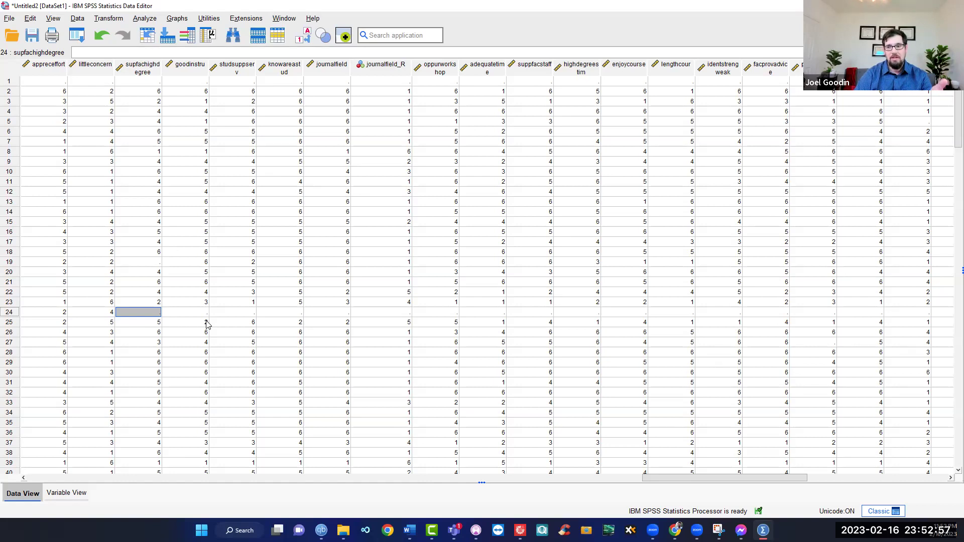
Follow row 24 from supfachighdegree forward to the Tenacity column, checking which items and scores are blank
key(Right)
key(Right)
key(Right)
key(Right)
key(Right)
key(Right)
key(Right)
key(Right)
key(Right)
key(Right)
key(Right)
key(Right)
key(Right)
key(Right)
key(Right)
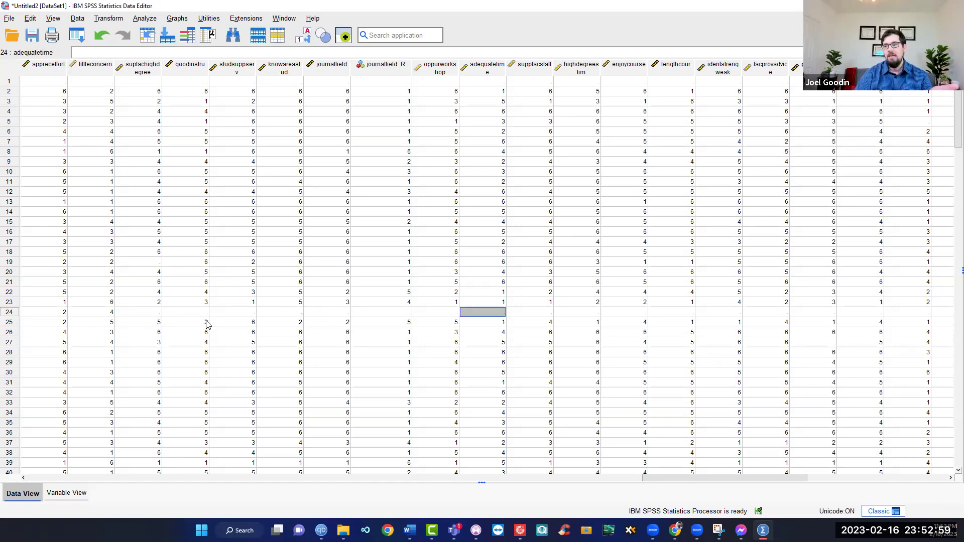
key(Right)
key(Right)
key(Right)
key(Right)
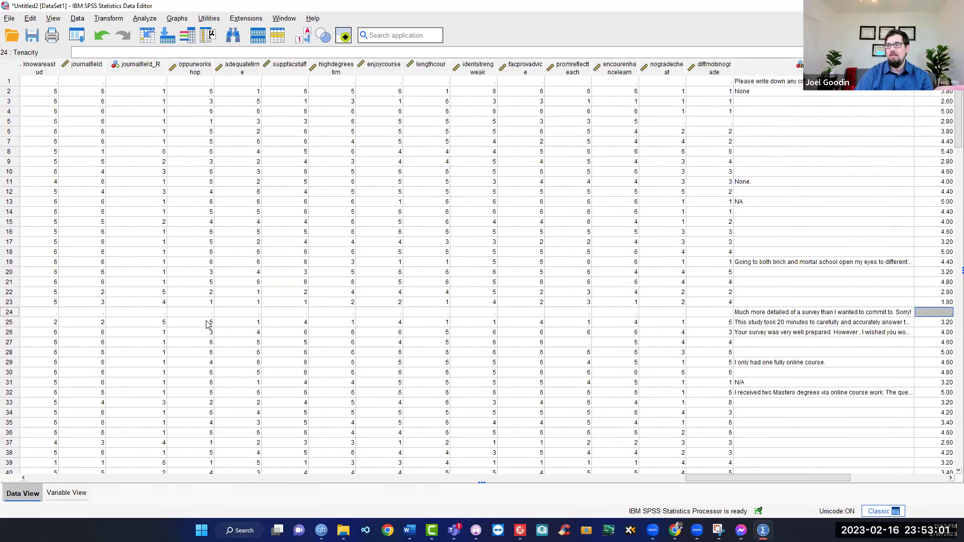
key(Left)
key(Left)
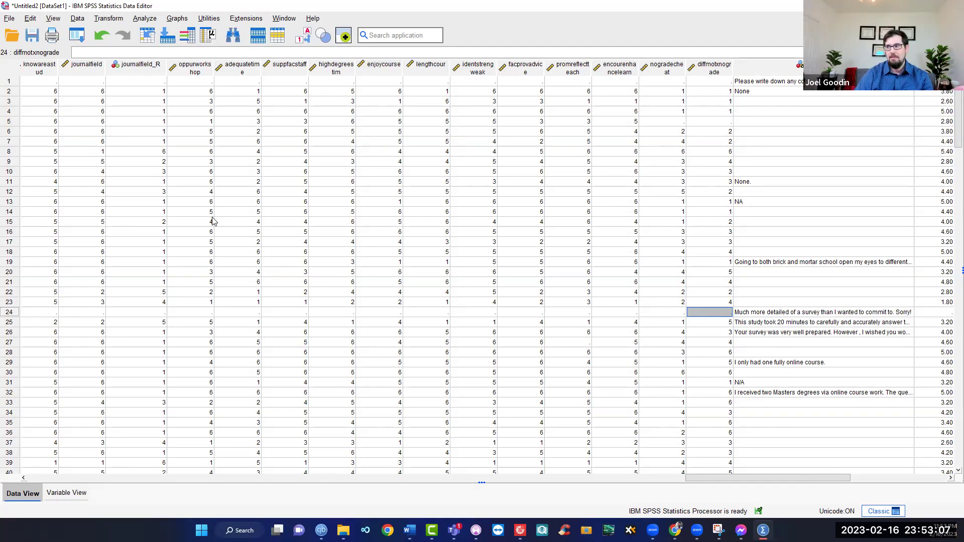
Trace row 24 back from diffmotxnograde to the last answered items, littleconcern and appreceffort
key(Left)
key(Left)
key(Left)
key(Left)
key(Left)
key(Left)
key(Left)
key(Left)
key(Left)
key(Left)
key(Left)
key(Left)
key(Left)
key(Left)
key(Left)
key(Left)
key(Left)
key(Left)
key(Left)
key(Left)
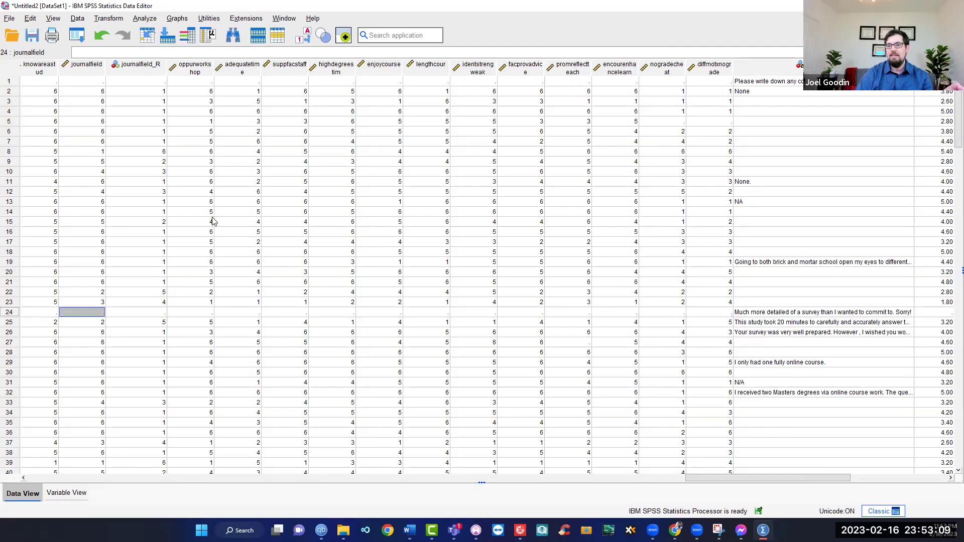
key(Right)
key(Right)
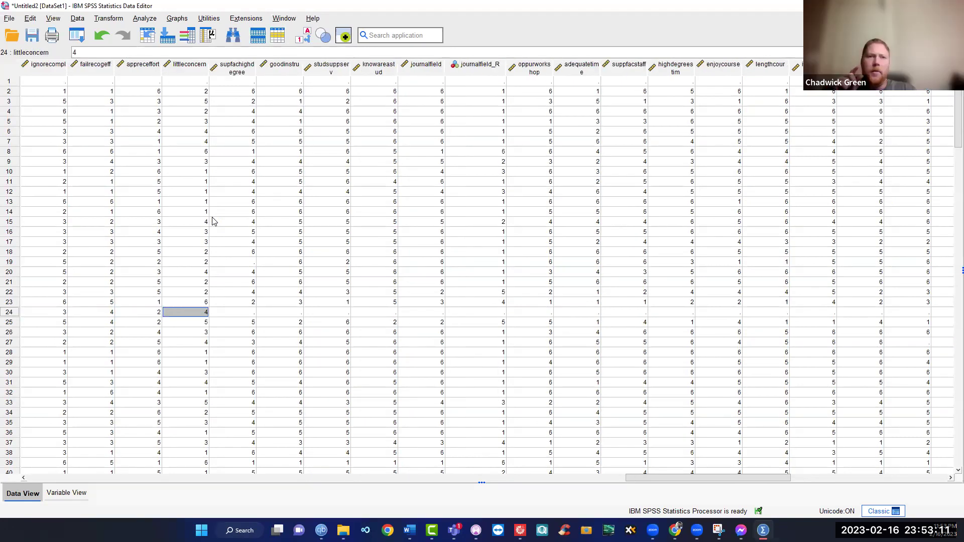
key(Left)
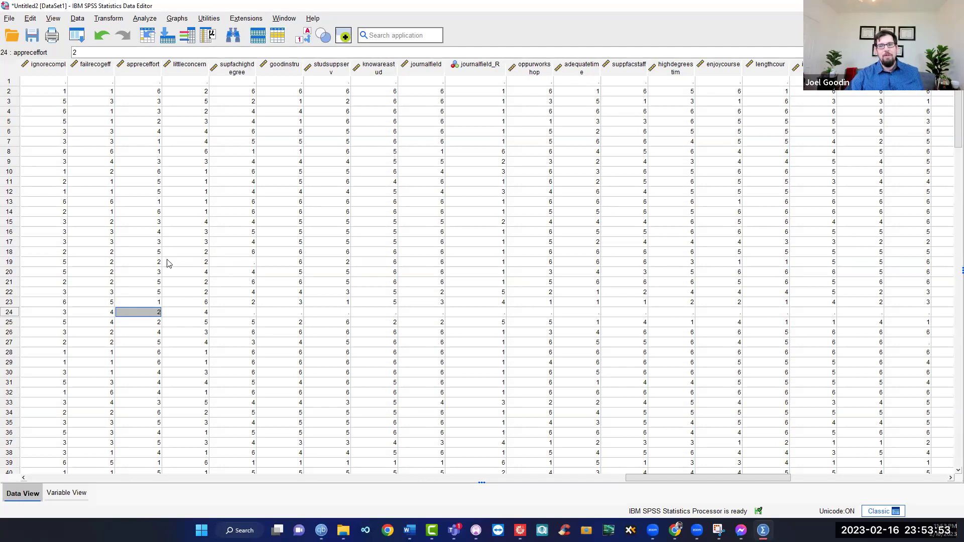
Compare the responses in rows 18 and 19 from appreceffort to goodinstru, checking supfachighdegree in row 19 for missing data
drag(157, 262, 282, 252)
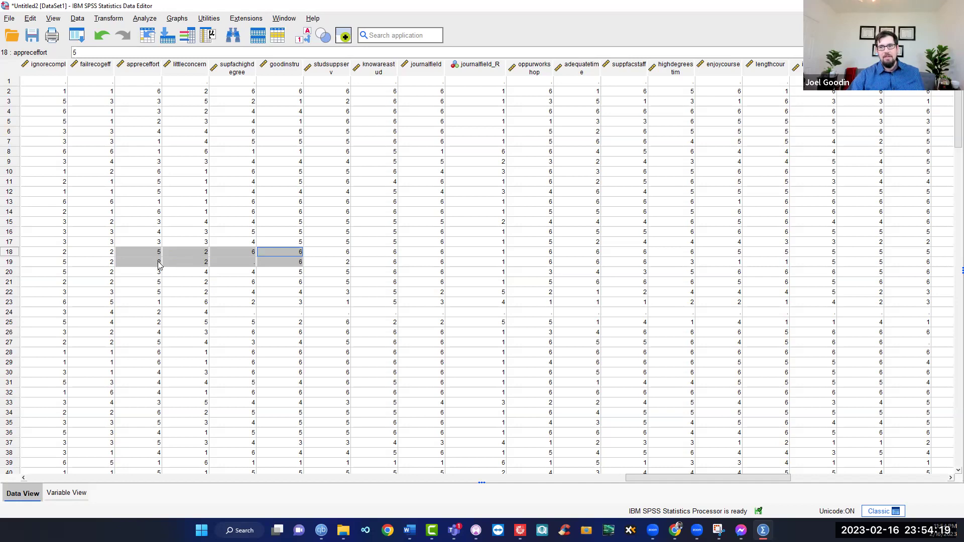
click(180, 259)
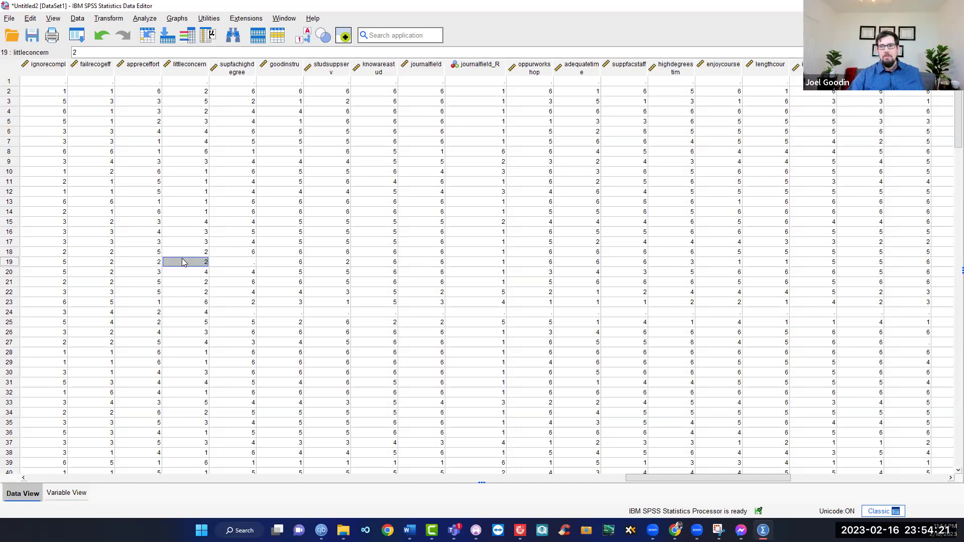
click(276, 264)
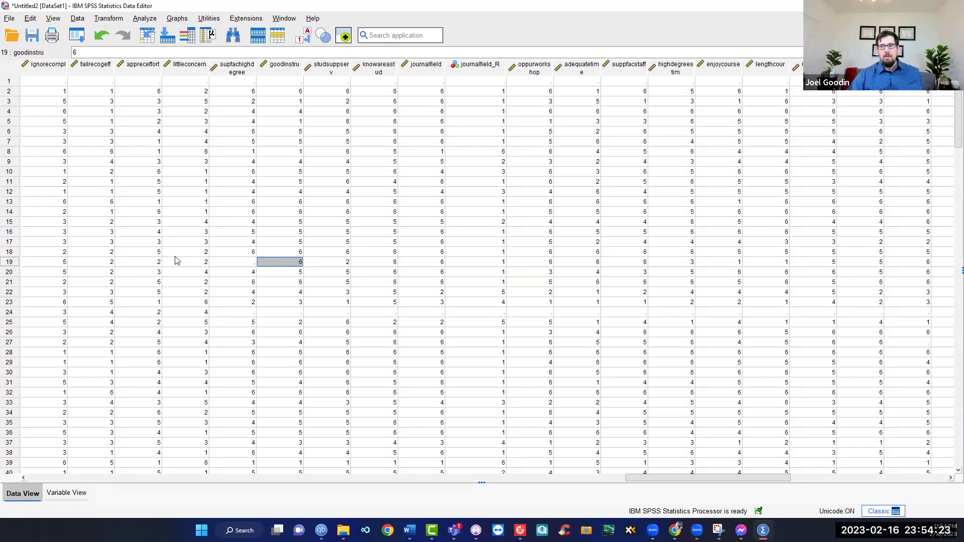
click(222, 265)
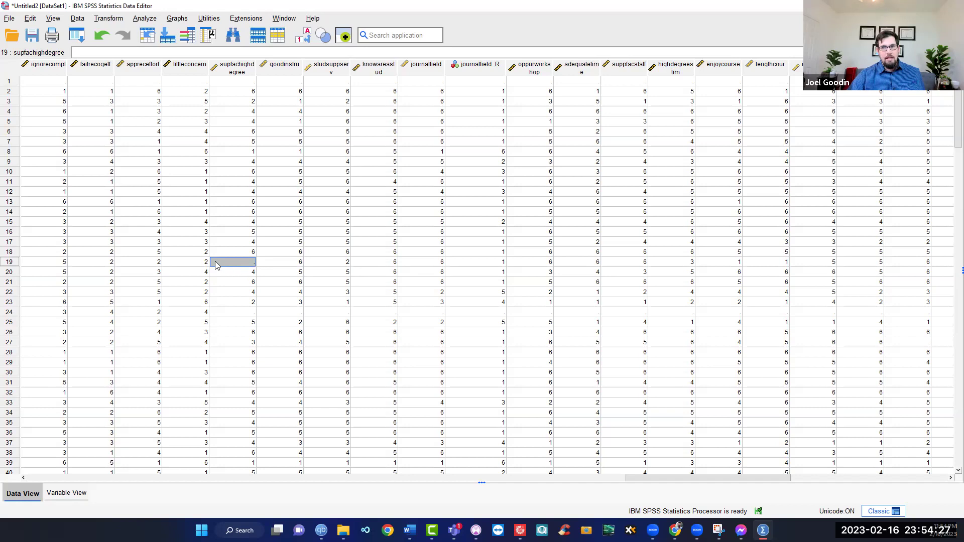
click(153, 254)
click(234, 264)
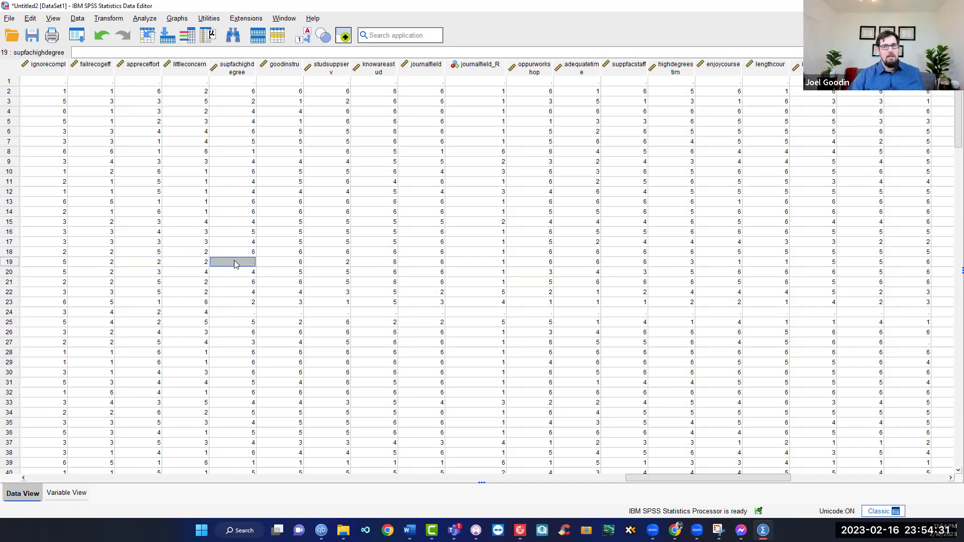
drag(163, 254, 269, 257)
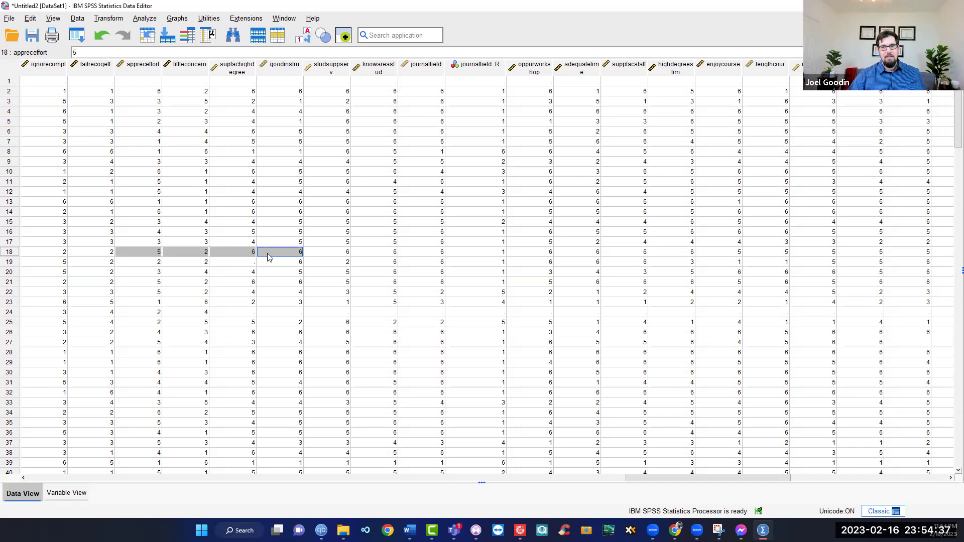
drag(269, 257, 269, 264)
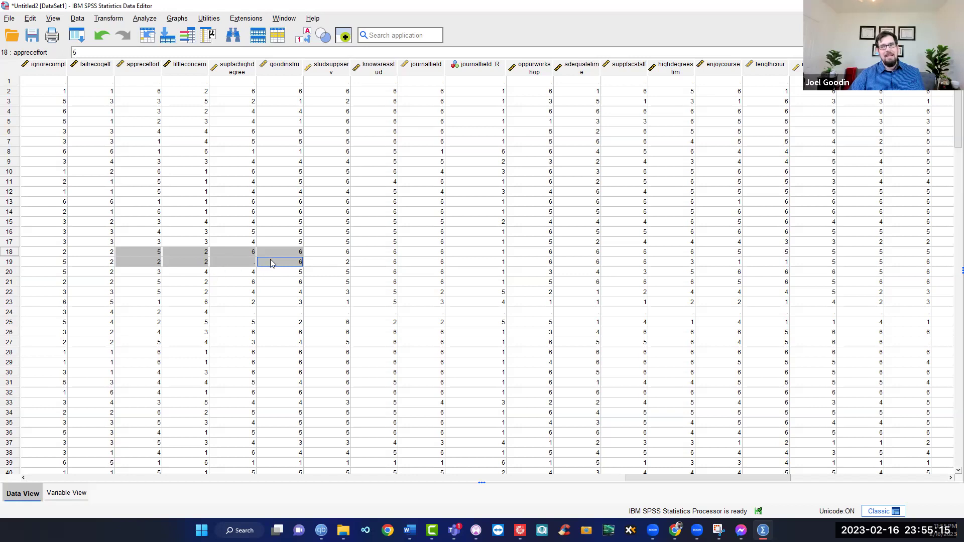
Examine the blank supfachighdegree response in row 19 alongside the appreceffort, littleconcern and goodinstru answers, comparing it with row 18
click(242, 265)
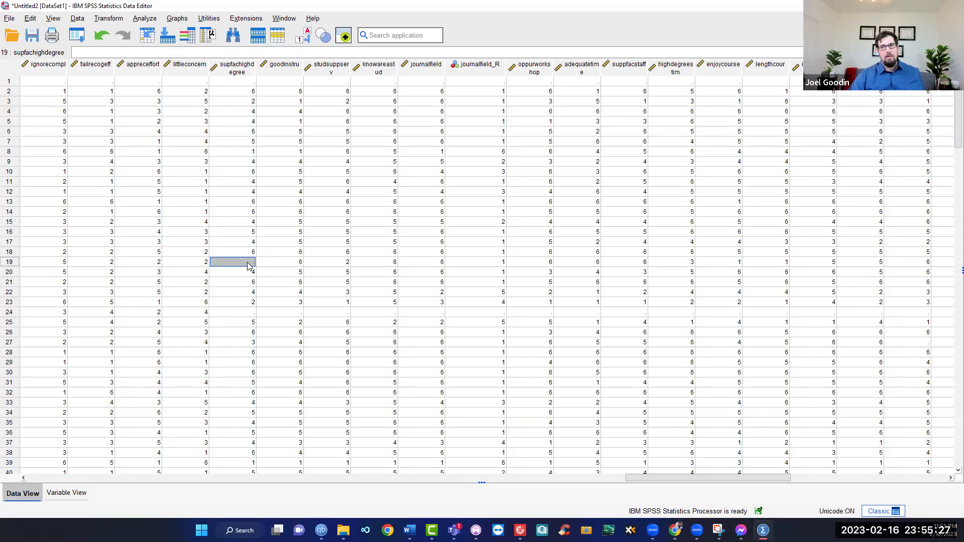
click(258, 266)
drag(182, 254, 238, 255)
drag(153, 266, 265, 263)
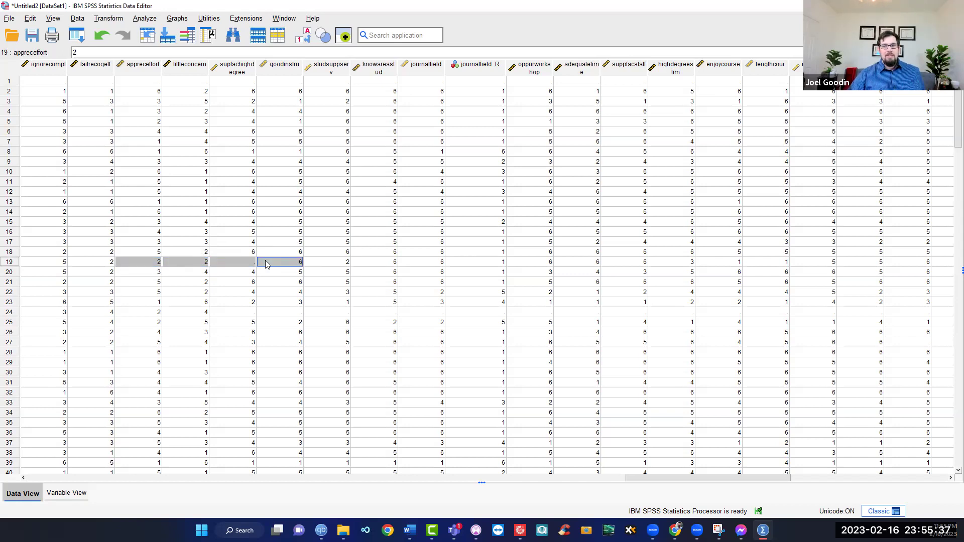
click(171, 261)
drag(161, 262, 261, 267)
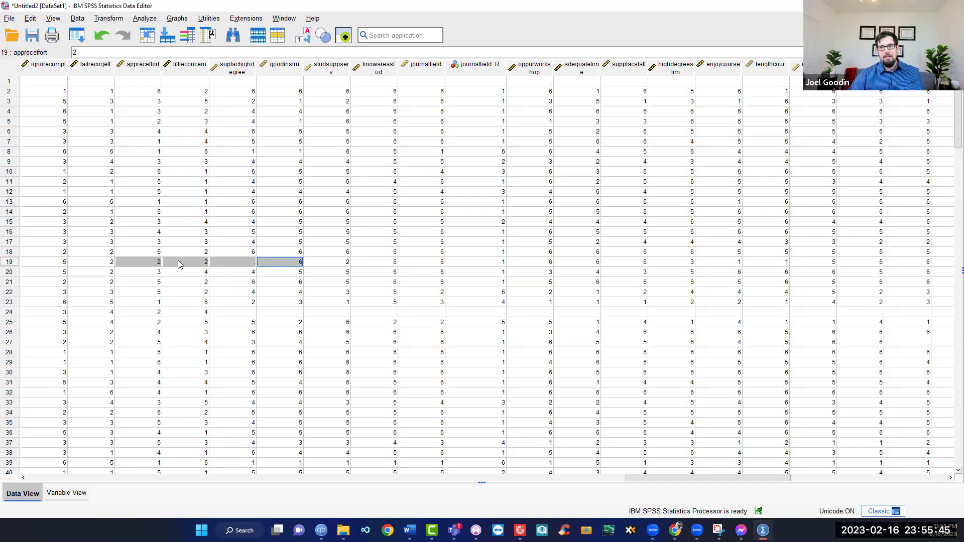
drag(155, 253, 266, 261)
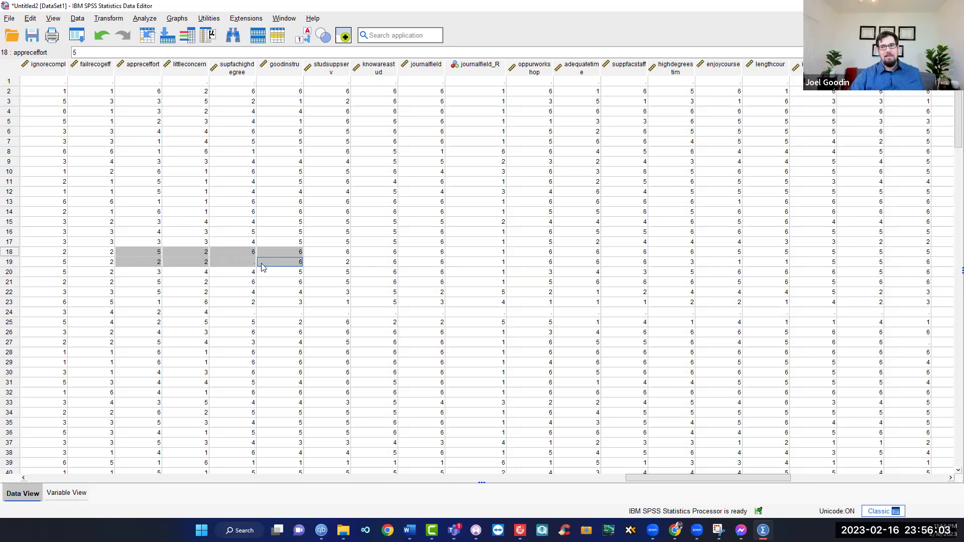
Check the individual appreceffort, littleconcern and goodinstru responses in row 19 as the basis for averaging the blank supfachighdegree item
click(224, 266)
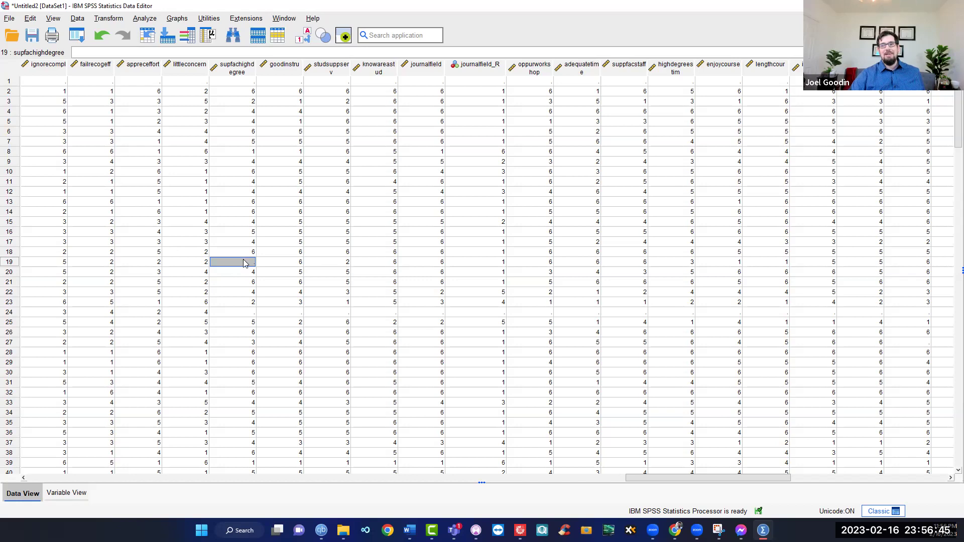
click(272, 265)
click(198, 265)
click(158, 265)
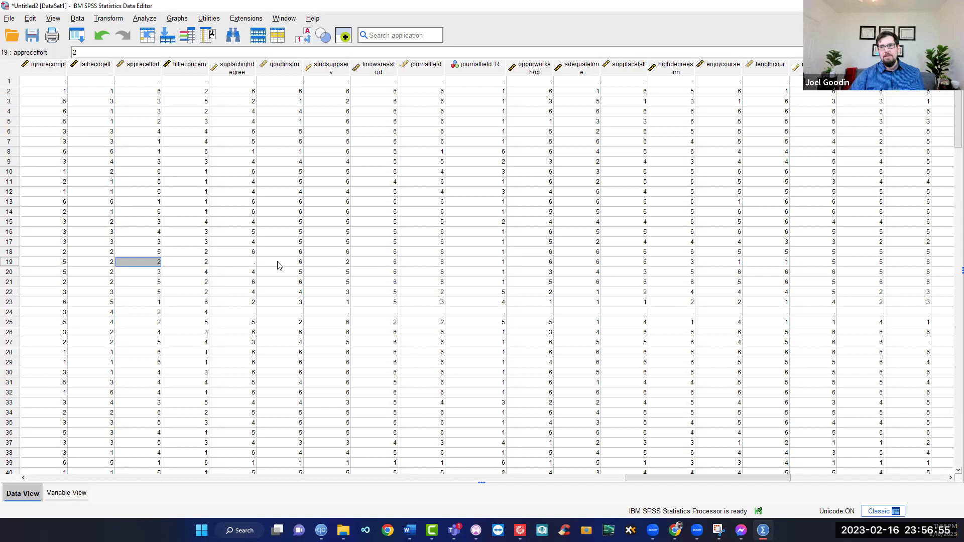
click(251, 266)
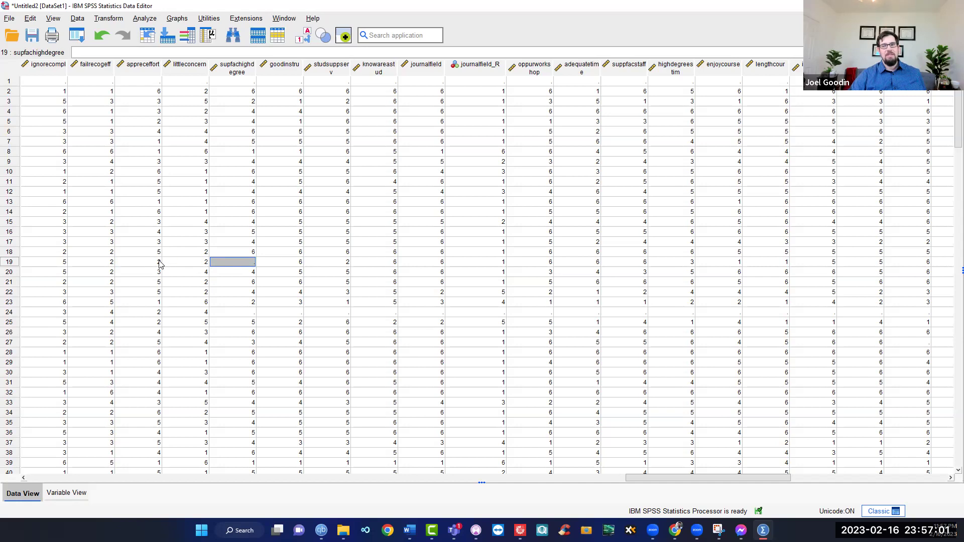
click(159, 265)
click(184, 265)
click(269, 265)
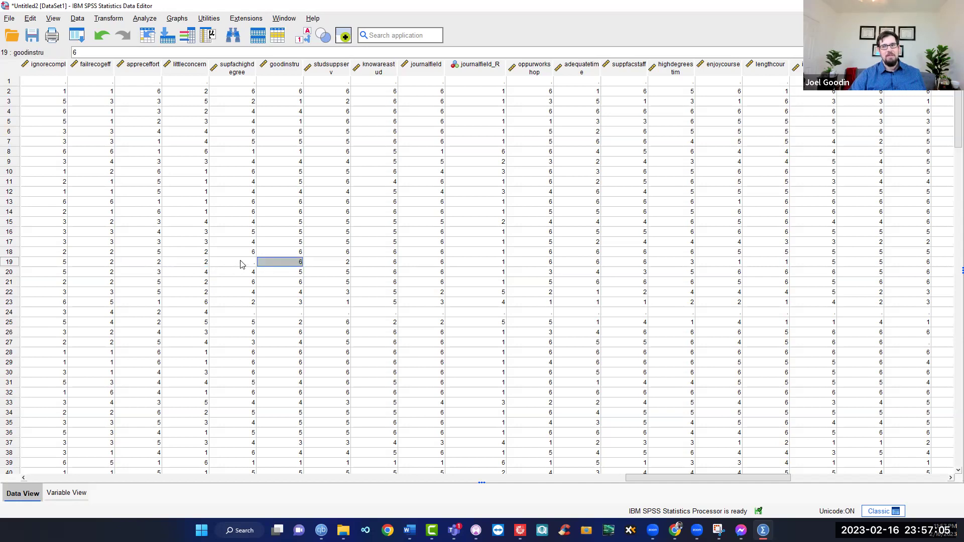
Fill the blank supfachighdegree cell in row 19 with the average value 3.33333
click(240, 263)
text(33)
key(BackSpace)
key(BackSpace)
text(.3)
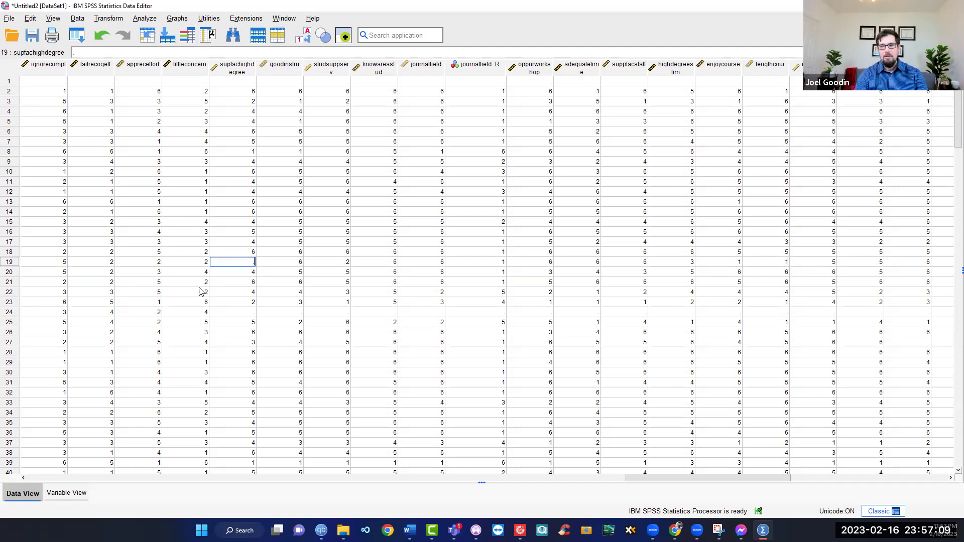
key(BackSpace)
key(BackSpace)
text(3.33333)
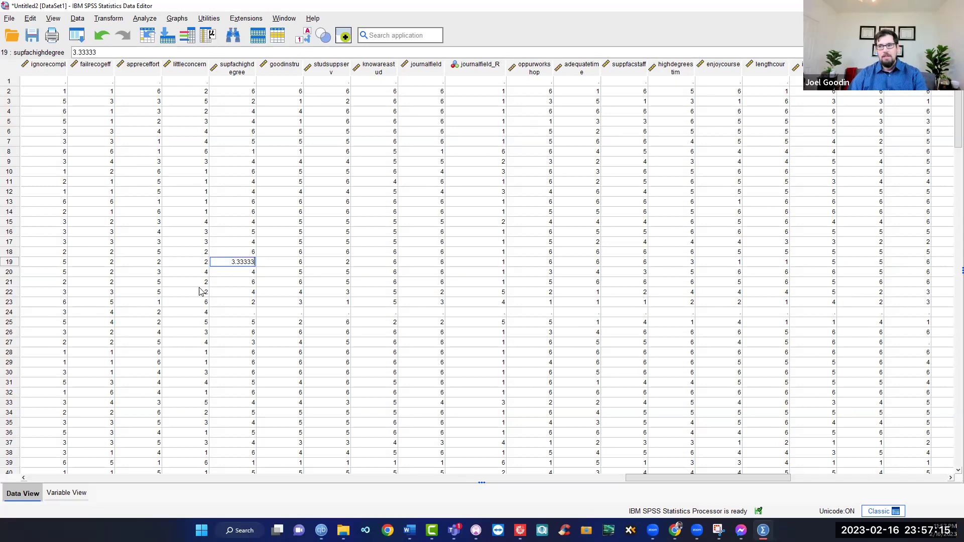
click(245, 282)
Check the full stored decimal value of supfachighdegree in row 19, and clear the cell
click(246, 263)
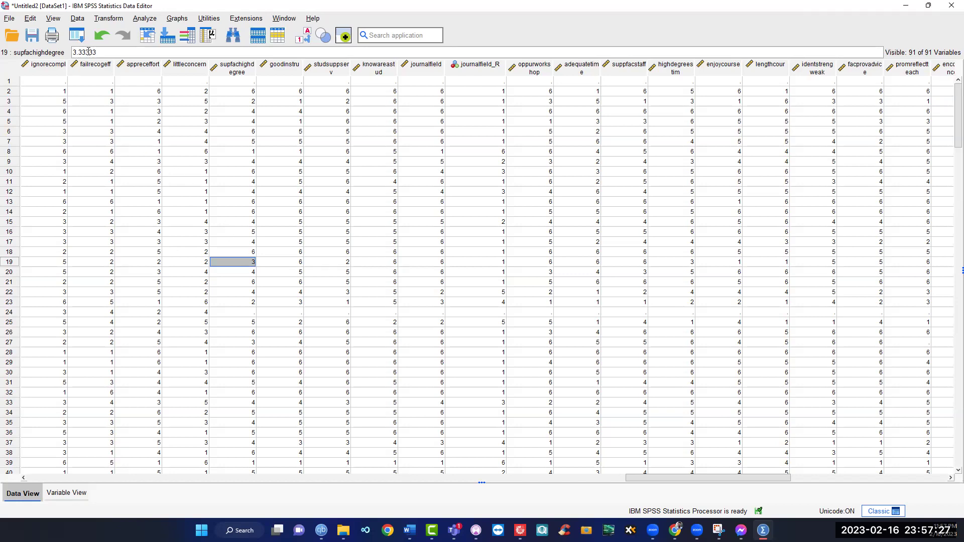
drag(103, 50, 73, 52)
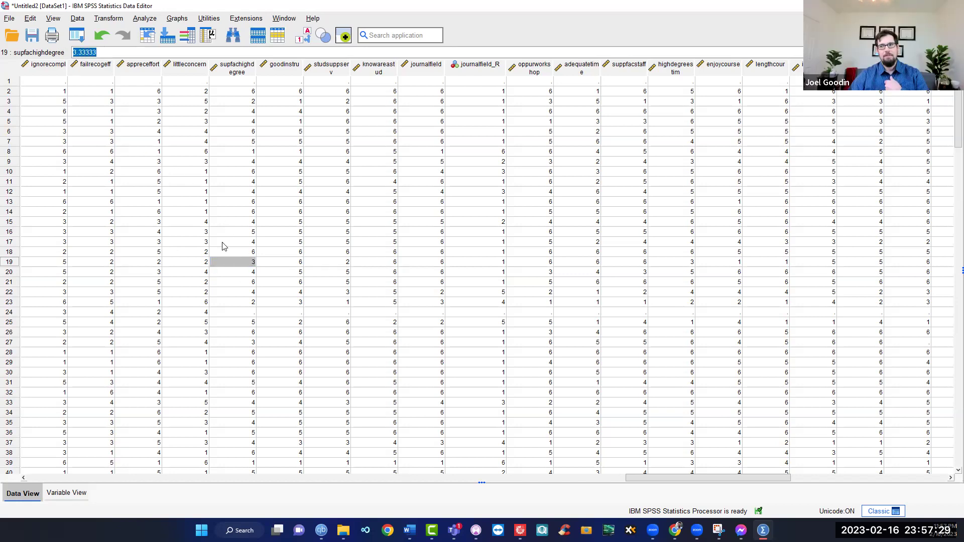
click(232, 264)
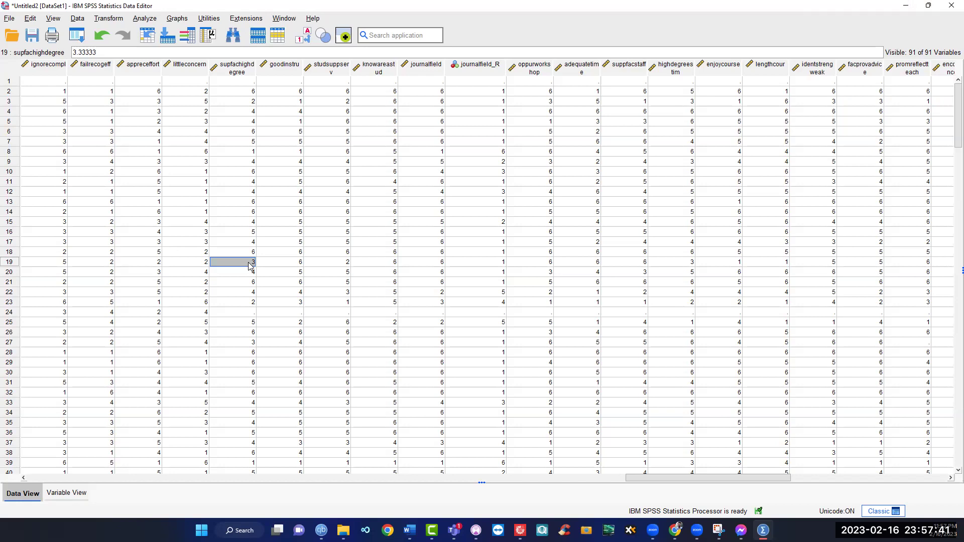
key(BackSpace)
click(279, 274)
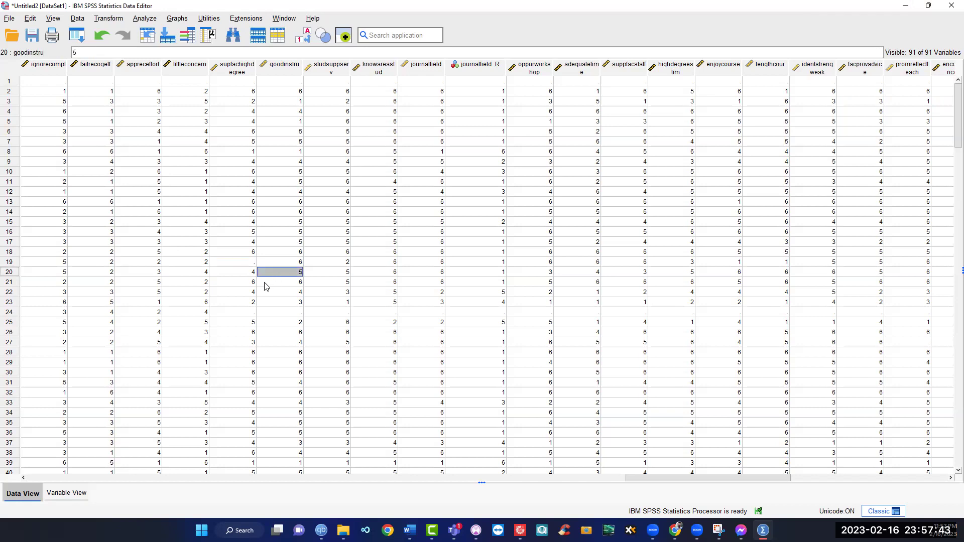
Compare the appreceffort to goodinstru responses in row 19 with those of the neighbouring rows 18 and 20
drag(298, 260, 159, 266)
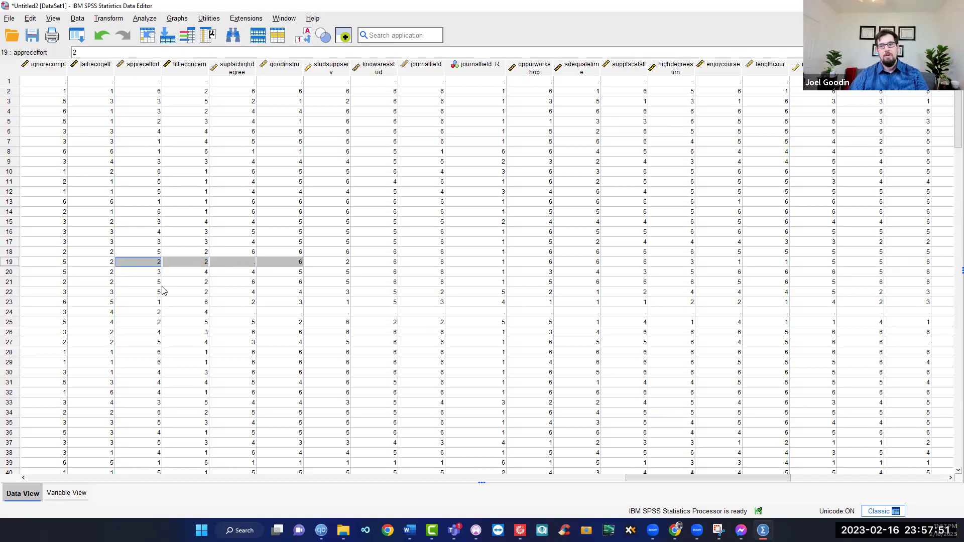
click(253, 273)
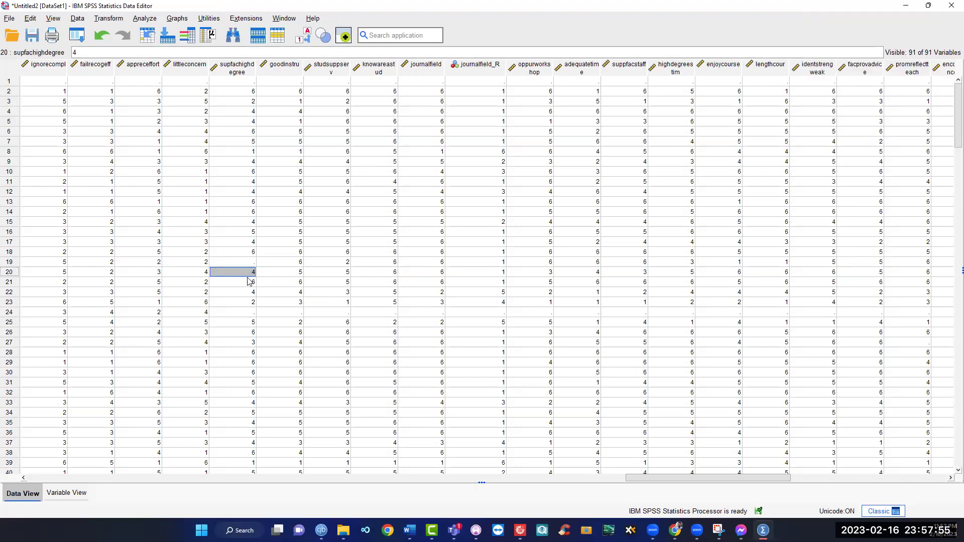
click(252, 265)
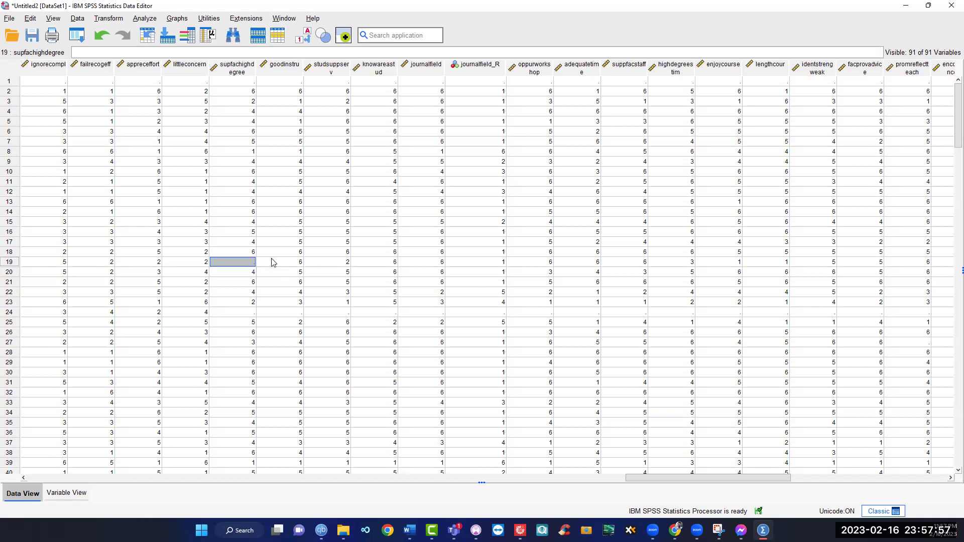
drag(157, 253, 274, 264)
click(176, 272)
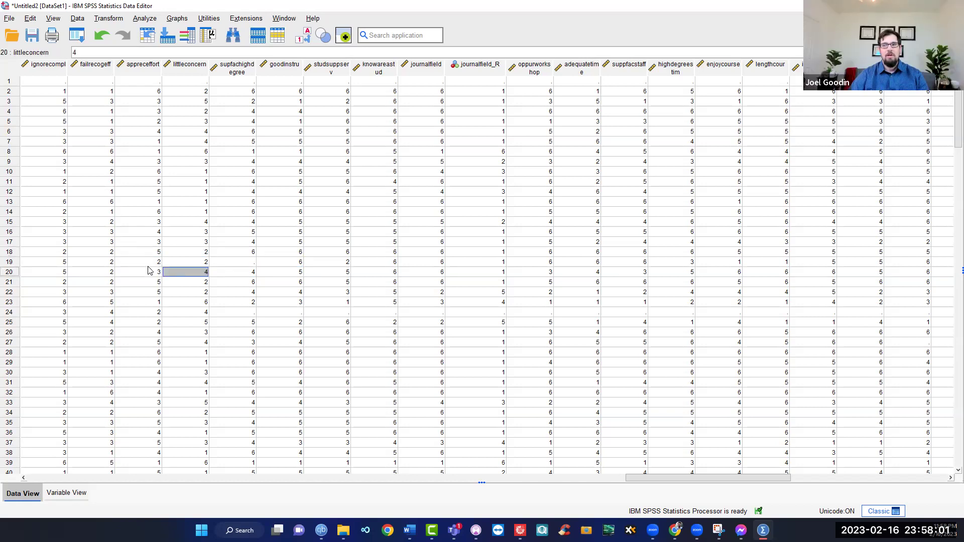
drag(150, 254, 269, 261)
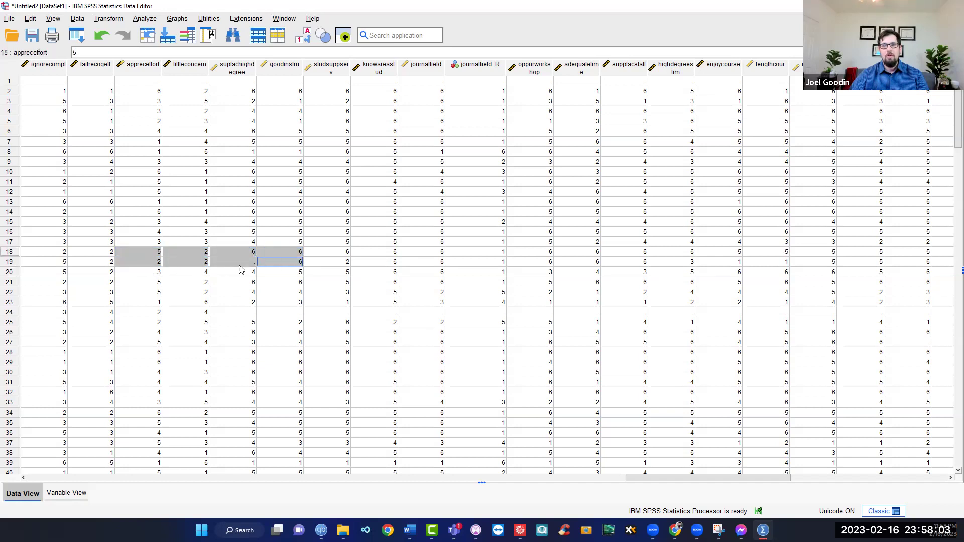
click(179, 265)
drag(155, 265, 262, 266)
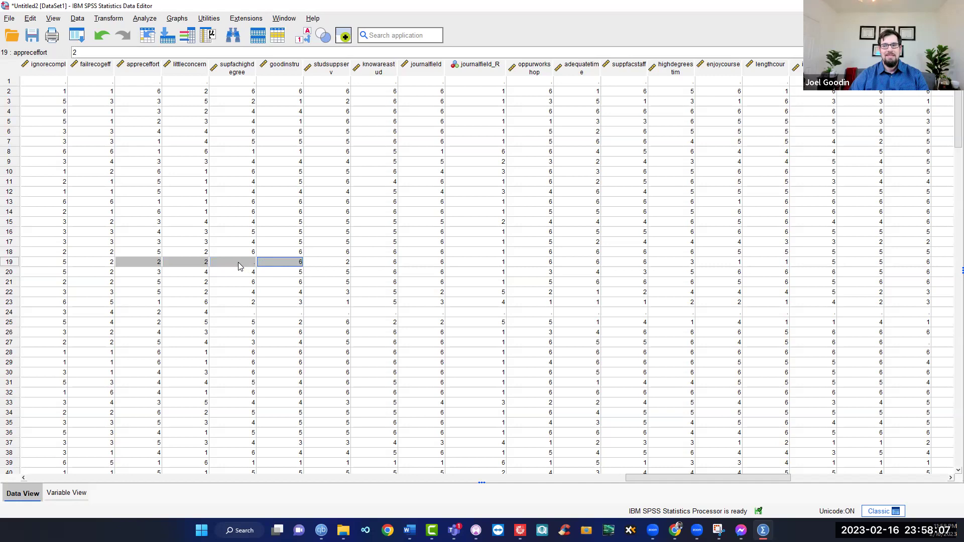
Review row 19 between appreceffort and goodinstru, weighing the blank supfachighdegree cell against the answered items of the group
click(239, 266)
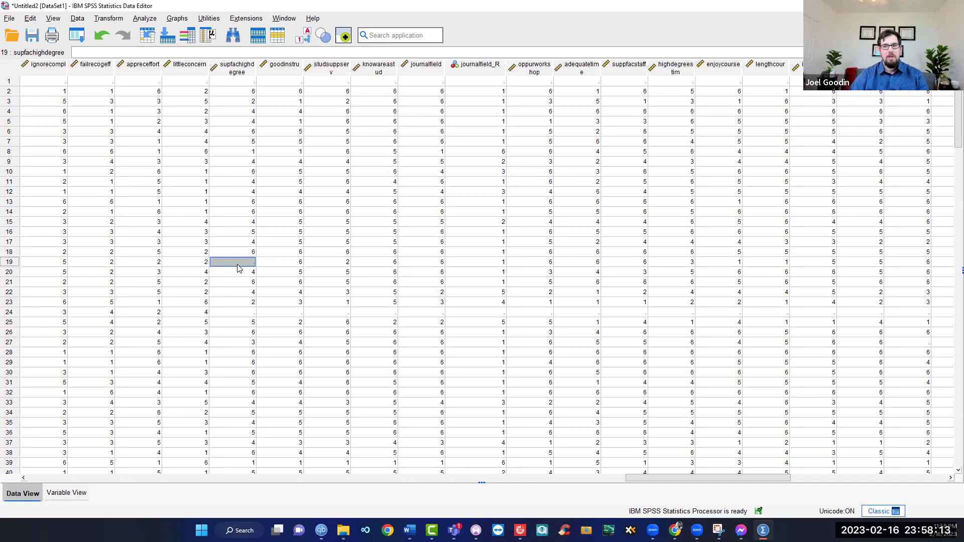
drag(164, 267, 260, 264)
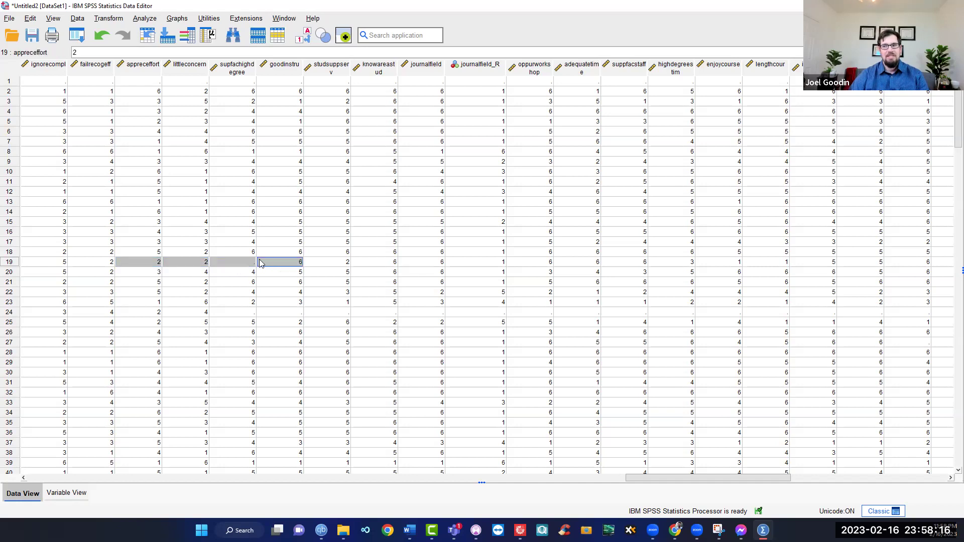
click(234, 266)
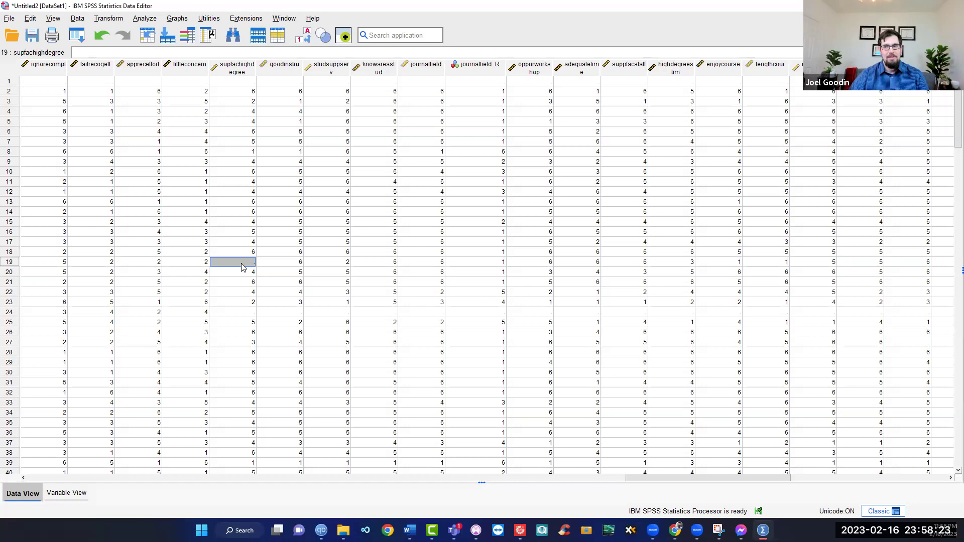
drag(269, 265, 166, 266)
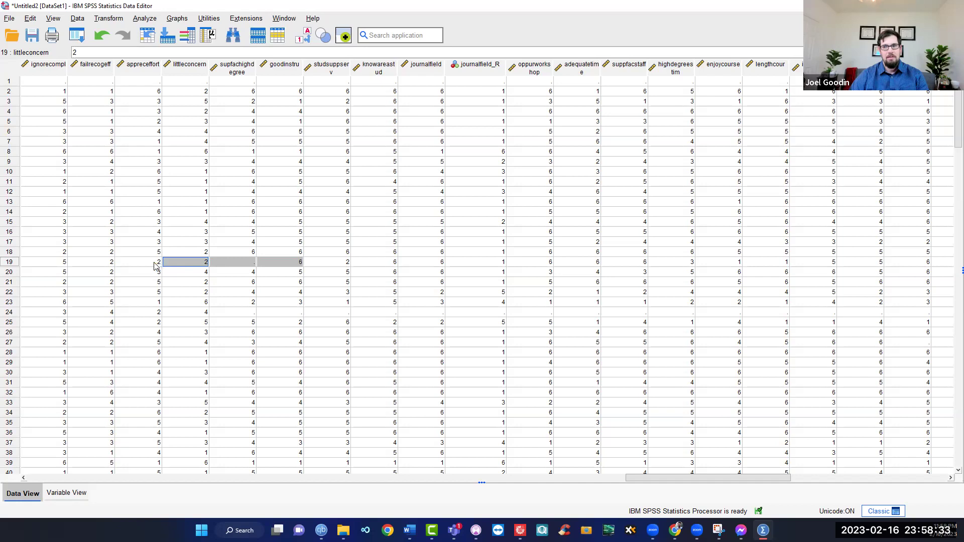
click(155, 266)
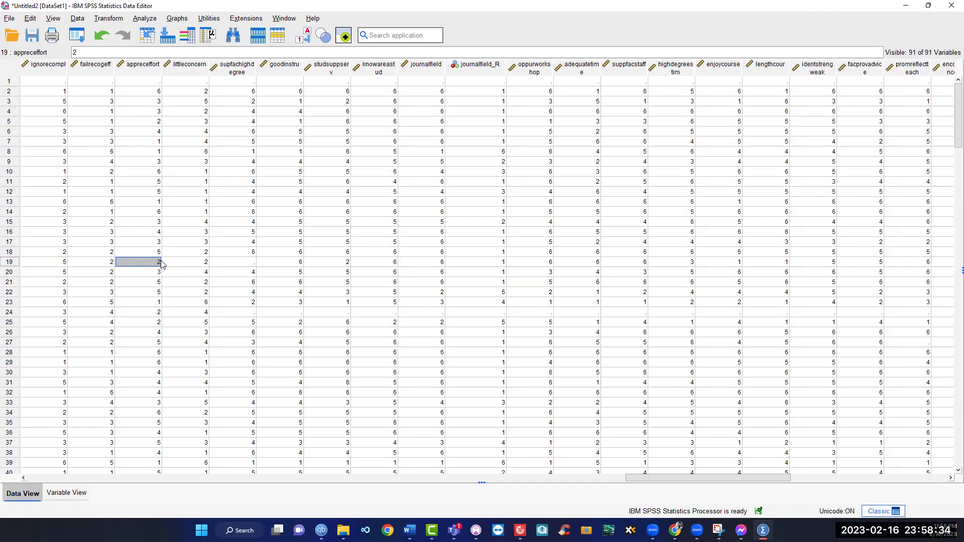
click(246, 264)
drag(292, 261, 155, 266)
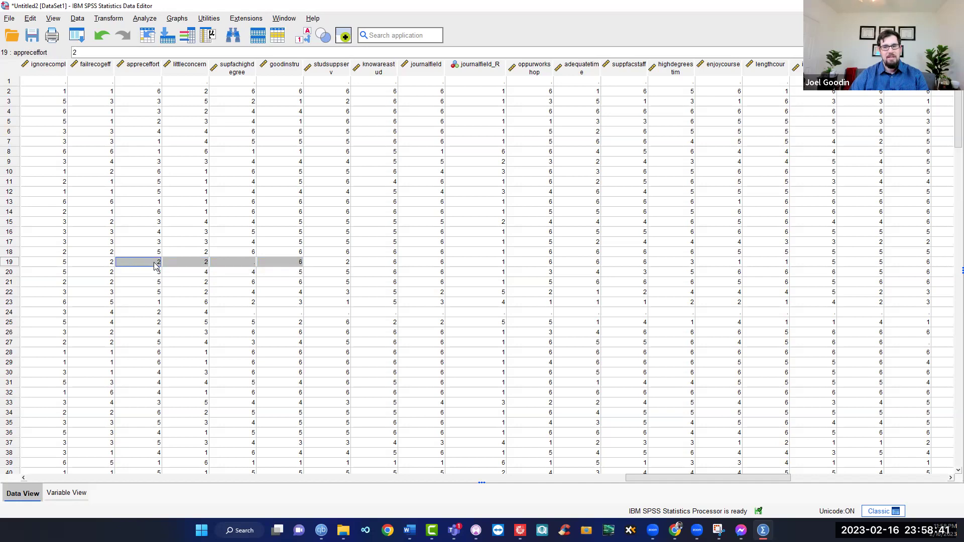
Enter 3.3333333 for supfachighdegree in row 19 and review the filled-in item group from appreceffort to goodinstru
click(244, 264)
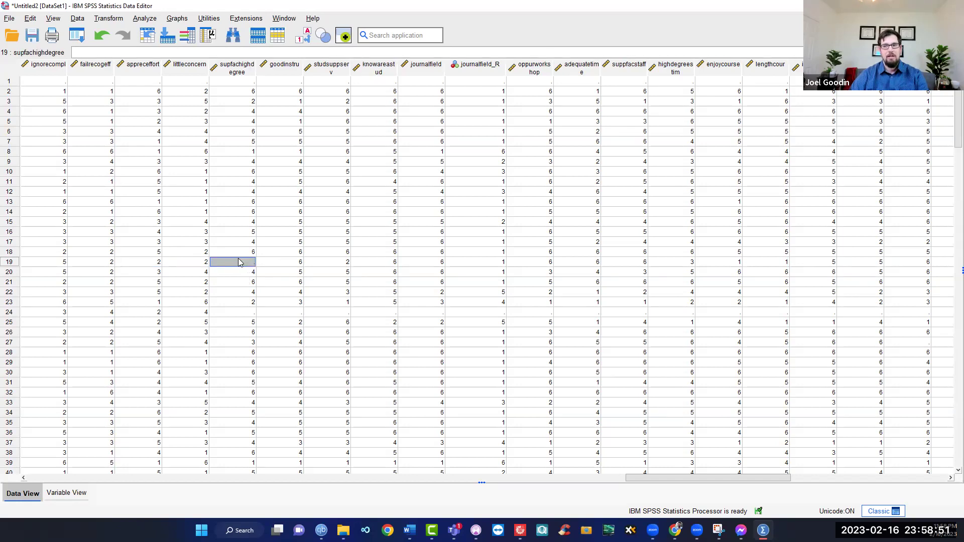
text(3.3333333)
key(Return)
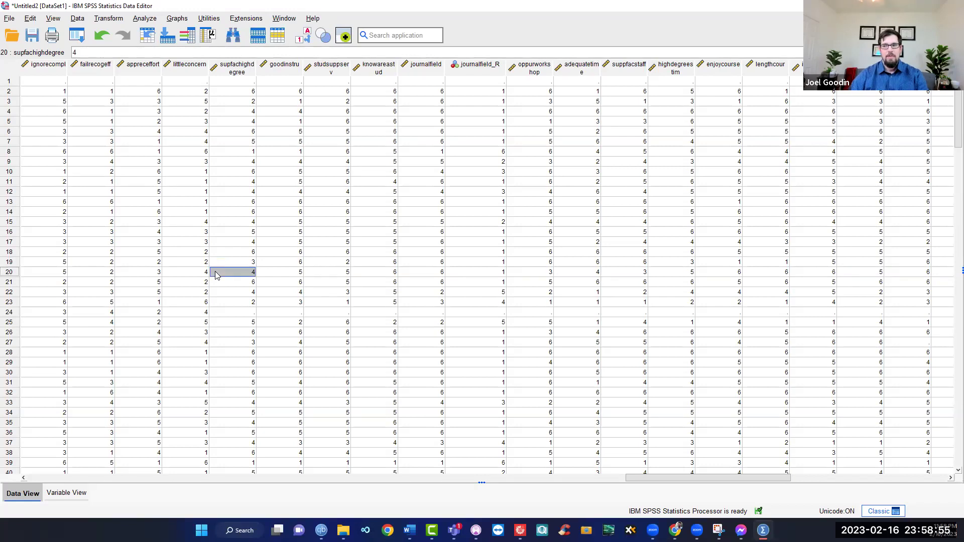
drag(153, 262, 271, 261)
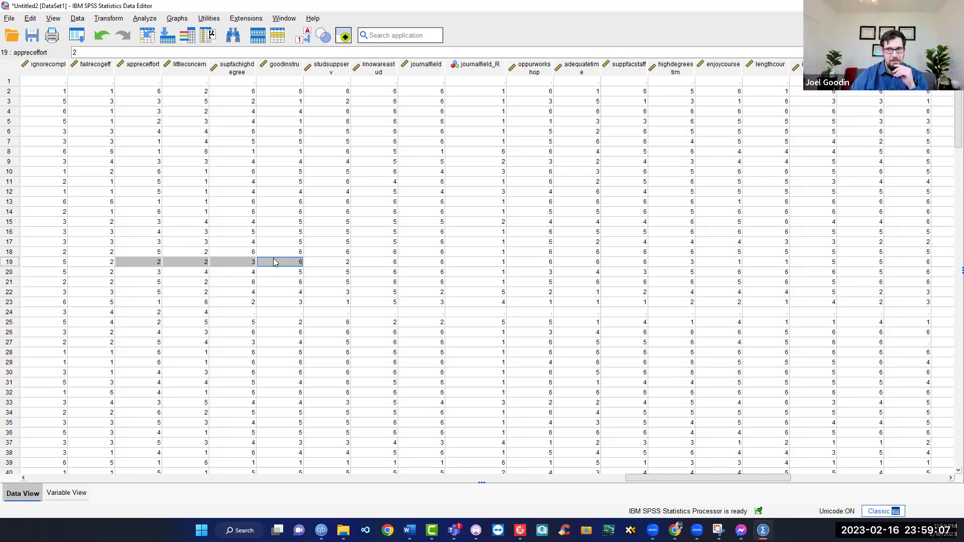
Remove the imputed supfachighdegree value from row 19, leaving the cell blank
click(240, 262)
key(BackSpace)
click(242, 282)
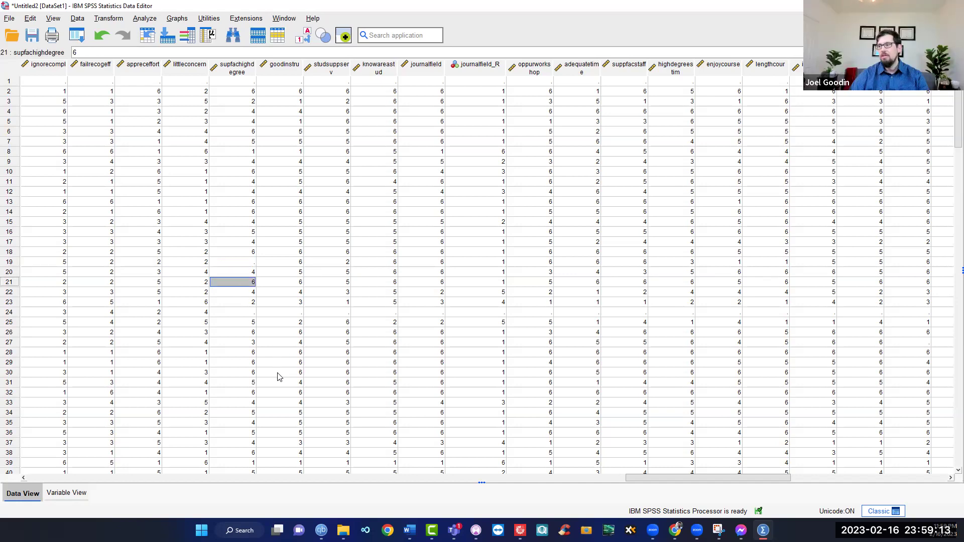
Go back to the Gender variable, review the codes and labels defined in its value labels, and close the dialog
drag(645, 475, 26, 487)
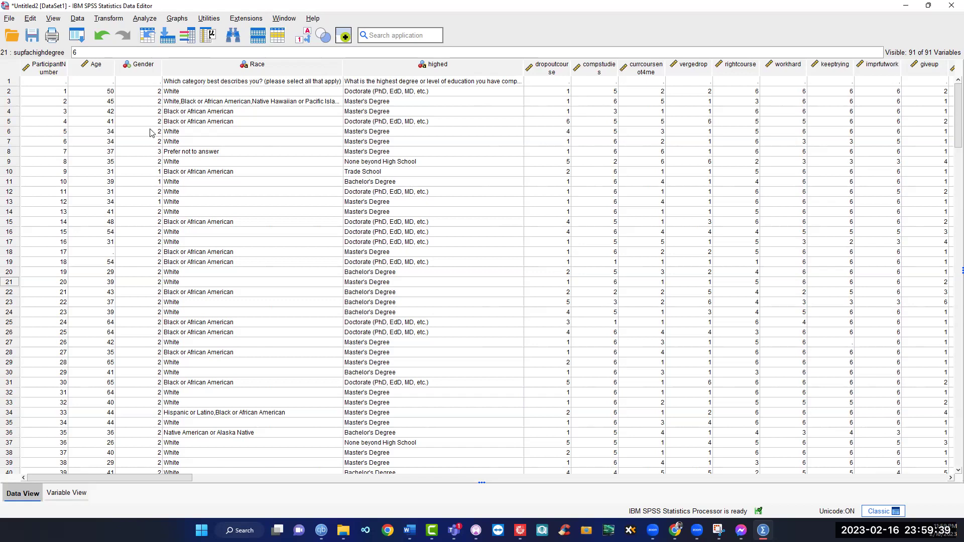
double_click(153, 71)
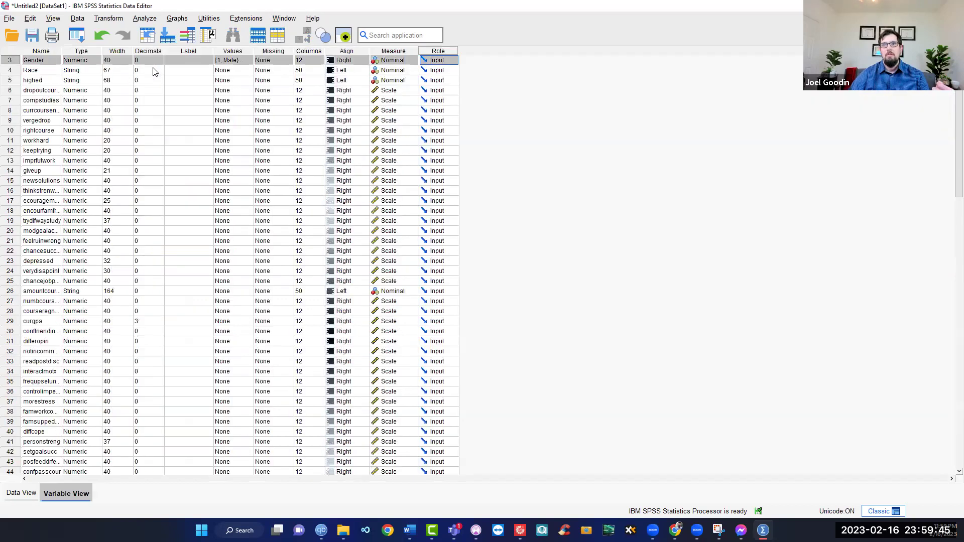
click(237, 61)
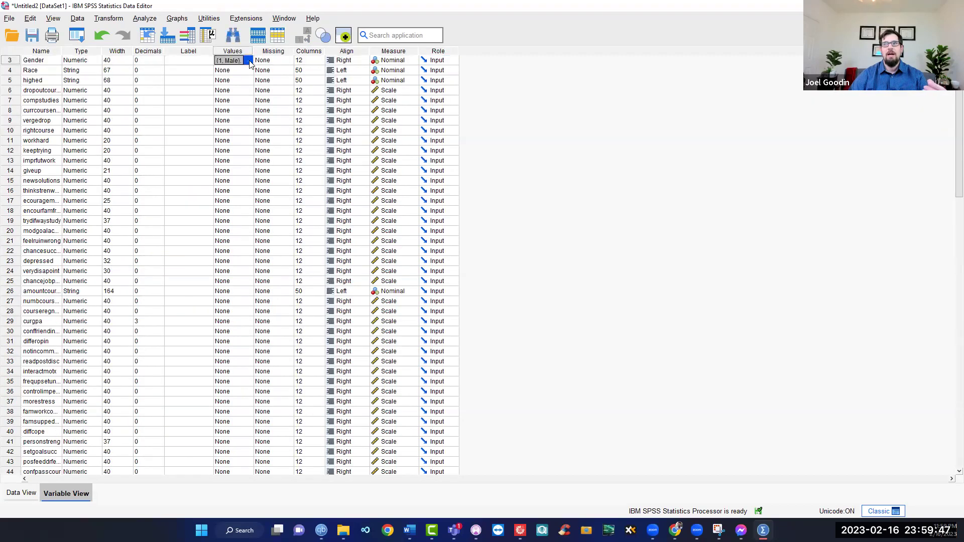
click(248, 61)
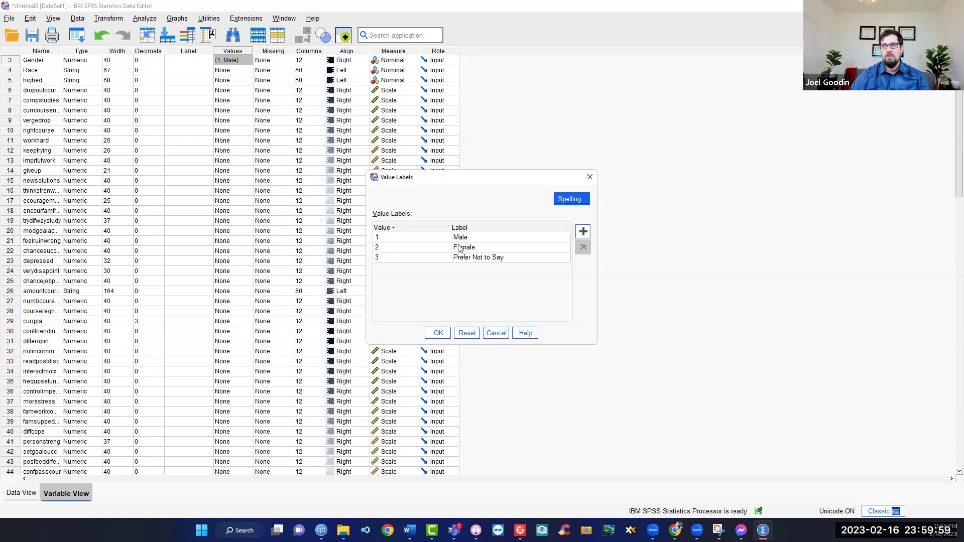
click(439, 332)
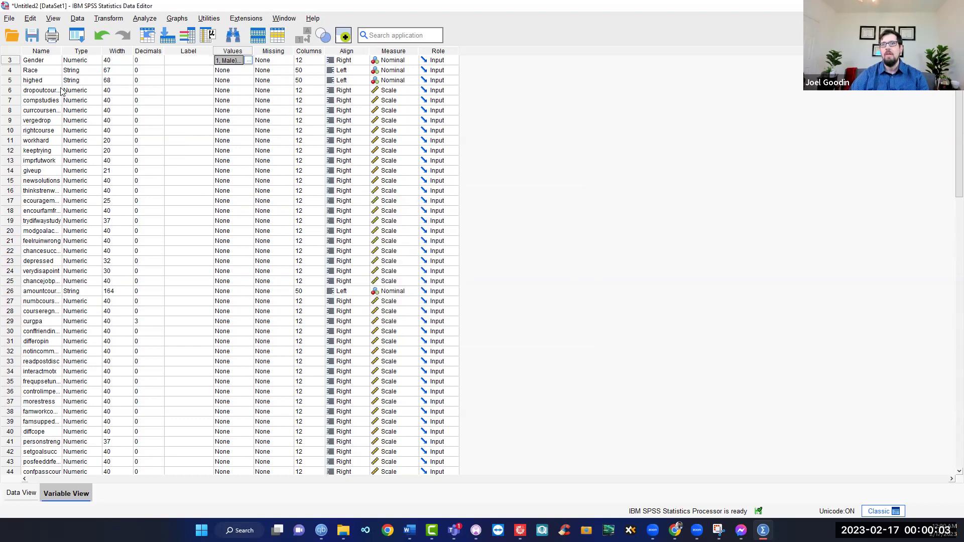
Move back and forth between the data columns and variable definitions of Gender, Race, dropoutcourse and currcoursenot4me
double_click(9, 62)
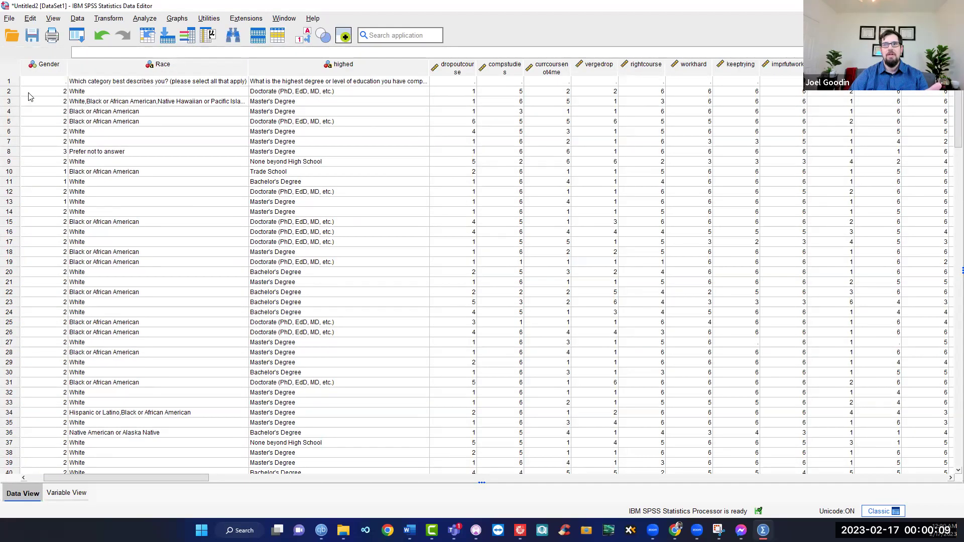
mouse_move(135, 69)
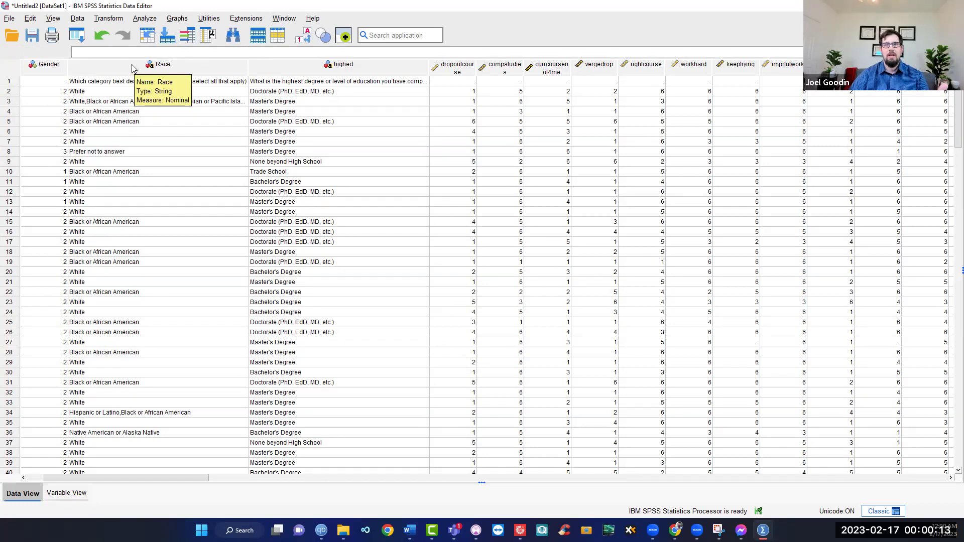
double_click(132, 69)
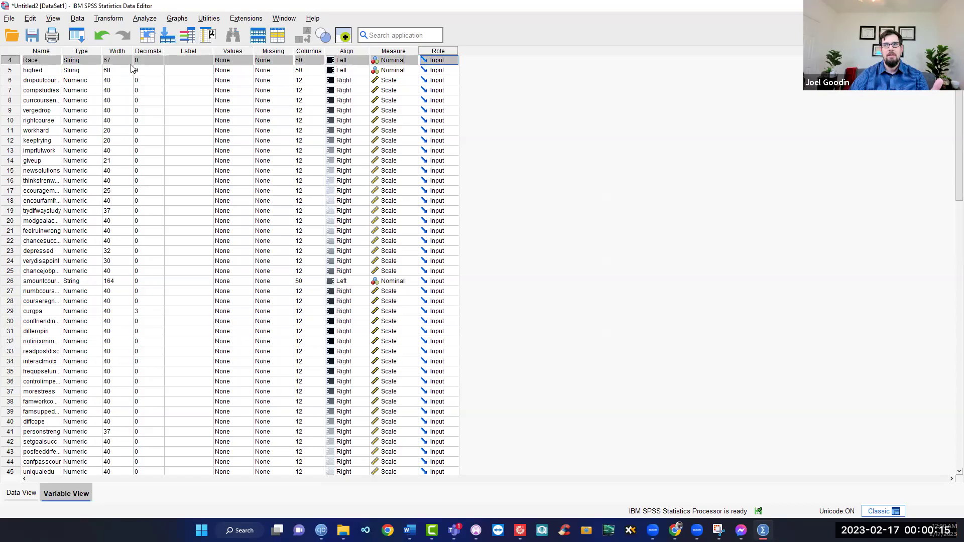
double_click(17, 82)
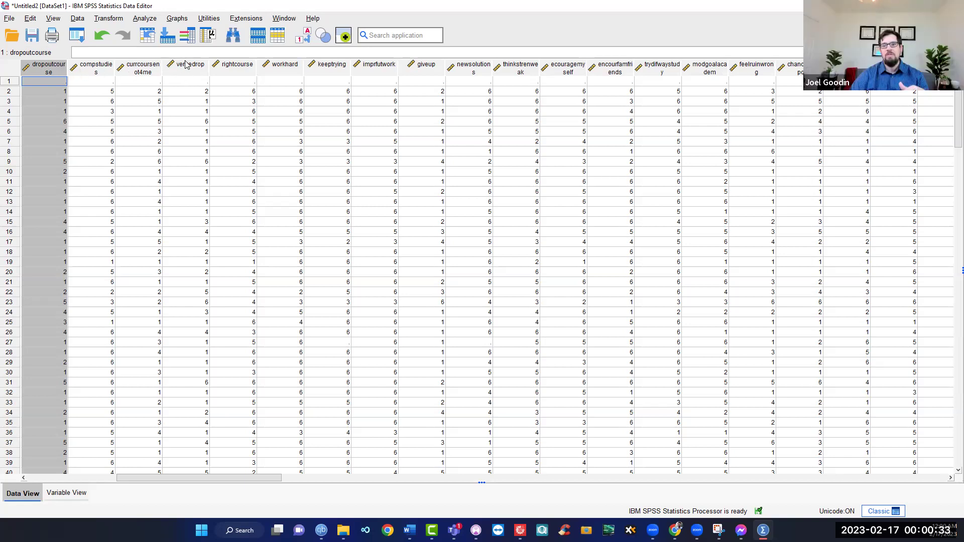
click(67, 494)
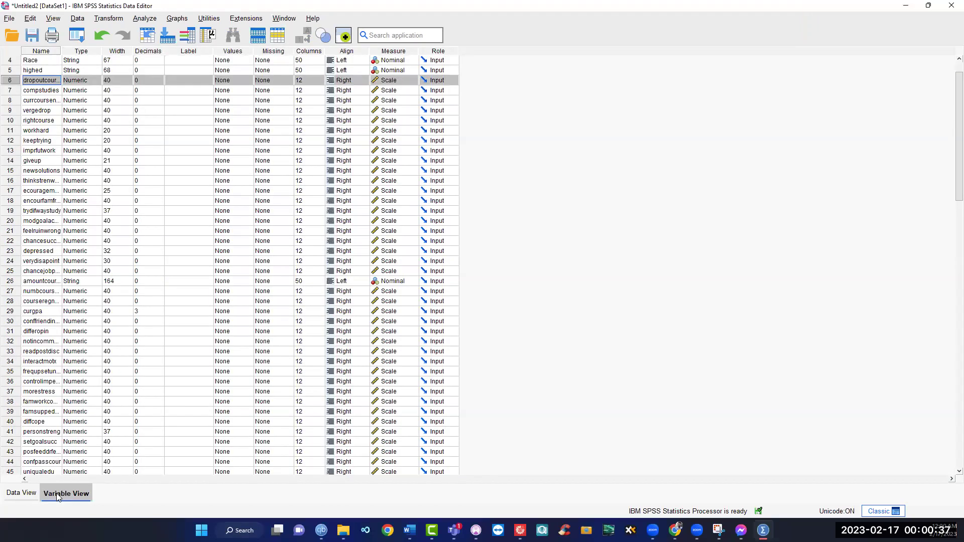
key(ctrl+t)
click(21, 492)
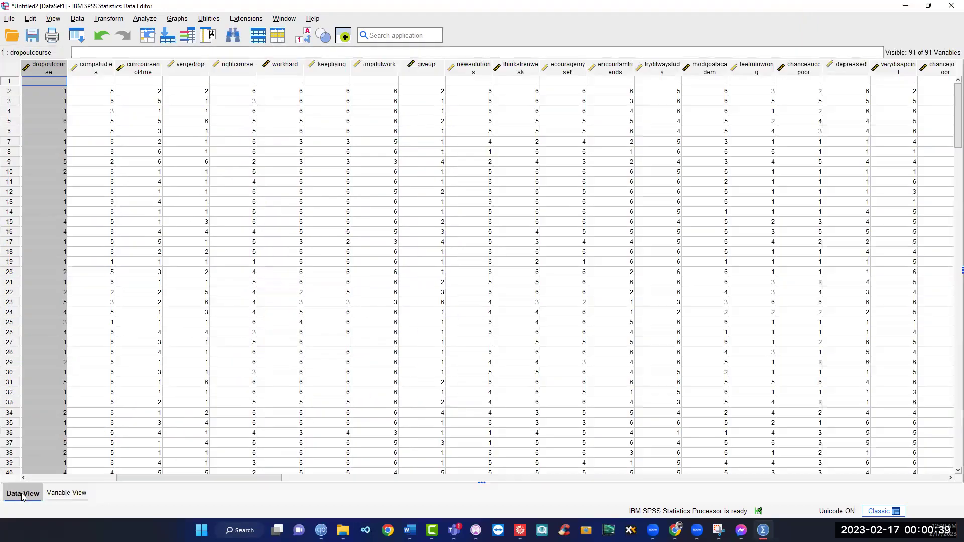
double_click(146, 73)
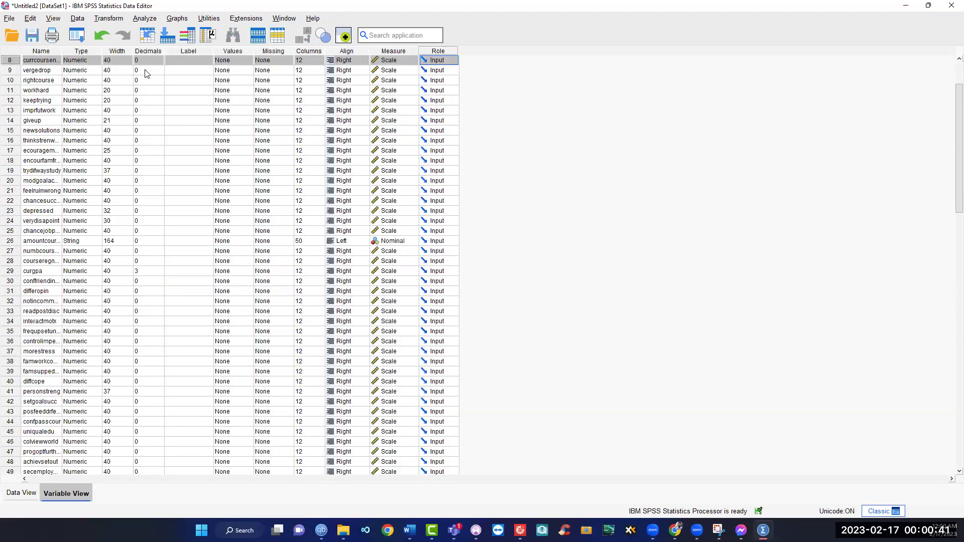
Compare Race's string type and value labels with Gender's coded definition, closing the Race value labels without defining any
scroll(235, 88, up, 3)
click(239, 81)
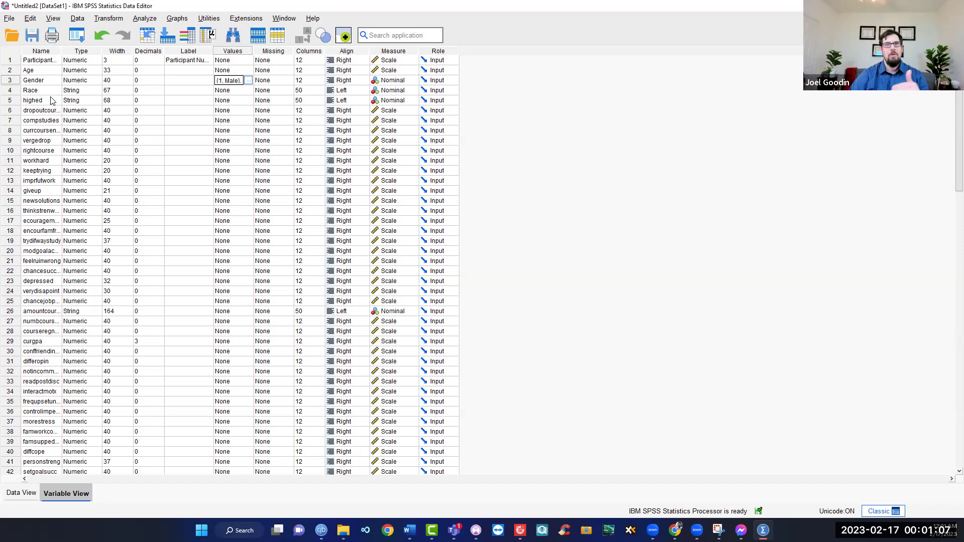
click(78, 92)
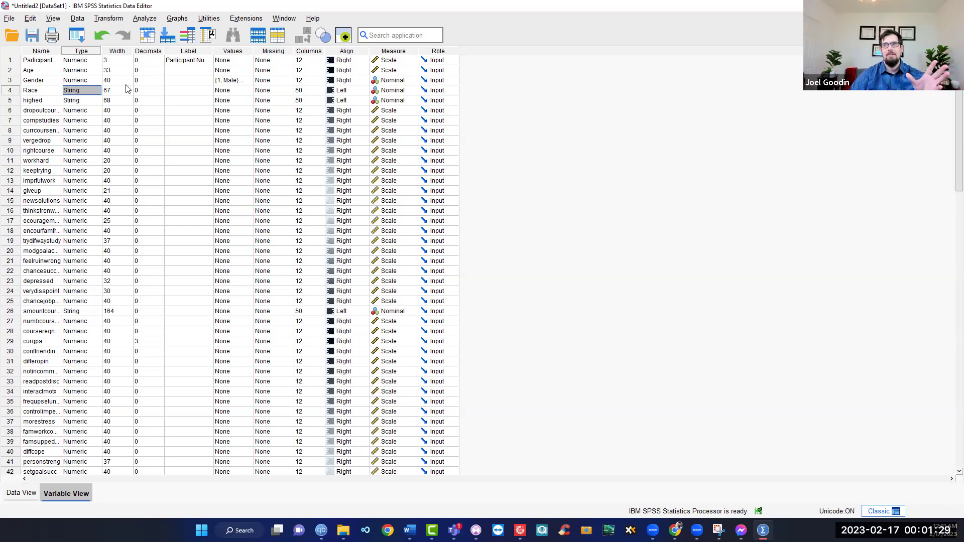
click(241, 92)
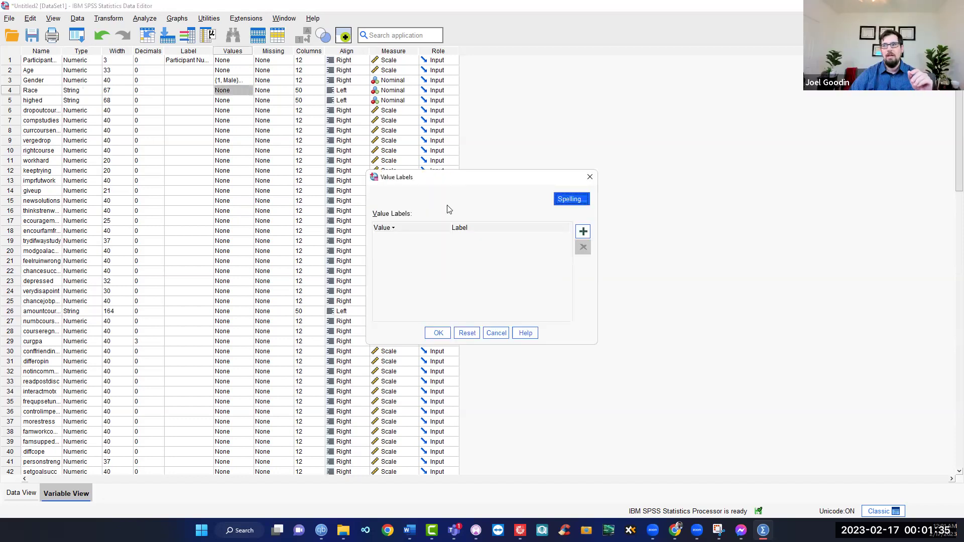
click(496, 333)
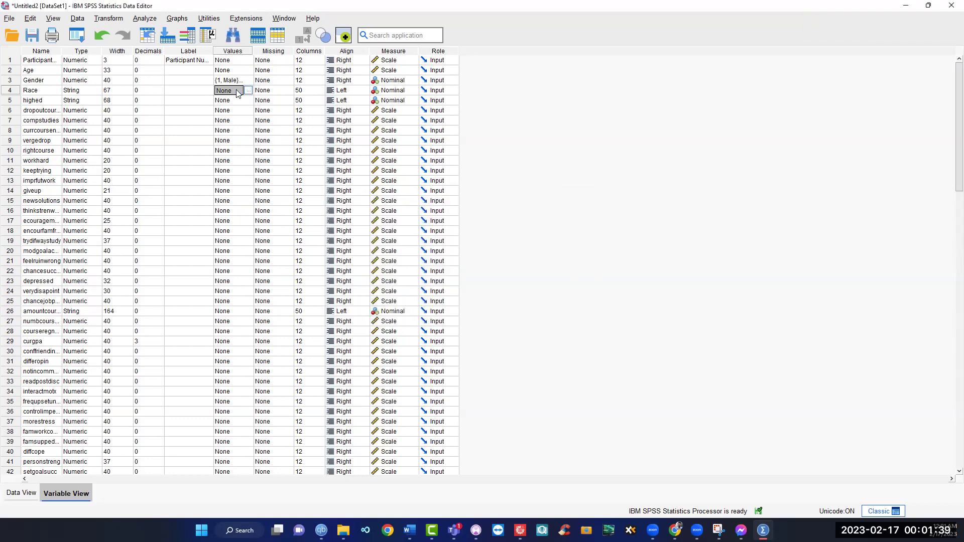
click(81, 52)
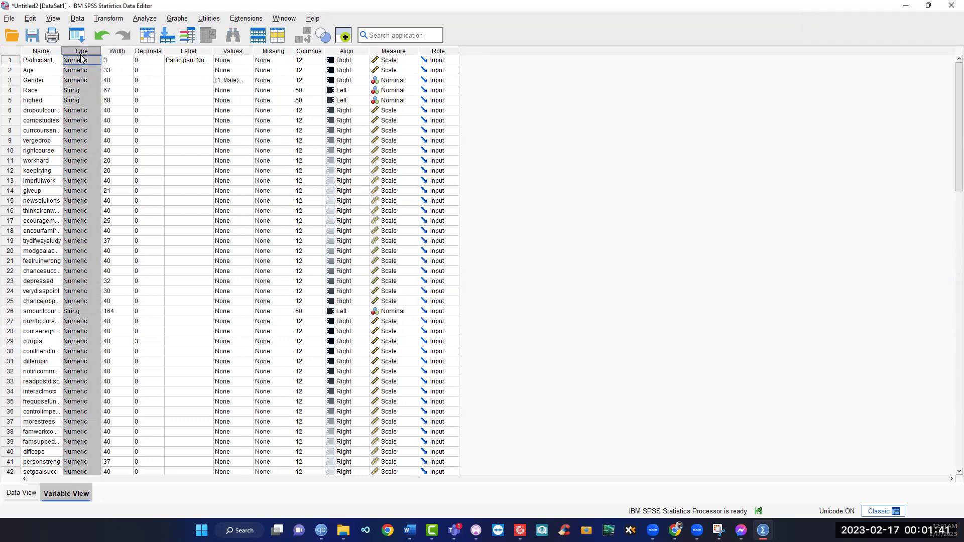
Go to the Gender data column and switch between its value labels and numeric codes, ending on the codes
click(10, 82)
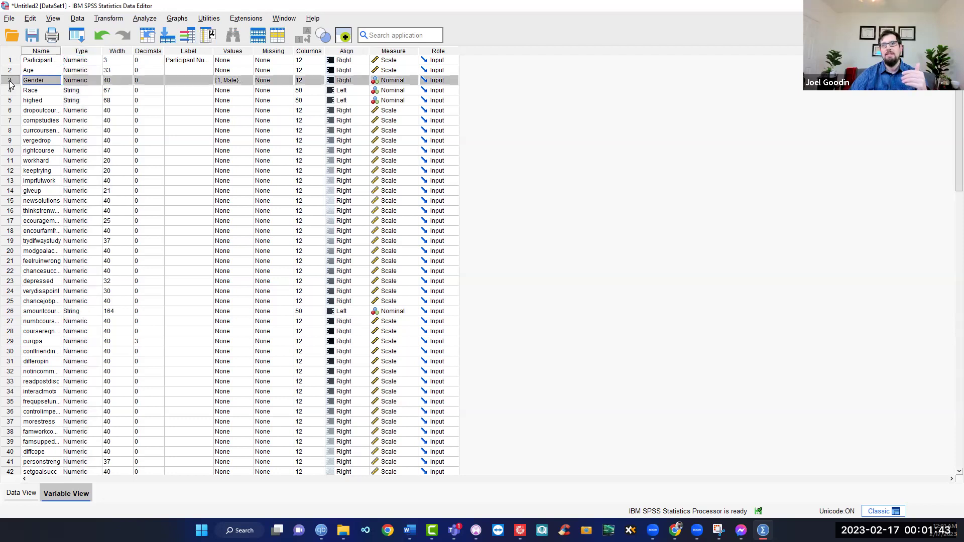
double_click(10, 82)
click(196, 163)
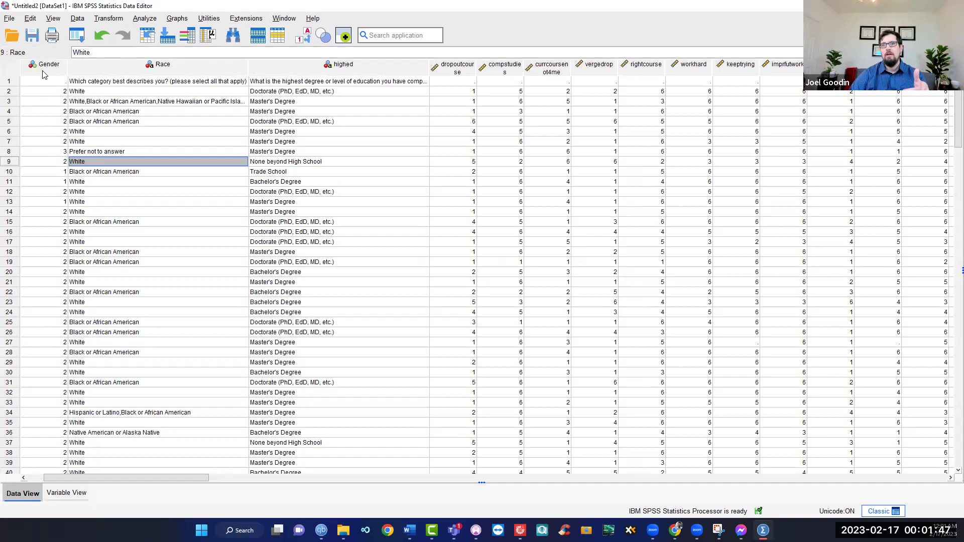
click(300, 37)
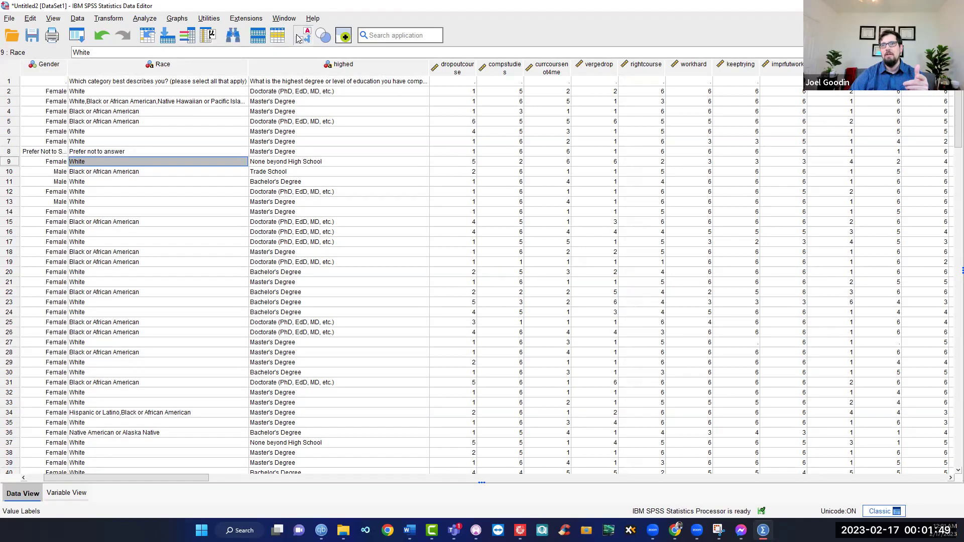
click(298, 38)
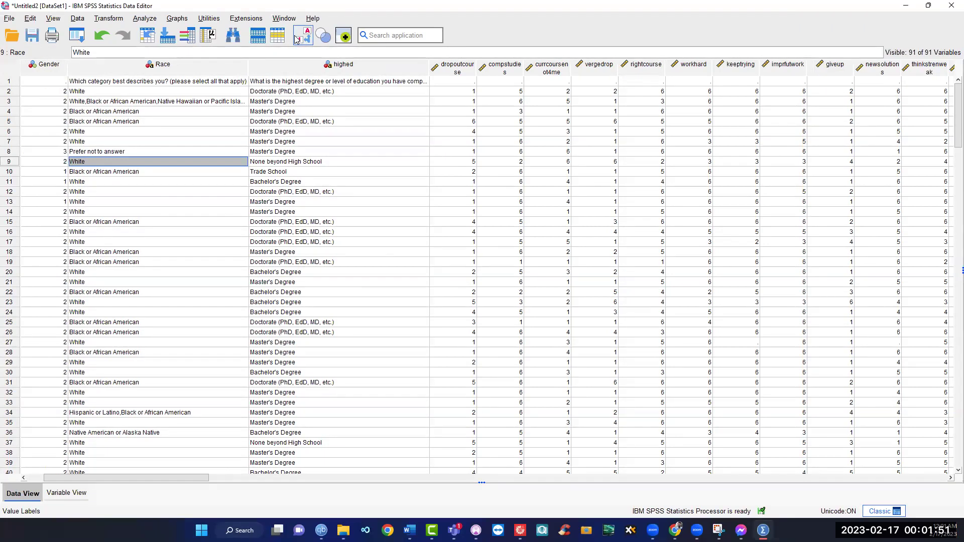
click(298, 38)
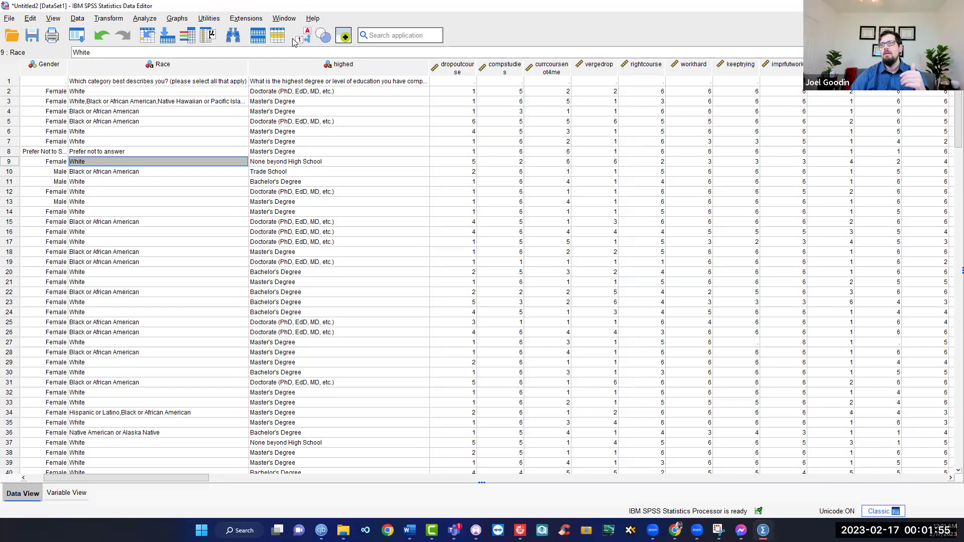
click(300, 38)
Find the race coding list below the last data row, in rows 188 to 196 of the Race column
scroll(156, 181, down, 6)
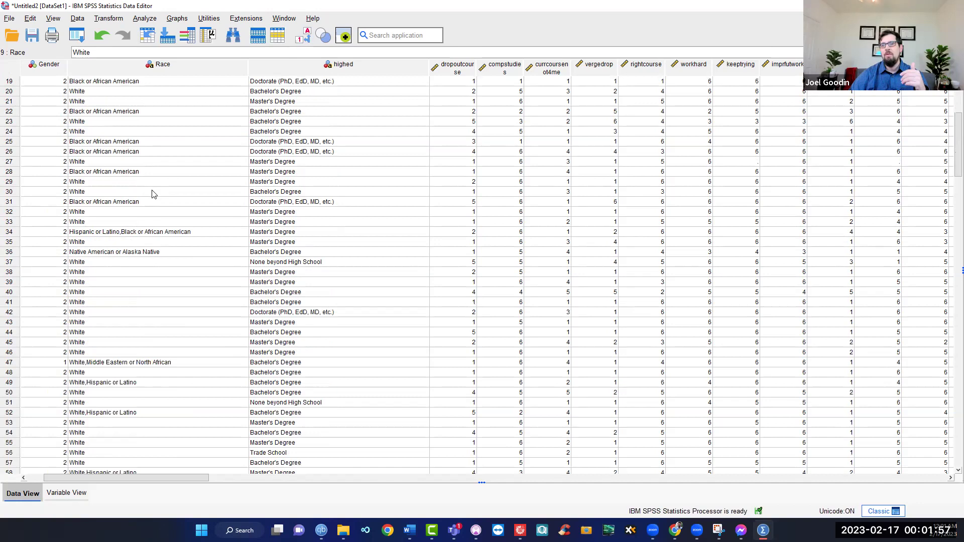
scroll(153, 195, down, 20)
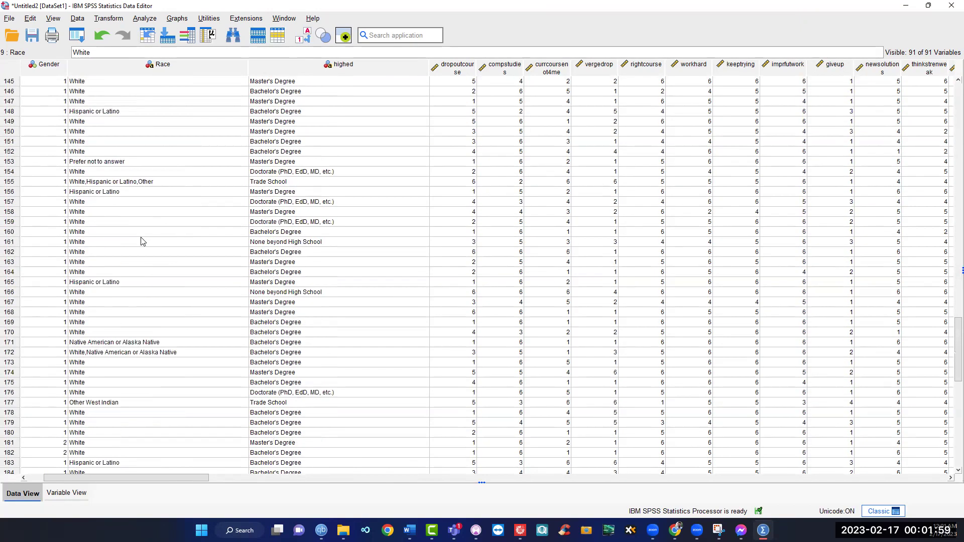
scroll(144, 243, down, 12)
scroll(146, 244, up, 2)
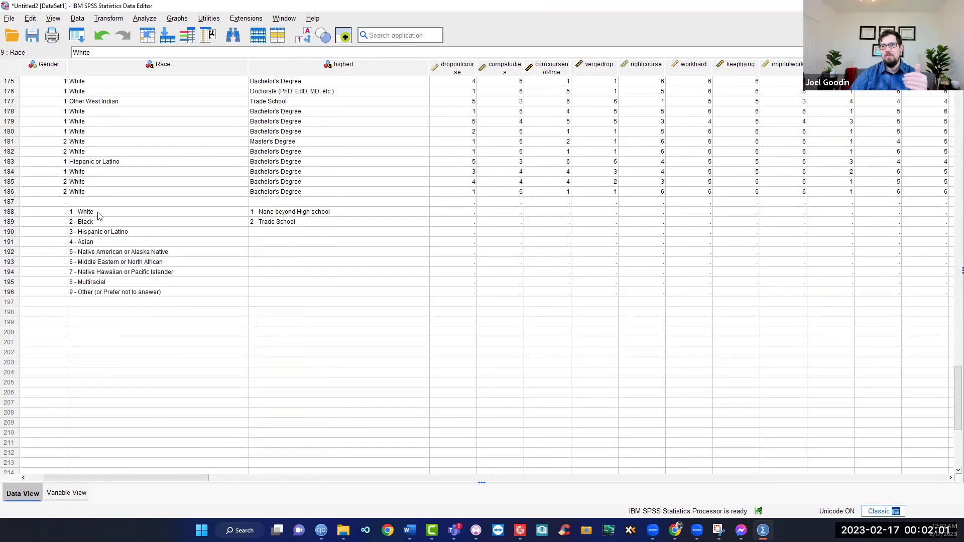
drag(99, 216, 112, 295)
click(108, 293)
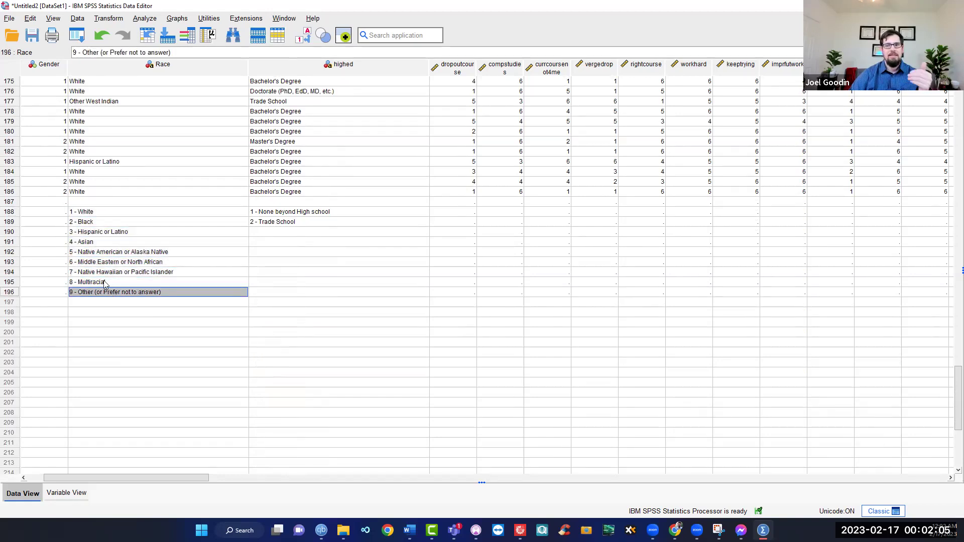
Read through the planned race codes from 1 - White to 9 - Other (or Prefer not to answer)
click(114, 214)
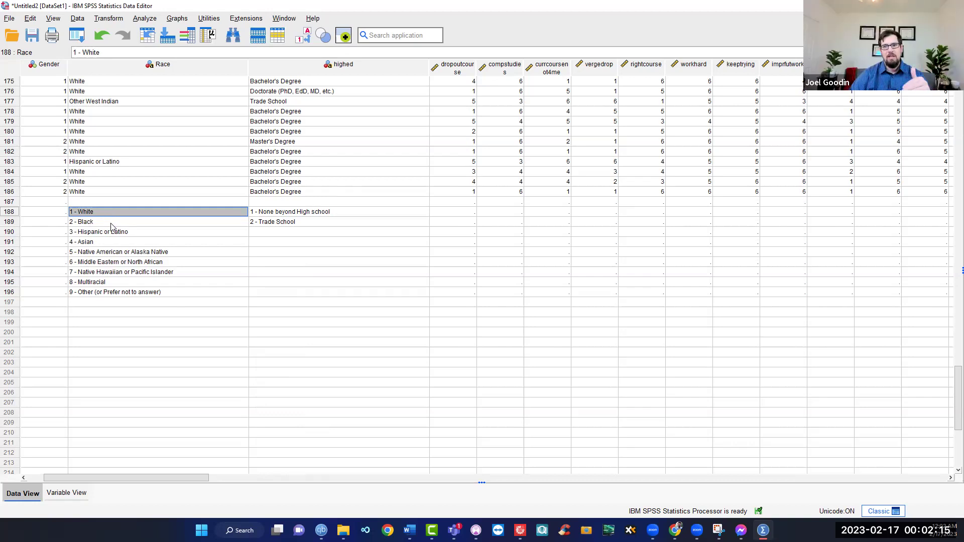
click(112, 232)
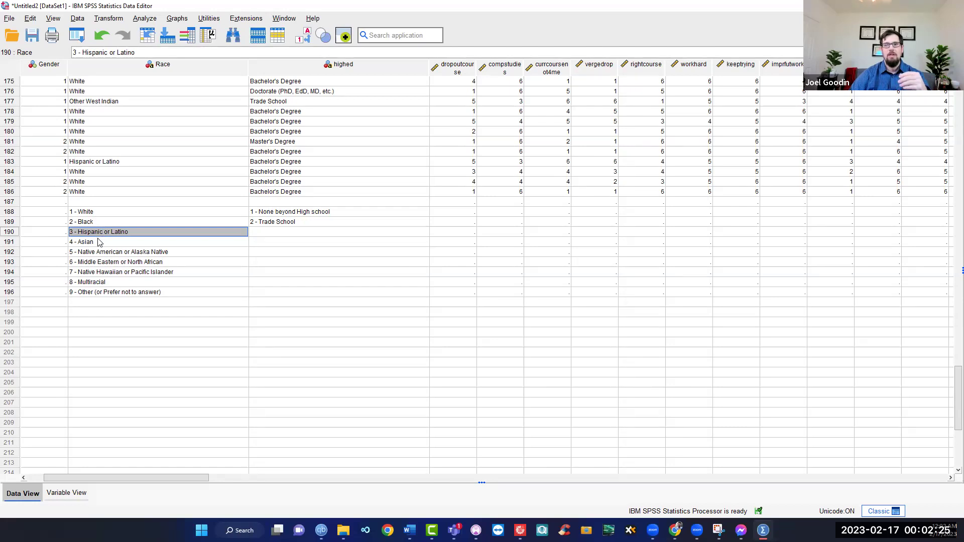
click(100, 282)
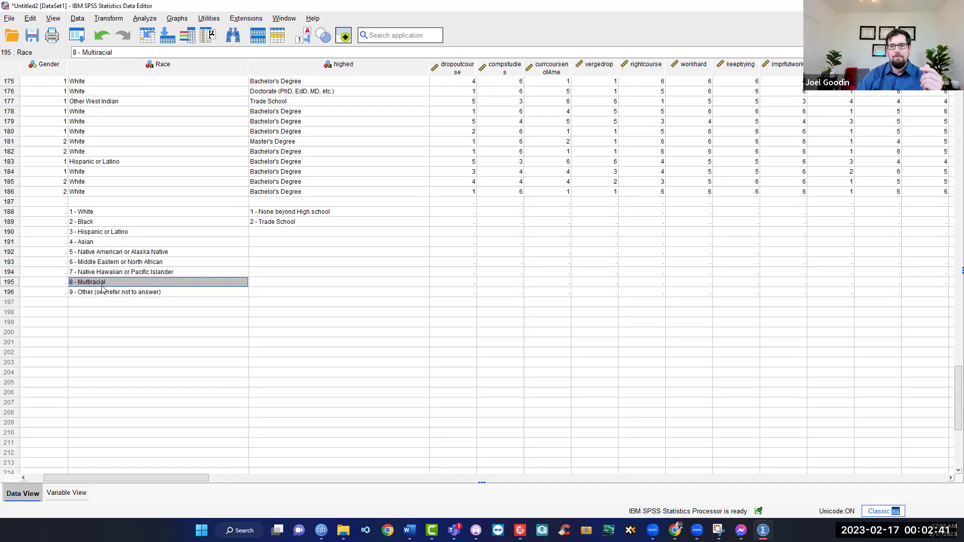
click(105, 302)
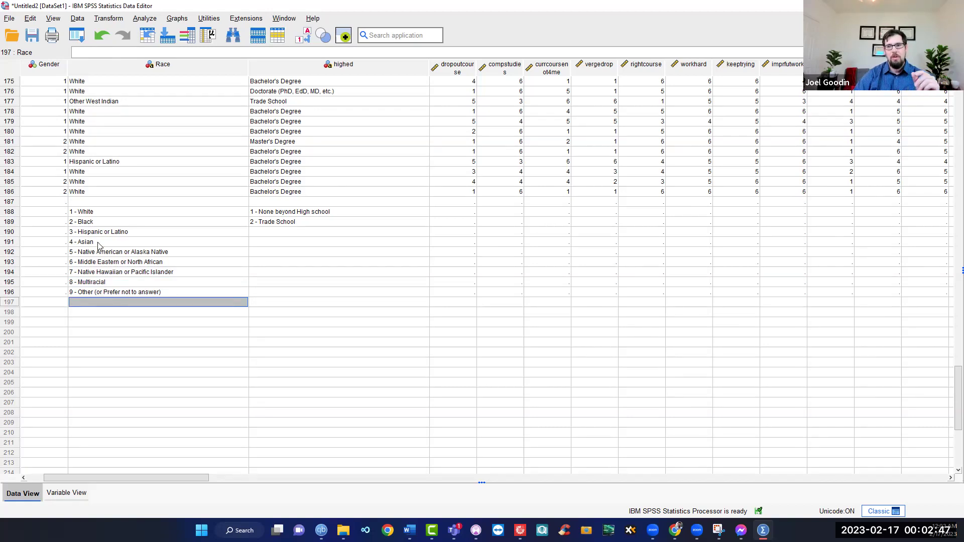
Compare the Asian, Middle Eastern or North African, and Native Hawaiian or Pacific Islander codes in the race coding list
click(115, 214)
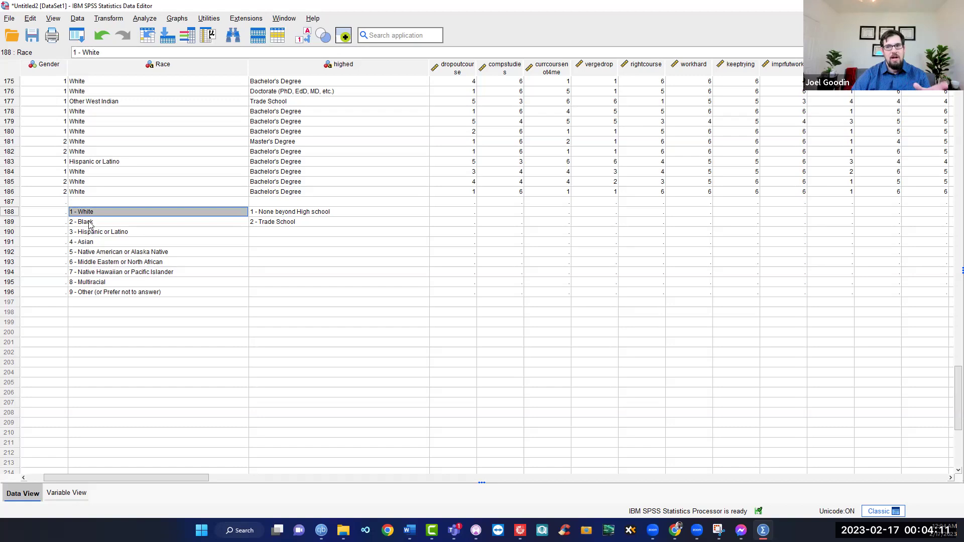
click(98, 264)
click(88, 243)
click(97, 264)
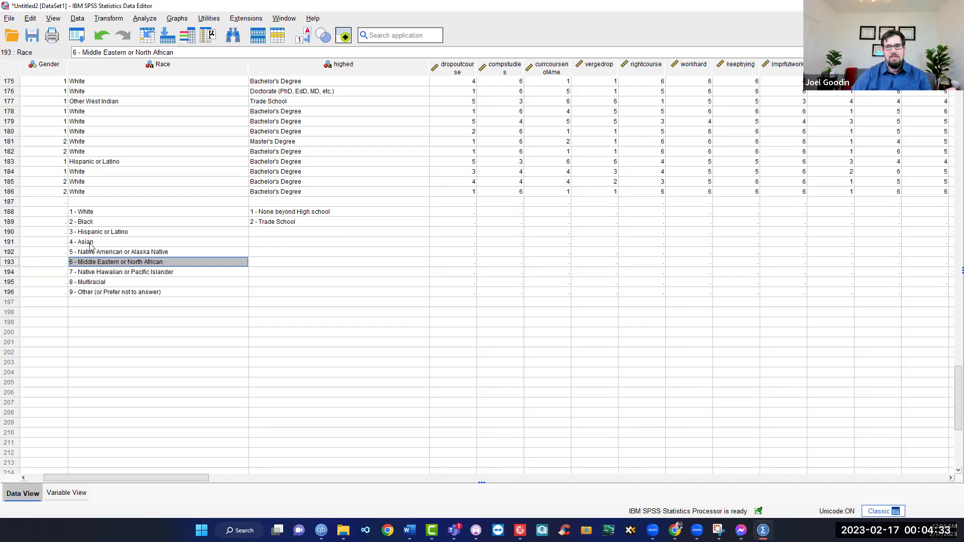
click(91, 243)
click(94, 265)
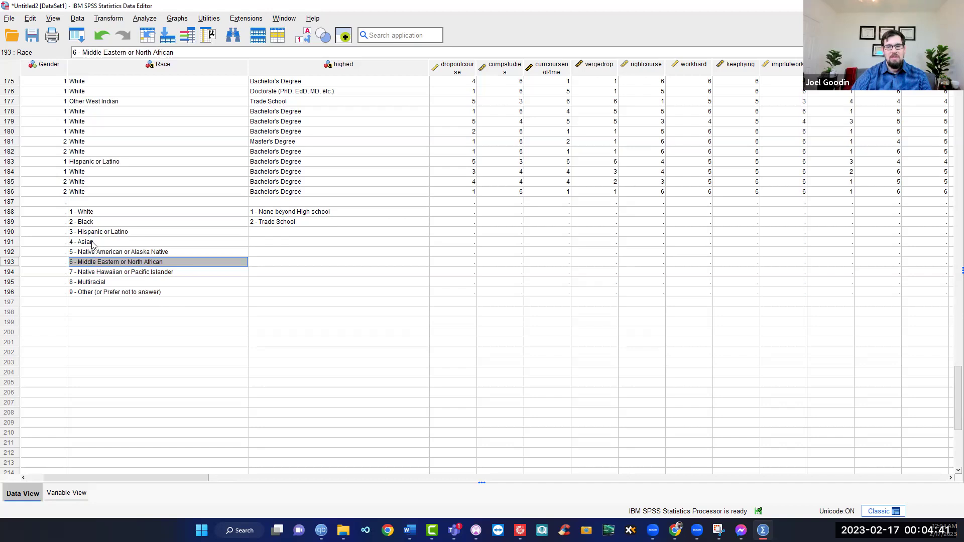
click(97, 275)
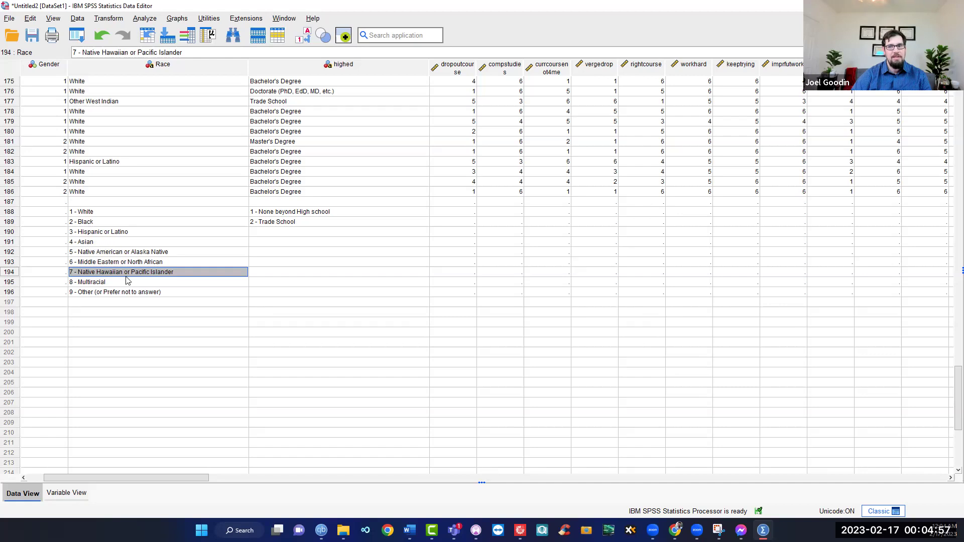
Weigh the Multiracial code against the single-race categories, from White to Middle Eastern or North African
click(106, 283)
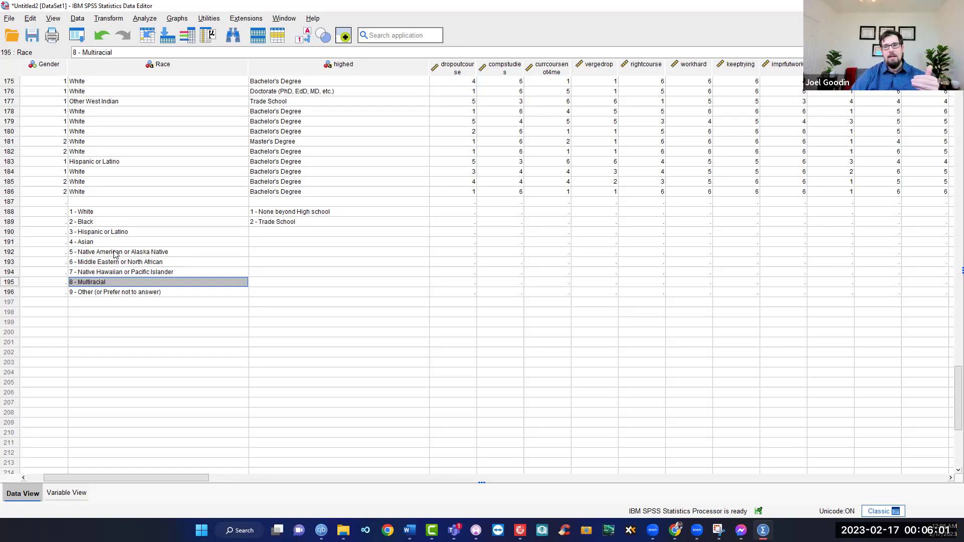
click(114, 254)
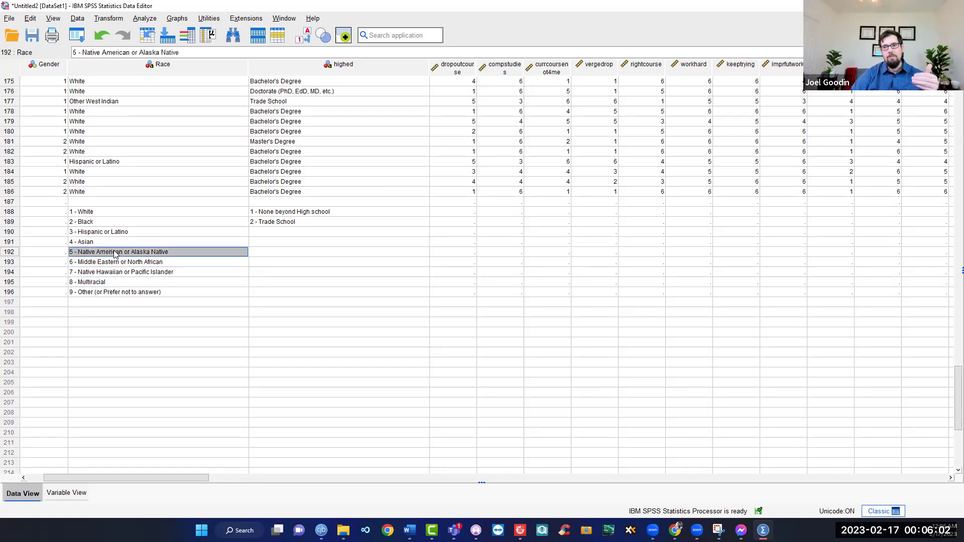
click(111, 215)
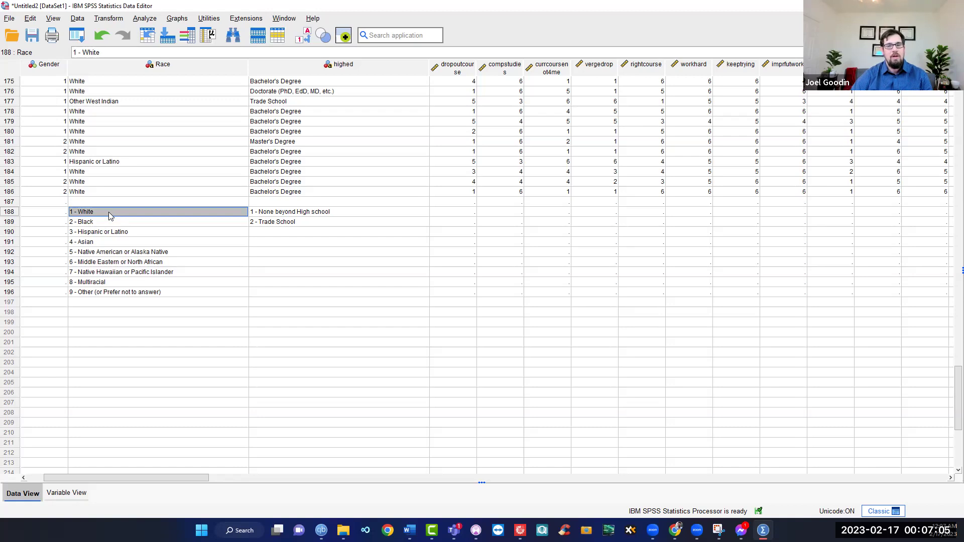
click(109, 221)
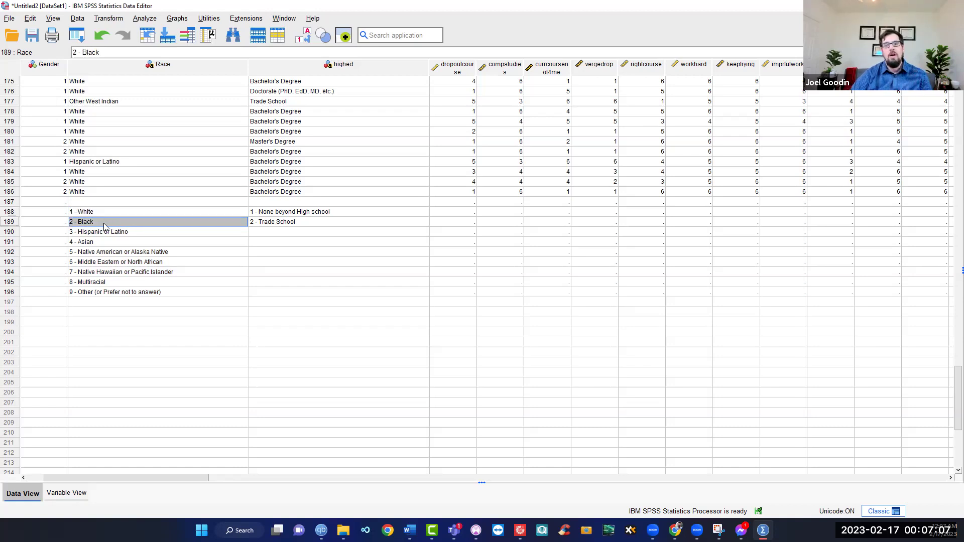
click(105, 232)
click(114, 243)
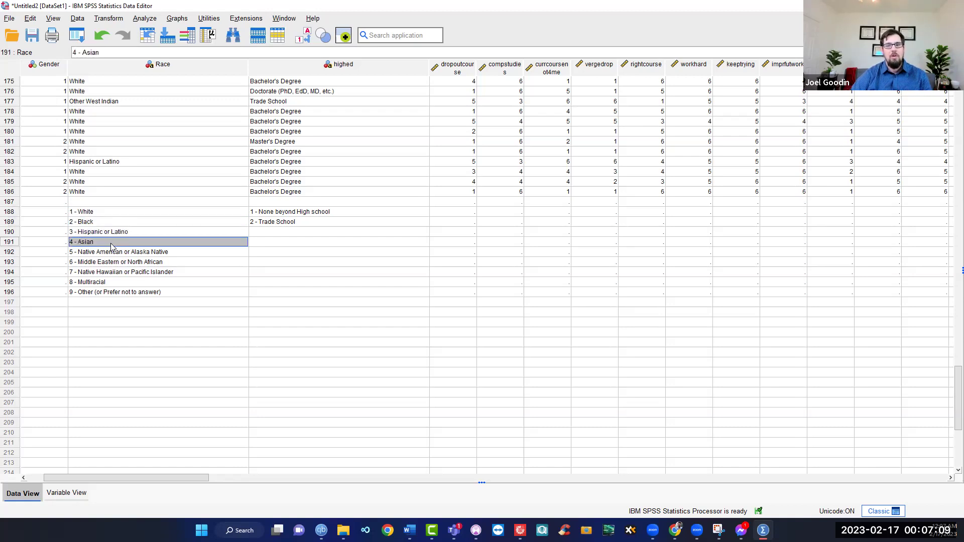
click(130, 262)
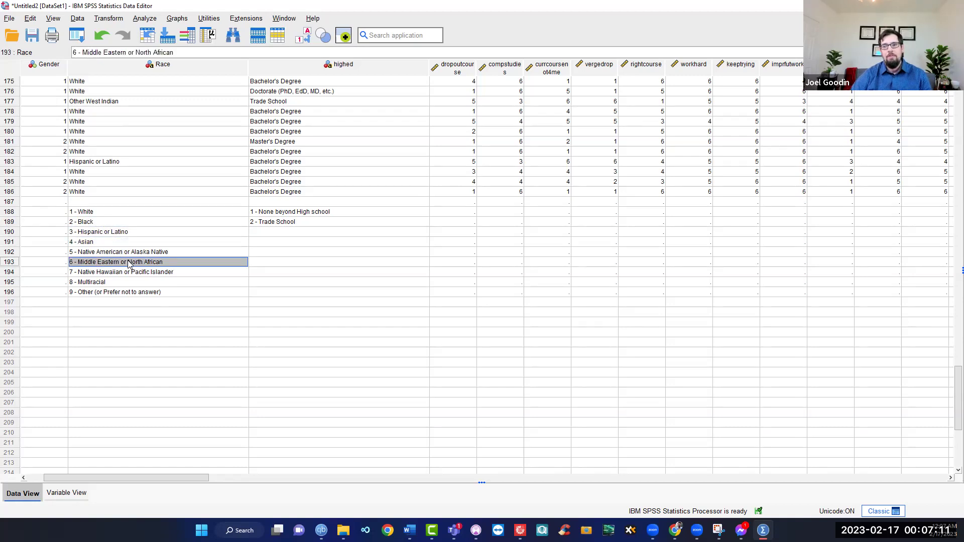
Review the whole race coding list in rows 188 to 196, comparing the White, Black, Hispanic or Latino and Native American codes
drag(131, 291, 104, 213)
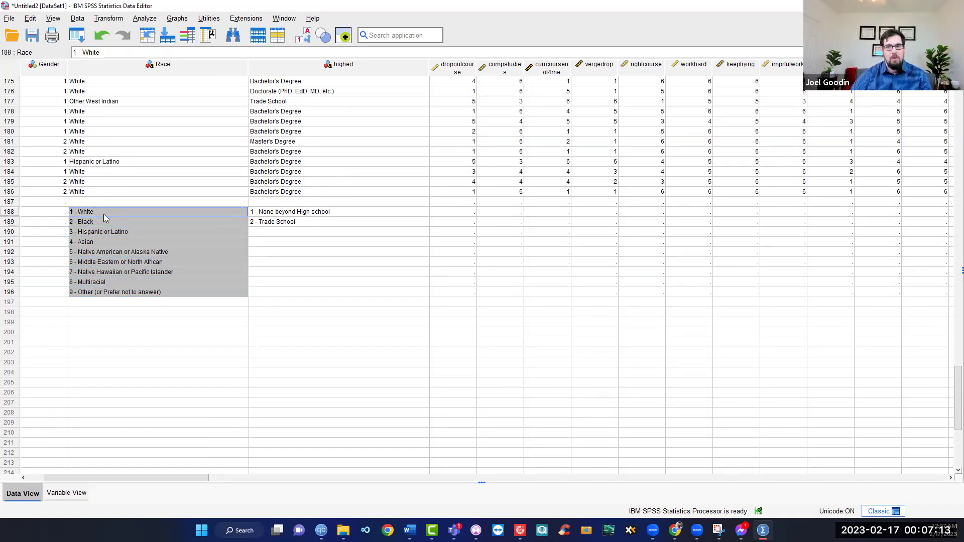
click(106, 271)
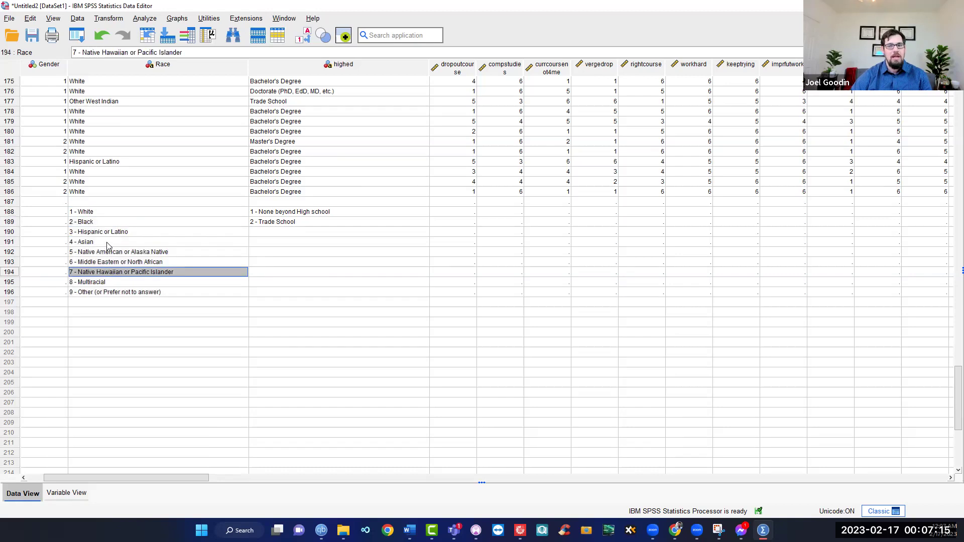
click(111, 251)
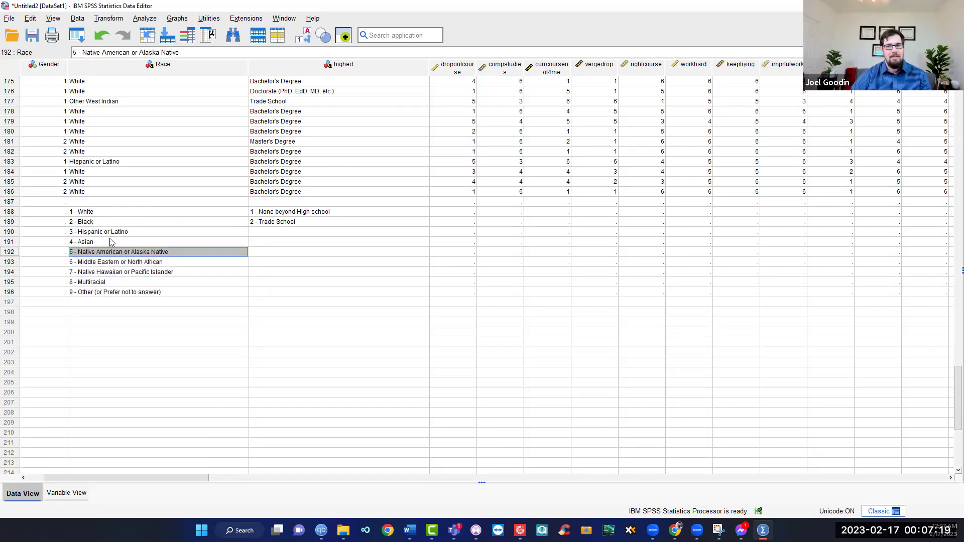
click(106, 214)
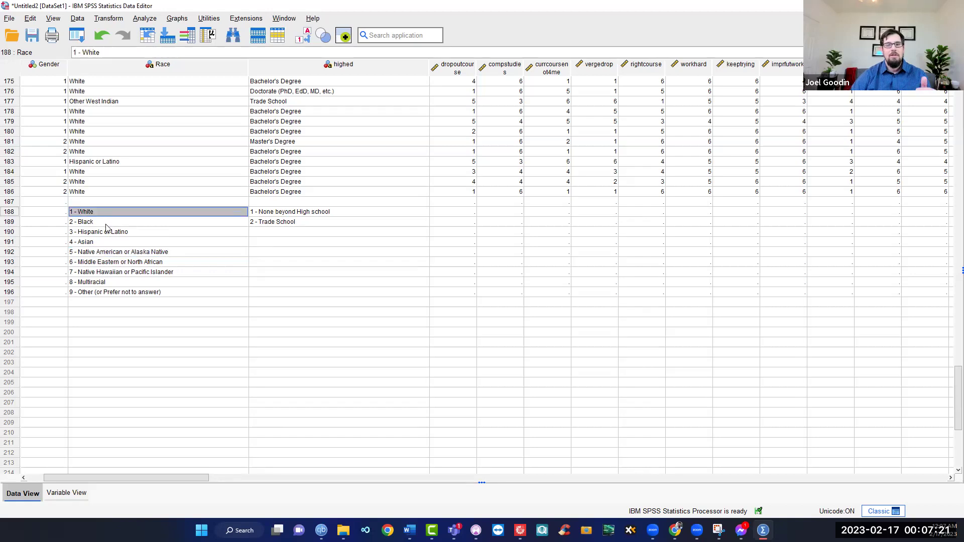
click(107, 232)
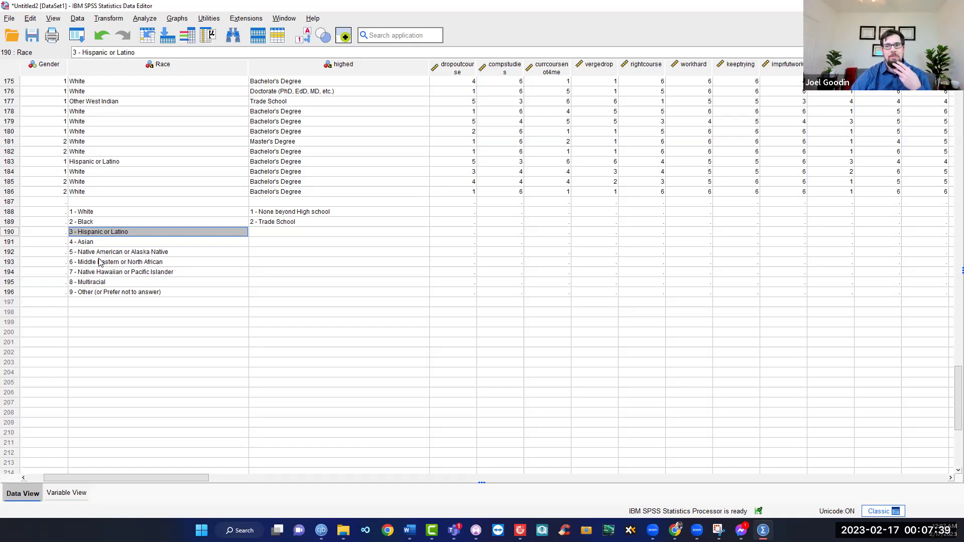
click(91, 224)
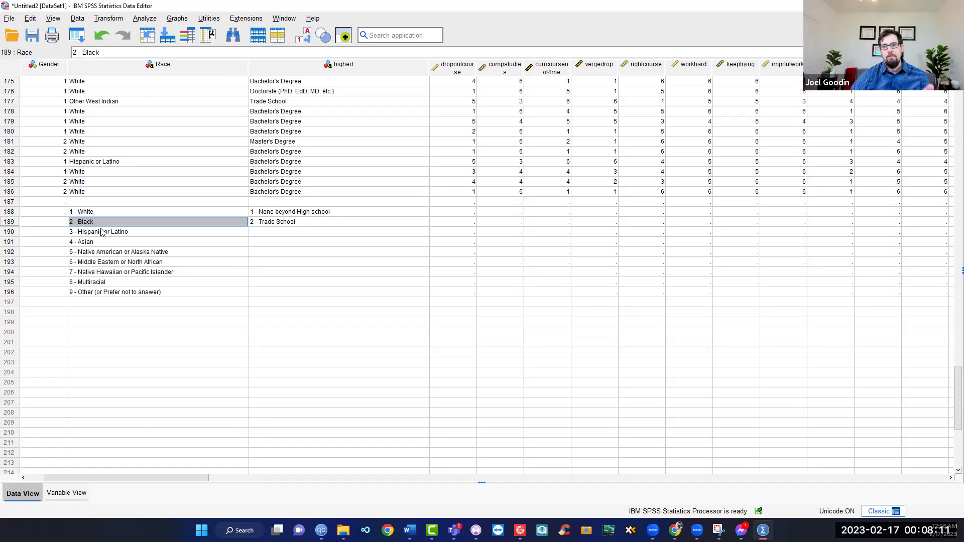
click(100, 231)
drag(107, 267, 97, 223)
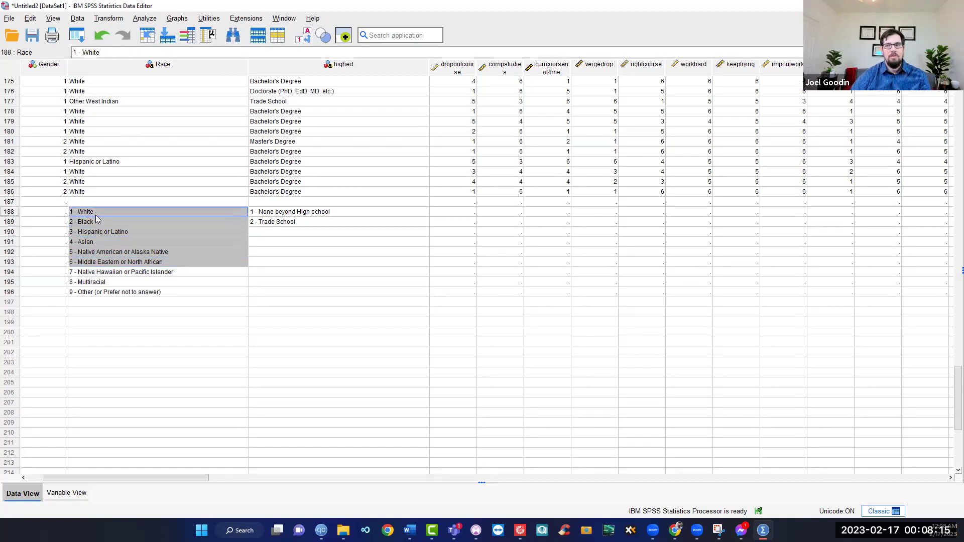
click(111, 232)
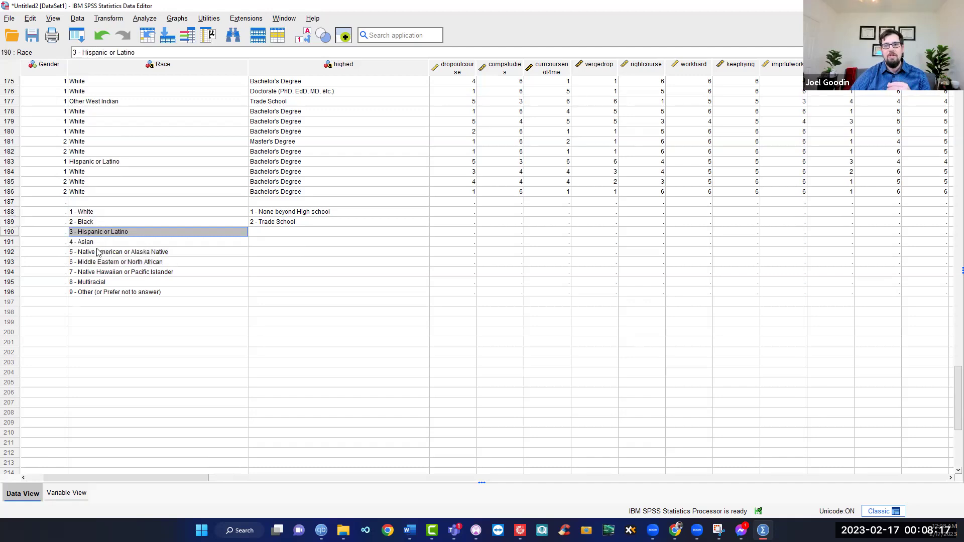
click(99, 251)
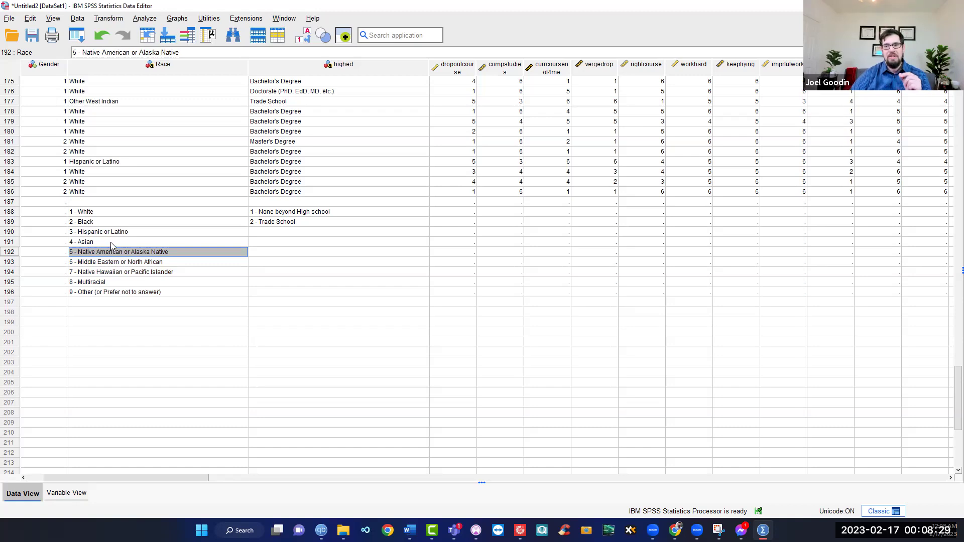
click(140, 221)
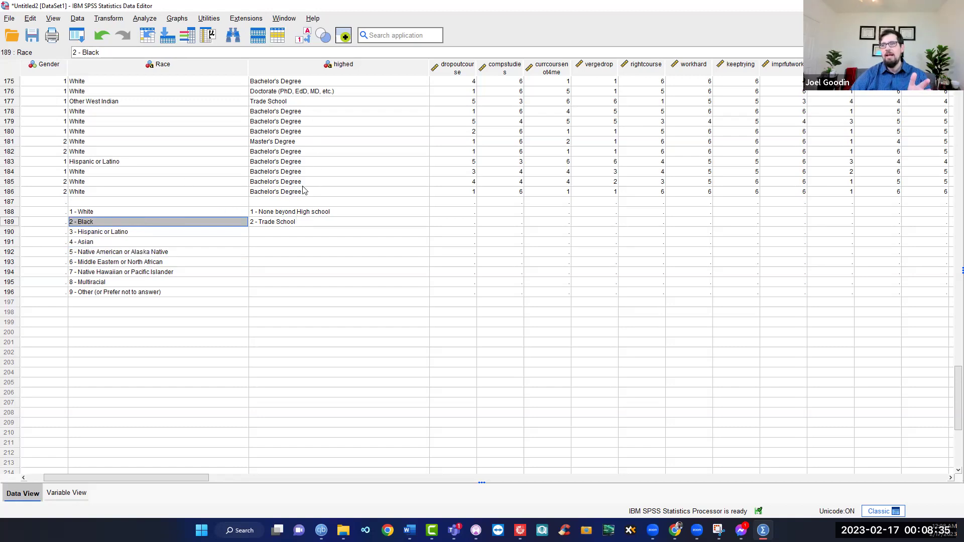
Examine the education responses in the highed column from the first data rows down to row 159
scroll(302, 186, up, 18)
scroll(301, 166, up, 20)
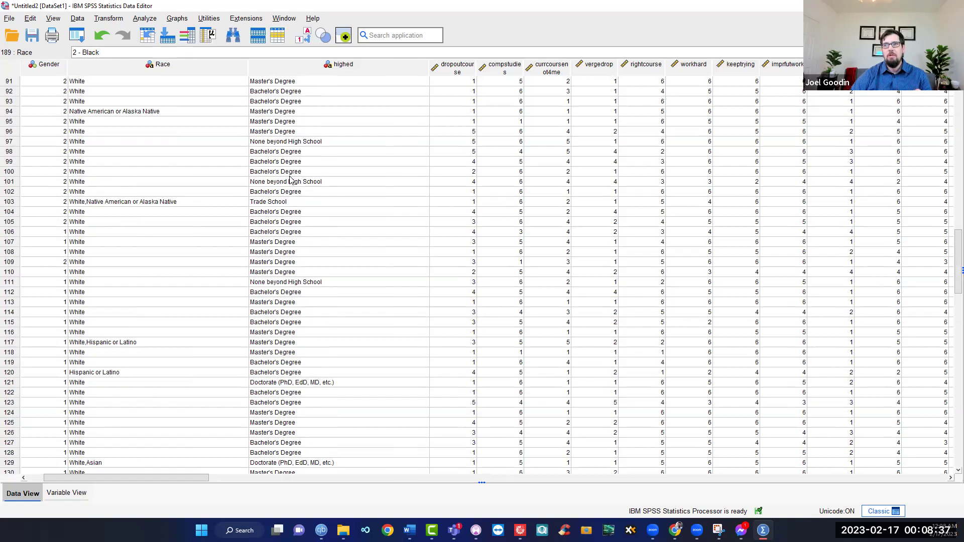
scroll(312, 155, up, 5)
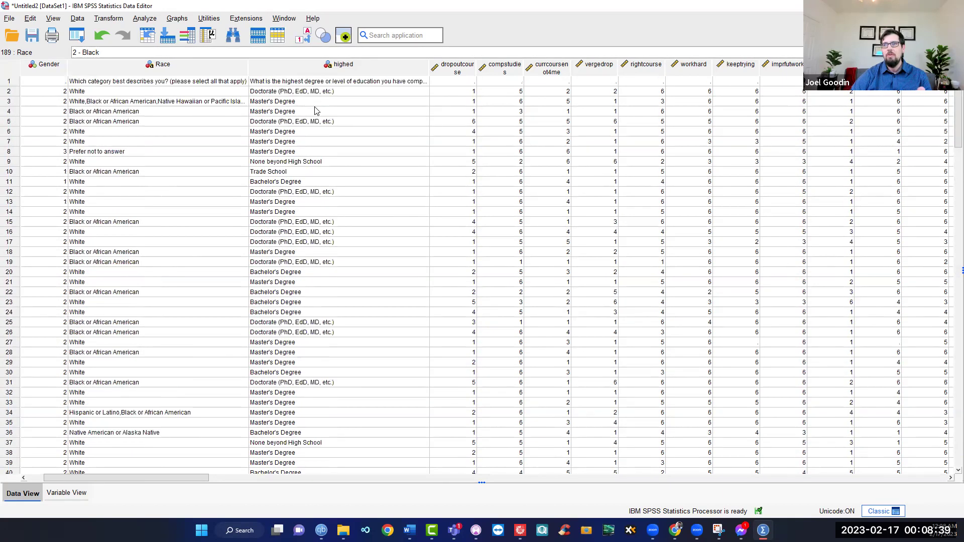
click(167, 153)
drag(167, 152, 192, 143)
click(394, 193)
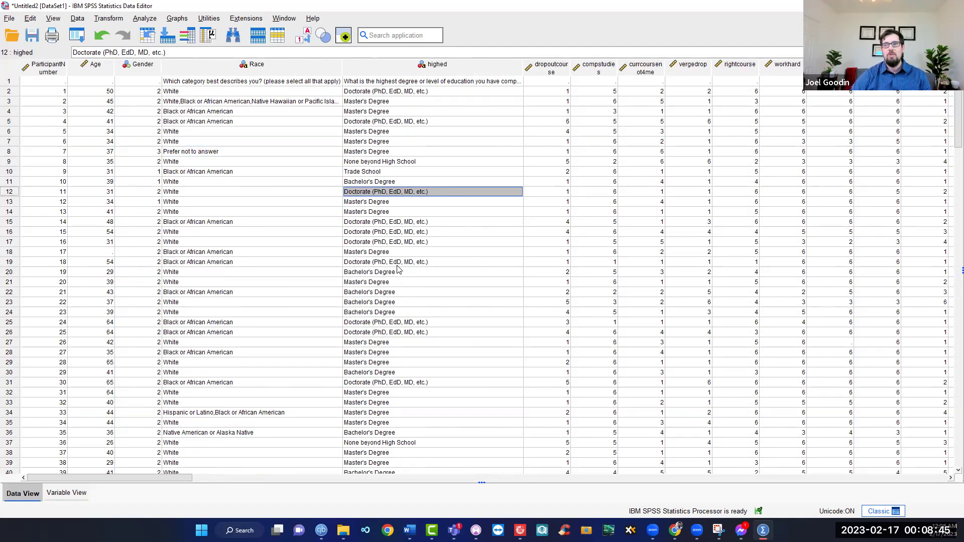
click(398, 152)
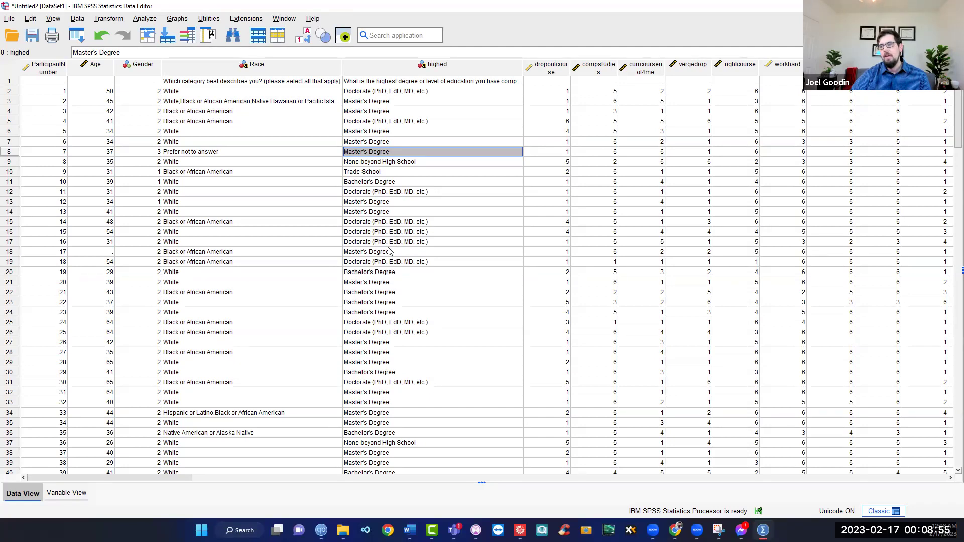
click(386, 242)
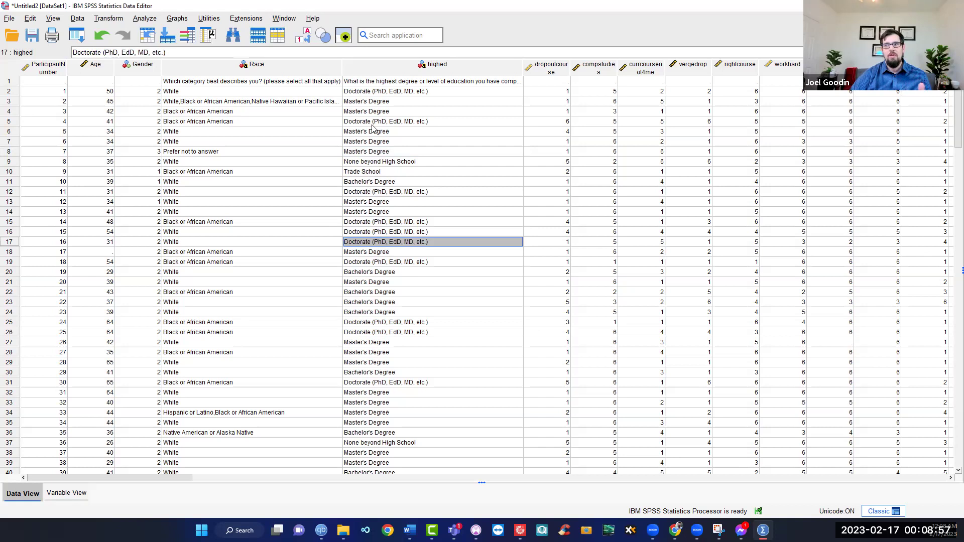
drag(376, 91, 400, 321)
click(397, 321)
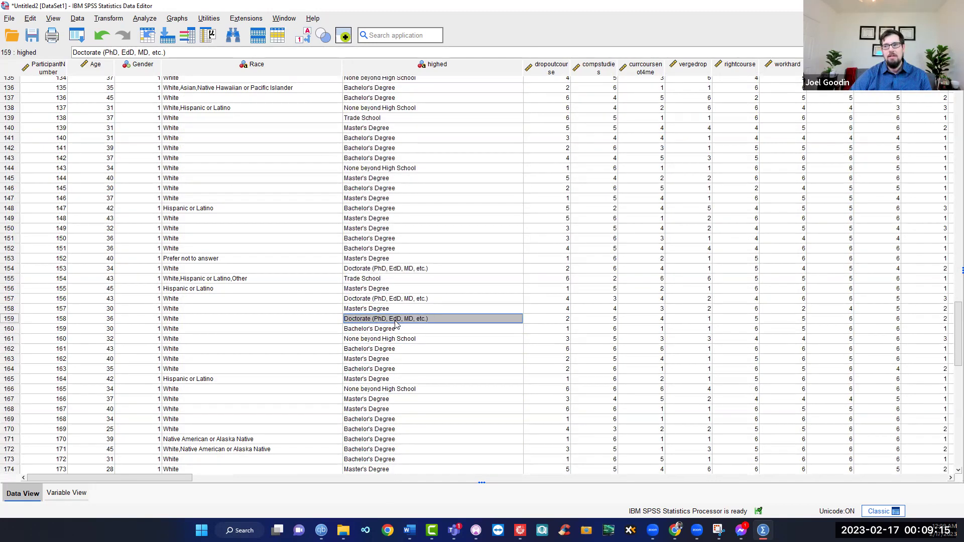
Look back up the highed column for Trade School and None beyond High School responses
scroll(389, 324, up, 9)
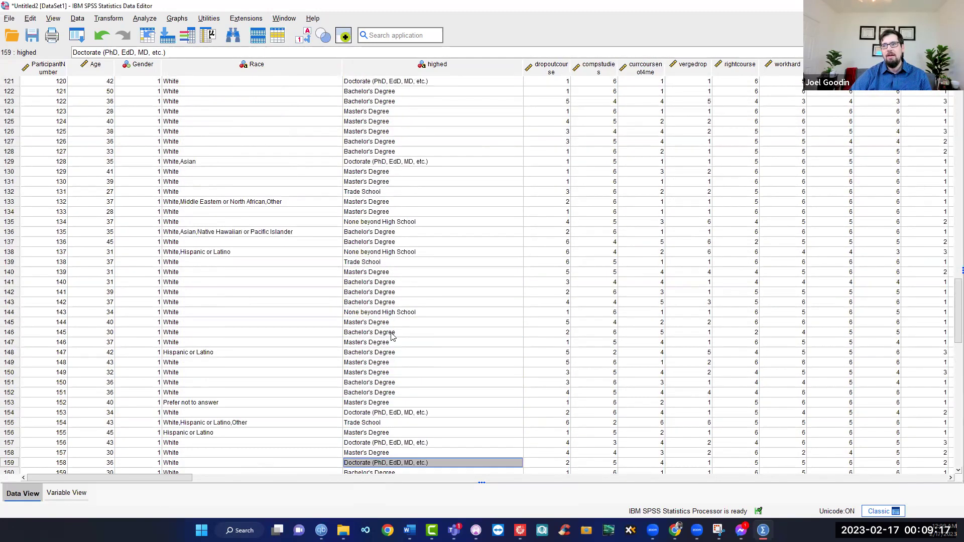
click(372, 316)
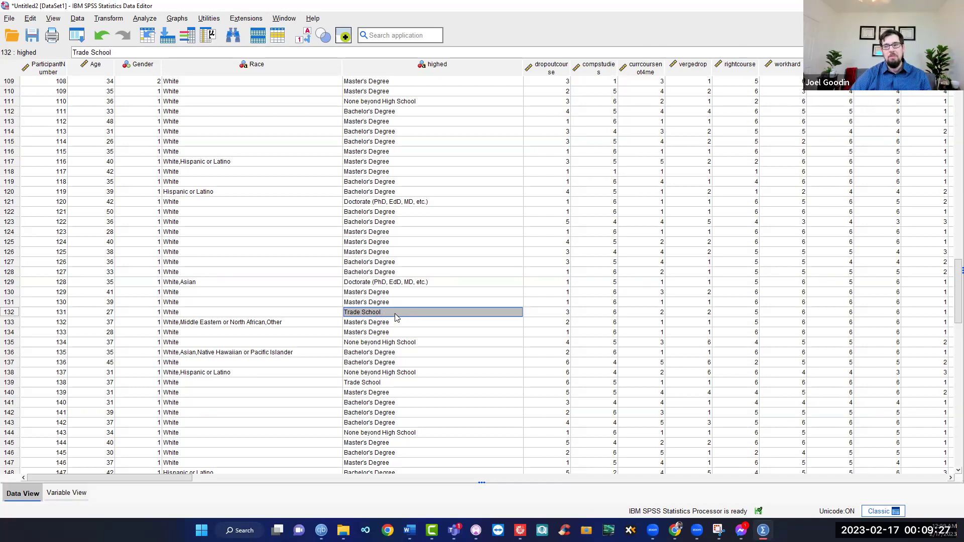
scroll(400, 299, up, 5)
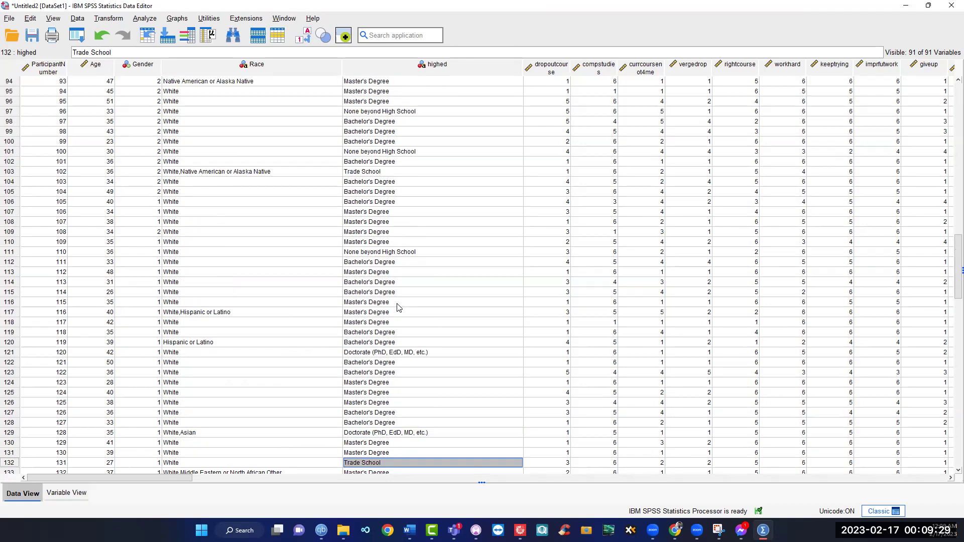
click(404, 253)
scroll(390, 289, up, 3)
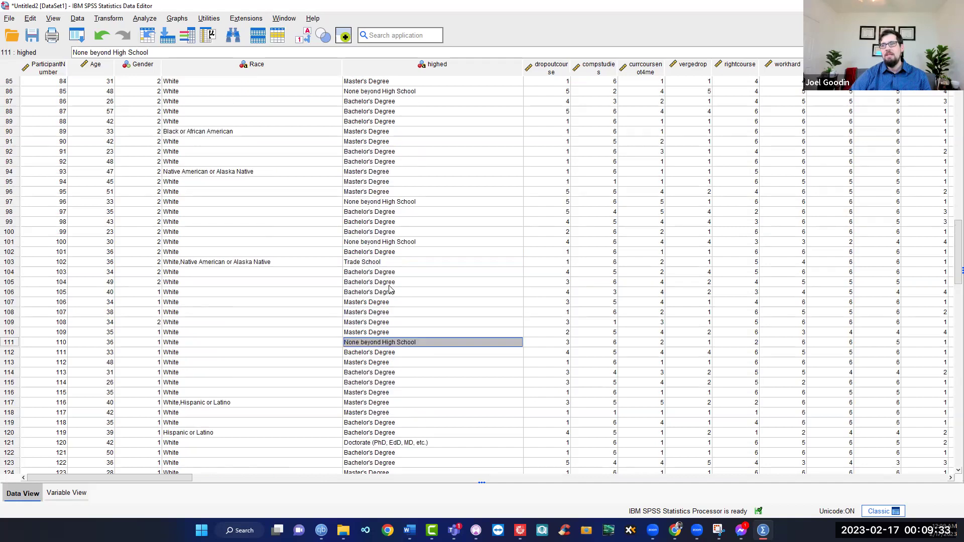
scroll(390, 289, up, 1)
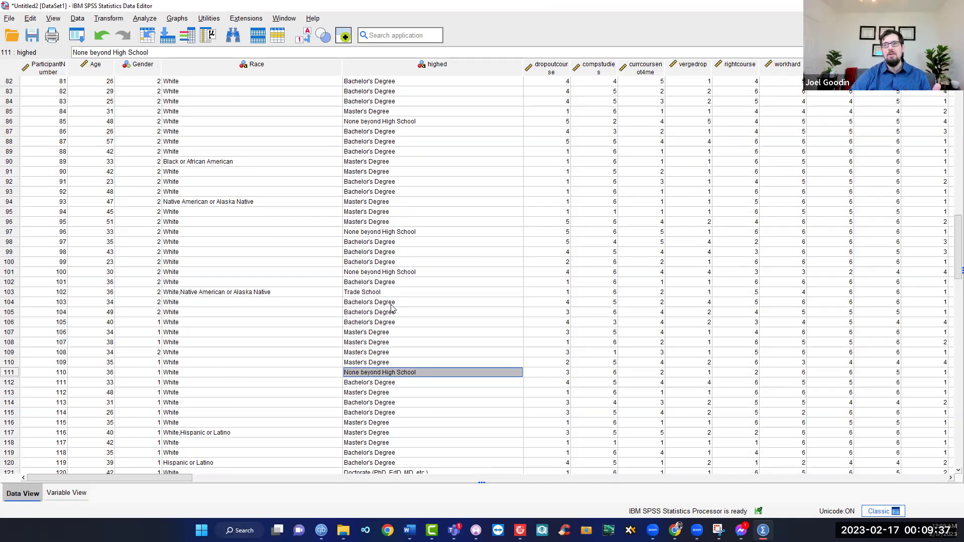
scroll(387, 306, up, 12)
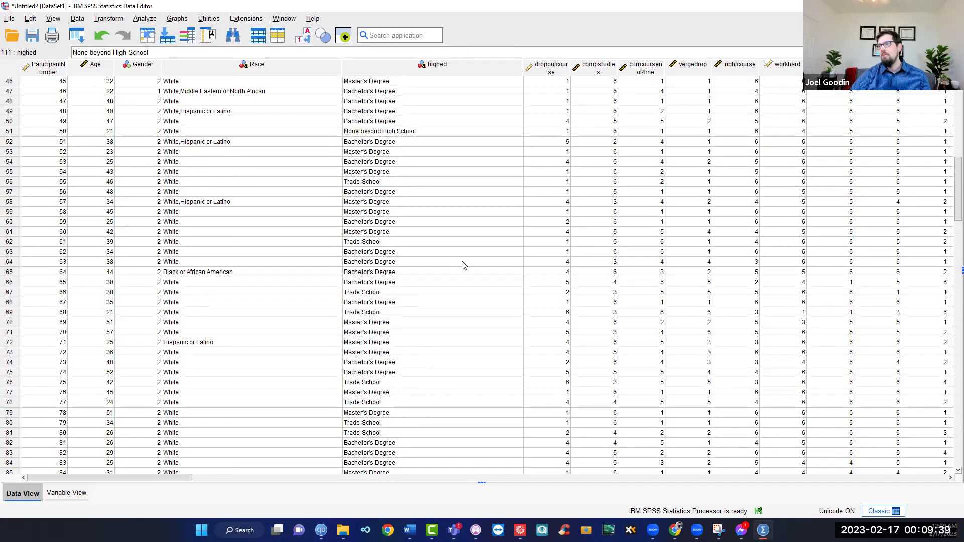
Check the demographic values of the participant in row 61 and the ParticipantNumber column
click(450, 204)
drag(302, 232, 62, 235)
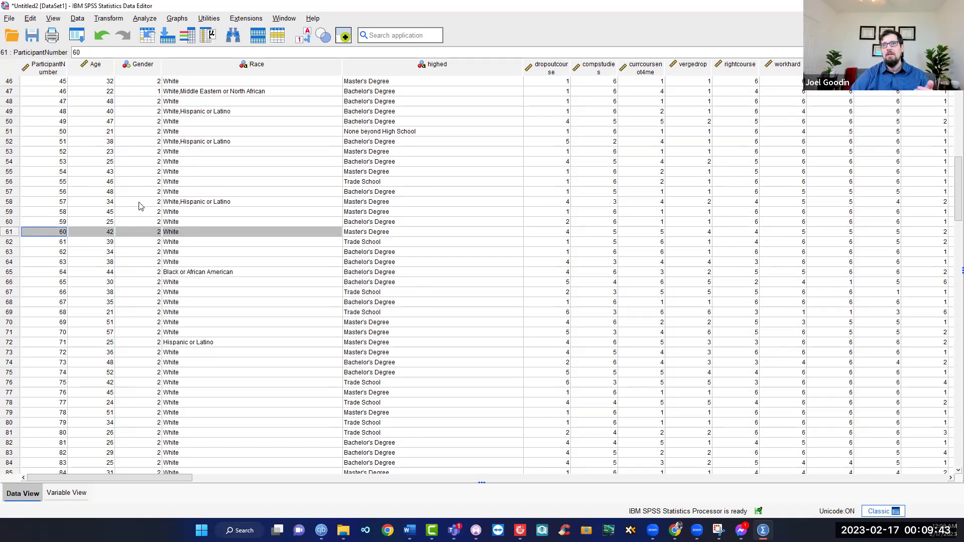
click(187, 133)
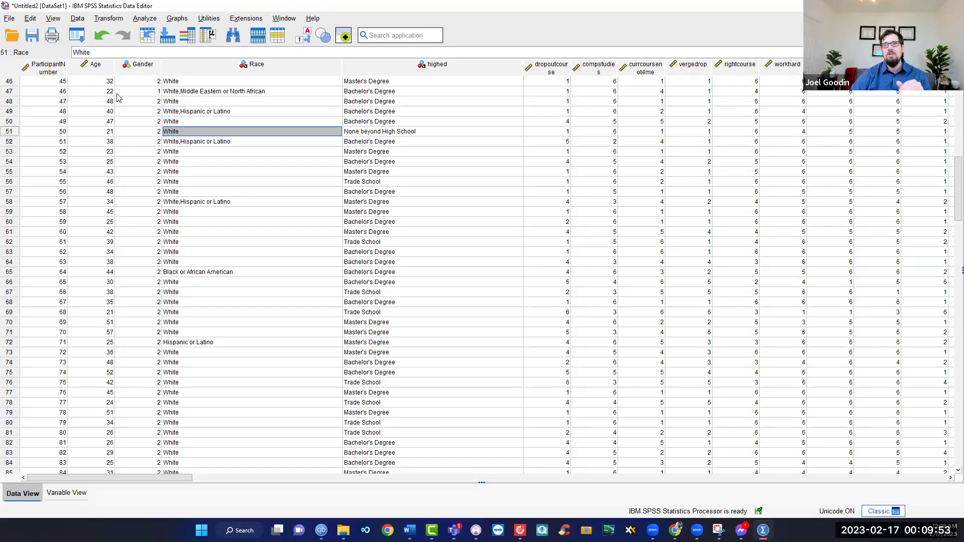
click(37, 72)
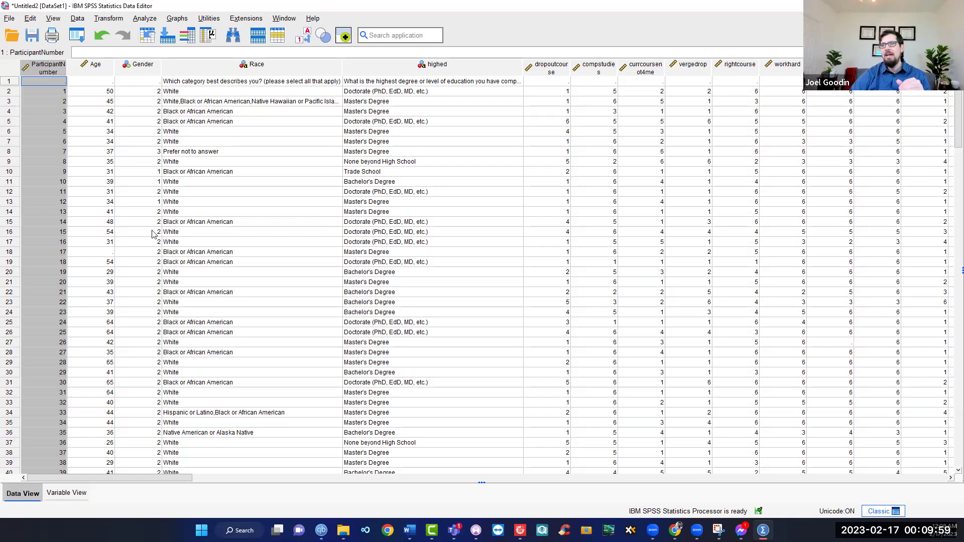
Examine the number-of-courses answers in the amountcourses text variable, including its question row and blank entries
drag(176, 477, 393, 476)
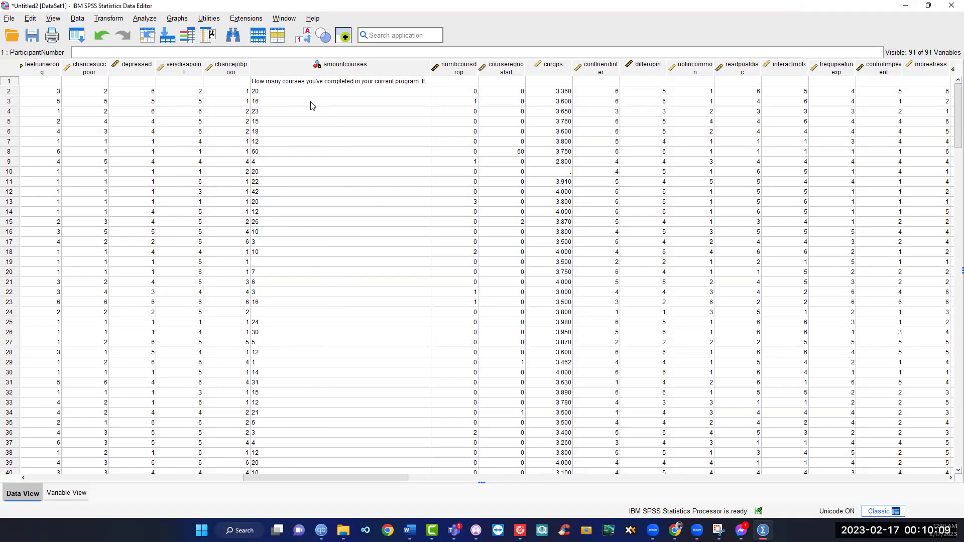
click(292, 84)
click(294, 90)
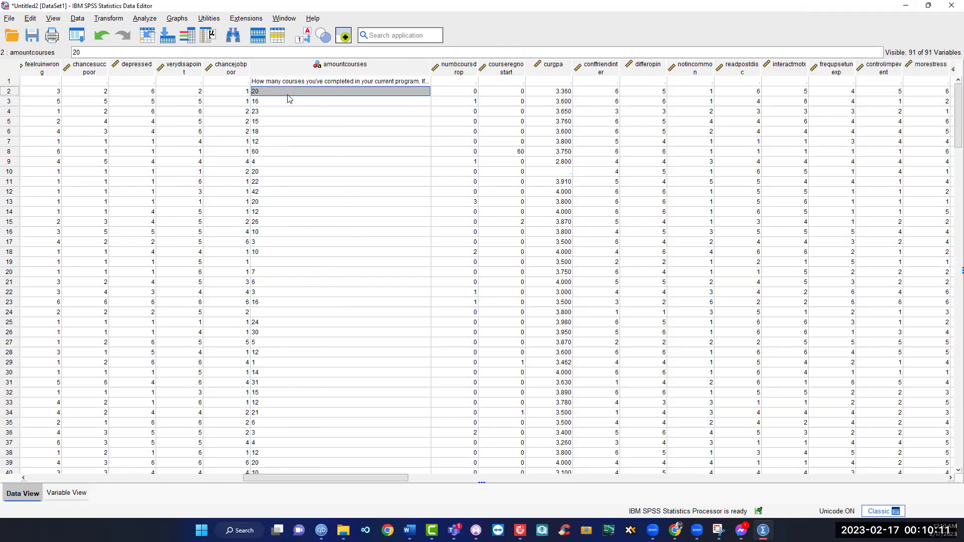
click(272, 251)
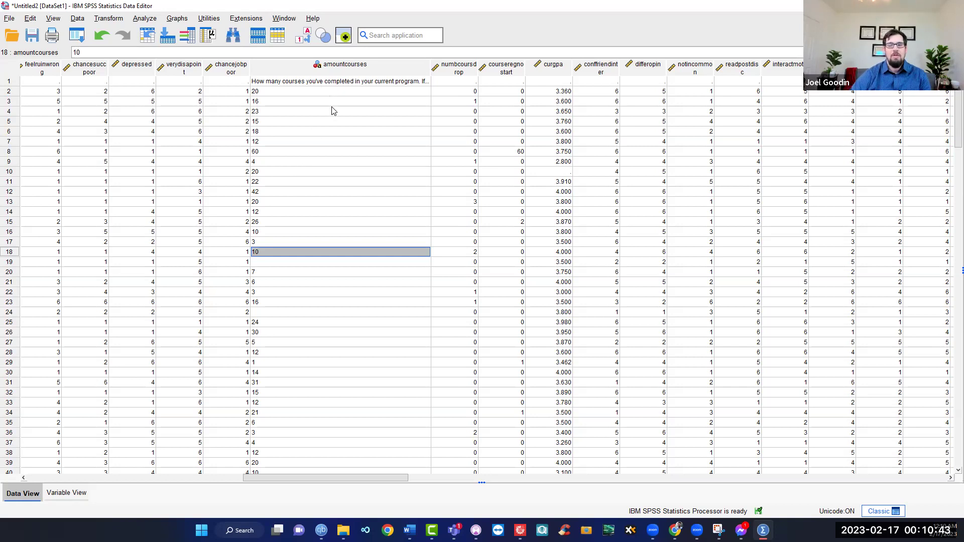
drag(327, 106, 334, 189)
click(284, 203)
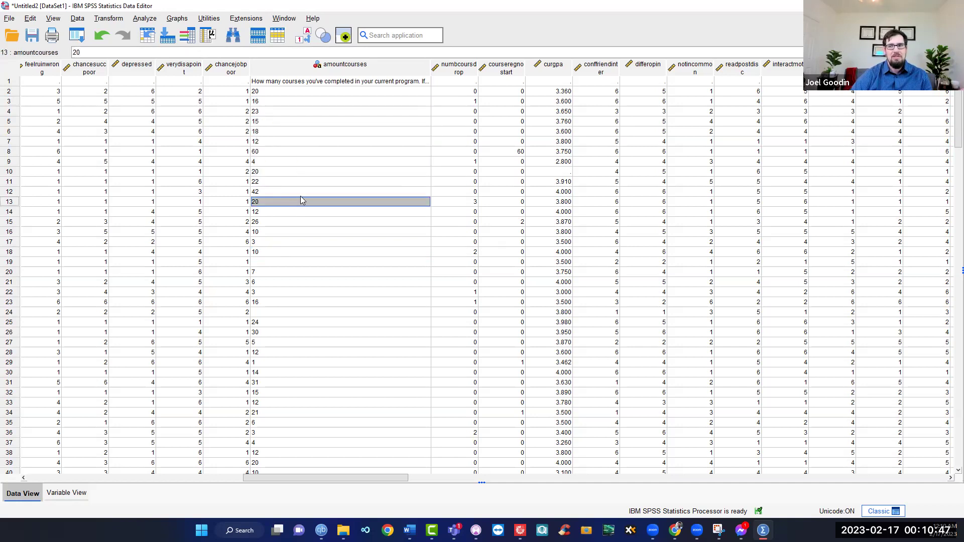
click(301, 174)
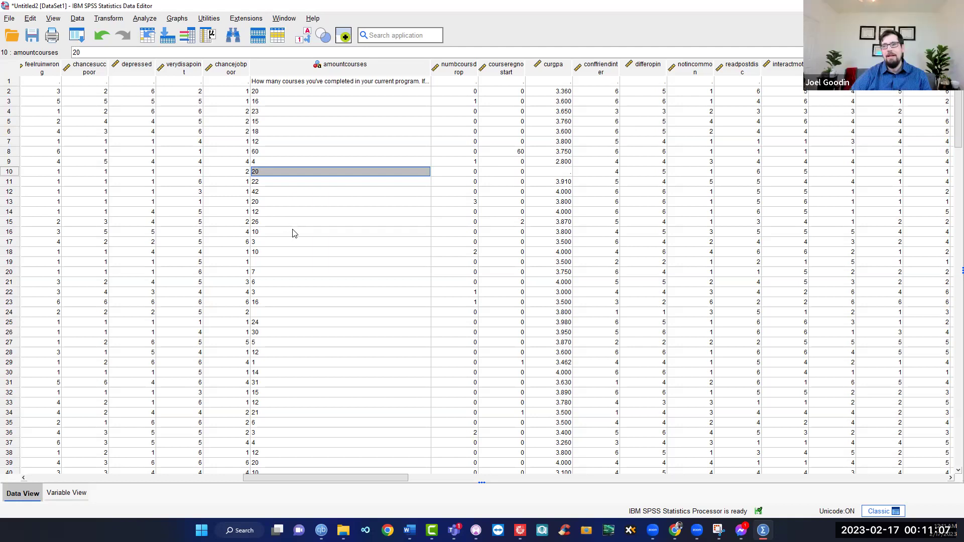
scroll(297, 237, down, 10)
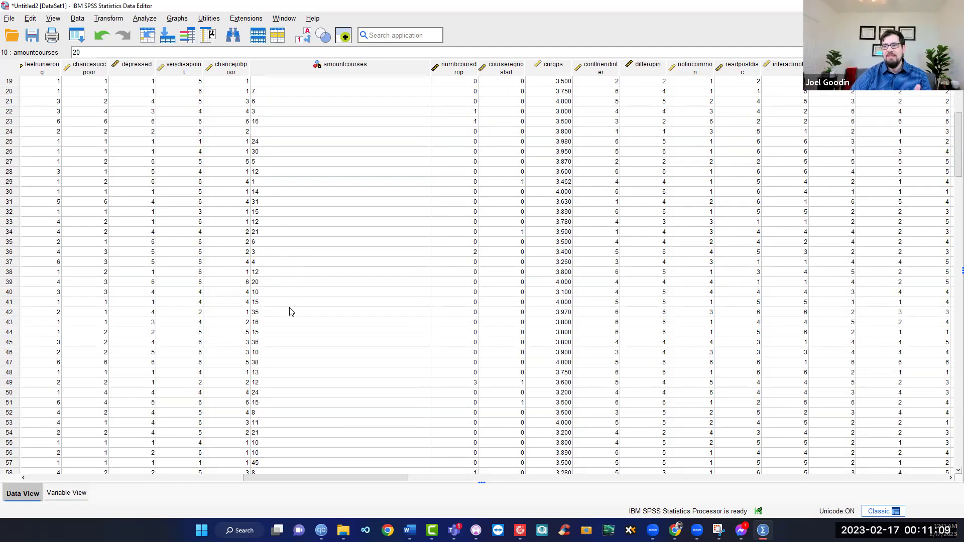
scroll(281, 324, down, 11)
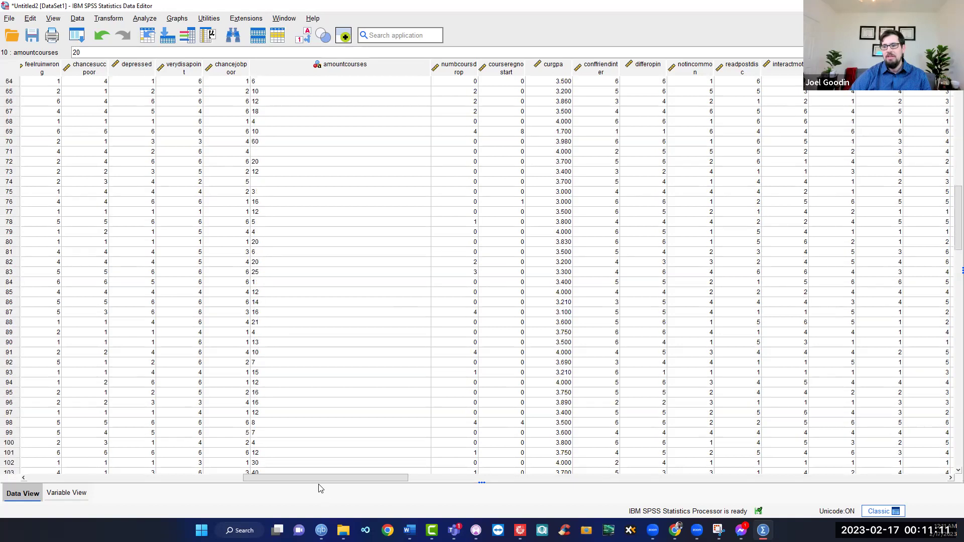
Find the data preparation notes in the first rows of VAR00004, past the Tenacity variable at the dataset's end
drag(315, 477, 706, 470)
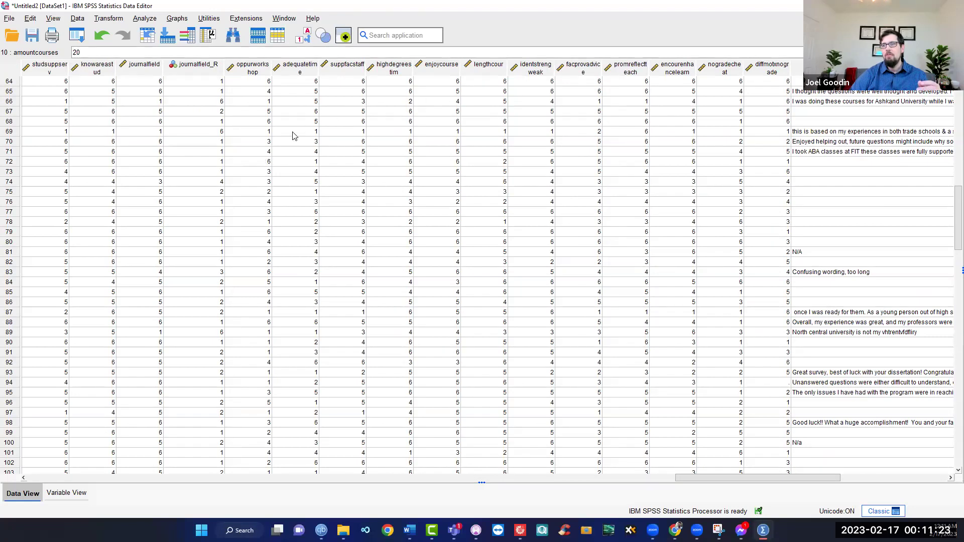
drag(739, 477, 846, 477)
scroll(531, 274, up, 11)
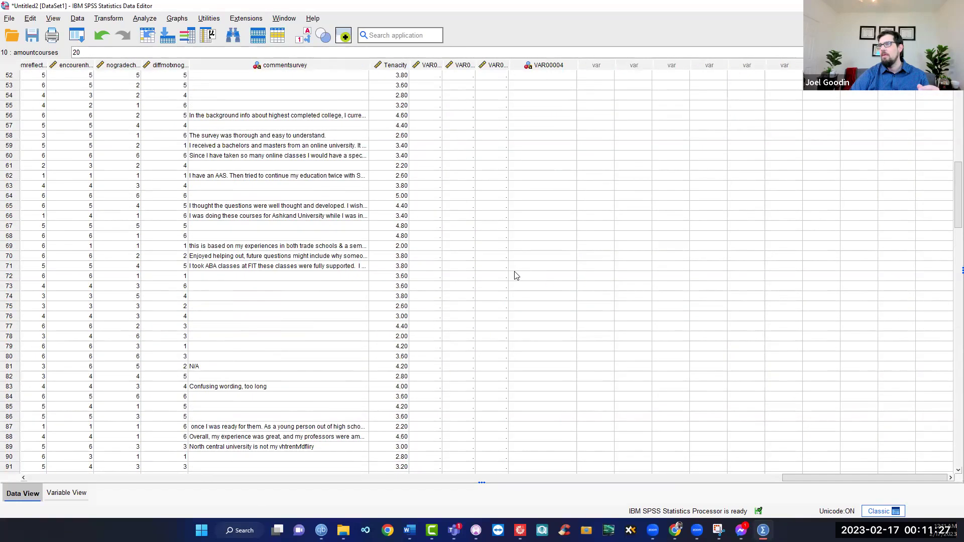
scroll(538, 240, up, 10)
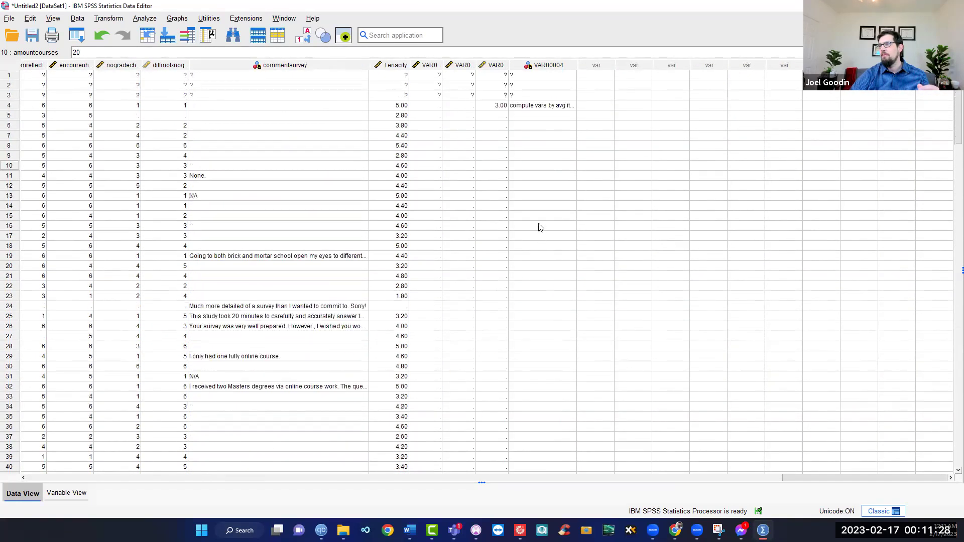
Add note 4, "missing data patterns", in row 5 of the VAR00003 and VAR00004 columns
click(491, 115)
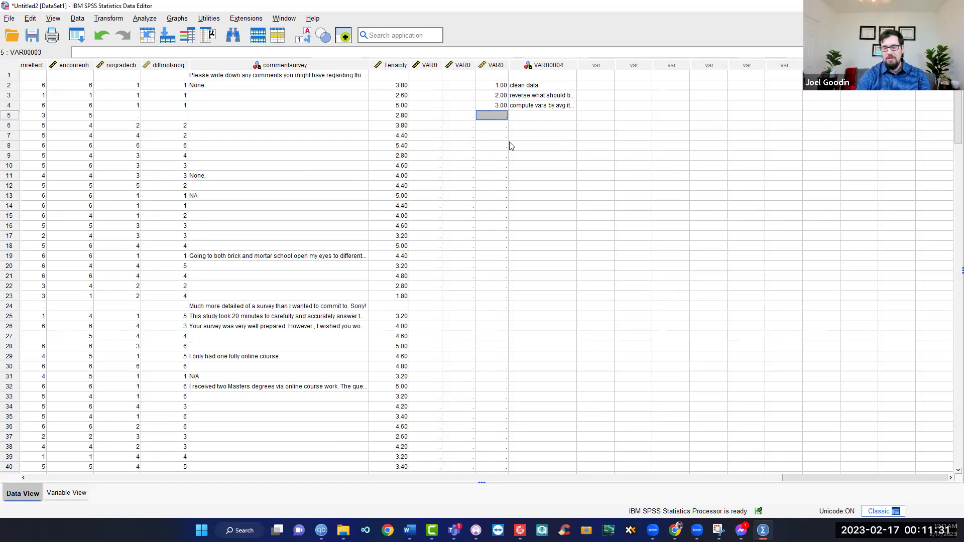
text(4)
key(Tab)
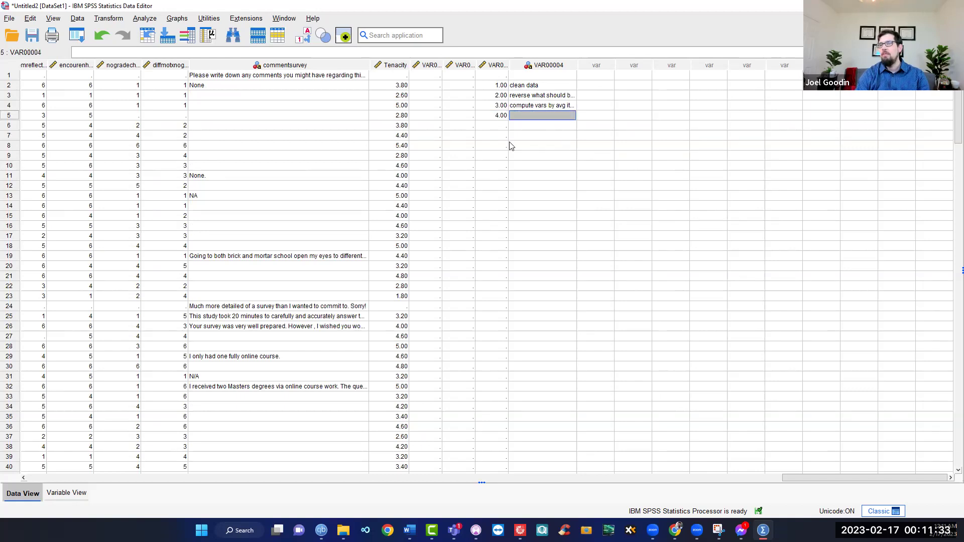
text(missing )
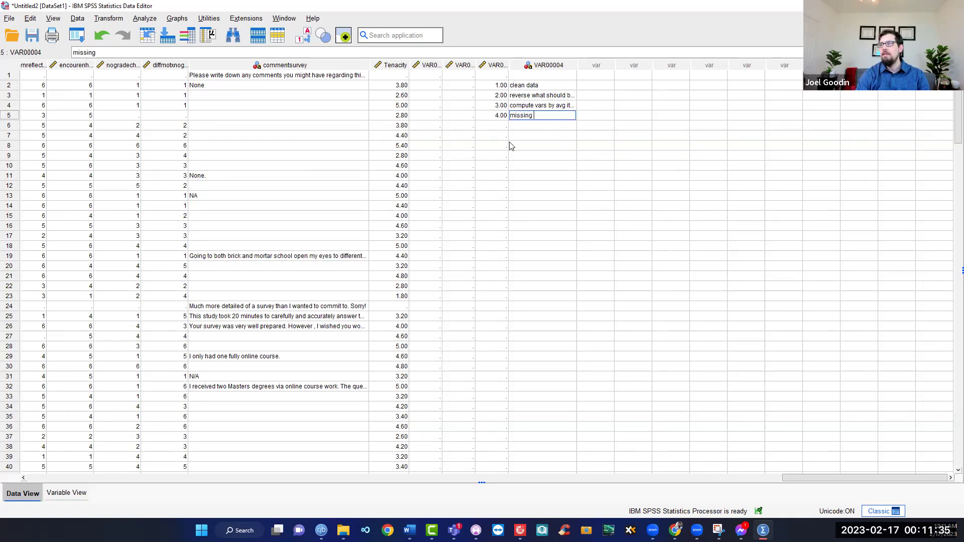
text(data patterns)
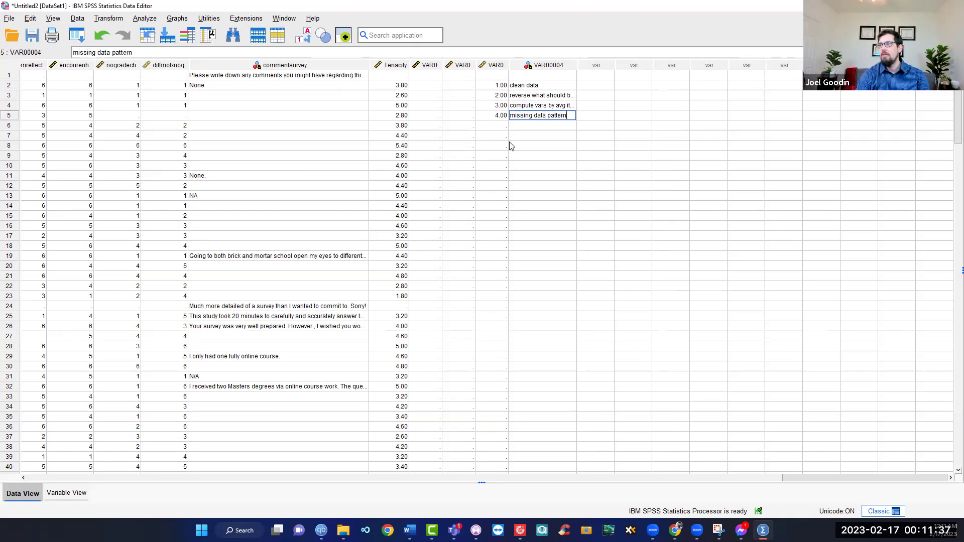
key(Return)
Add "strange data patterns" as note 5 in row 6 of the preparation list
text(s)
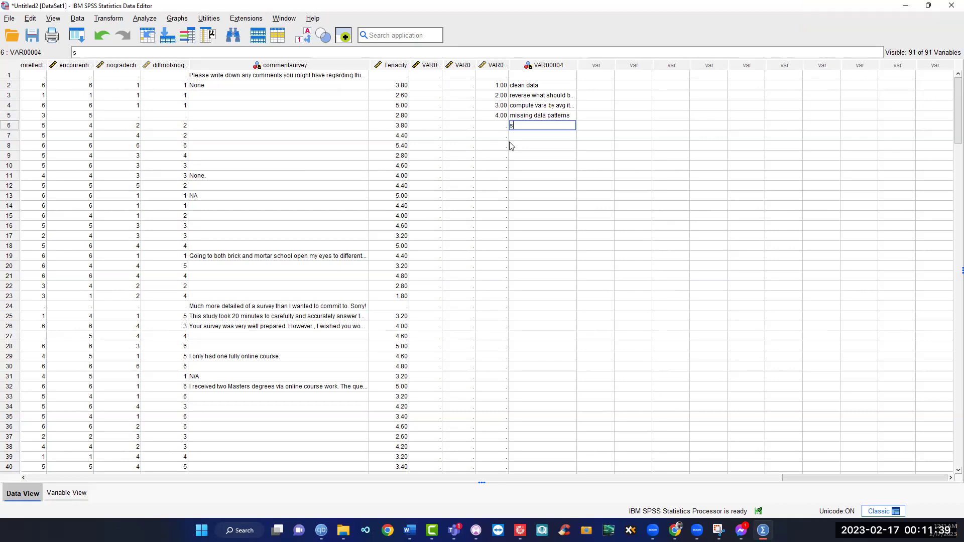
text(trange data patterns)
key(Return)
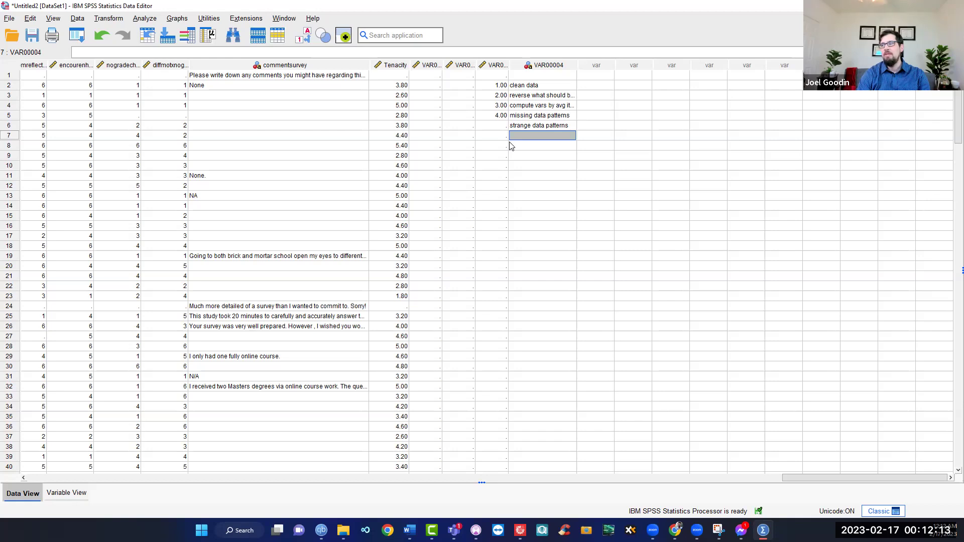
text(r)
key(Escape)
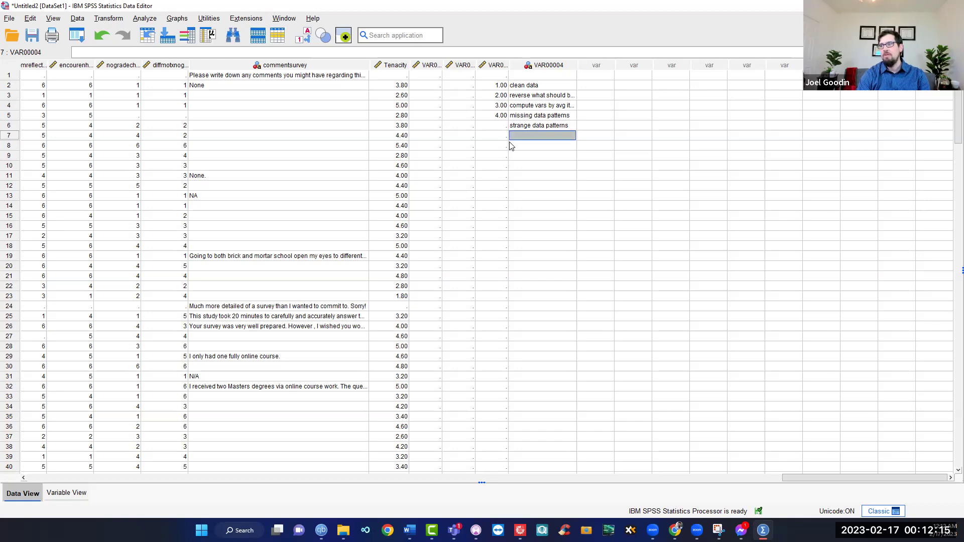
key(Up)
key(Left)
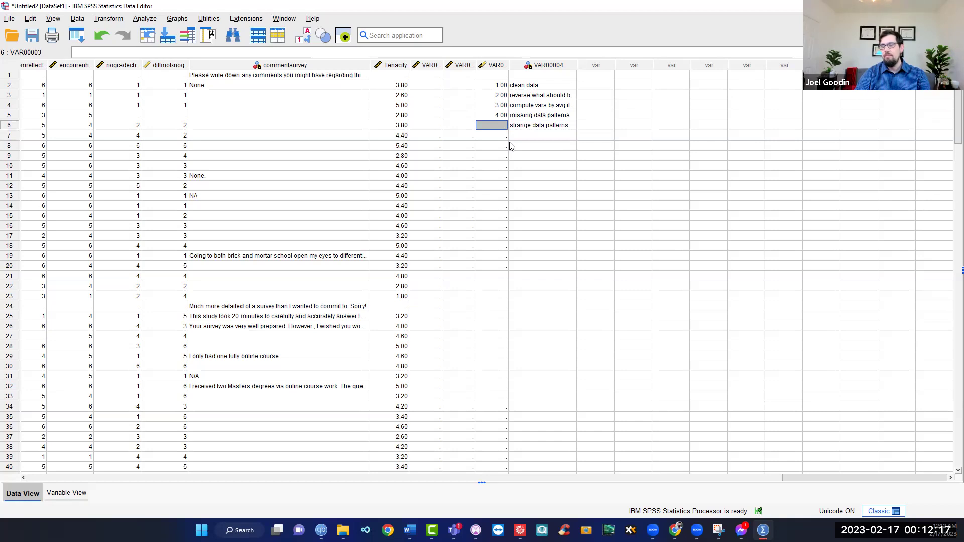
text(5)
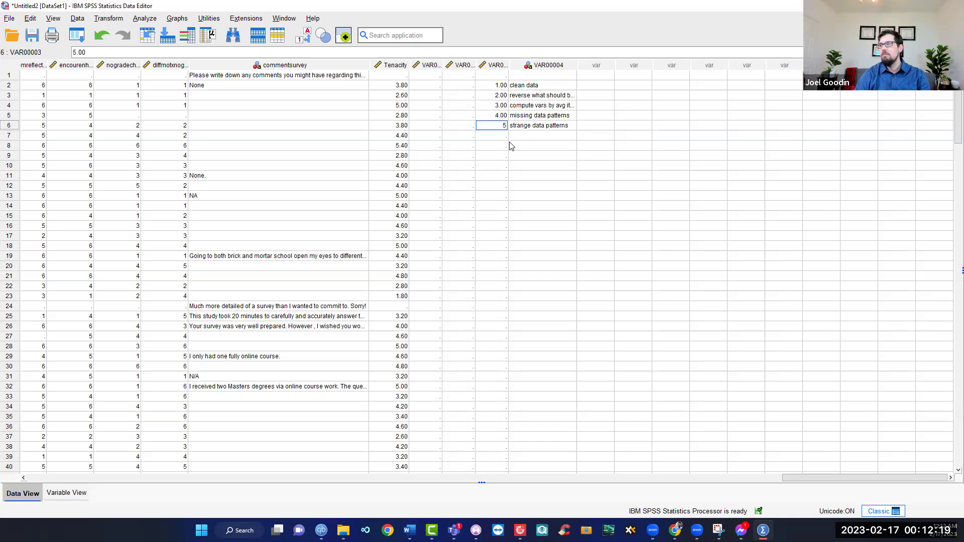
key(Return)
key(Right)
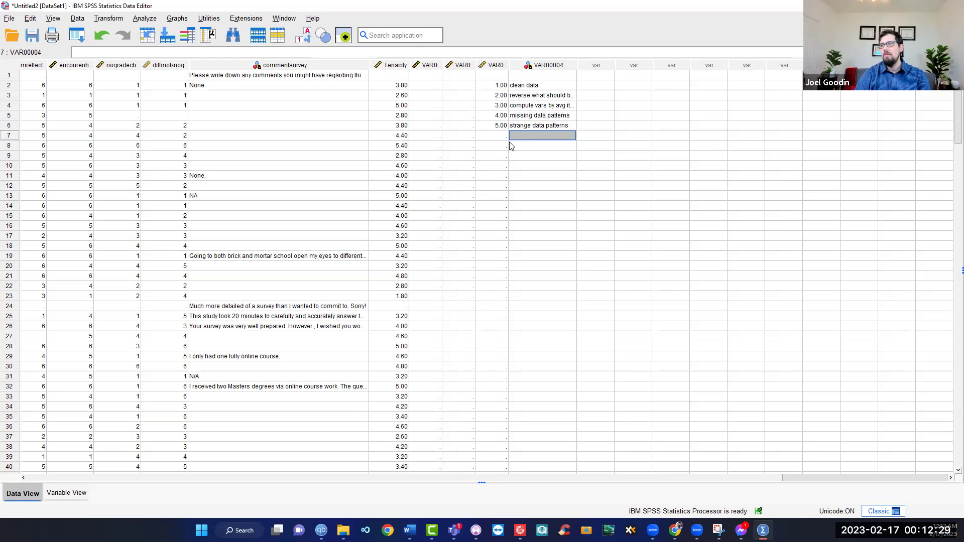
Delete the Tenacity variable from the dataset
right_click(391, 66)
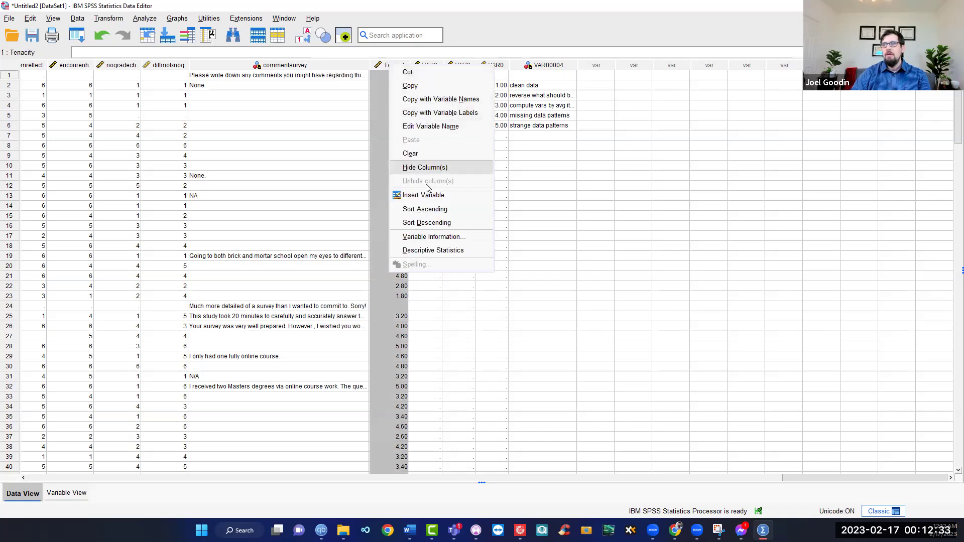
click(424, 156)
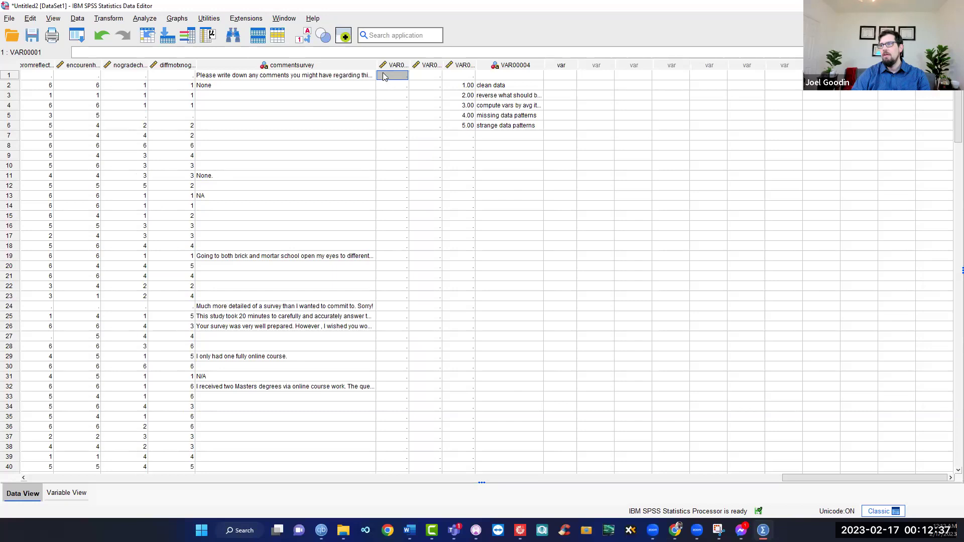
click(208, 155)
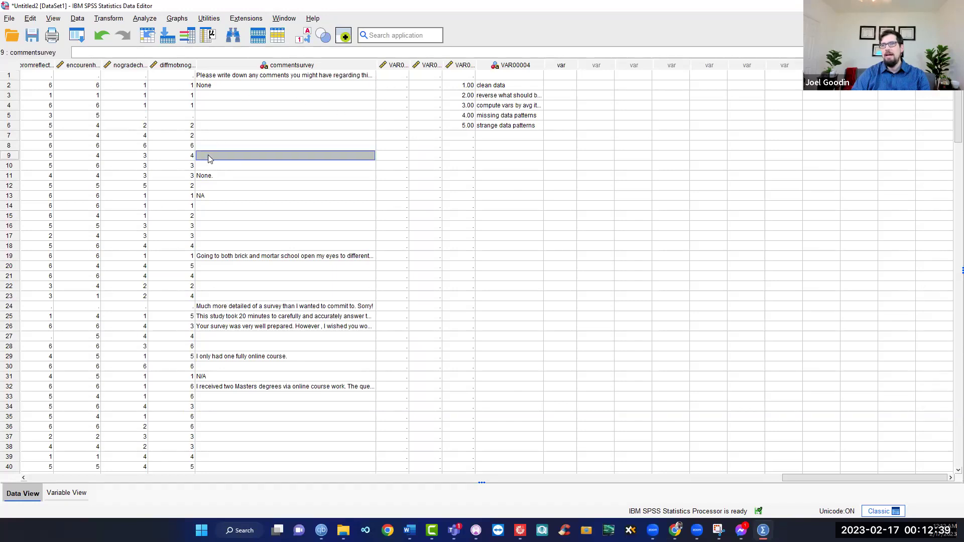
Delete the journalfield_R variable located beside journalfield
key(Left)
key(Left)
key(Left)
key(Left)
key(Left)
key(Left)
key(Left)
key(Left)
key(Left)
key(Left)
key(Left)
key(Left)
key(Left)
key(Left)
key(Left)
key(Left)
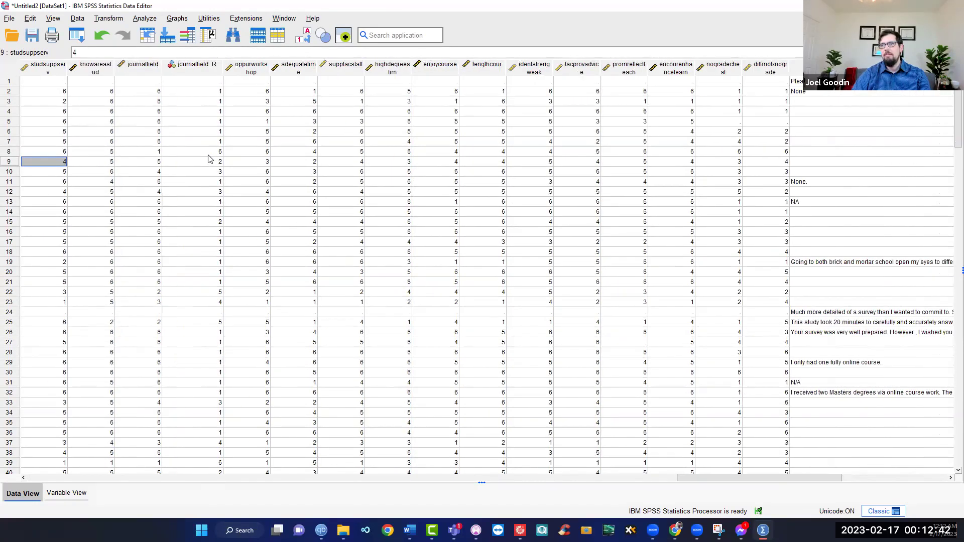
right_click(201, 69)
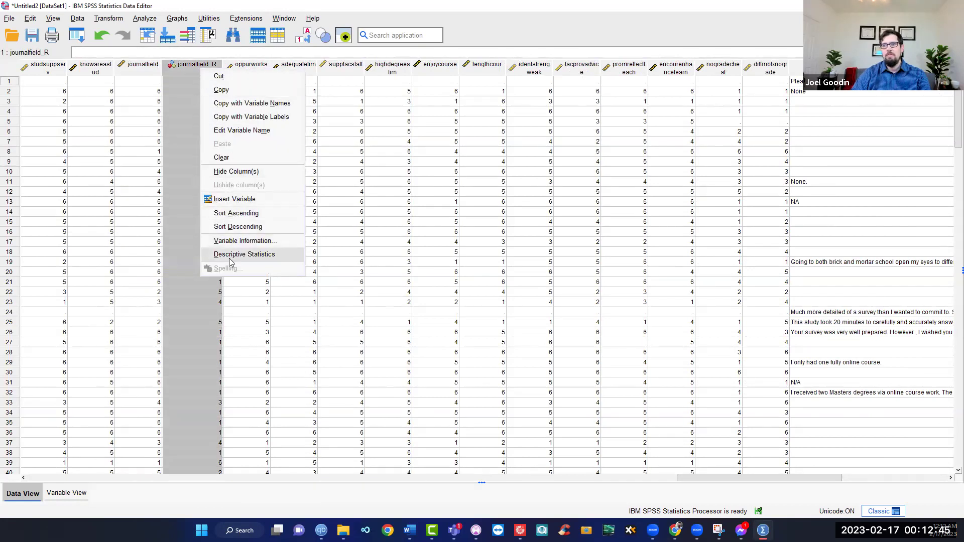
click(221, 157)
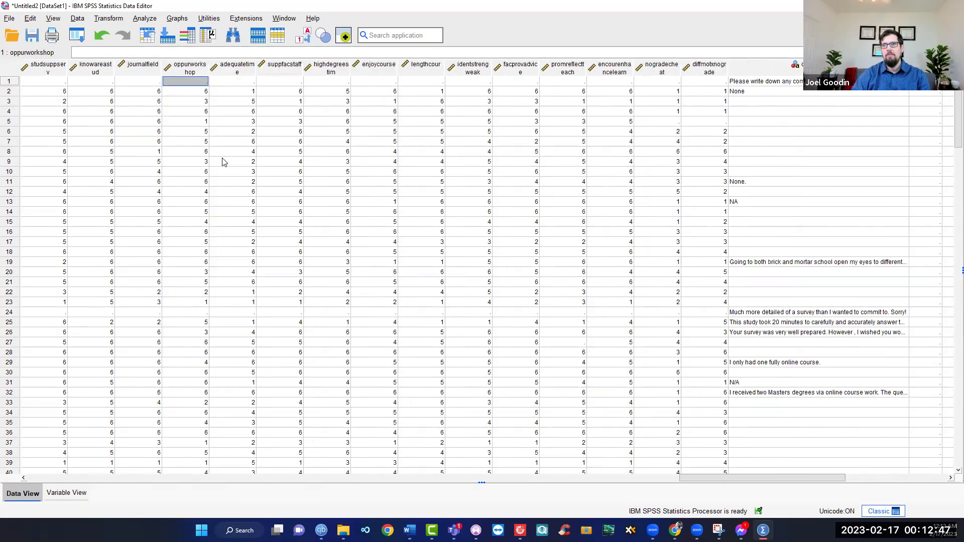
click(216, 161)
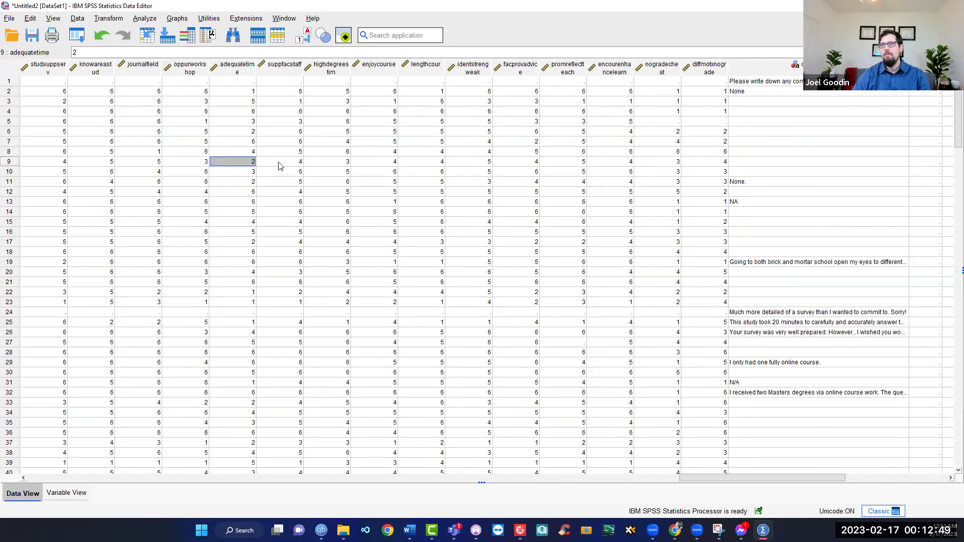
Look back through the survey item columns to the courseregnostart variable before curgpa
key(Up)
key(Up)
key(Up)
key(Up)
key(Up)
key(Up)
key(Up)
key(Up)
key(Left)
key(Left)
key(Left)
key(Left)
key(Left)
key(Left)
key(Left)
key(Left)
key(Left)
key(Left)
key(Left)
key(Left)
key(Left)
key(Left)
key(Left)
key(Left)
key(Left)
key(Left)
key(Left)
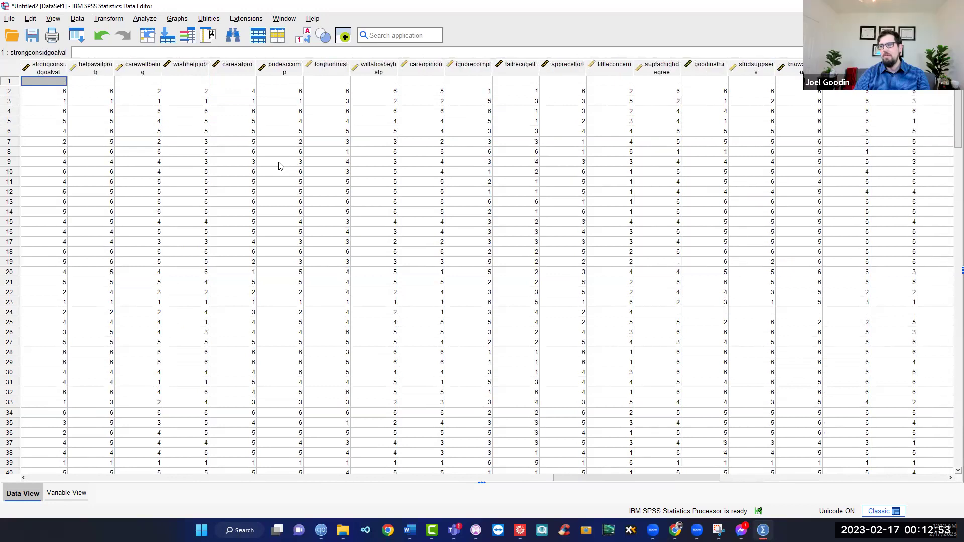
key(Down)
key(Left)
key(Left)
key(Left)
key(Left)
key(Left)
key(Left)
key(Left)
key(Left)
key(Left)
key(Left)
key(Left)
key(Left)
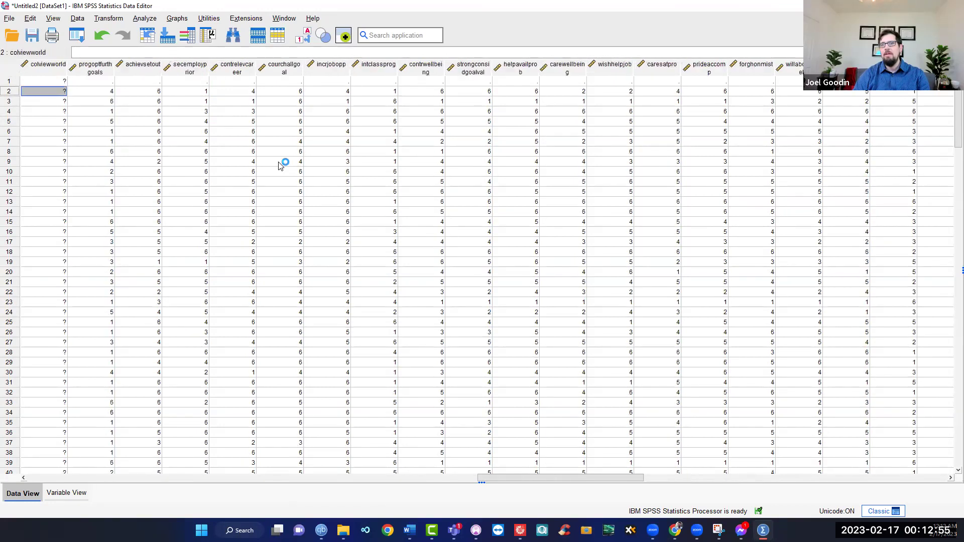
key(Left)
key(Left)
key(Left)
key(Left)
key(Left)
key(Left)
key(Left)
key(Left)
key(Left)
key(Left)
key(Left)
key(Left)
key(Left)
key(Left)
key(Left)
key(Left)
key(Right)
key(Right)
key(Right)
key(Left)
key(Left)
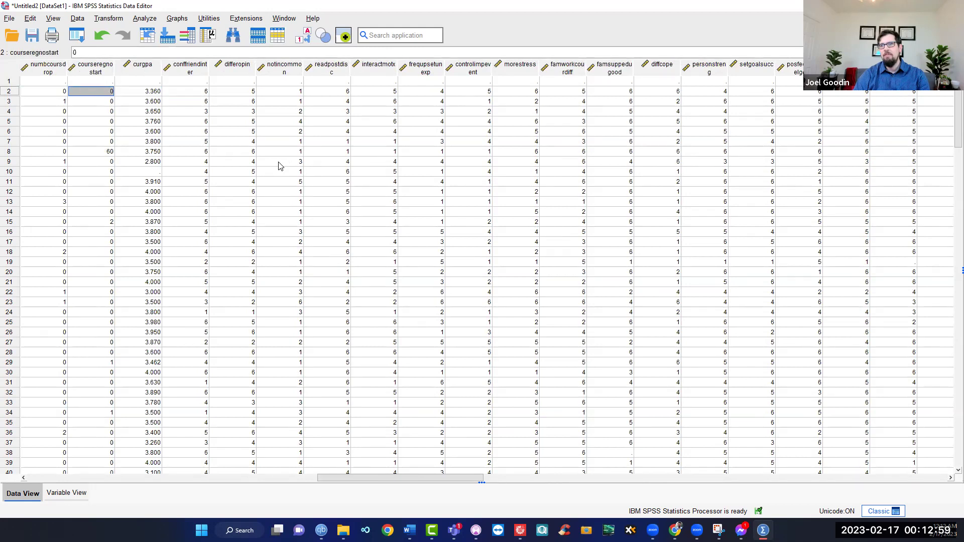
key(Right)
key(Right)
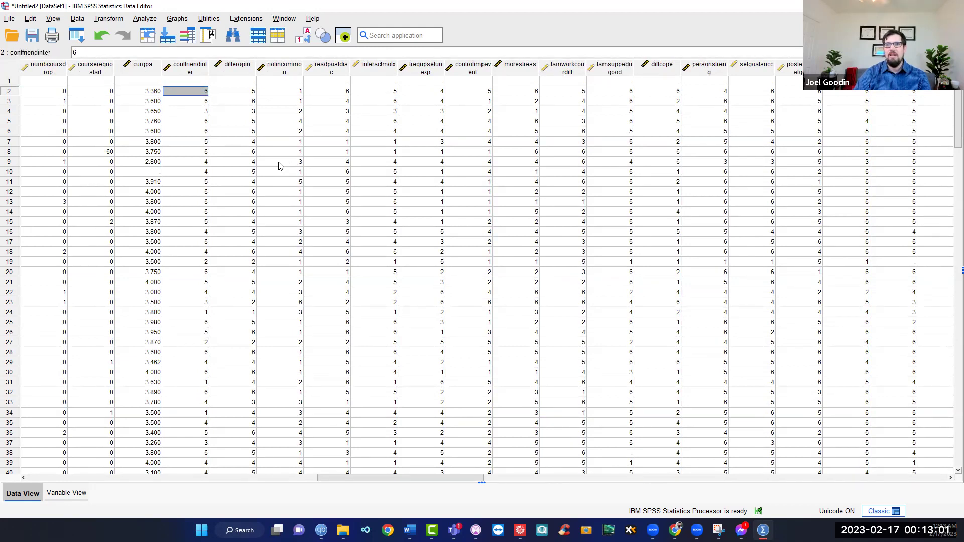
key(Left)
key(Left)
Check the courseregnostart answers in the first rows, down to the participant in row 8
key(Down)
key(Down)
key(Down)
key(Down)
key(Down)
key(Up)
key(Up)
key(Up)
key(Up)
key(Up)
key(Up)
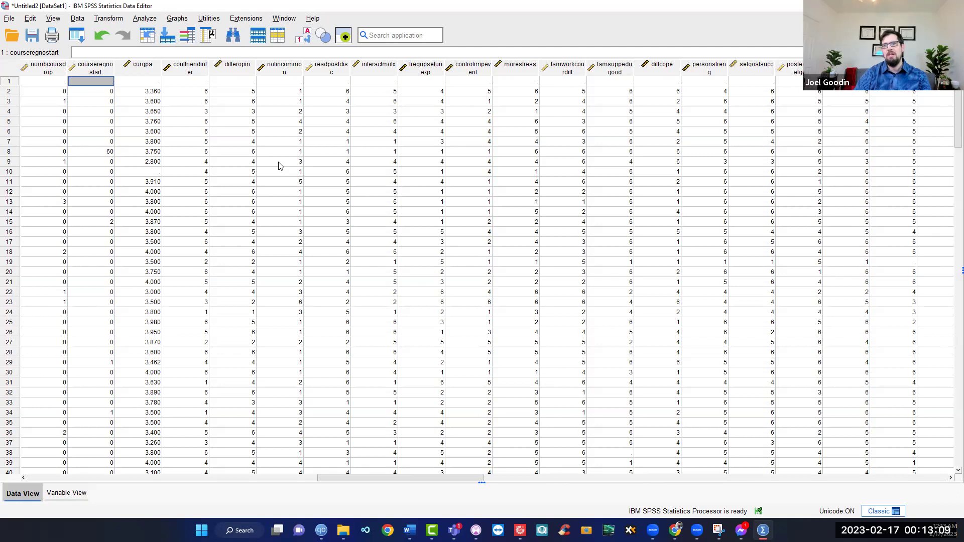
key(Down)
key(Down)
key(Down)
key(Down)
key(Down)
key(Down)
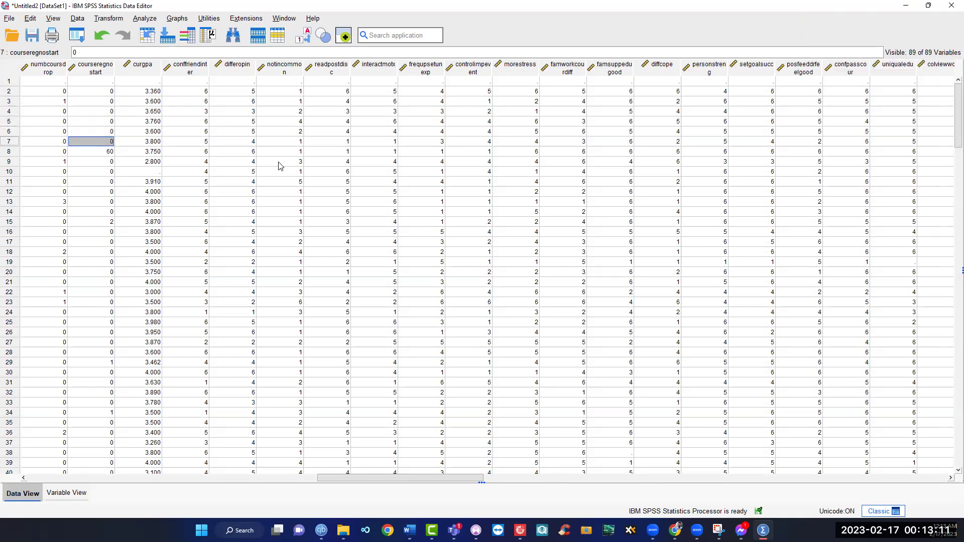
key(Down)
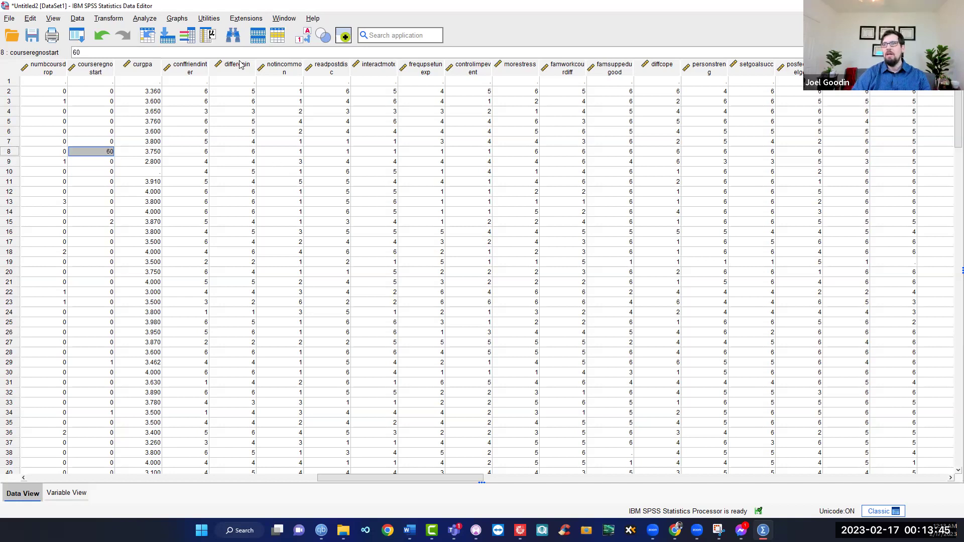
Compare row 8's courseregnostart value with the answers further down the column
key(F2)
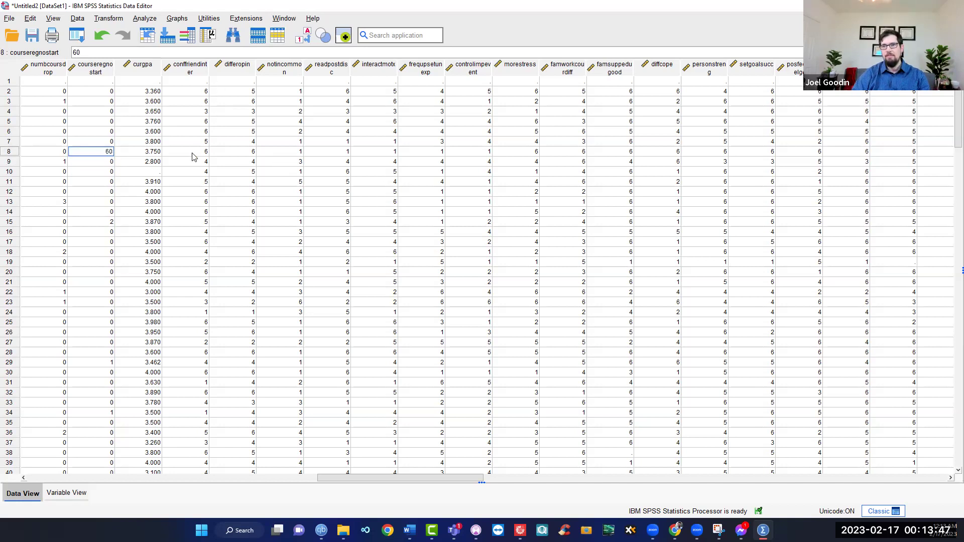
click(109, 191)
click(103, 151)
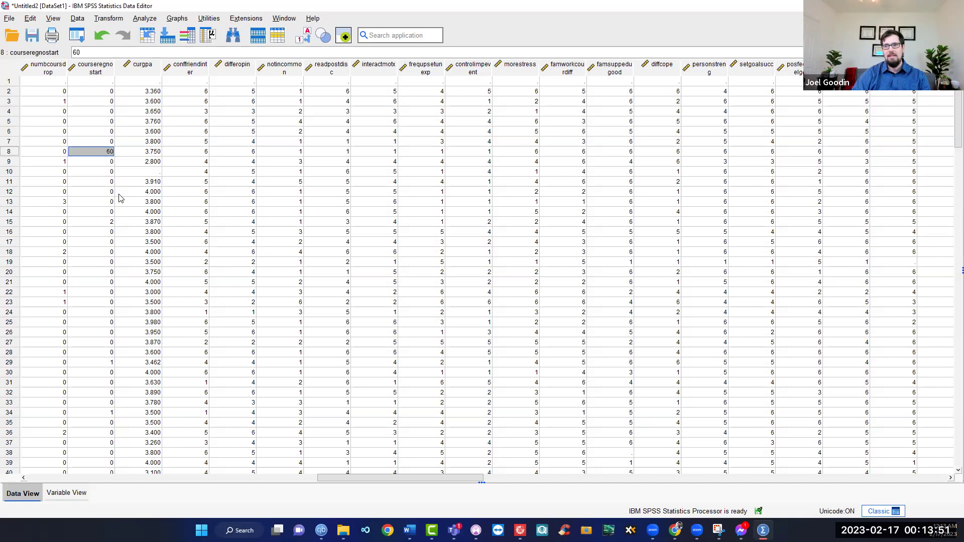
scroll(110, 205, down, 7)
scroll(110, 256, down, 20)
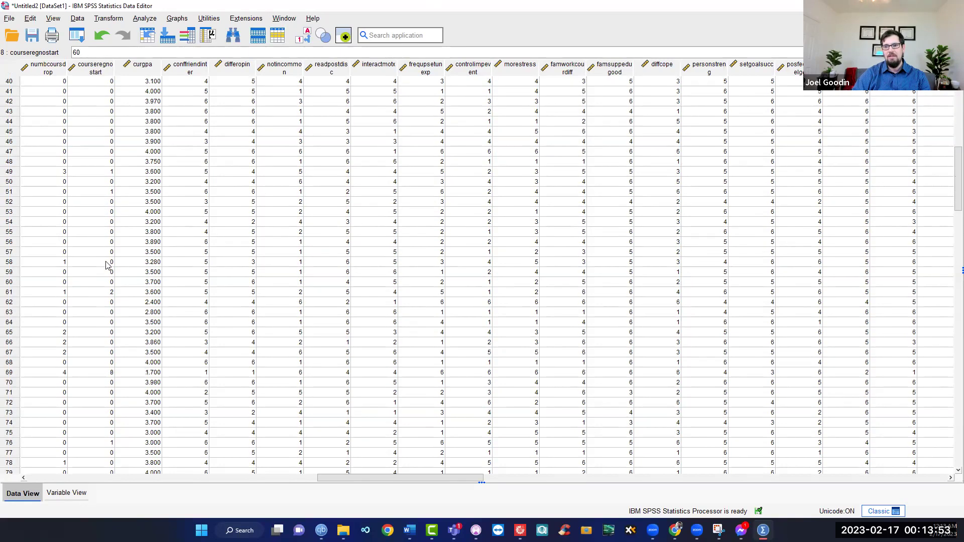
scroll(53, 356, down, 6)
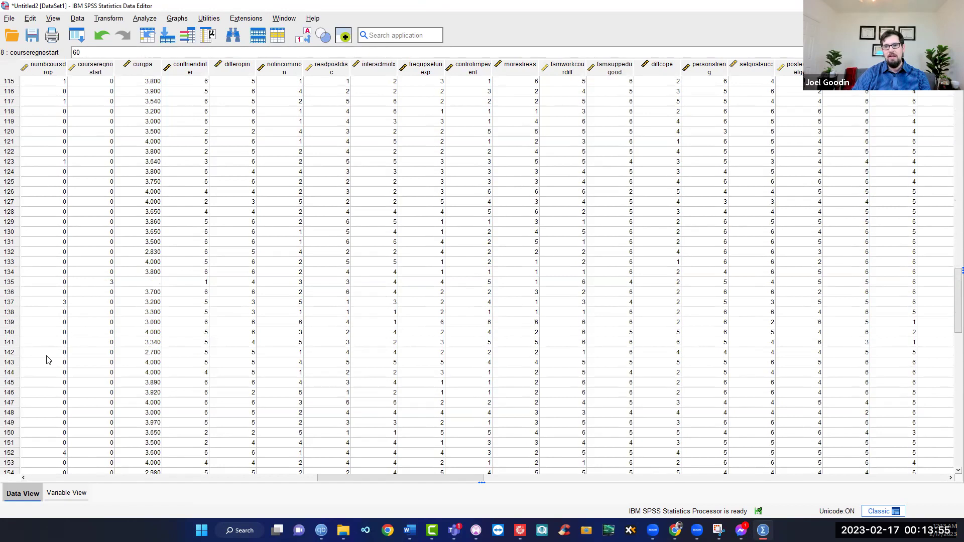
scroll(82, 316, down, 6)
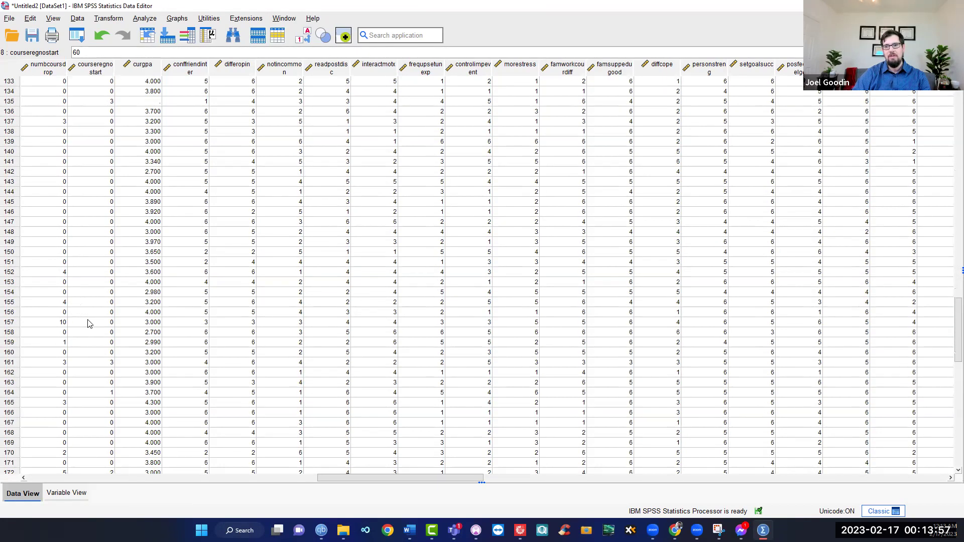
scroll(89, 324, up, 13)
scroll(88, 213, up, 20)
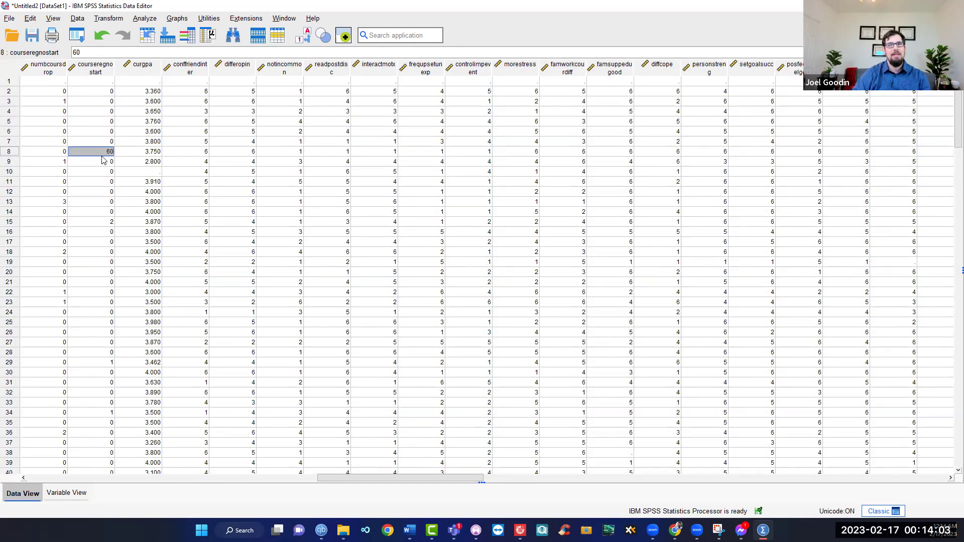
Try clearing the courseregnostart value in row 8, undoing the deletion
click(95, 187)
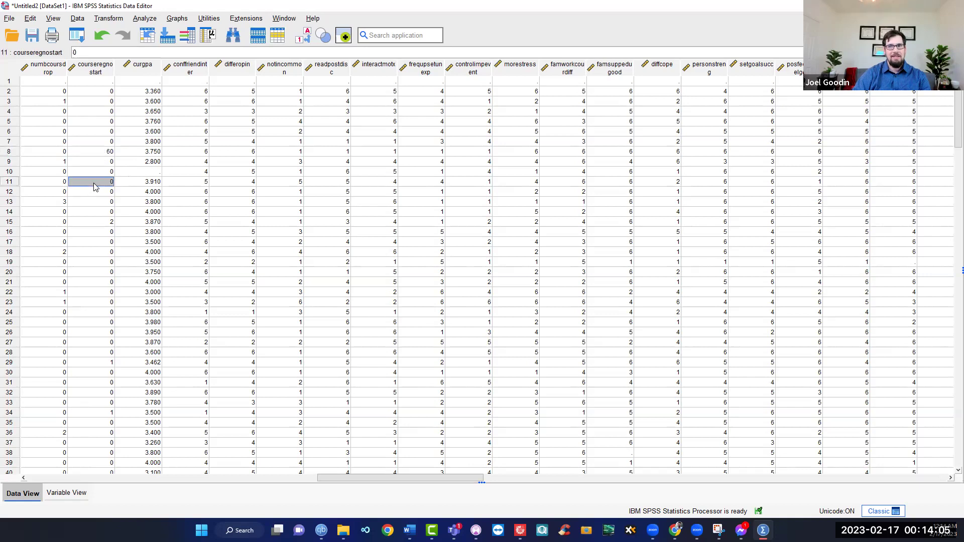
click(107, 153)
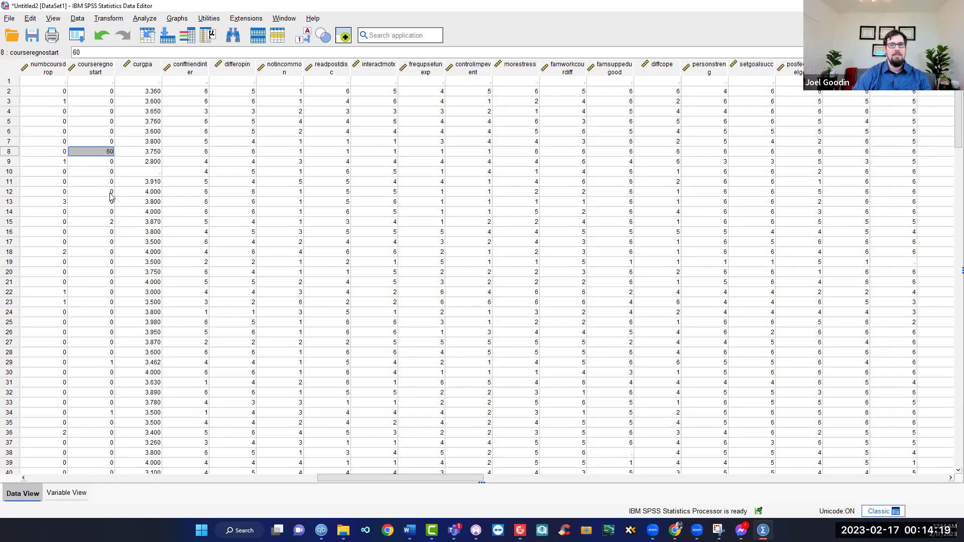
key(BackSpace)
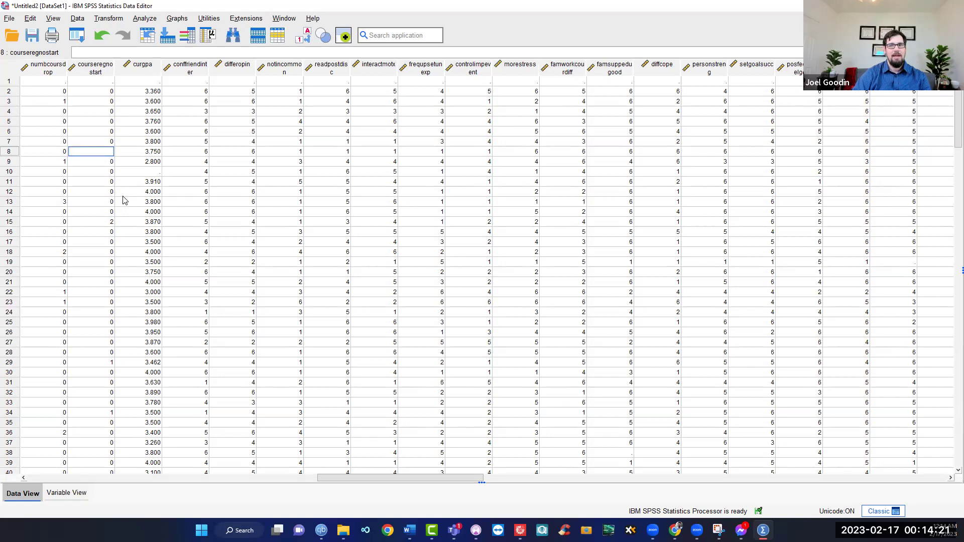
click(124, 189)
key(ctrl+z)
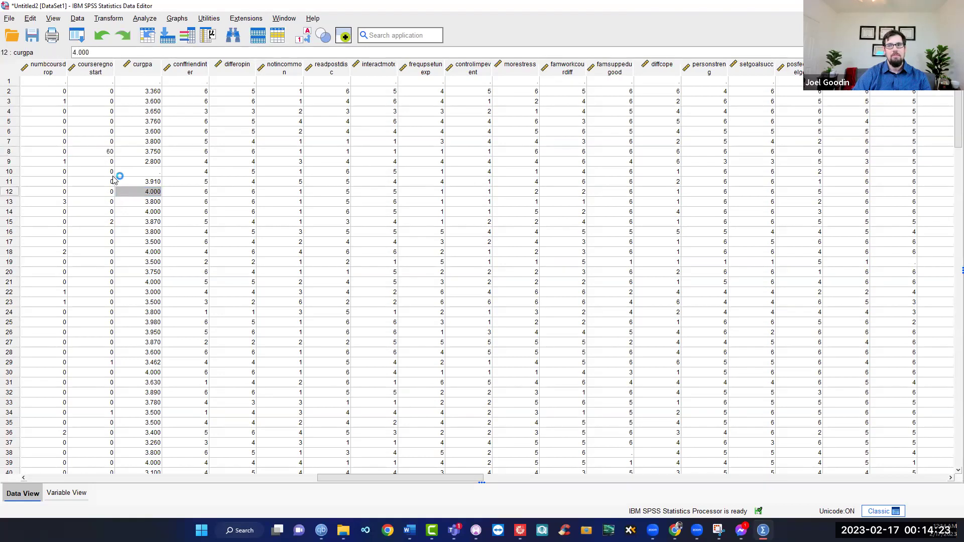
click(96, 182)
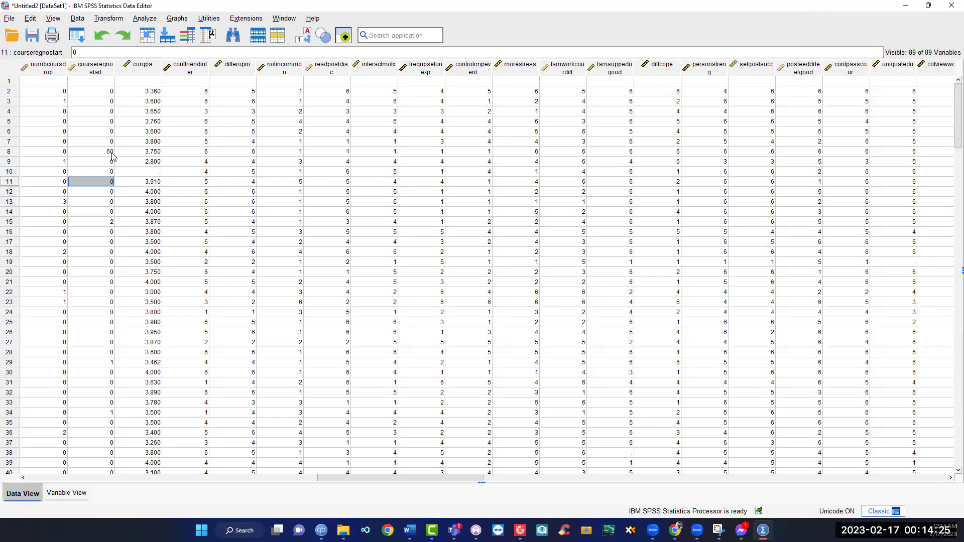
Read across the participant's answers in row 3, from the item after curgpa through appreceffort
click(143, 154)
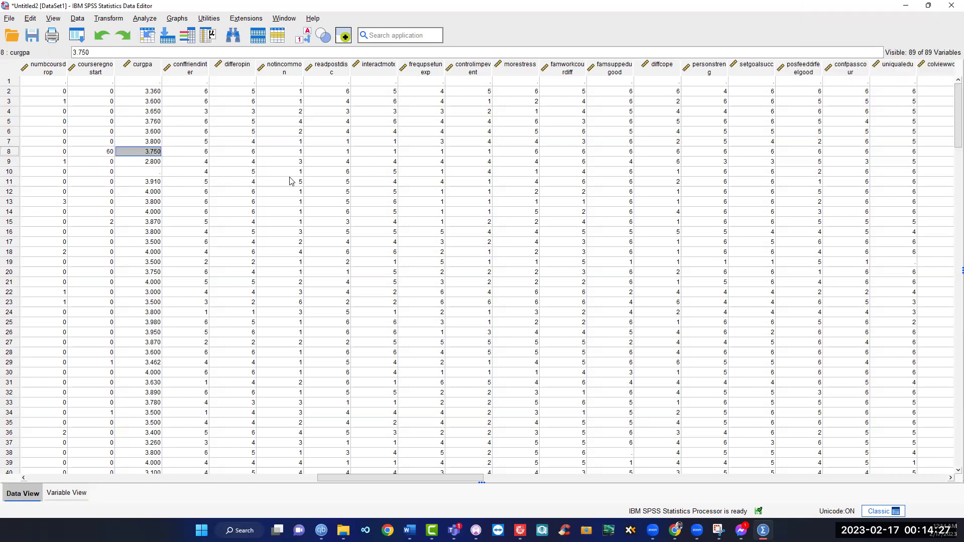
key(Up)
key(Up)
key(Up)
key(Up)
key(Up)
key(Right)
key(Right)
key(Right)
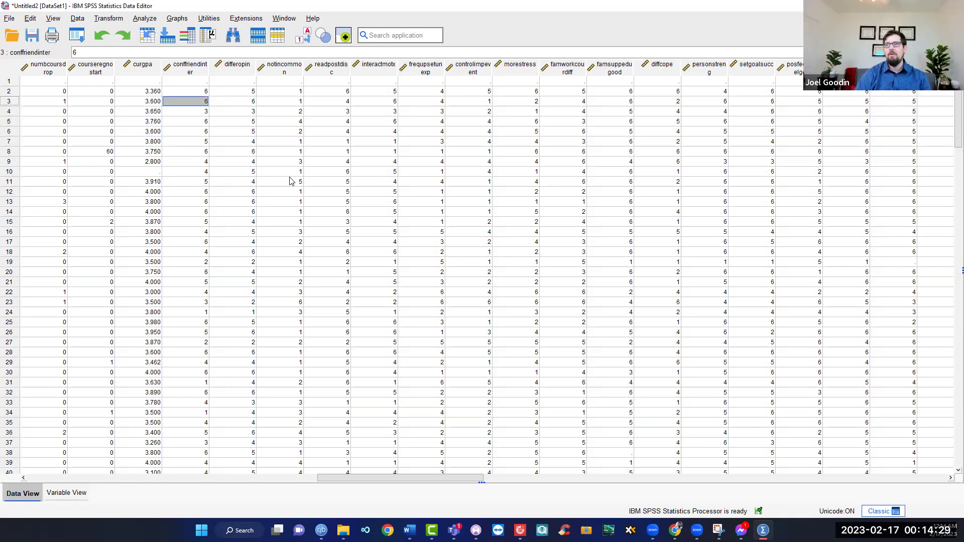
key(Right)
key(Right)
key(Right)
key(Right)
key(Right)
key(Right)
key(Right)
key(Right)
key(Right)
key(Right)
key(Right)
key(Right)
key(Right)
key(Right)
key(Right)
key(Right)
key(Right)
key(Right)
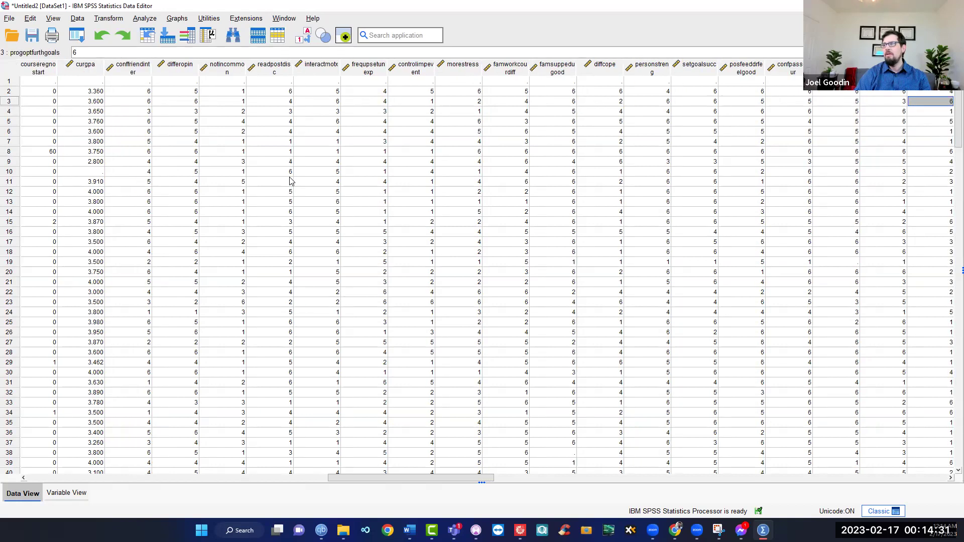
key(Right)
key(Right)
key(Right)
key(Right)
key(Right)
key(Right)
key(Right)
key(Right)
key(Right)
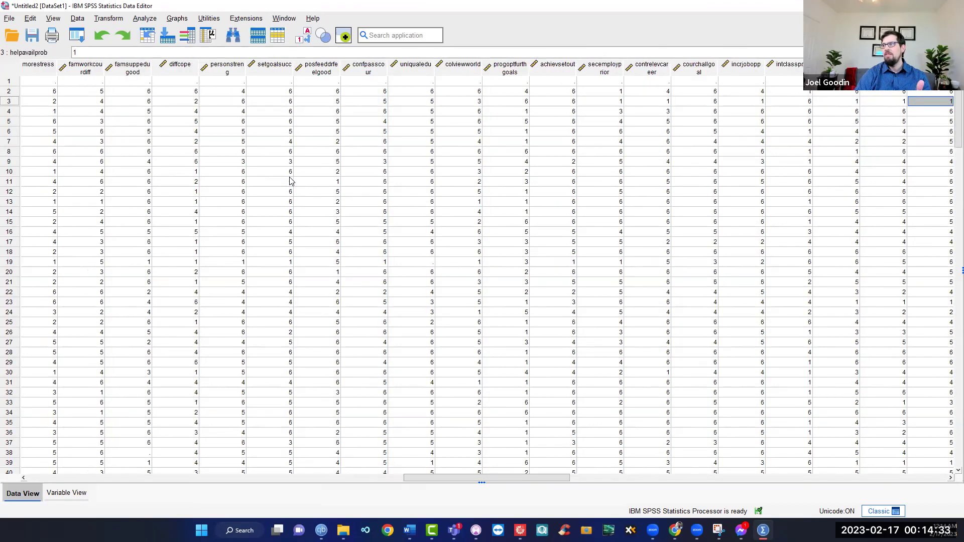
key(Right)
key(Right)
key(Right)
key(Right)
key(Right)
key(Right)
key(Right)
key(Right)
key(Right)
key(Right)
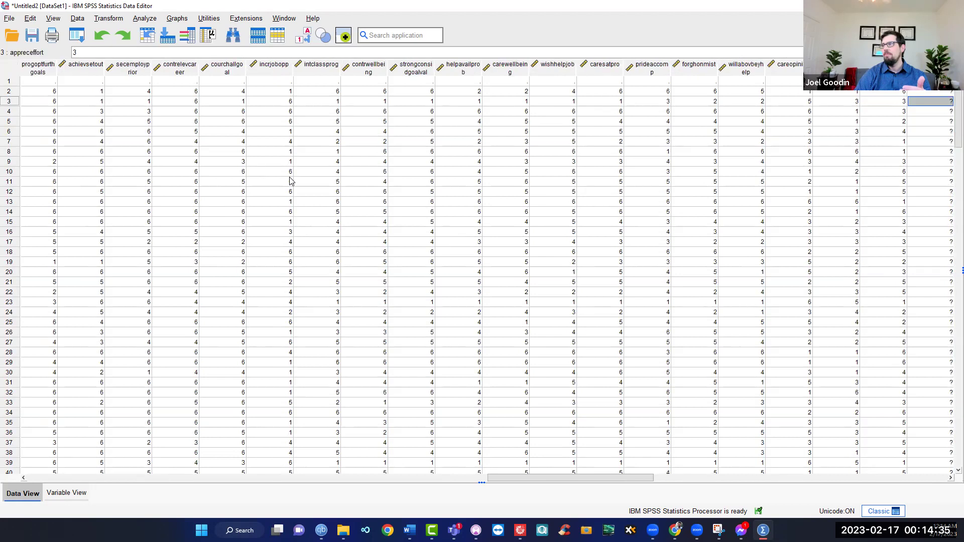
Read back across the participant's answers in row 4, from appreceffort to readpostdisc
key(Down)
key(Left)
key(Left)
key(Left)
key(Left)
key(Left)
key(Left)
key(Left)
key(Left)
key(Left)
key(Left)
key(Left)
key(Left)
key(Left)
key(Left)
key(Left)
key(Left)
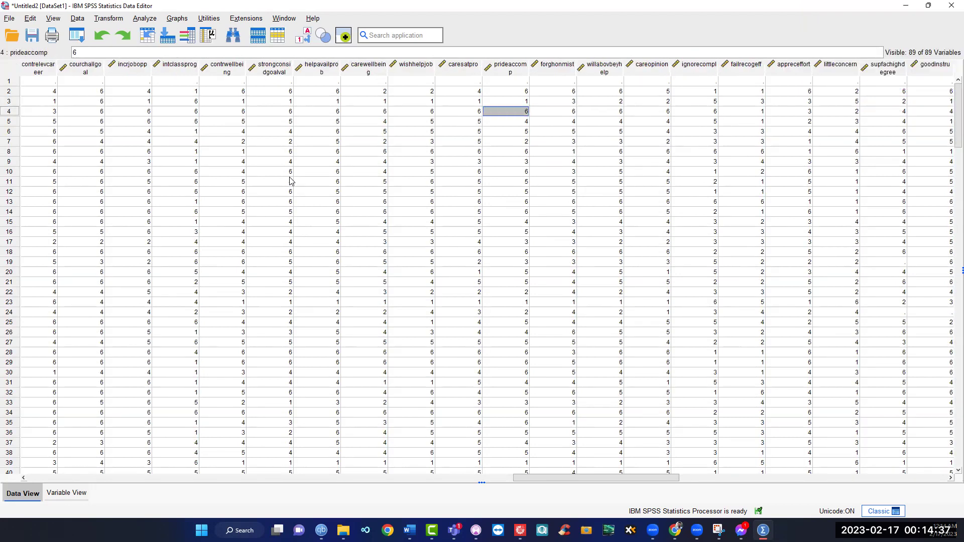
key(Left)
key(Left)
key(Left)
key(Left)
key(Left)
key(Left)
key(Left)
key(Left)
key(Left)
key(Left)
key(Left)
key(Left)
key(Left)
key(Left)
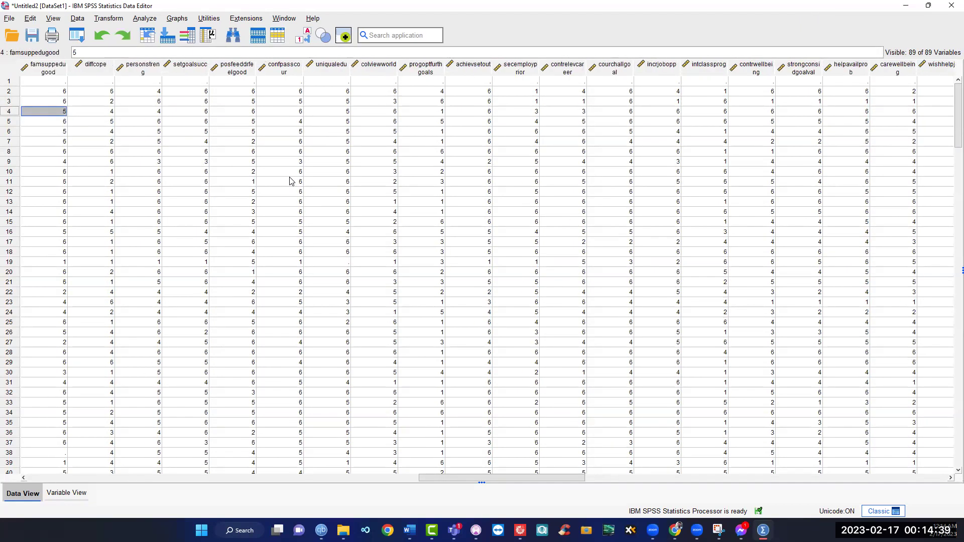
key(Left)
key(Left)
key(Left)
key(Left)
key(Left)
key(Left)
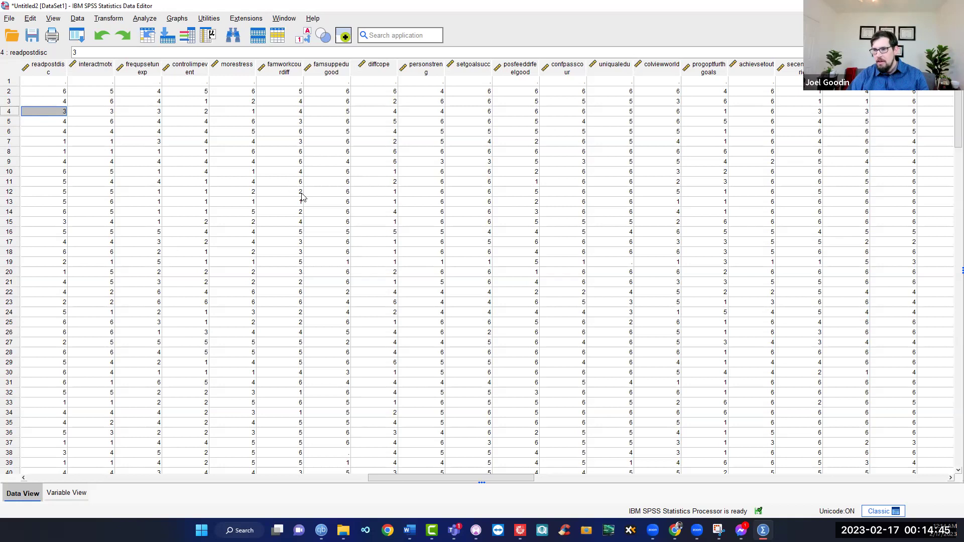
Look down the survey item columns through all remaining participants to the end of the data
scroll(286, 405, down, 8)
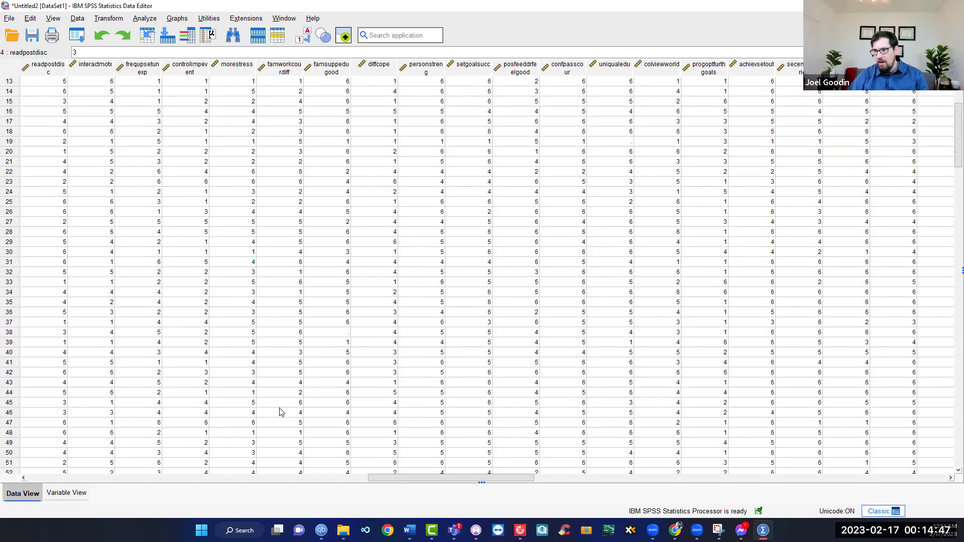
scroll(241, 404, down, 5)
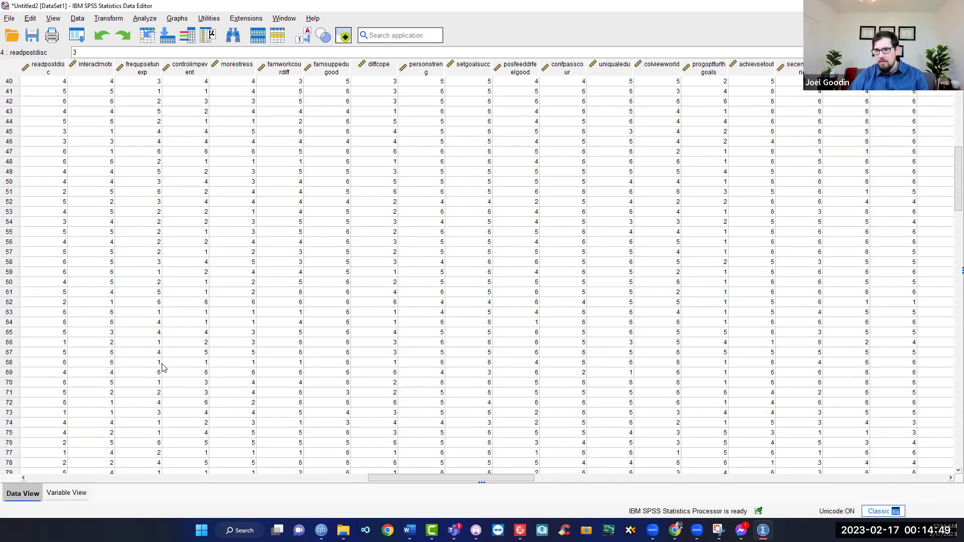
scroll(134, 367, down, 5)
scroll(134, 367, down, 18)
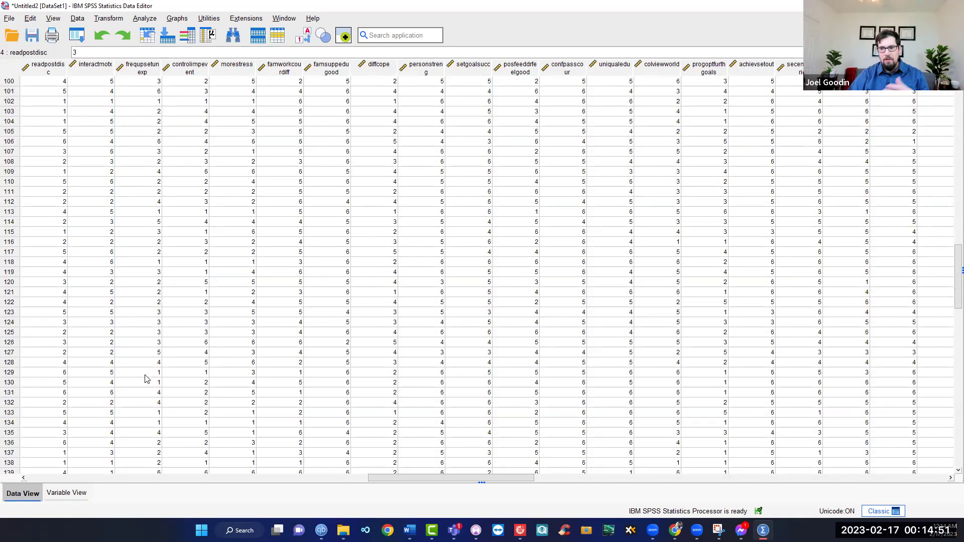
scroll(183, 383, down, 18)
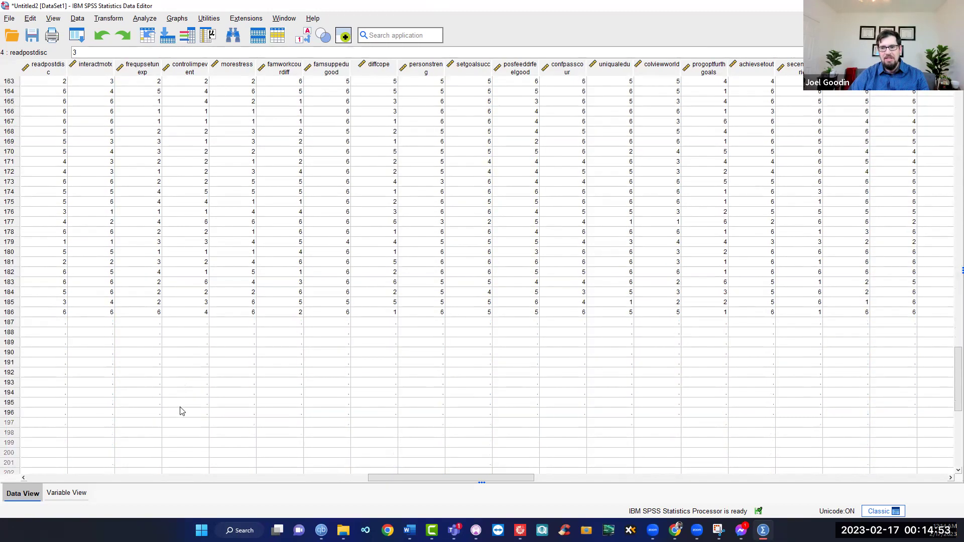
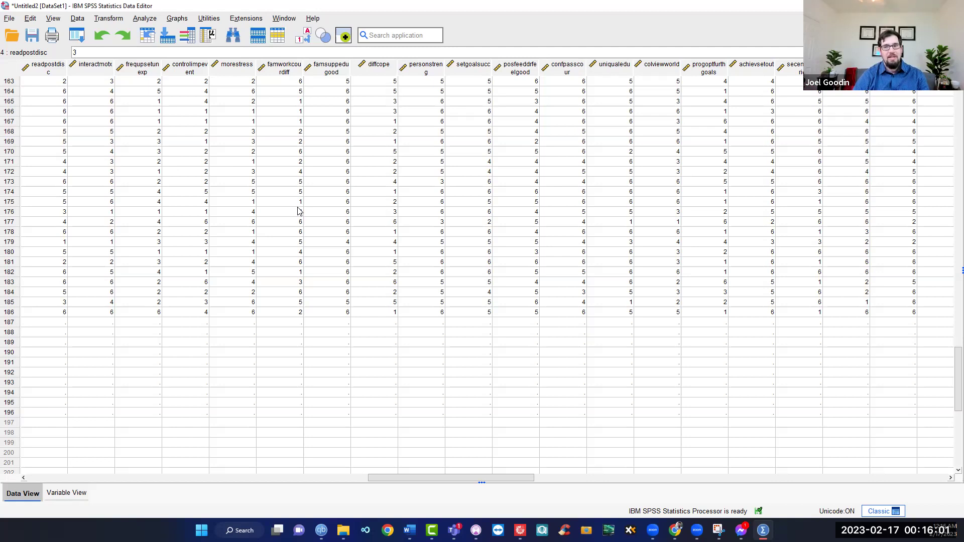
Review the survey answers back up to around row 49 and down again to the last participants
scroll(193, 175, up, 12)
scroll(194, 179, up, 18)
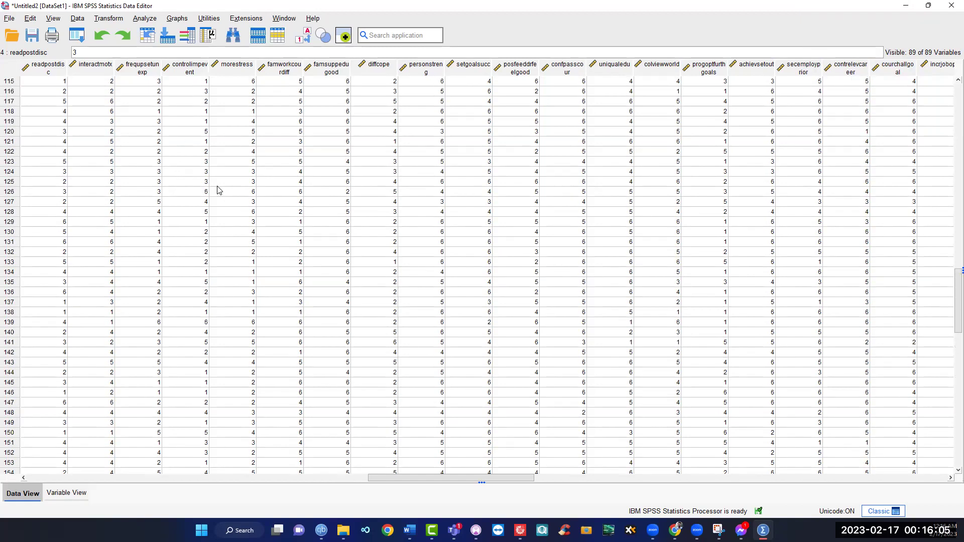
scroll(198, 159, up, 8)
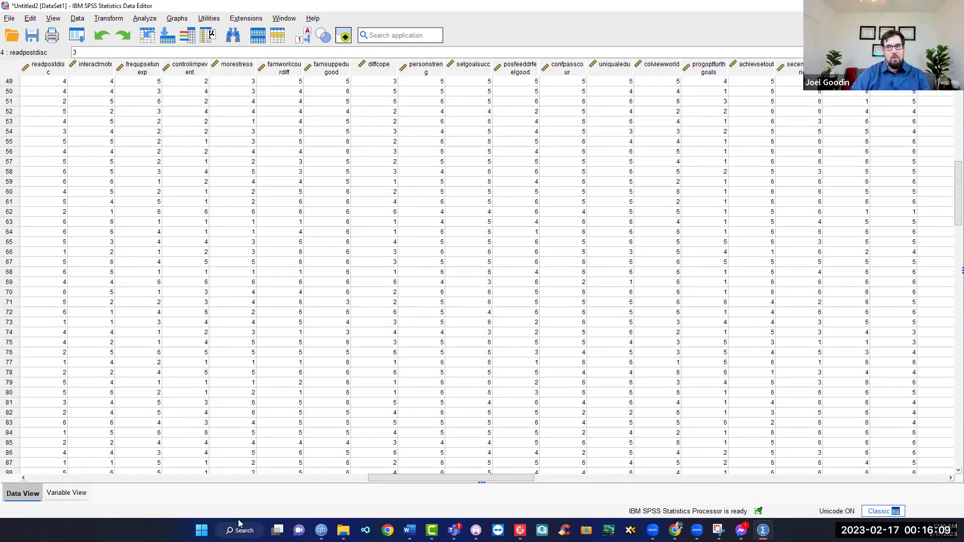
scroll(228, 283, down, 5)
scroll(229, 283, down, 20)
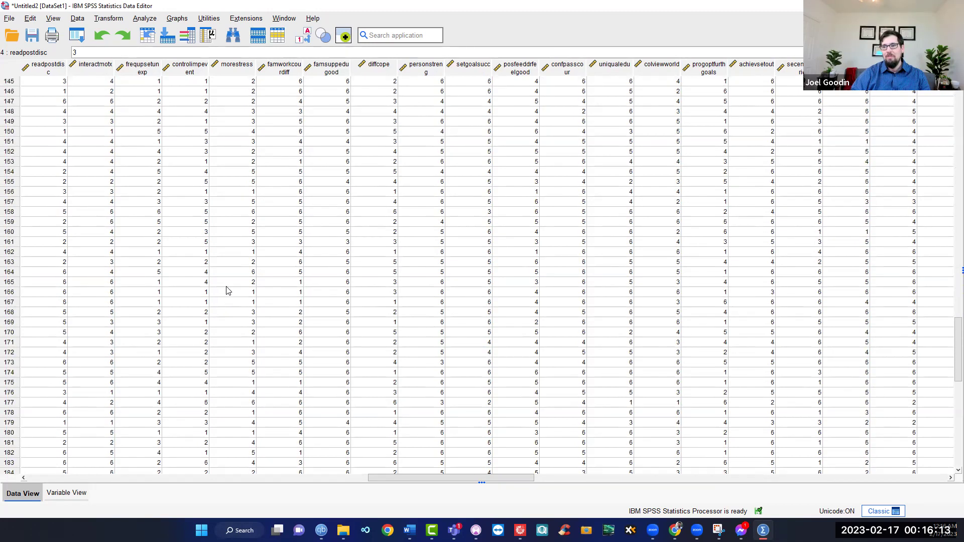
scroll(226, 291, down, 5)
scroll(227, 290, up, 3)
Highlight row 167's answers from frequpsetunexp to colviewworld and those in rows 177 to 179 from diffcope onward to inspect response patterns
click(221, 284)
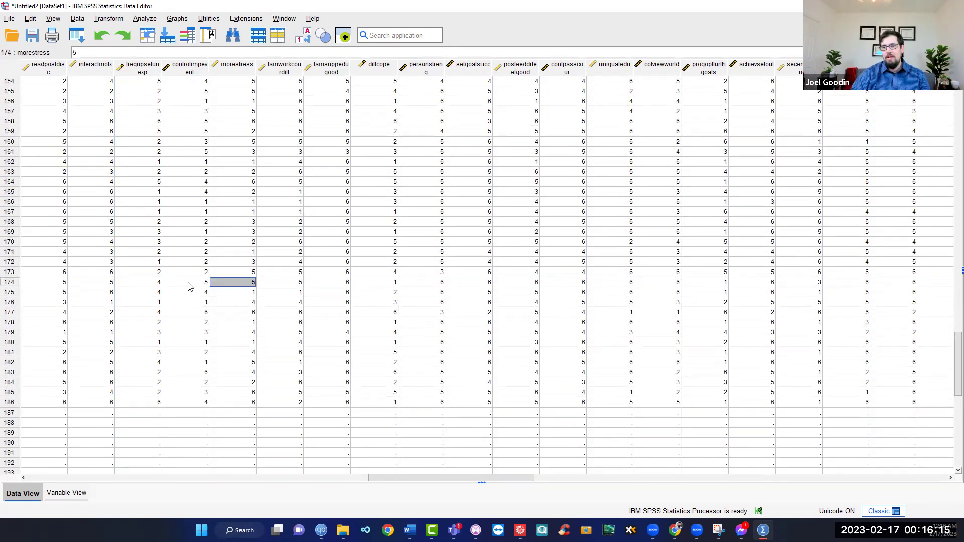
click(179, 213)
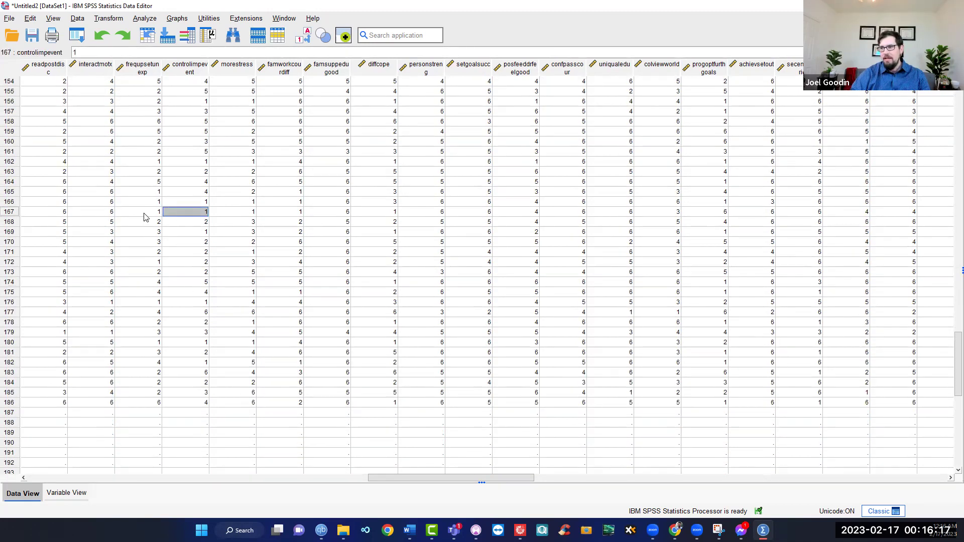
drag(132, 213, 638, 212)
click(322, 174)
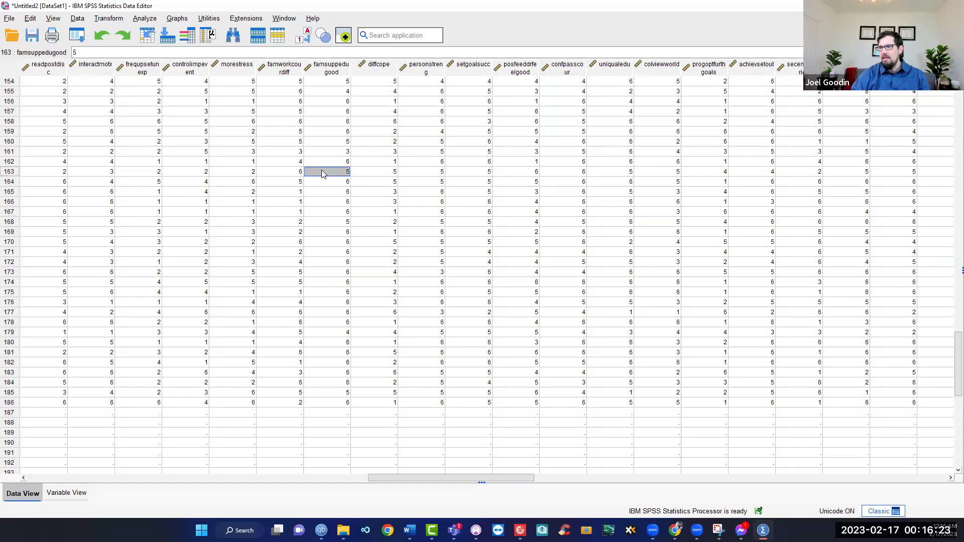
drag(391, 333, 950, 313)
Return to the first participants and check the famworkcourdiff answers from row 2 down to row 16
scroll(107, 189, up, 13)
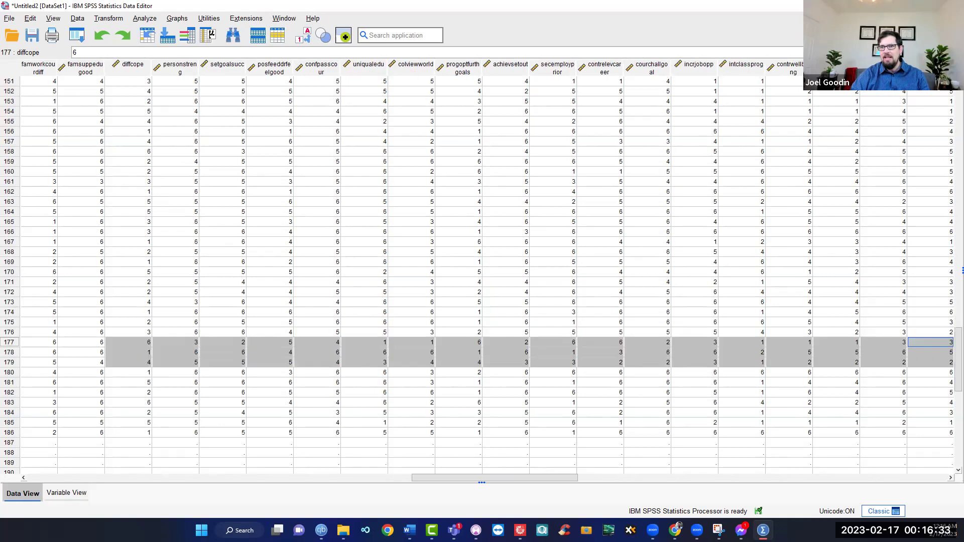
scroll(41, 133, up, 20)
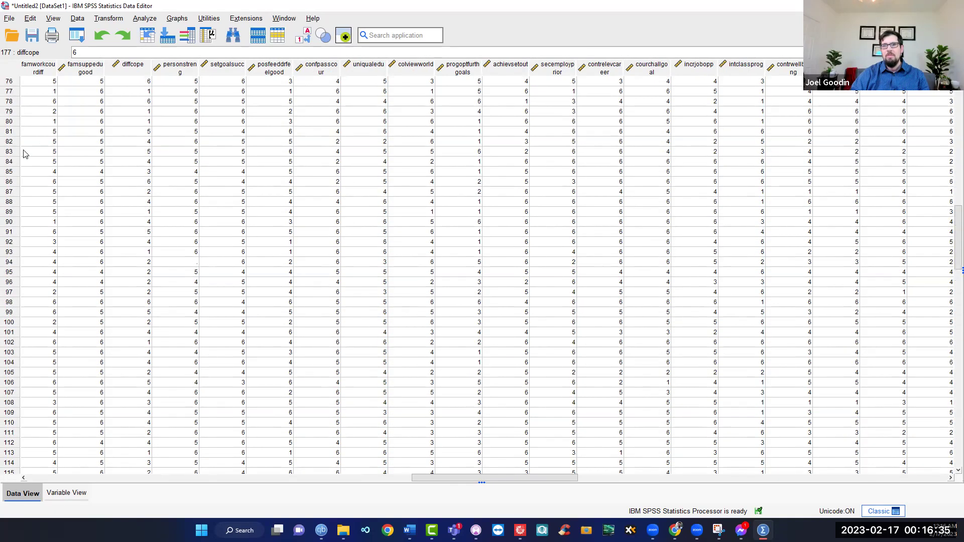
scroll(54, 123, up, 9)
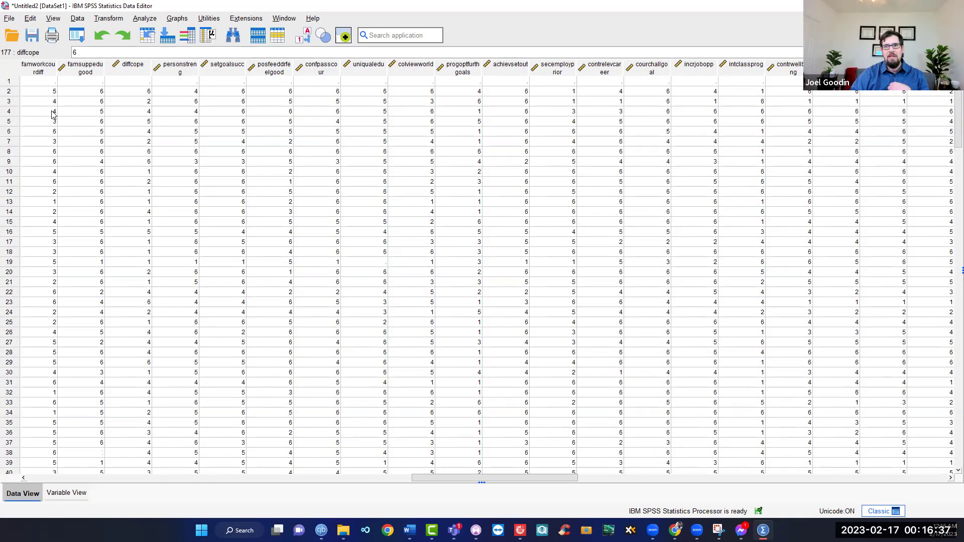
click(47, 91)
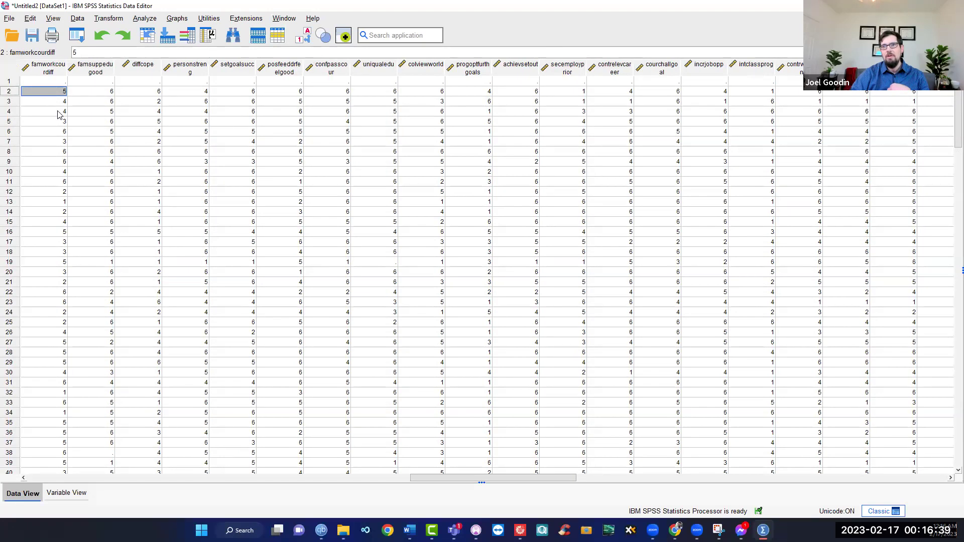
key(Down)
key(Down)
key(Down)
key(Down)
key(Down)
key(Down)
key(Down)
key(Down)
key(Down)
key(Down)
key(Down)
key(Down)
key(Down)
key(Down)
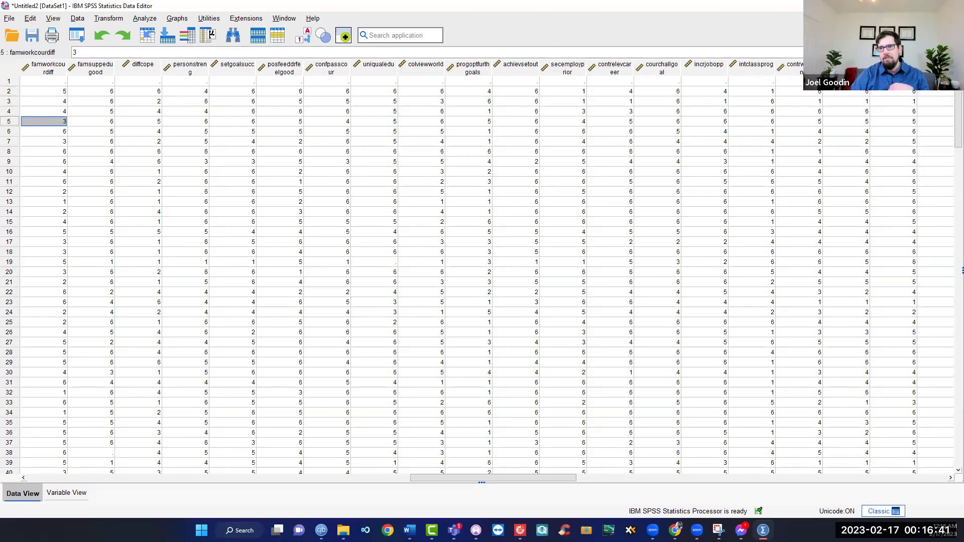
Examine the answers across row 16 and back across row 18 for strange response patterns
key(Right)
key(Right)
key(Right)
key(Right)
key(Right)
key(Right)
key(Right)
key(Right)
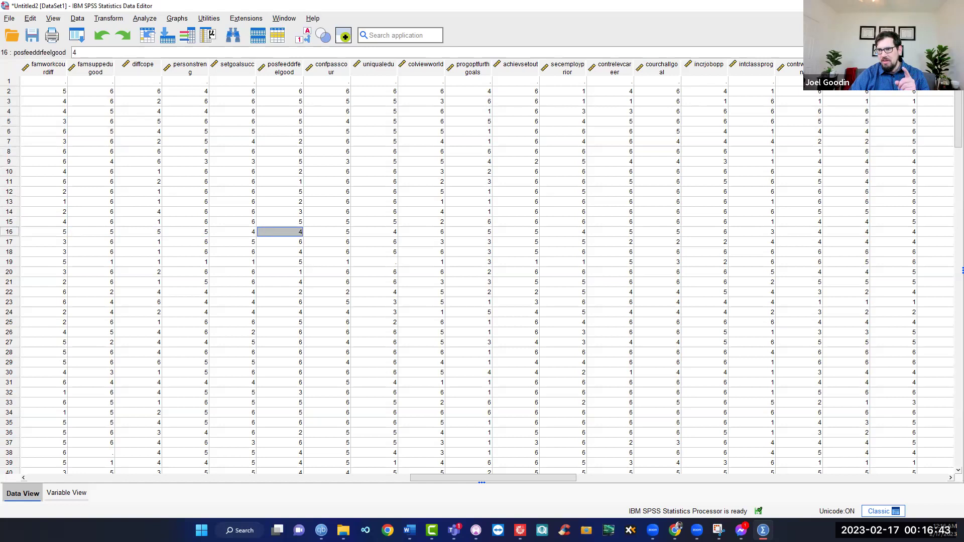
key(Down)
key(Down)
key(Left)
key(Left)
key(Left)
key(Left)
key(Left)
key(Left)
key(Left)
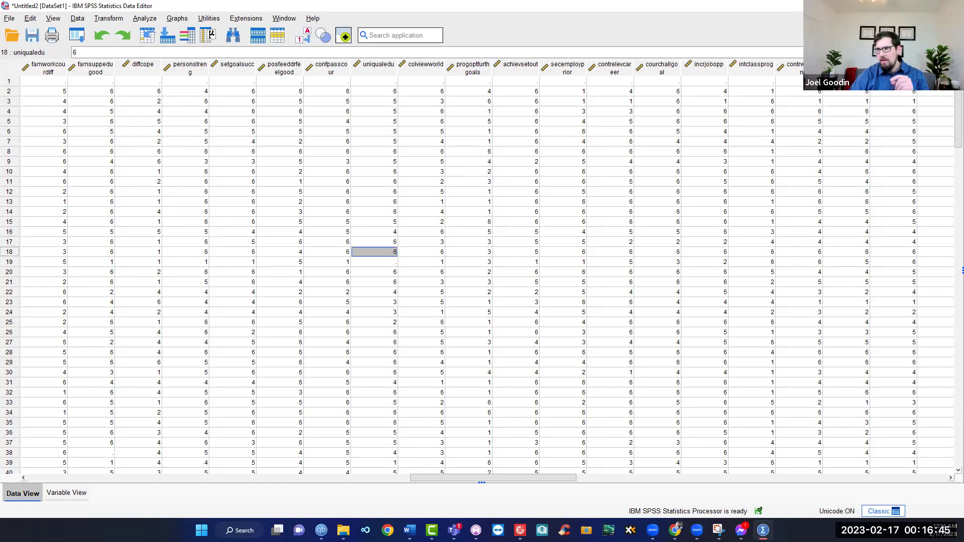
key(Left)
Examine row 19's answers from famsuppedugood through strongconsidgoalval for strange response patterns
key(Down)
key(Right)
key(Right)
key(Right)
key(Right)
key(Right)
key(Right)
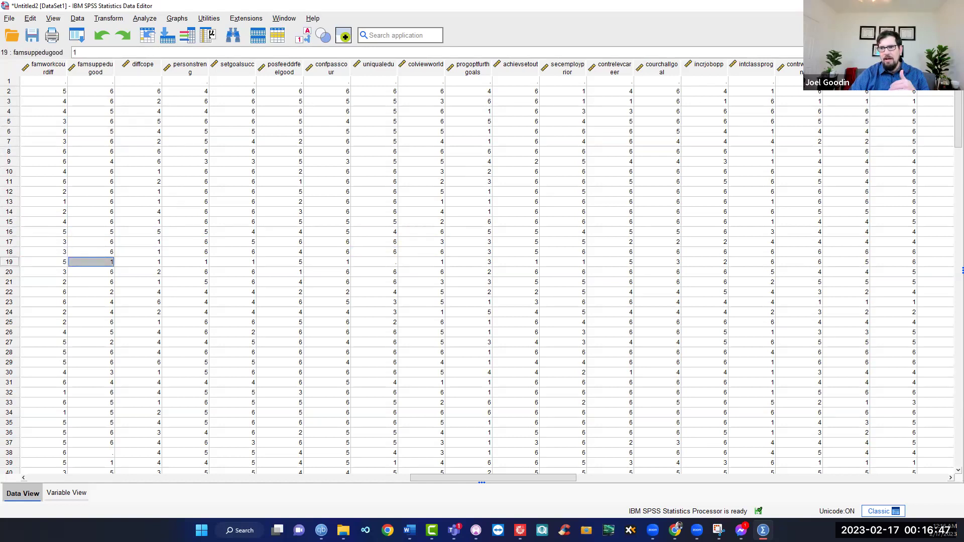
key(Right)
key(Right)
key(Right)
key(Right)
key(Right)
key(Right)
key(Right)
key(Right)
key(Right)
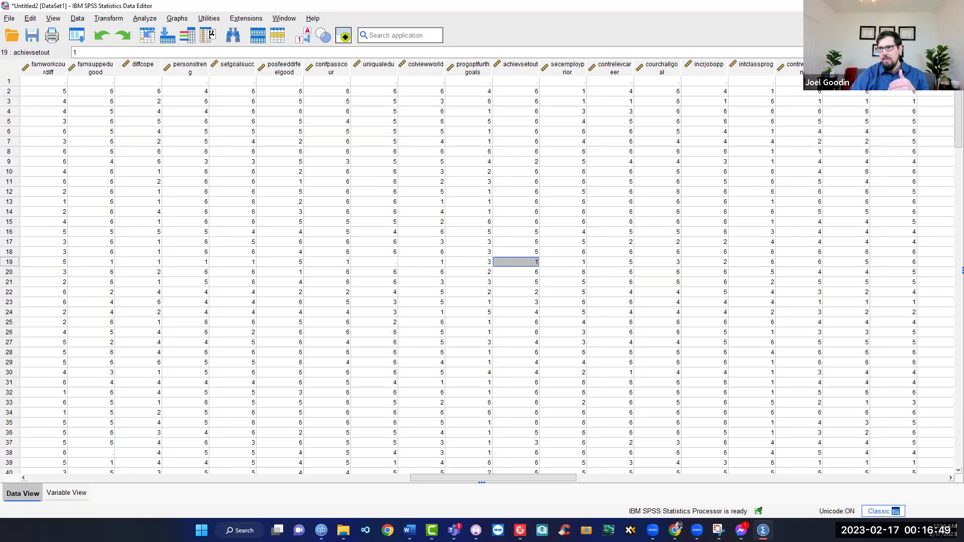
key(Right)
key(Right)
key(Down)
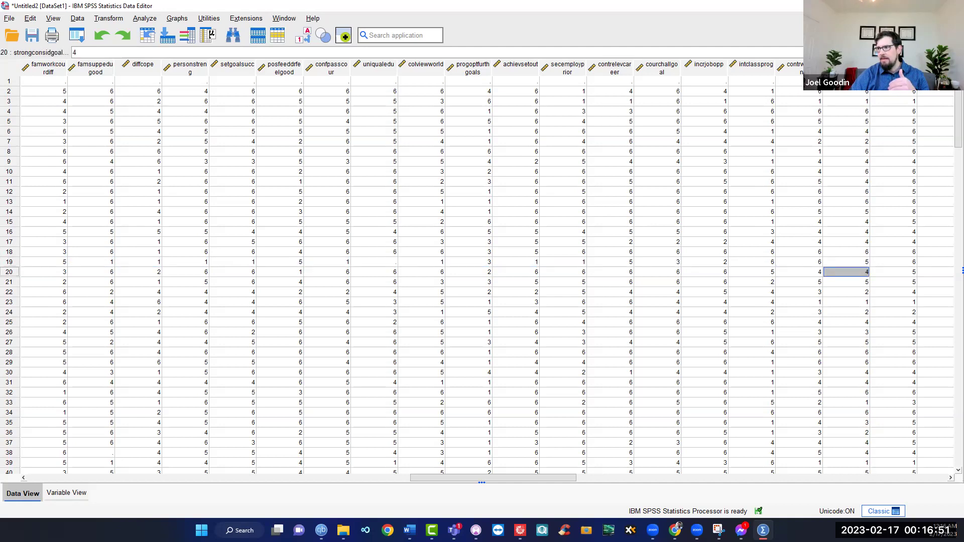
Go back along row 20 and return to row 19's uniqualedu cell to check it for a missing answer
key(Left)
key(Left)
key(Left)
key(Left)
key(Left)
key(Left)
key(Left)
key(Left)
key(Left)
key(Left)
key(Up)
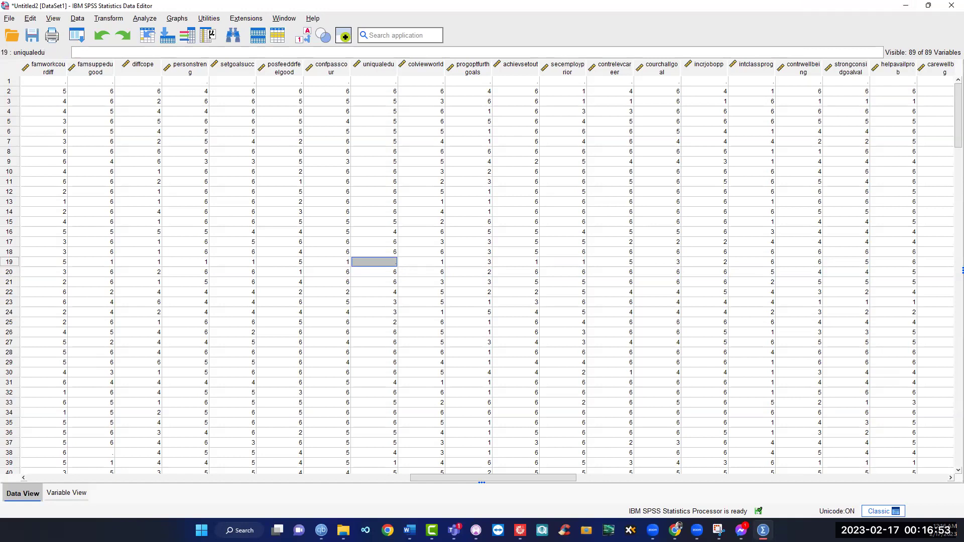
Check row 19's earlier answers from confpasscour back through morestress to interactmotx
key(Right)
key(Left)
key(Left)
key(Left)
key(Left)
key(Left)
key(Left)
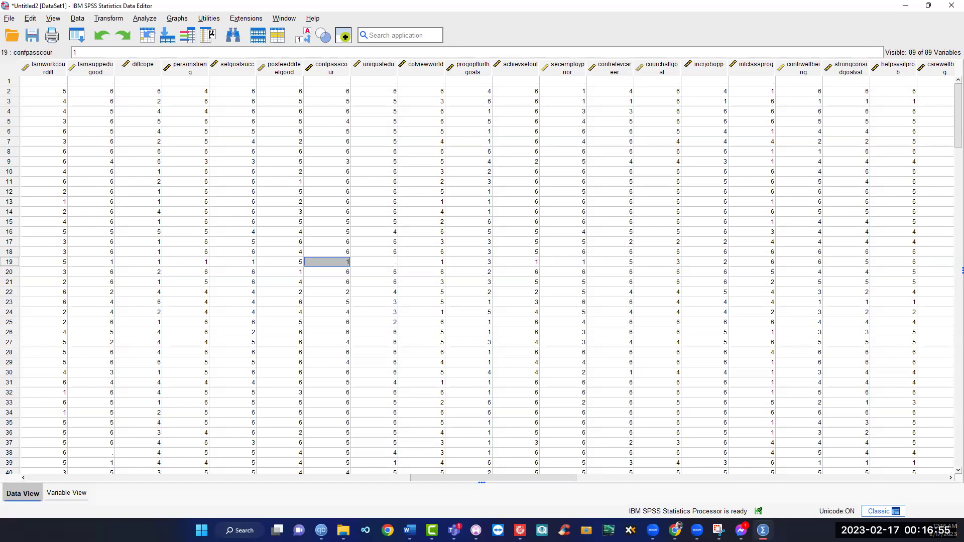
key(Left)
key(Left)
key(Left)
key(Left)
key(Left)
key(Left)
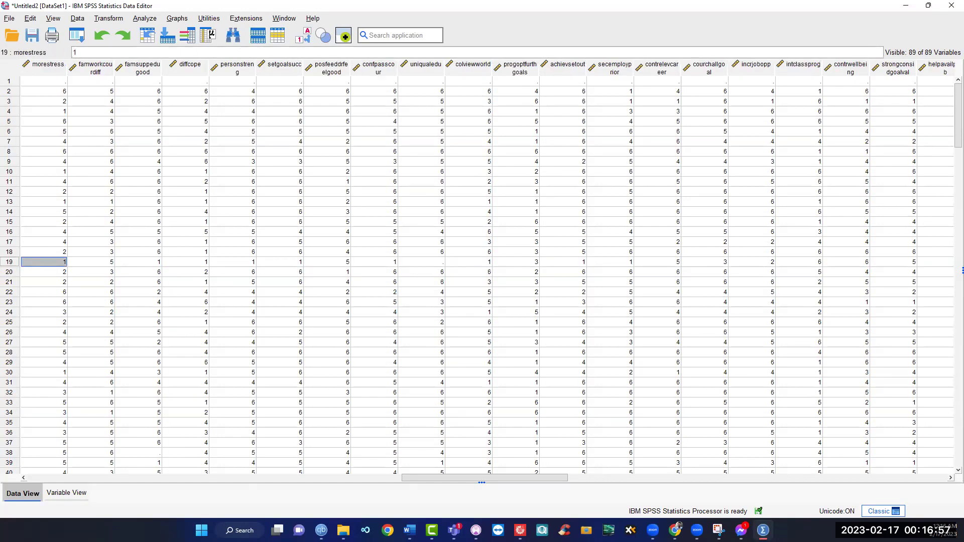
key(Left)
Read row 19's answers forward from interactmotx through personstreng and colviewworld to incrjobopp
key(Right)
key(Right)
key(Right)
key(Right)
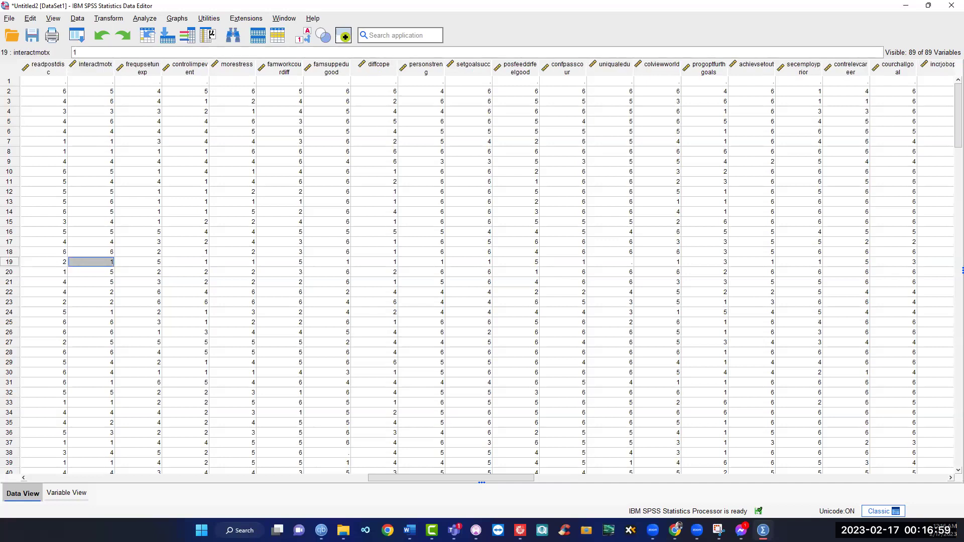
key(Right)
key(Right)
key(Right)
key(Right)
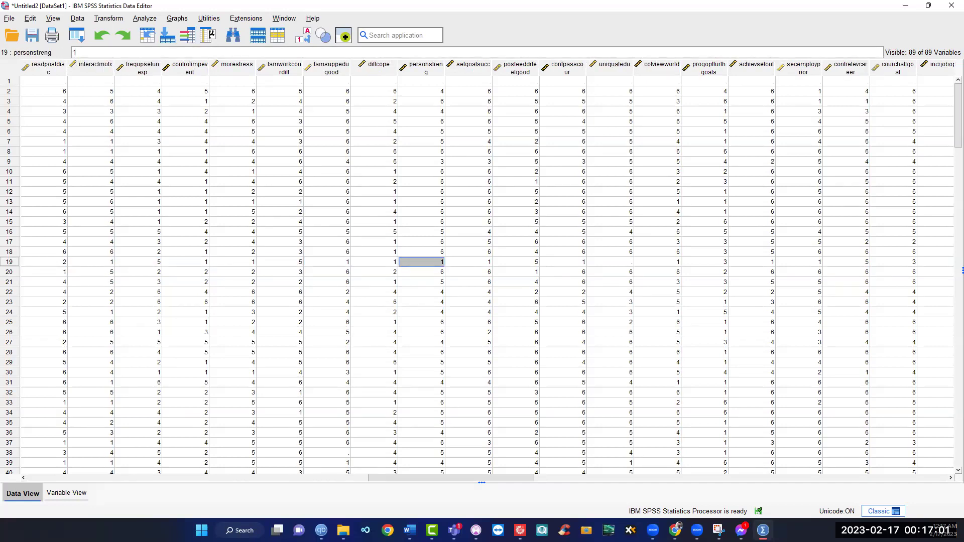
key(Right)
key(Right)
key(Right)
key(Right)
key(Right)
key(Right)
key(Right)
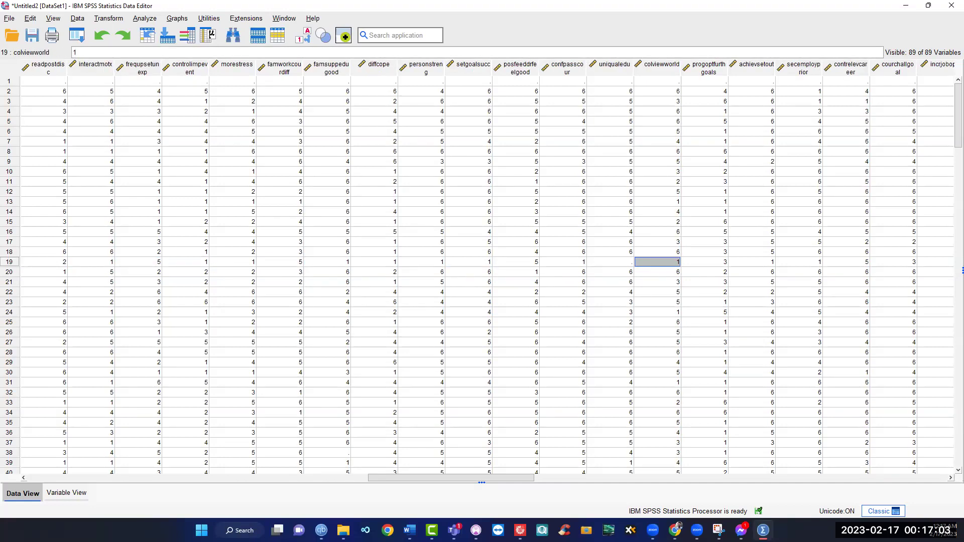
key(Right)
key(Right)
key(Right)
key(Right)
key(Right)
key(Right)
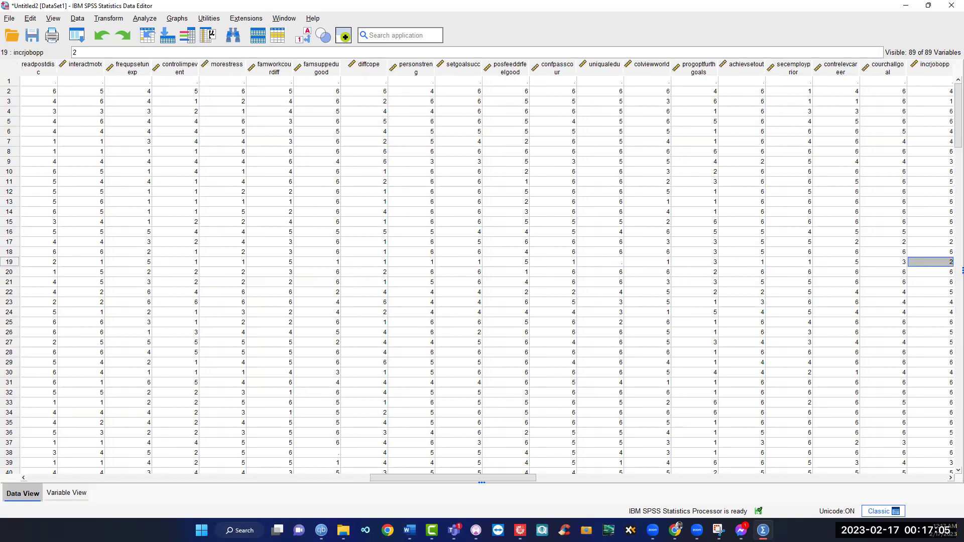
Continue checking row 19's answers from incrjobopp through prideaccomp to goodinstru
key(Right)
key(Right)
key(Right)
key(Right)
key(Right)
key(Right)
key(Right)
key(Right)
key(Right)
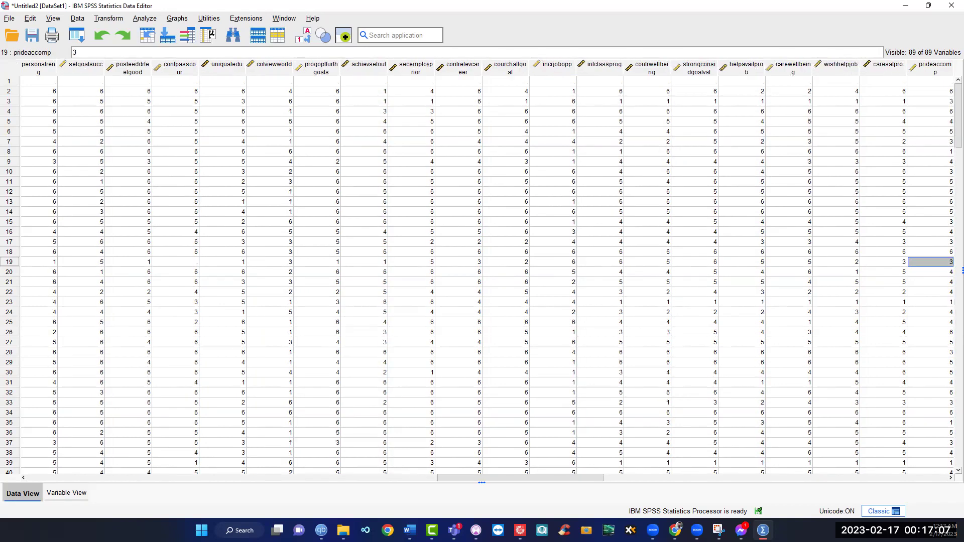
key(Right)
key(Right)
key(Right)
key(Right)
key(Right)
key(Right)
key(Right)
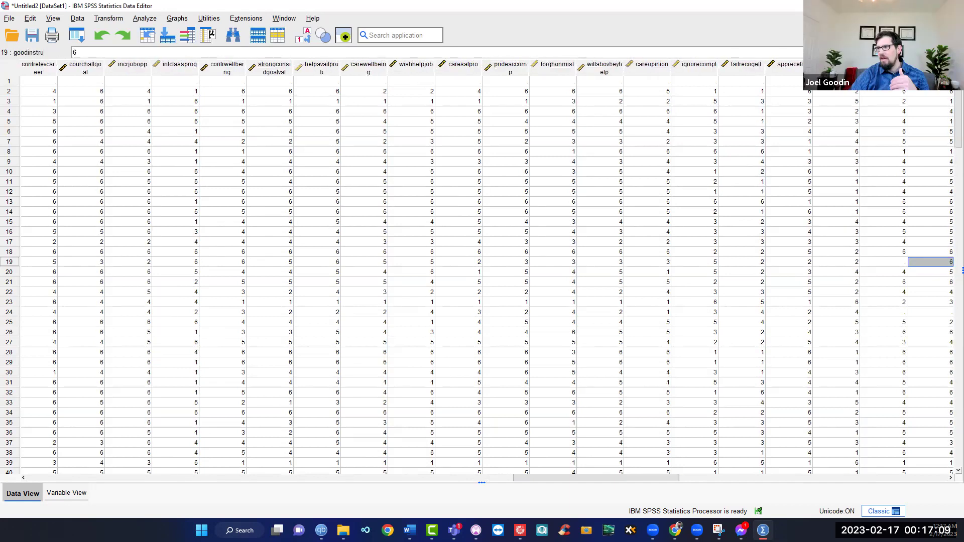
Inspect row 19's remaining answers from goodinstru through adequatetime and promreflectteach to the end of the survey items
key(Right)
key(Right)
key(Right)
key(Right)
key(Right)
key(Right)
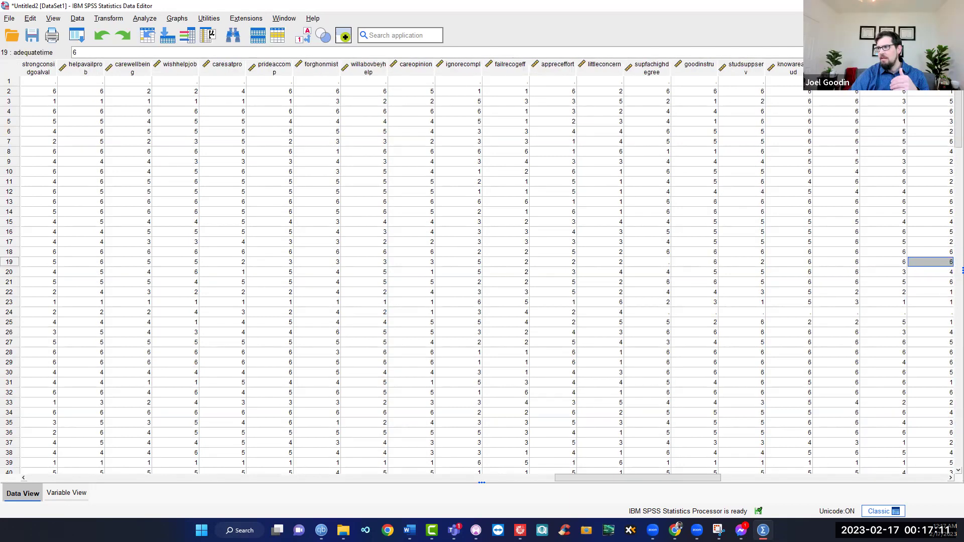
key(Right)
key(Right)
key(Right)
key(Right)
key(Right)
key(Right)
key(Right)
key(Right)
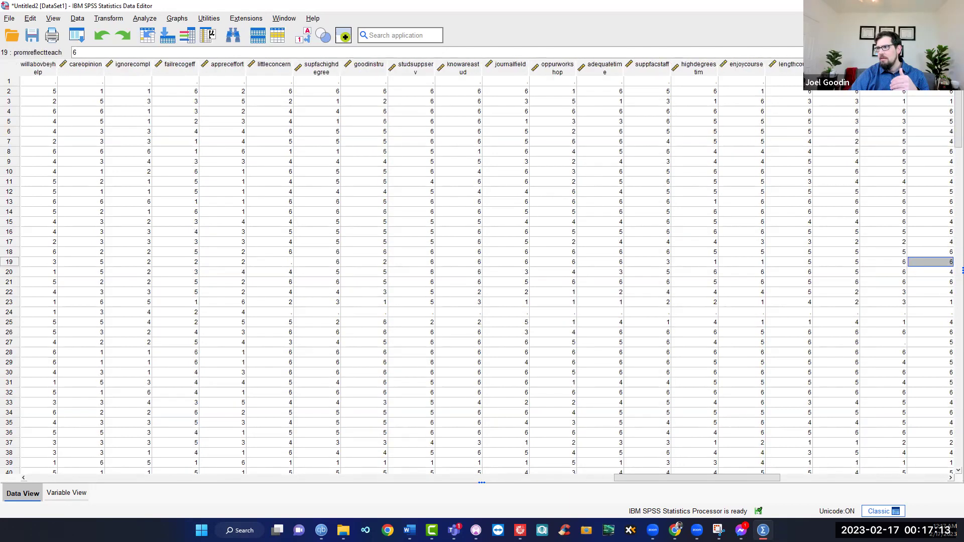
Review row 19's answers backward from the last survey items to encourfamfriends
key(Left)
key(Left)
key(Left)
key(Left)
key(Left)
key(Left)
key(Left)
key(Left)
key(Left)
key(Left)
key(Left)
key(Left)
key(Left)
key(Left)
key(Left)
key(Left)
key(Left)
key(Left)
key(Left)
key(Left)
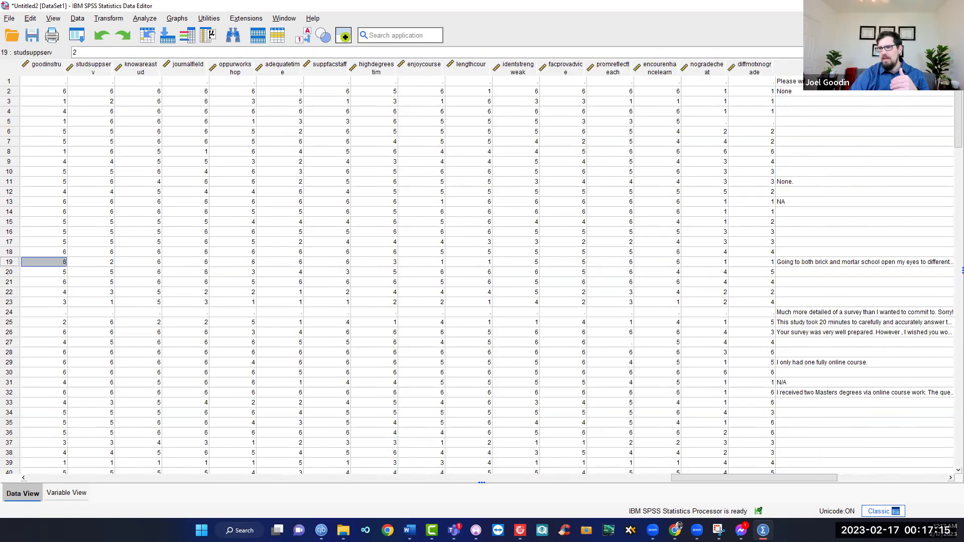
key(Left)
key(Left)
key(Left)
key(Left)
key(Left)
key(Left)
key(Left)
key(Left)
key(Left)
key(Left)
key(Left)
key(Left)
key(Left)
key(Left)
key(Left)
key(Left)
key(Left)
key(Left)
key(Left)
key(Left)
Recheck row 19's answers around encourfamfriends and chancesuccpoor, then back to giveup
key(Right)
key(Right)
key(Right)
key(Right)
key(Right)
key(Right)
key(Right)
key(Right)
key(Right)
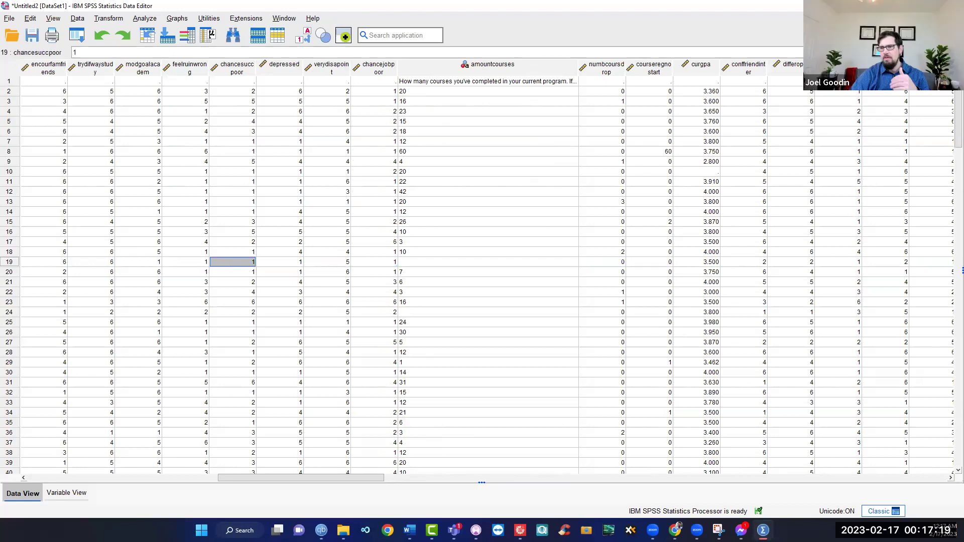
key(Left)
key(Left)
key(Left)
key(Left)
key(Left)
key(Left)
key(Left)
key(Left)
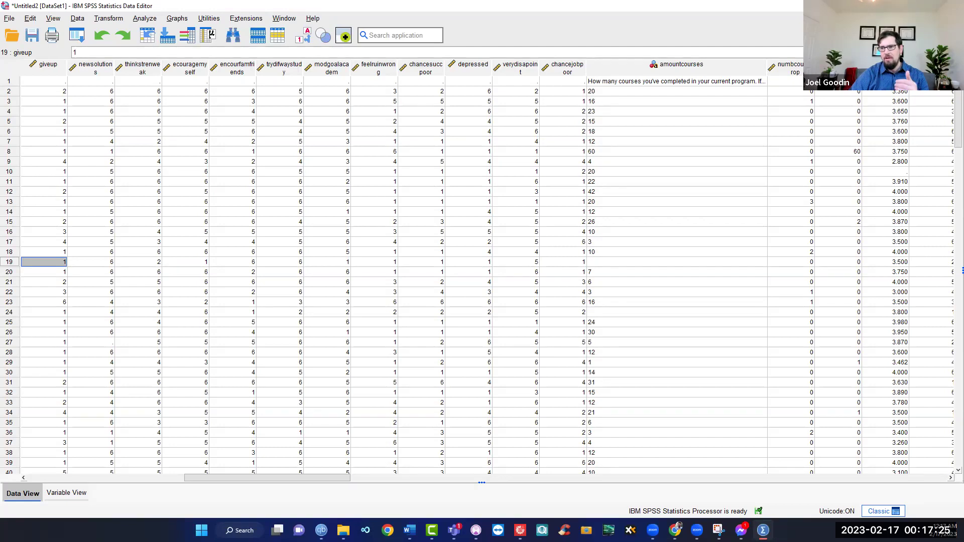
Move down through the participants' thinkstrenweak answers to the first empty row below the last participant
key(Down)
key(Down)
key(Up)
key(Right)
key(Right)
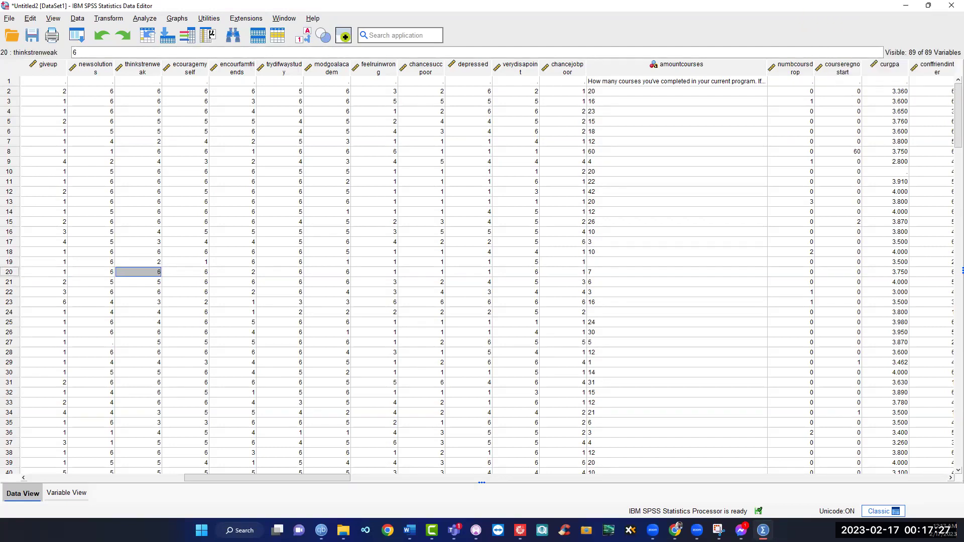
key(Down)
key(Down)
key(Down)
key(Down)
key(Down)
key(Down)
key(Down)
key(Down)
key(Down)
key(Down)
key(Down)
key(Down)
key(Down)
key(Down)
key(Down)
key(Down)
key(Down)
key(Down)
key(Down)
key(Down)
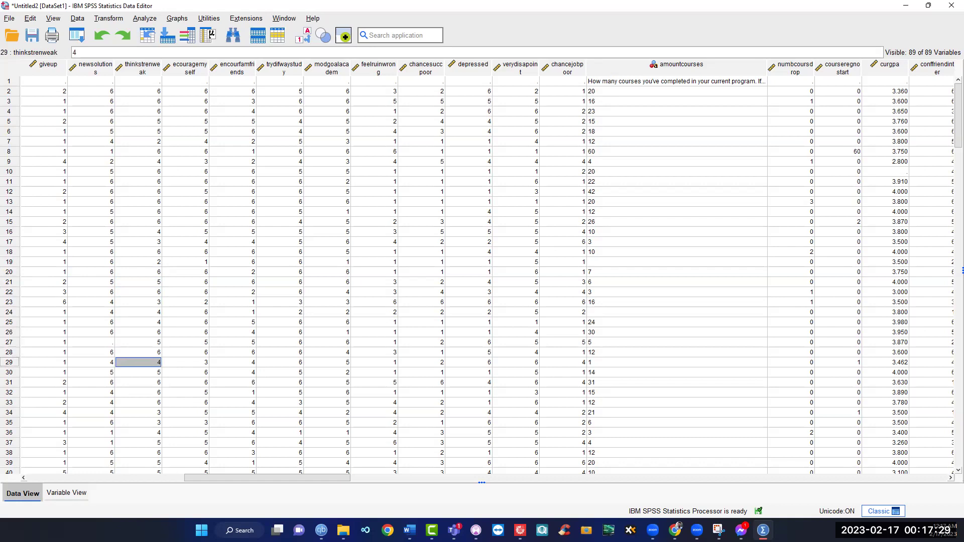
key(Down)
key(Down)
key(Down)
key(Down)
key(Down)
key(Down)
key(Down)
key(Down)
key(Down)
key(Down)
key(Down)
key(Down)
key(Down)
key(Down)
key(Down)
key(Down)
key(Down)
key(Down)
key(Down)
key(Down)
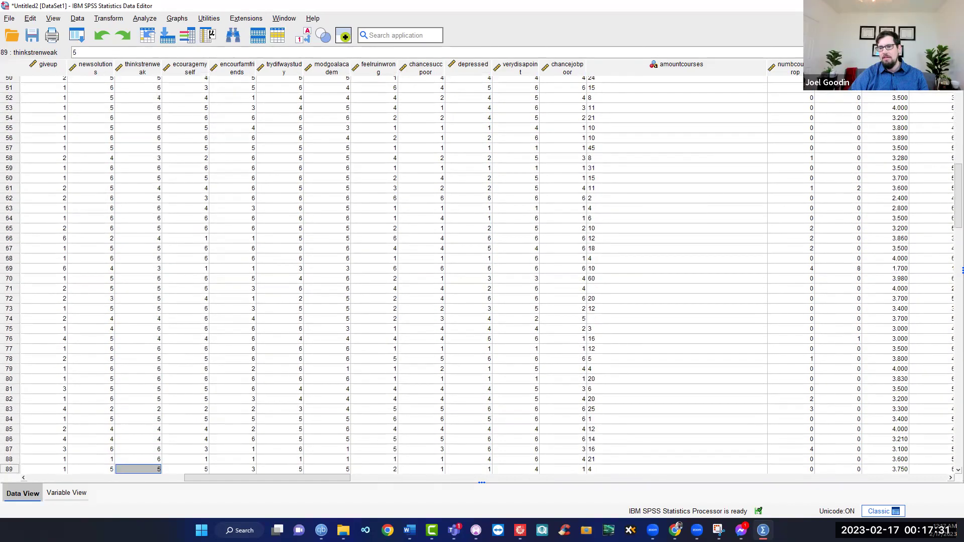
key(Down)
key(Down)
key(Down)
key(Down)
key(Down)
key(Down)
key(Down)
key(Down)
key(Down)
key(Down)
key(Down)
key(Down)
key(Down)
key(Down)
key(Down)
key(Down)
key(Down)
key(Down)
key(Down)
key(Down)
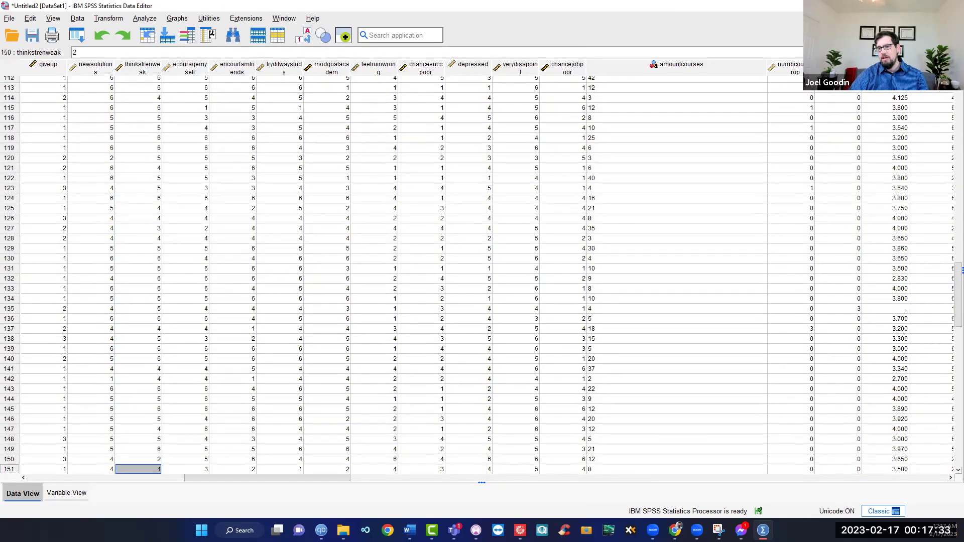
key(Down)
key(Down)
key(Down)
key(Down)
key(Down)
key(Down)
key(Down)
key(Down)
key(Down)
key(Down)
key(Down)
key(Down)
key(Down)
key(Down)
key(Down)
key(Down)
key(Down)
key(Down)
key(Up)
key(Up)
key(Up)
key(Up)
key(Up)
key(Up)
key(Up)
key(Up)
key(Up)
key(Up)
key(Up)
key(Up)
Start an example participant record in row 187 with ParticipantNumber 186
key(Left)
key(Left)
key(Left)
key(Left)
key(Left)
key(Left)
key(Left)
key(Left)
key(Left)
key(Left)
key(Left)
key(Left)
key(Left)
key(Left)
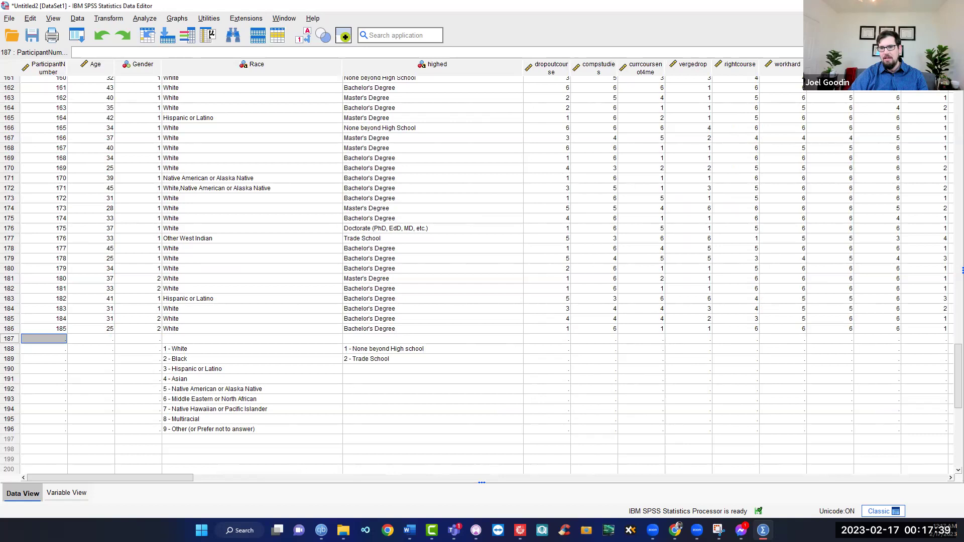
text(186)
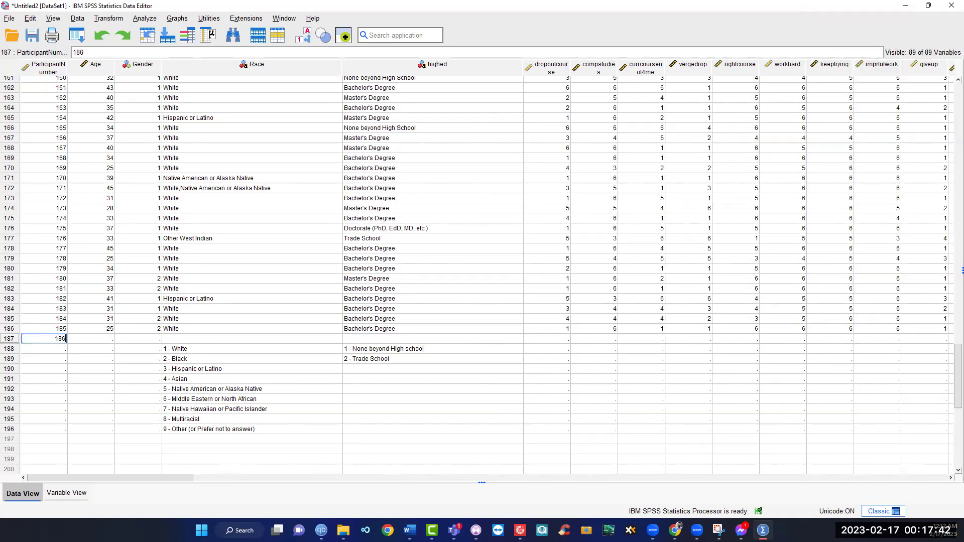
key(Tab)
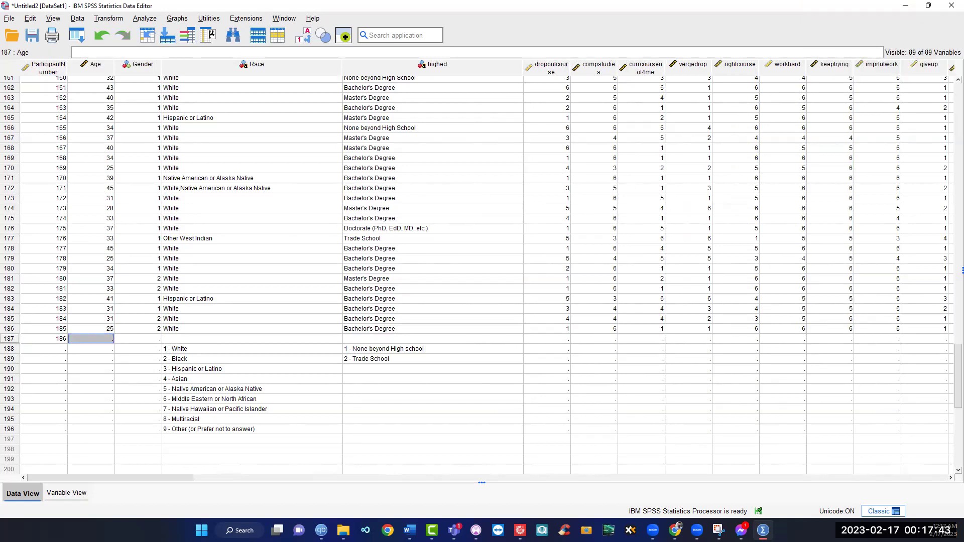
Fill row 187 with the answer 6 for every item from compstudies through giveup, leaving the demographics and dropoutcourse empty
key(Tab)
key(Tab)
key(Tab)
key(Tab)
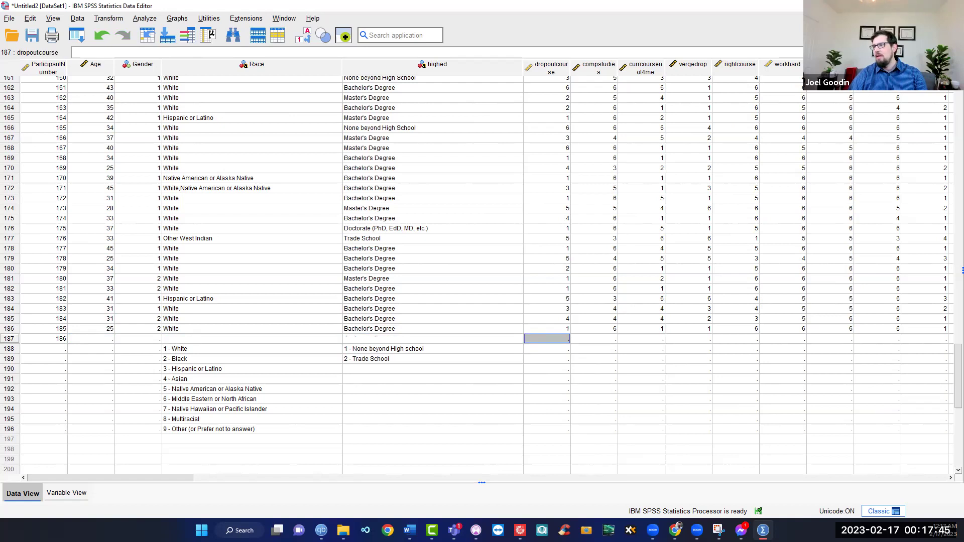
key(Tab)
key(Tab)
key(Tab)
key(shift+Tab)
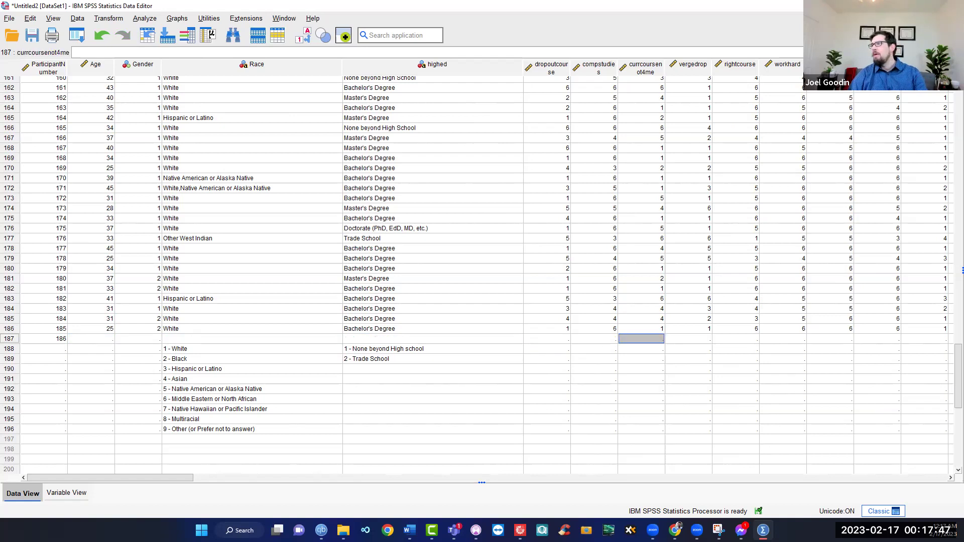
key(shift+Tab)
text(6)
key(Tab)
text(6)
key(Tab)
text(6)
key(Tab)
text(6	6	6)
key(Tab)
text(6)
key(Tab)
text(6)
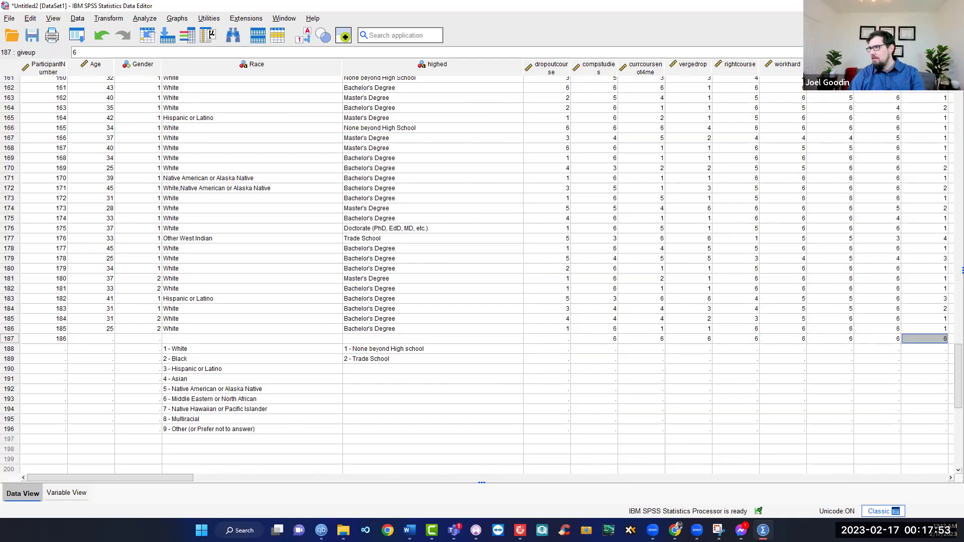
Continue the uniform answer pattern in row 187 by entering 6 for every item from newsolutions through chancesuccpoor
key(Tab)
text(6	6	6	6	6	6	6)
key(Tab)
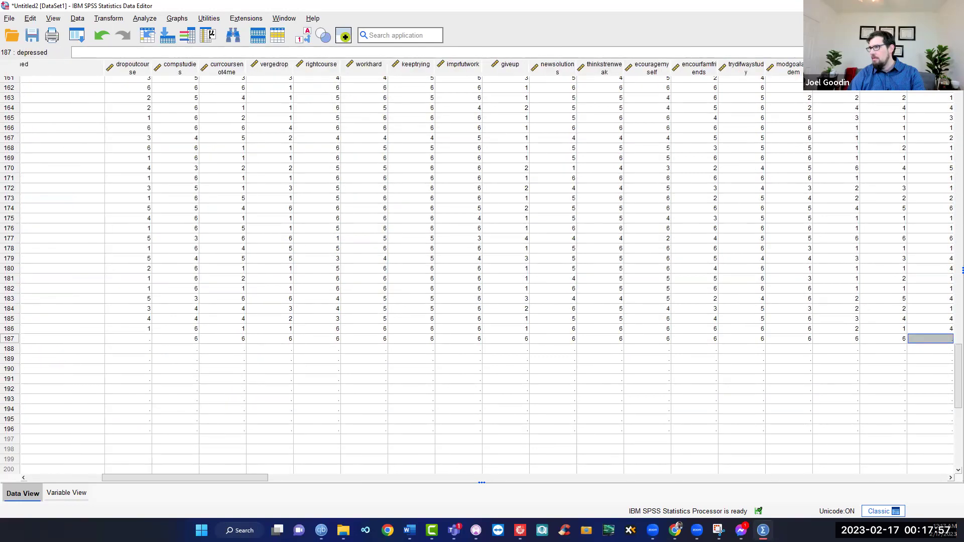
Review the uniform answers in row 187 backward from chancesuccpoor across the earlier survey items to keeptrying
key(Down)
key(Up)
key(Left)
key(Left)
key(Left)
key(Left)
key(Left)
key(Left)
key(Left)
key(Left)
key(Left)
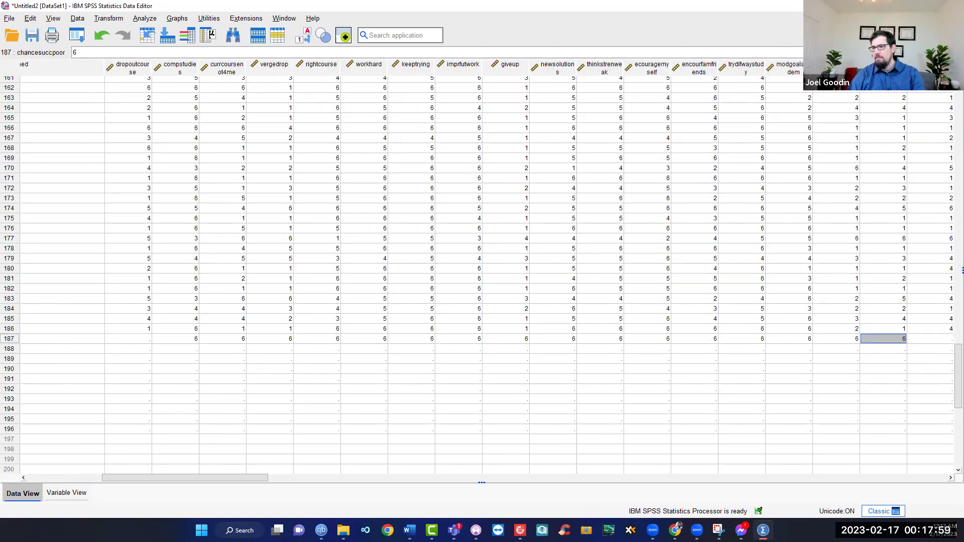
key(Left)
key(Left)
key(Left)
key(Left)
key(Left)
key(Left)
key(Left)
key(Right)
key(Right)
key(Right)
key(Right)
key(Right)
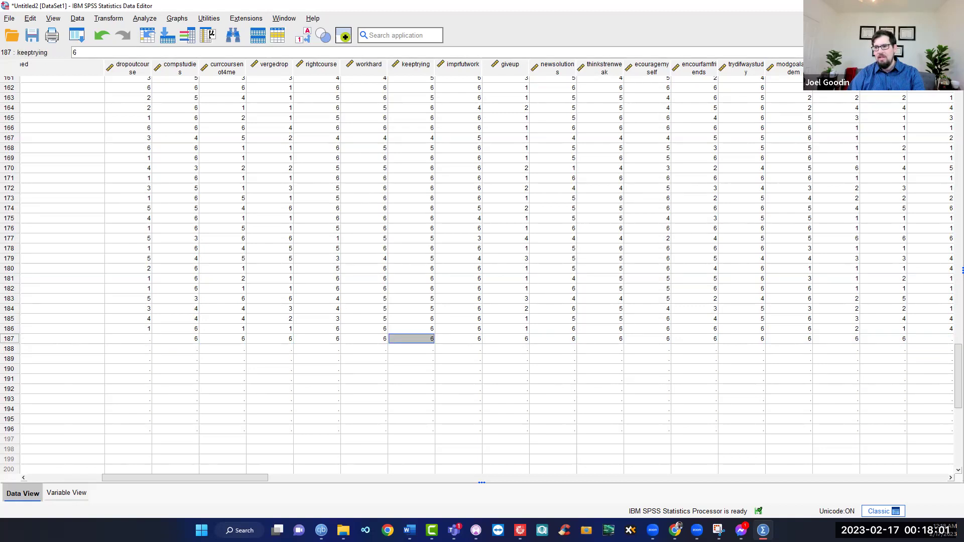
Scan row 187 in both directions across the survey items, examining the uniform answers between compstudies and the last filled item
key(Right)
key(Right)
key(Right)
key(Right)
key(Right)
key(Right)
key(Right)
key(Right)
key(Right)
key(Right)
key(Right)
key(Right)
key(Right)
key(Right)
key(Left)
key(Left)
key(Left)
key(Left)
key(Left)
key(Left)
key(Left)
key(Left)
key(Left)
key(Left)
key(Left)
key(Left)
key(Left)
key(Left)
key(Left)
key(Left)
key(Left)
key(Left)
key(Left)
key(Left)
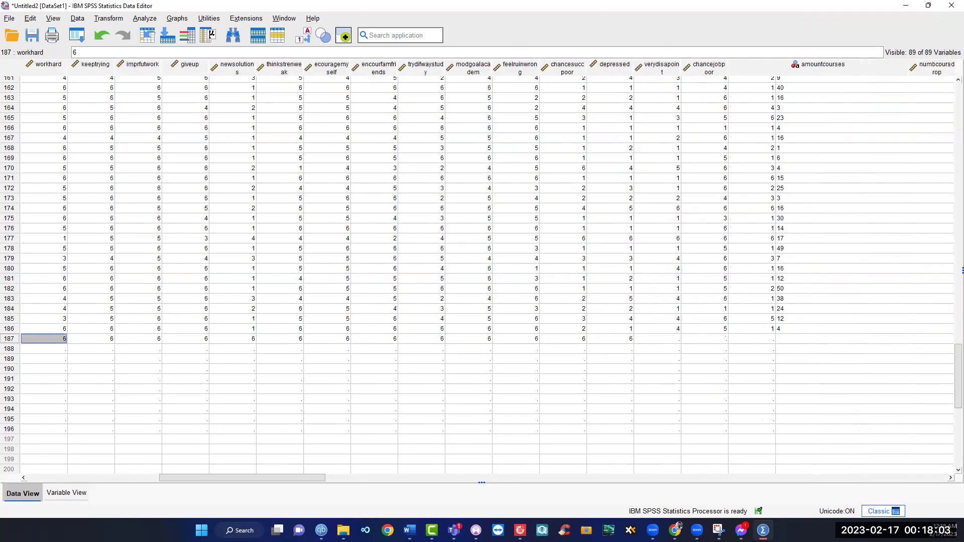
key(Right)
key(Right)
key(Right)
key(Right)
key(Right)
key(Right)
key(Right)
key(Right)
key(Right)
key(Left)
key(Left)
key(Left)
key(Left)
key(Left)
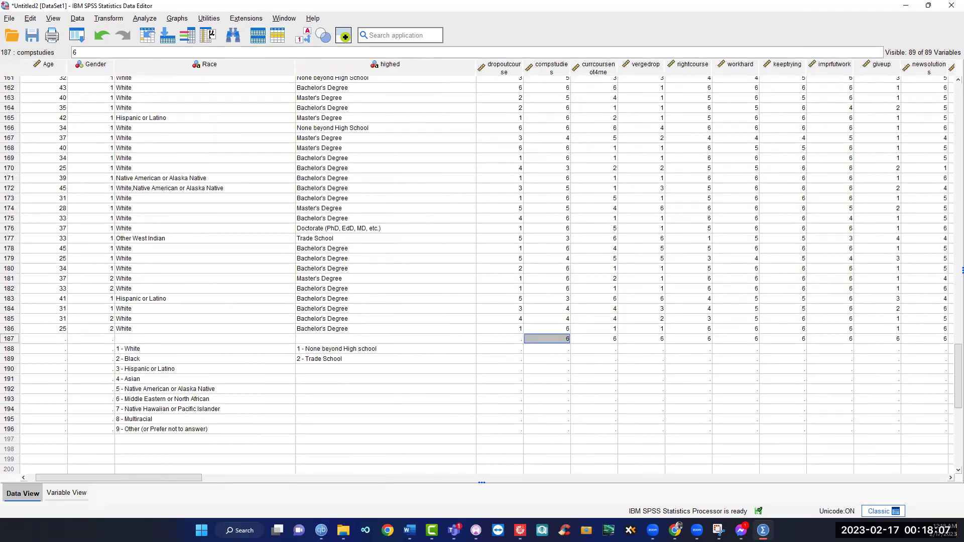
Clear the uniform answers in row 187 from compstudies through thinkstrenweak
key(Delete)
key(Right)
key(Delete)
key(Right)
key(Delete)
key(Right)
key(Delete)
key(Right)
key(Delete)
key(Right)
key(Delete)
key(Right)
key(Delete)
key(Right)
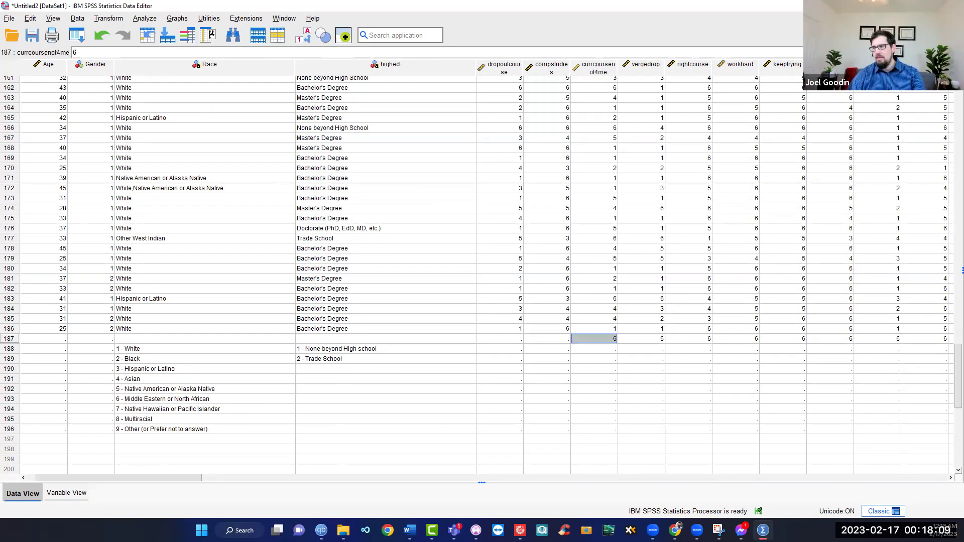
key(Delete)
key(Right)
key(Delete)
key(Right)
key(Delete)
key(Right)
key(Right)
key(Left)
key(Right)
key(Right)
key(Right)
key(Right)
key(Right)
key(Right)
key(Right)
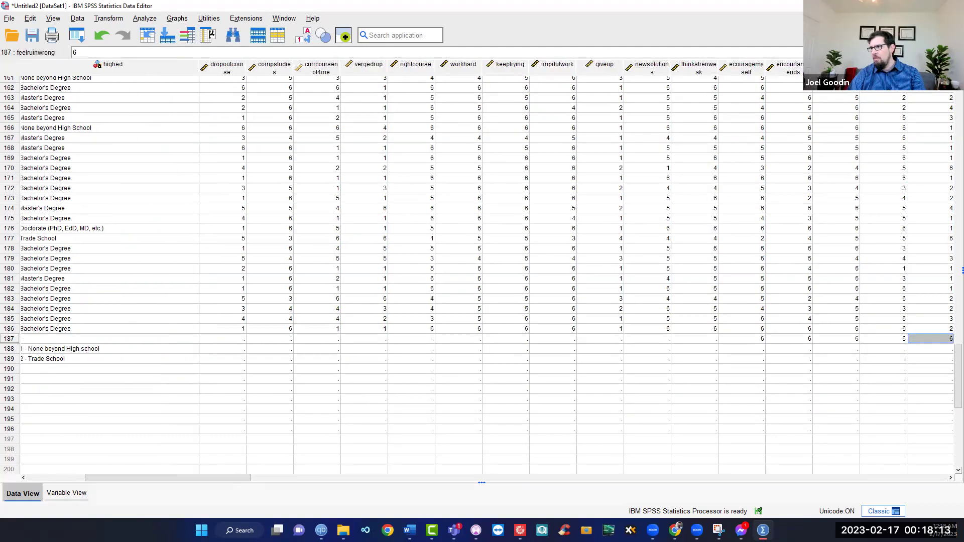
Clear the remaining uniform answers in row 187 from ecouragemyself onward and return to its dropoutcourse cell
key(Left)
key(BackSpace)
key(Left)
key(BackSpace)
key(Left)
key(BackSpace)
key(Left)
key(BackSpace)
key(Left)
key(BackSpace)
key(Left)
key(BackSpace)
key(Left)
key(BackSpace)
key(Left)
key(Left)
key(Left)
key(Left)
key(Left)
key(Left)
key(Left)
key(Left)
key(Left)
key(Left)
key(Left)
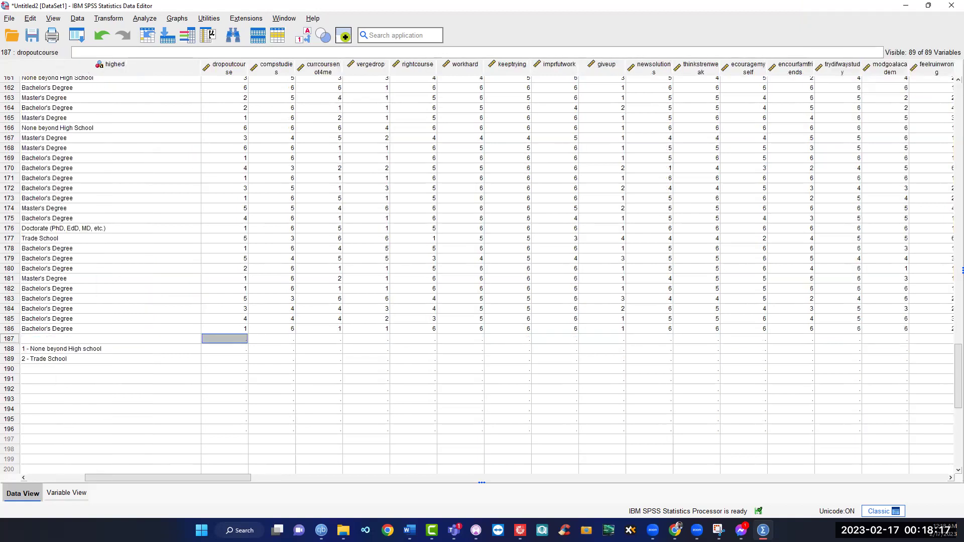
Enter the repeating answer pattern 5, 1, 1 in row 187 from dropoutcourse through workhard, correcting vergedrop to 5
text(5)
key(Right)
text(1)
key(Right)
text(1)
key(Right)
text(51)
key(Right)
text(1)
key(Right)
key(Left)
key(Left)
text(5)
key(Right)
key(Right)
text(1)
key(Right)
Continue the repeating answer pattern 5, 1, 1 in row 187 from keeptrying through depressed
text(5)
key(Right)
text(1)
key(Right)
text(1)
key(Right)
text(5)
key(Right)
text(1)
key(Right)
text(1)
key(Right)
text(5)
key(Right)
text(1)
key(Right)
text(1)
key(Right)
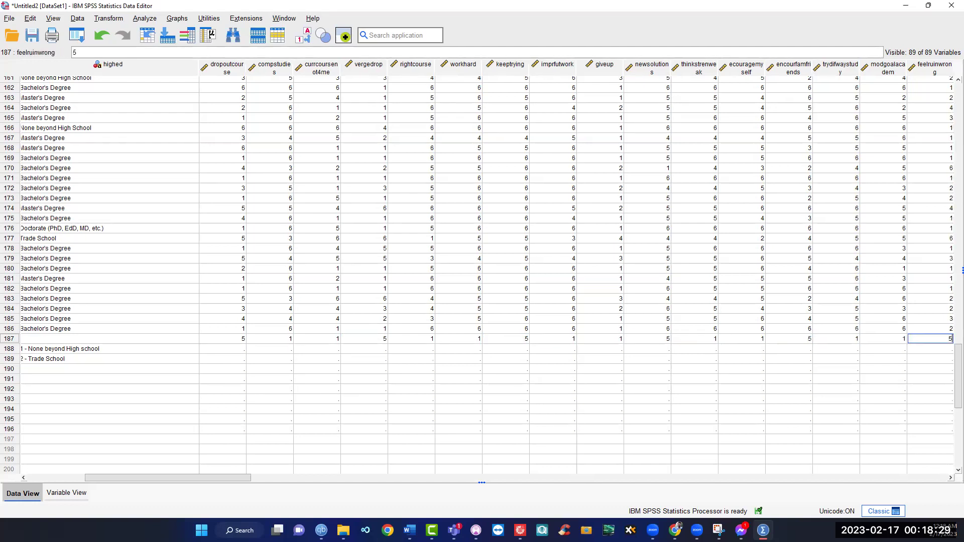
text(5)
key(Right)
Enter the zigzag answers 6, 5, 4, 3, 2, 1, 2, 3, 4, 5, 6 in row 187 from dropoutcourse through thinkstrenweak
key(Left)
key(Left)
key(Left)
key(Left)
key(Left)
key(Left)
key(Left)
key(Left)
key(Left)
key(Left)
key(Left)
key(Left)
key(Left)
key(Left)
key(Left)
key(Left)
key(Right)
key(Left)
text(6)
key(Right)
text(5)
key(Right)
text(4)
key(Right)
text(3)
key(Right)
text(2)
key(Right)
text(1)
key(Right)
text(2)
key(Right)
text(3)
key(Right)
text(4)
key(Right)
text(5)
key(Right)
text(6)
Replace the row 187 answers from keeptrying through ecouragemyself with the descending sequence 6, 5, 4, 3, 2, 1
key(Left)
key(Left)
key(Left)
key(Left)
key(Left)
key(Left)
key(Left)
key(Left)
key(Left)
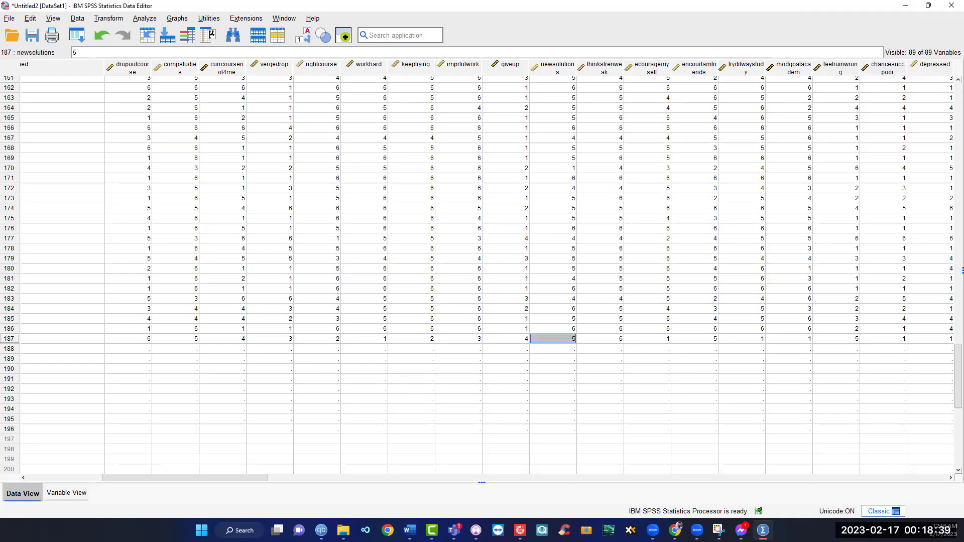
key(Right)
key(Right)
key(Right)
key(Right)
key(Right)
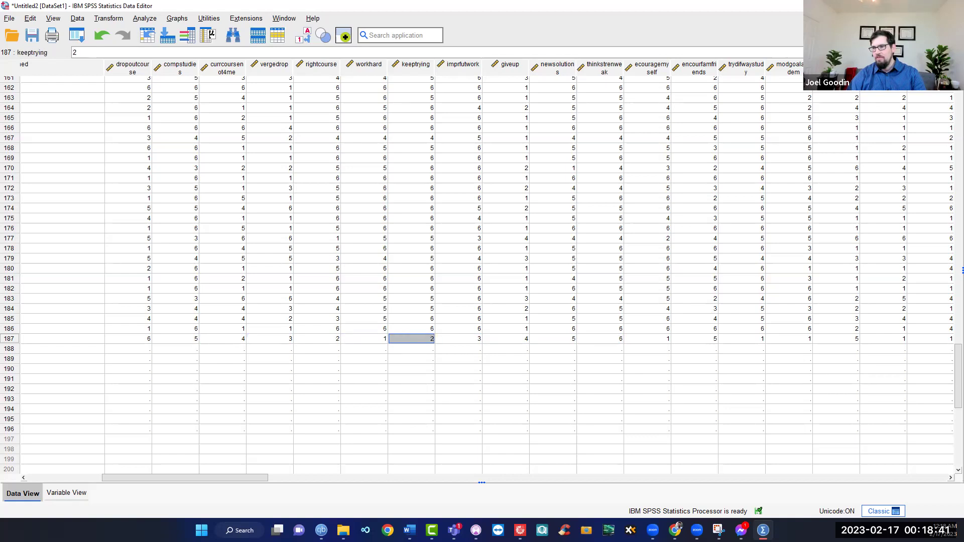
text(6)
key(Right)
text(5)
key(Right)
text(4)
key(Right)
text(3)
key(Right)
text(2)
key(Right)
text(1)
key(Right)
Repeat the descending sequence 6, 5, 4, 3, 2, 1 in row 187 from encourfamfriends through depressed, correcting encourfamfriends to 6
text(6)
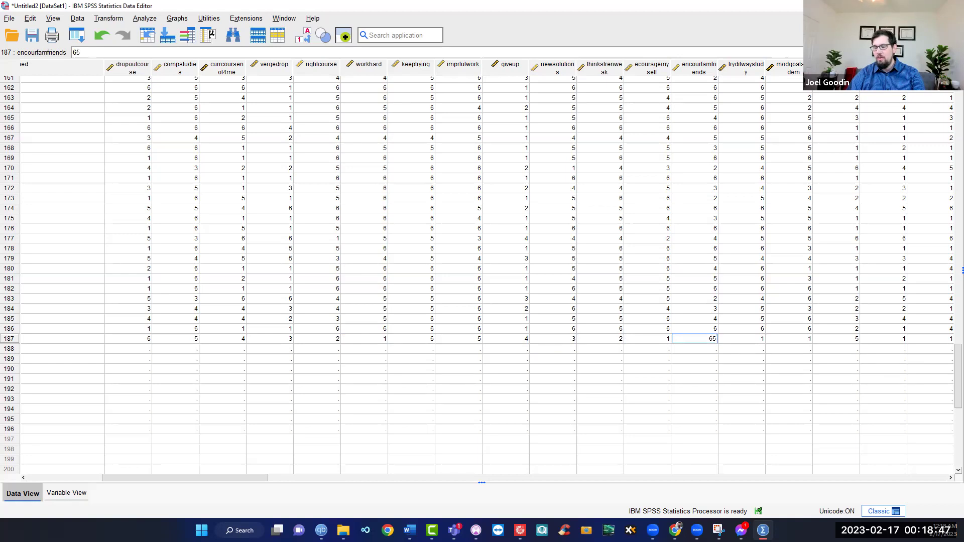
text(5)
key(BackSpace)
key(BackSpace)
text(6)
key(Right)
text(5)
key(Right)
text(4)
key(Right)
text(3)
key(Right)
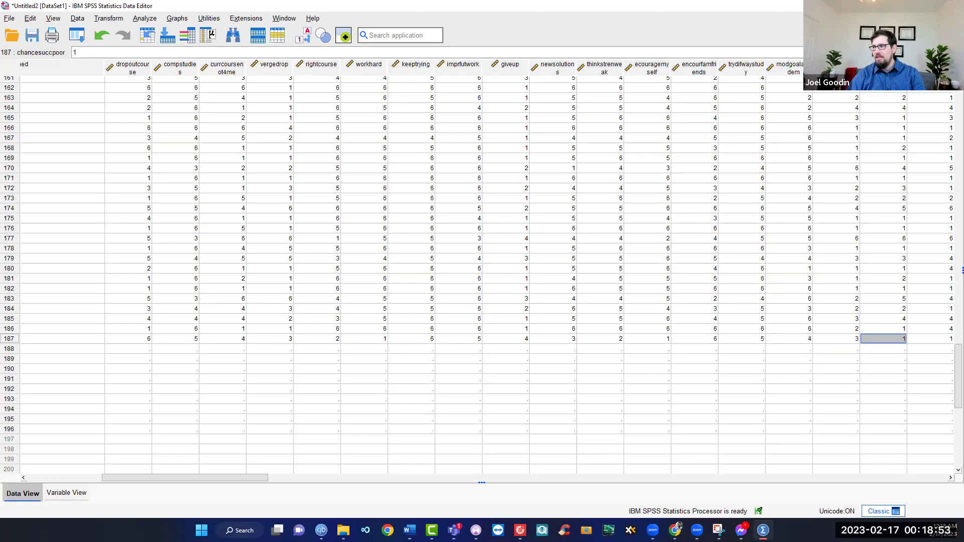
text(2)
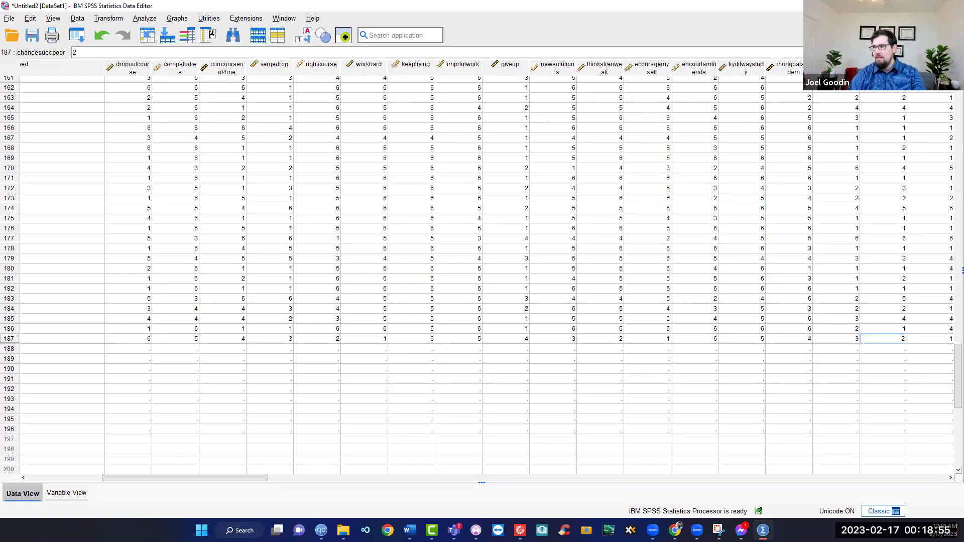
key(Right)
text(1)
key(Right)
key(Right)
key(Right)
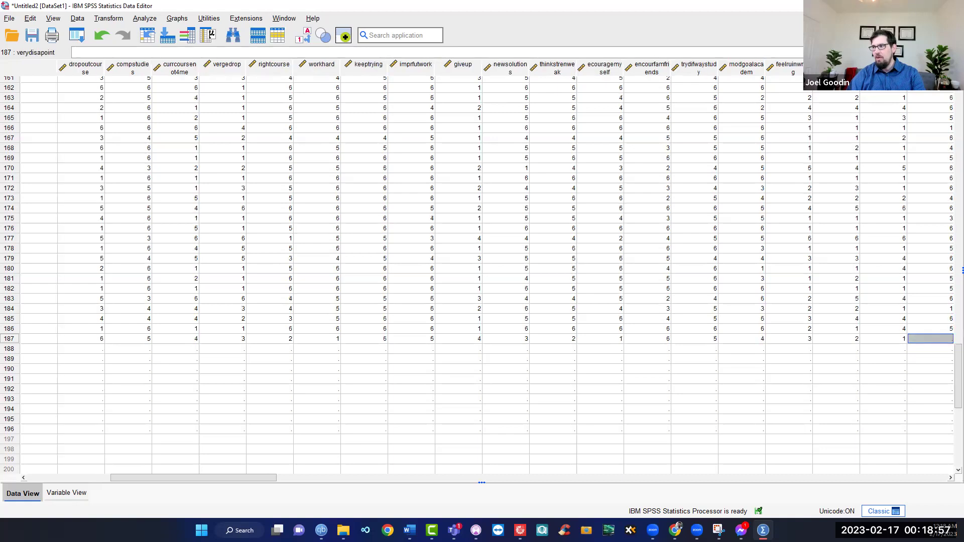
Clear the descending answers in row 187 from depressed back through vergedrop and return to its compstudies cell
key(Left)
key(Left)
key(Left)
key(Delete)
key(Left)
key(Left)
key(Delete)
key(Left)
key(Right)
key(Right)
key(Delete)
key(Left)
key(Left)
key(Delete)
key(Left)
key(Delete)
key(Left)
key(Delete)
key(Left)
key(Delete)
key(Left)
key(Delete)
key(Left)
key(Delete)
key(Left)
key(Delete)
key(Left)
key(Delete)
key(Left)
key(Delete)
key(Left)
key(Delete)
key(Left)
key(Delete)
key(Left)
key(Left)
key(Left)
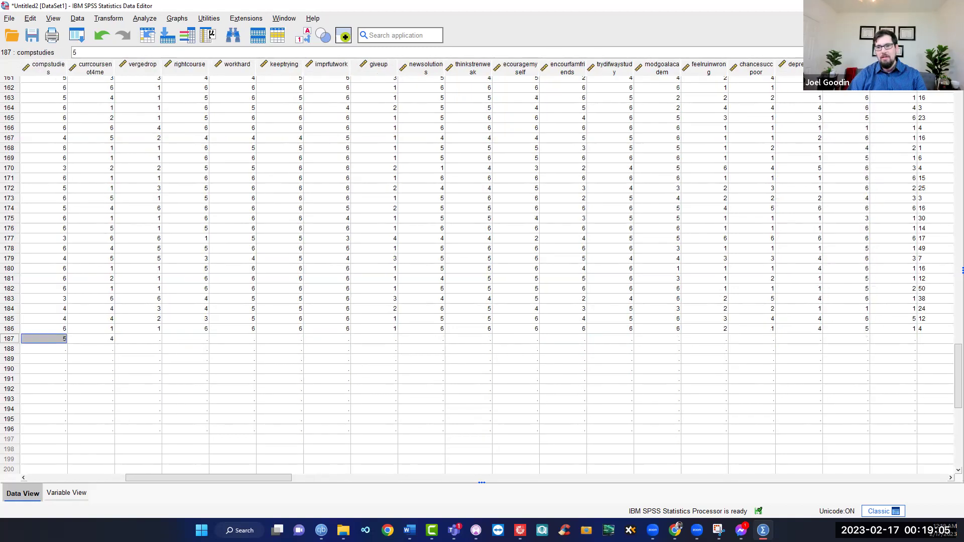
Clear the remaining answers in row 187 from dropoutcourse through currcoursenot4me
key(Left)
key(Left)
key(Right)
key(Delete)
key(Right)
key(Delete)
key(Right)
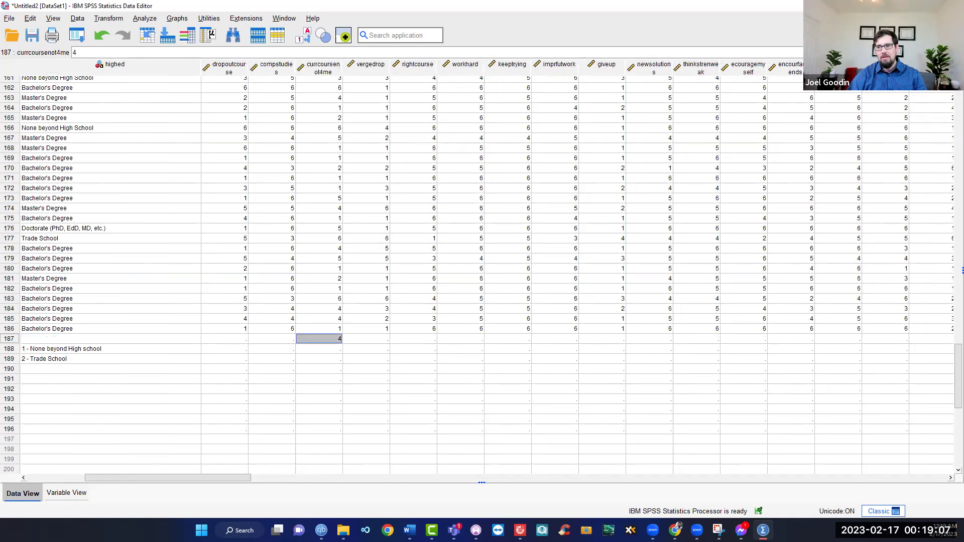
key(Delete)
key(Right)
key(Right)
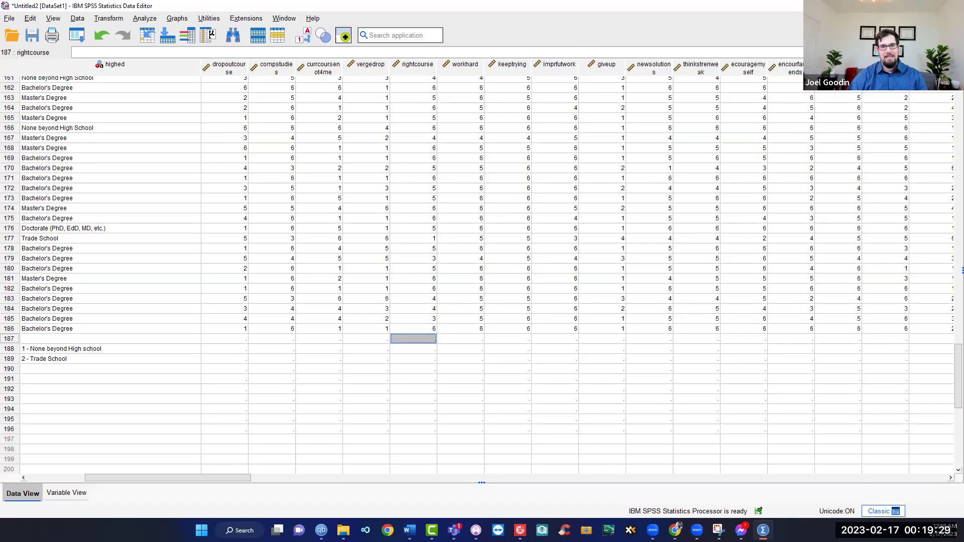
Enter the descending answers 6, 5, 4, 3, 2, 1 in row 187 from dropoutcourse through workhard, correcting vergedrop to 3
key(Left)
key(Left)
key(Left)
key(Left)
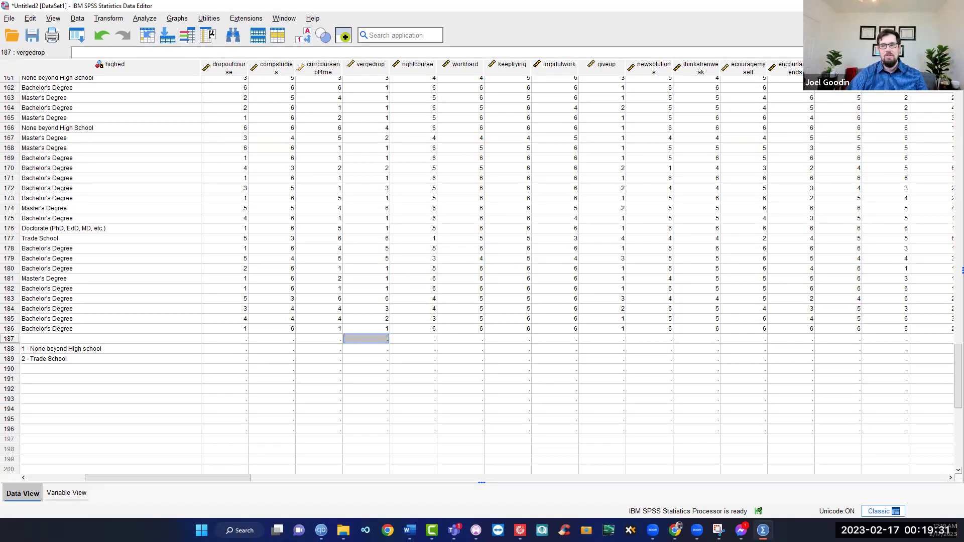
text(6)
key(Tab)
text(5)
key(Tab)
text(4)
key(Tab)
text(4)
key(Tab)
key(Left)
text(3)
key(Tab)
text(2)
key(Tab)
text(1)
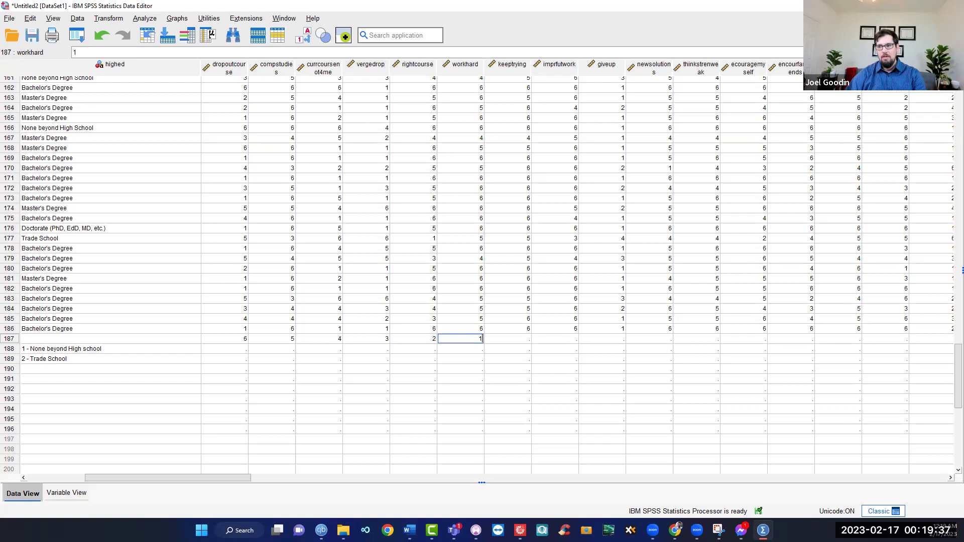
key(Tab)
Clear the six descending answers in row 187 from dropoutcourse through workhard
key(Left)
key(Left)
key(Left)
key(Left)
key(Left)
key(Left)
key(BackSpace)
key(Right)
key(BackSpace)
key(Right)
key(BackSpace)
key(Right)
key(BackSpace)
key(Right)
key(BackSpace)
key(Right)
key(BackSpace)
key(Right)
Examine the last participant's answers in row 186 from dropoutcourse onward for strange response patterns
key(Left)
key(Left)
key(Left)
key(Left)
key(Left)
key(Left)
key(Right)
key(Up)
key(Left)
key(Right)
key(Right)
key(Right)
key(Right)
key(Right)
key(Right)
key(Right)
key(Right)
key(Right)
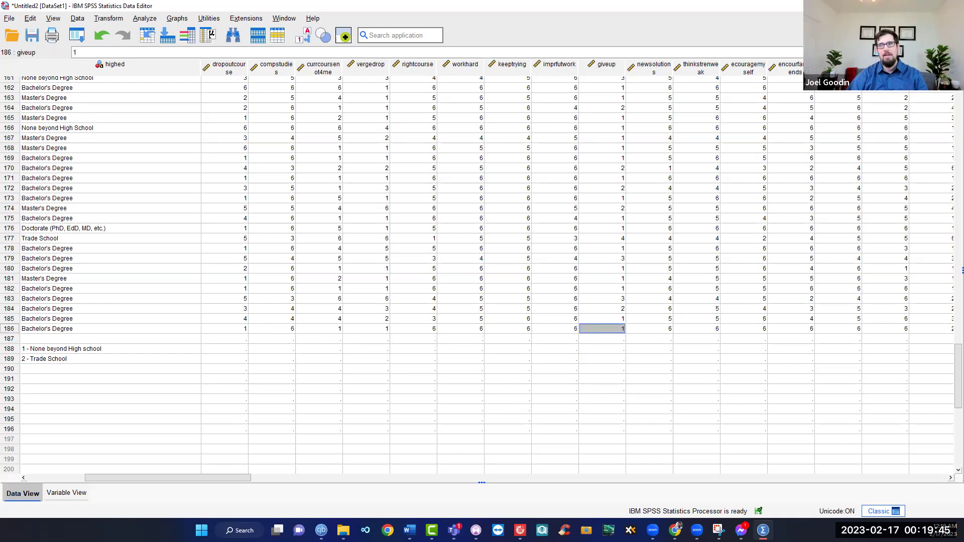
key(Left)
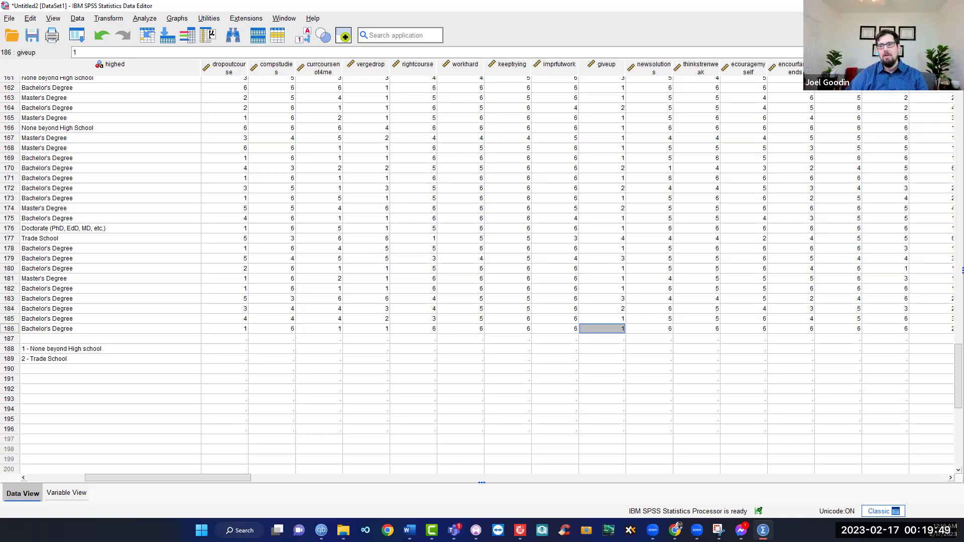
key(Right)
key(Right)
key(Right)
key(Right)
key(Left)
key(Left)
key(Left)
key(Left)
key(Left)
key(Left)
key(Left)
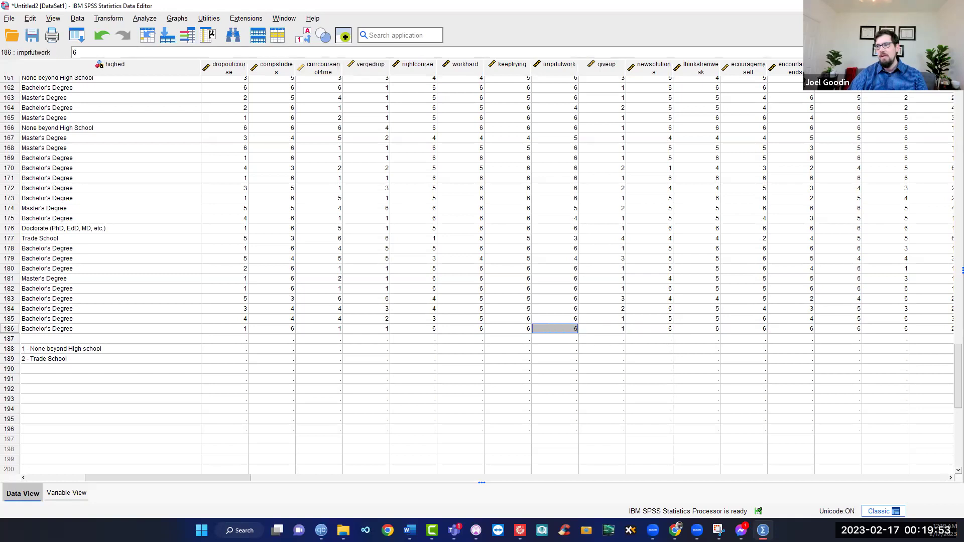
Examine the row 182 answers from keeptrying through chancejobpoor for straight-line or repeating responses
key(Left)
key(Up)
key(Up)
key(Up)
key(Up)
key(Right)
key(Right)
key(Right)
key(Right)
key(Right)
key(Right)
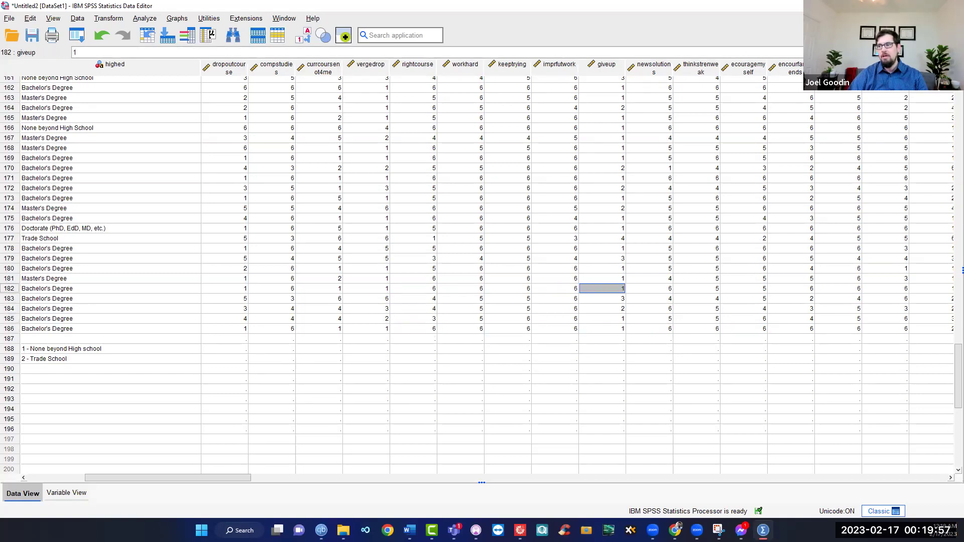
key(Left)
key(Left)
key(Left)
key(Left)
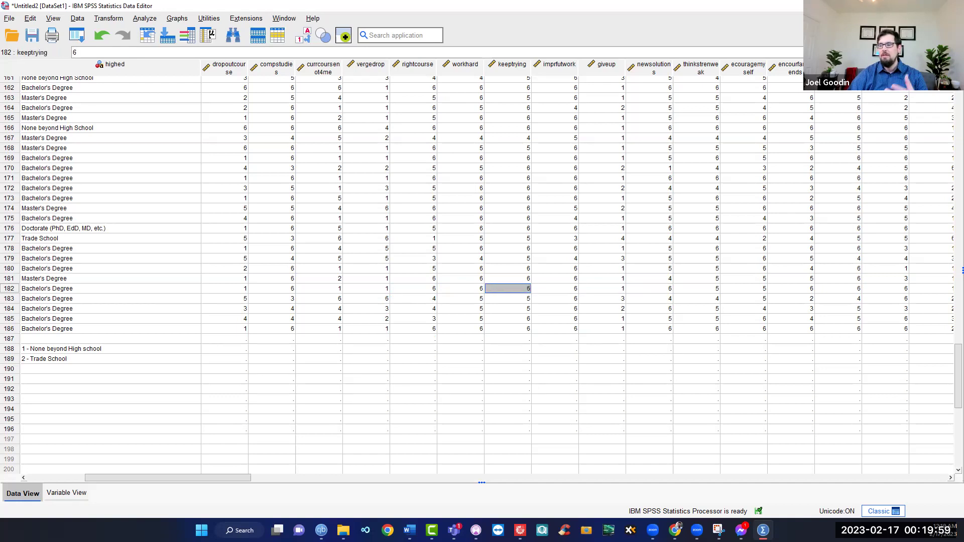
key(Right)
key(Right)
key(Right)
key(Right)
key(Right)
key(Right)
key(Right)
key(Right)
key(Right)
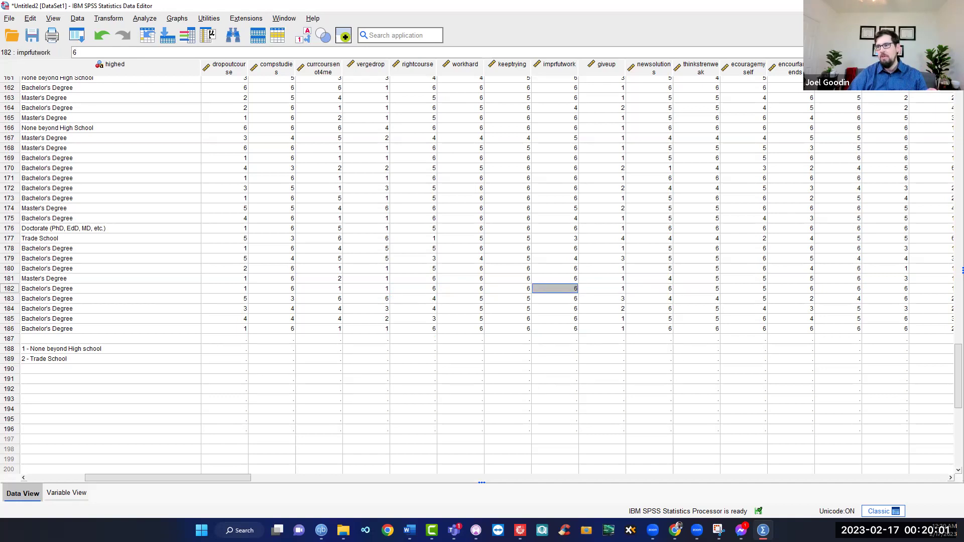
key(Right)
key(Right)
key(Right)
key(Right)
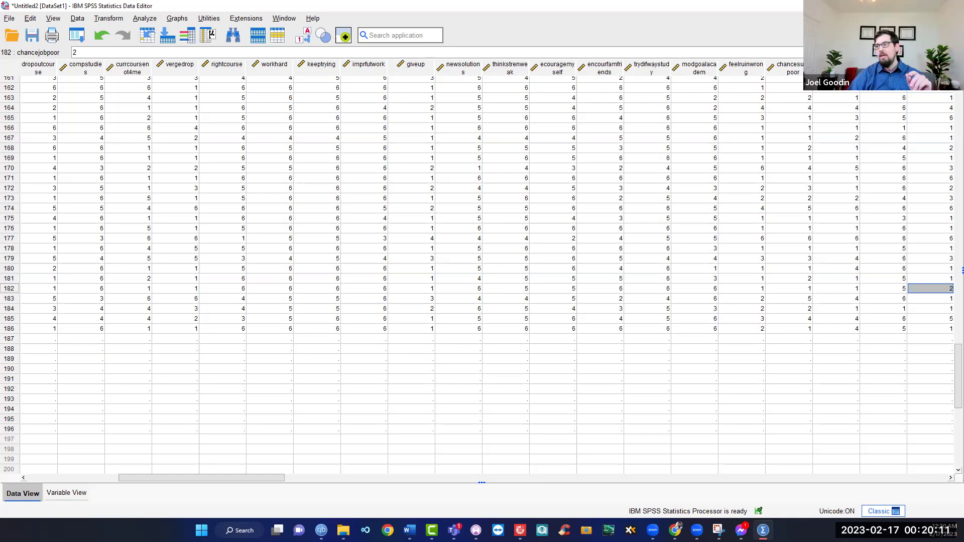
Examine the row 177 answers across the scale items through courseregnostart for unusual response patterns
key(Left)
key(Left)
key(Left)
key(Left)
key(Left)
key(Left)
key(Left)
key(Left)
key(Left)
key(Left)
key(Left)
key(Left)
key(Left)
key(Left)
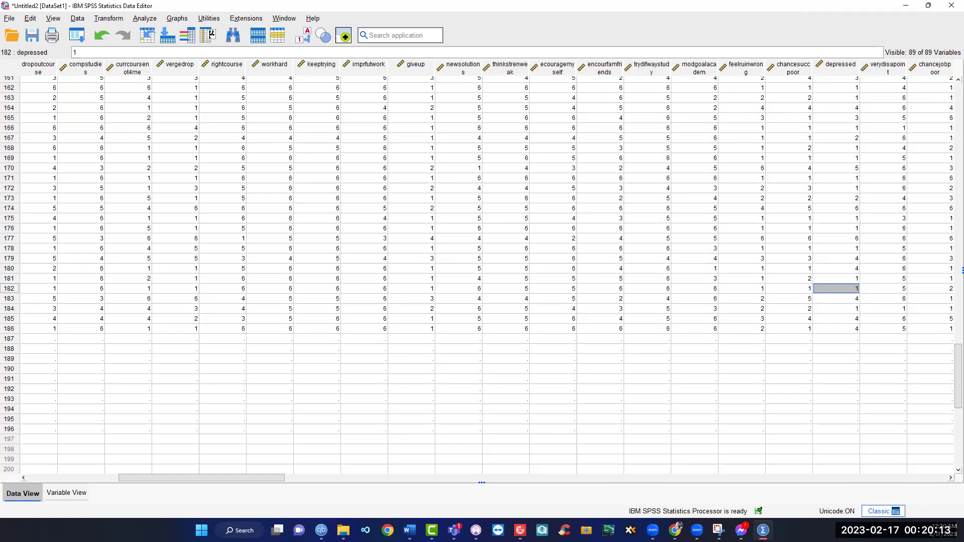
key(Left)
key(Left)
key(Up)
key(Up)
key(Up)
key(Up)
key(Up)
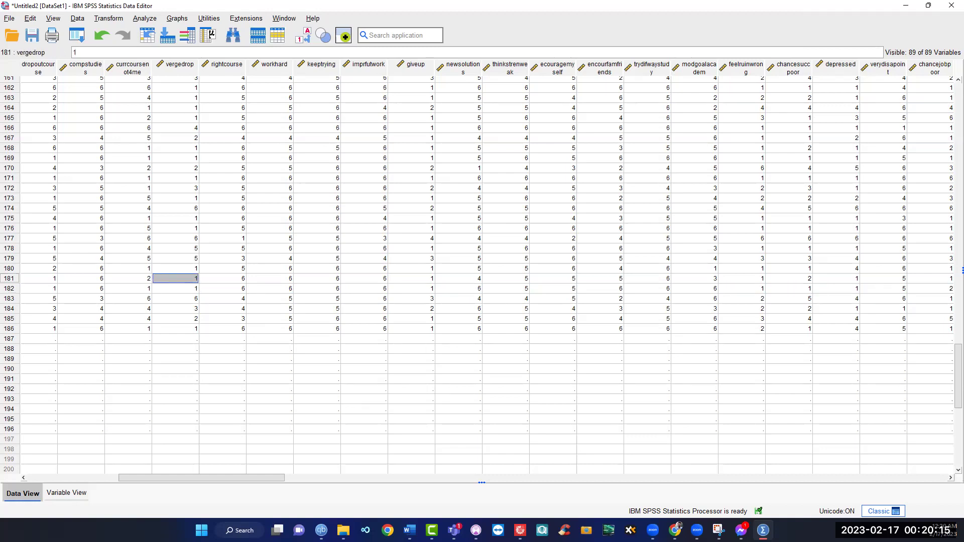
key(Right)
key(Right)
key(Right)
key(Right)
key(Right)
key(Right)
key(Right)
key(Right)
key(Right)
key(Right)
key(Right)
key(Right)
key(Right)
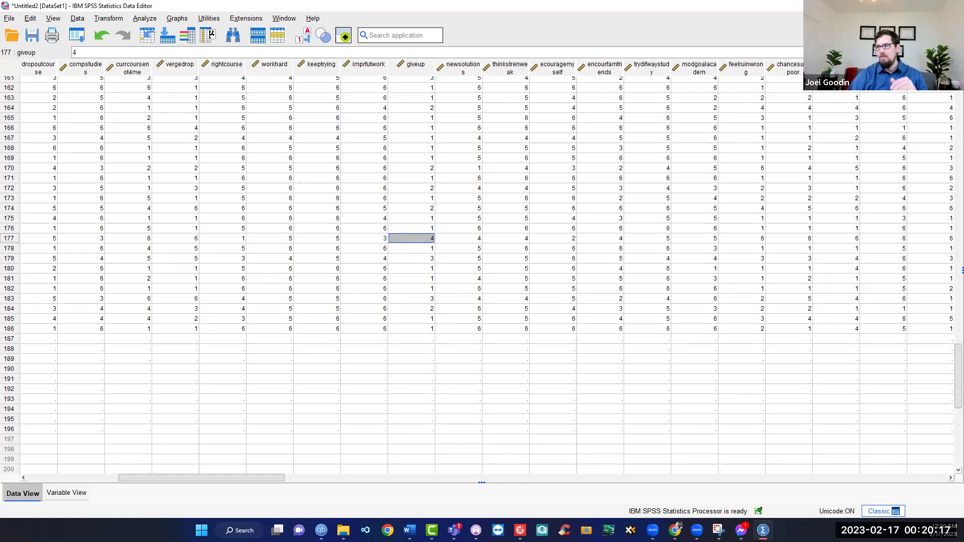
key(Right)
key(Right)
key(Right)
key(Right)
key(Right)
key(Right)
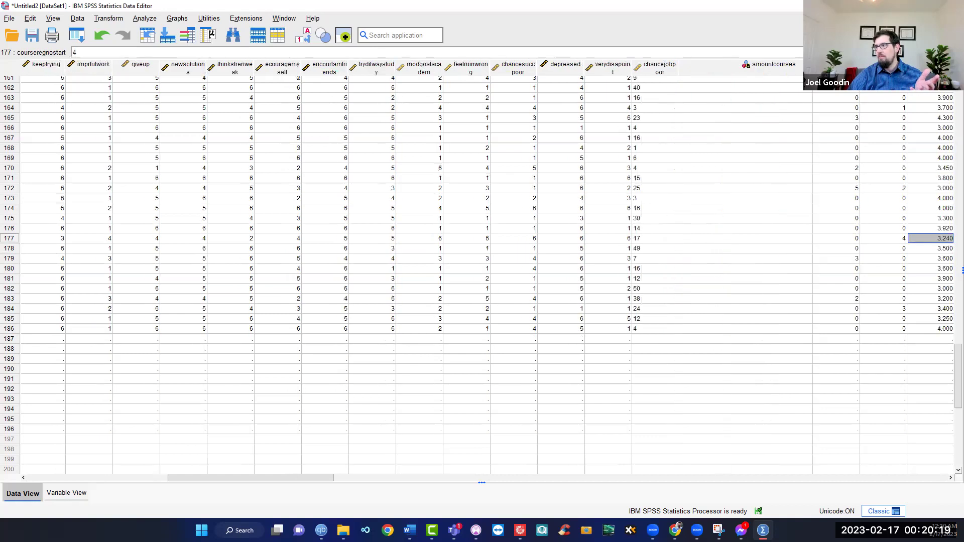
Review the row 177 answers again from courseregnostart back to modgoalacadem
key(Left)
key(Left)
key(Left)
key(Left)
key(Left)
key(Left)
key(Left)
key(Left)
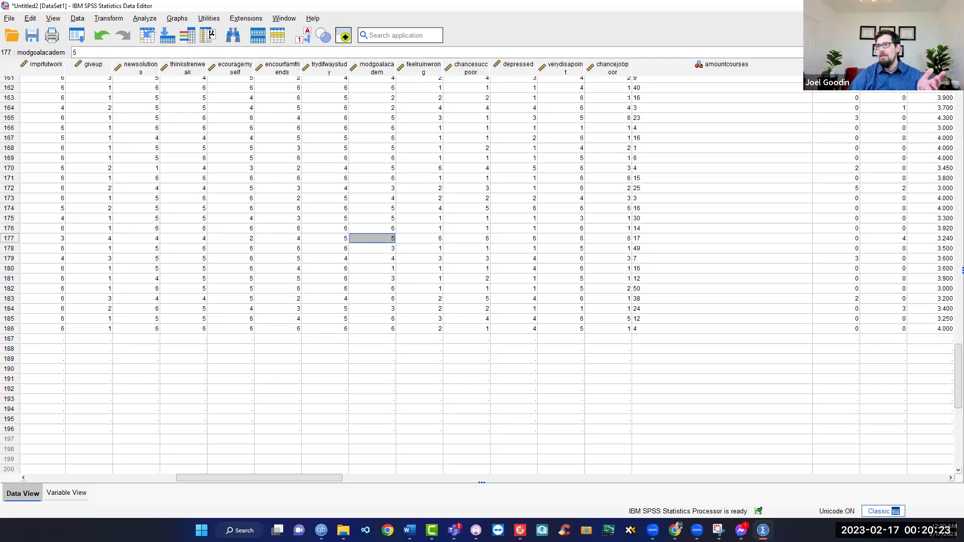
Review the row 170 answers from thinkstrenweak back to the first scale items
key(Left)
key(Left)
key(Left)
key(Left)
key(Up)
key(Up)
key(Up)
key(Up)
key(Up)
key(Up)
key(Up)
key(Left)
key(Left)
key(Left)
key(Left)
key(Left)
key(Left)
key(Left)
key(Left)
key(Left)
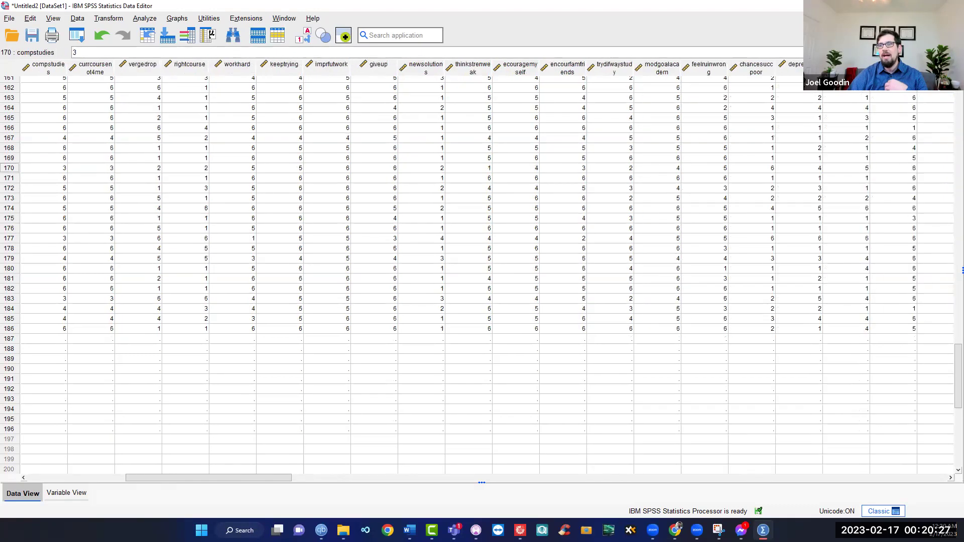
key(Left)
key(Left)
key(Left)
key(Left)
Examine the row 170 answers across the scale items through strongconsidgoalval for straight-line or repeating responses
key(Right)
key(Right)
key(Right)
key(Right)
key(Right)
key(Right)
key(Right)
key(Right)
key(Right)
key(Right)
key(Right)
key(Right)
key(Right)
key(Right)
key(Right)
key(Right)
key(Right)
key(Right)
key(Right)
key(Right)
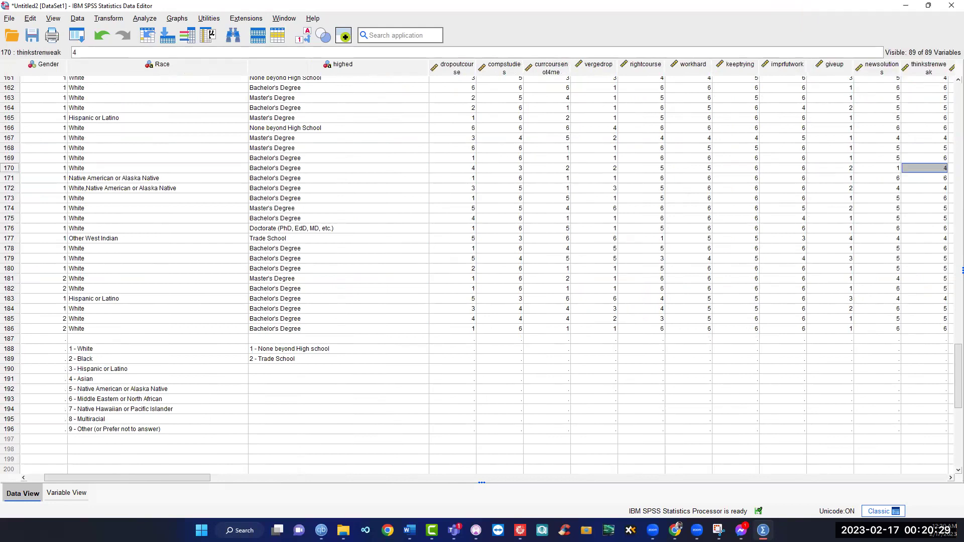
key(Right)
key(Right)
key(Right)
key(Right)
key(Right)
key(Right)
key(Right)
key(Right)
key(Right)
key(Right)
key(Right)
key(Right)
key(Right)
key(Right)
key(Right)
key(Right)
key(Right)
key(Right)
key(Right)
key(Right)
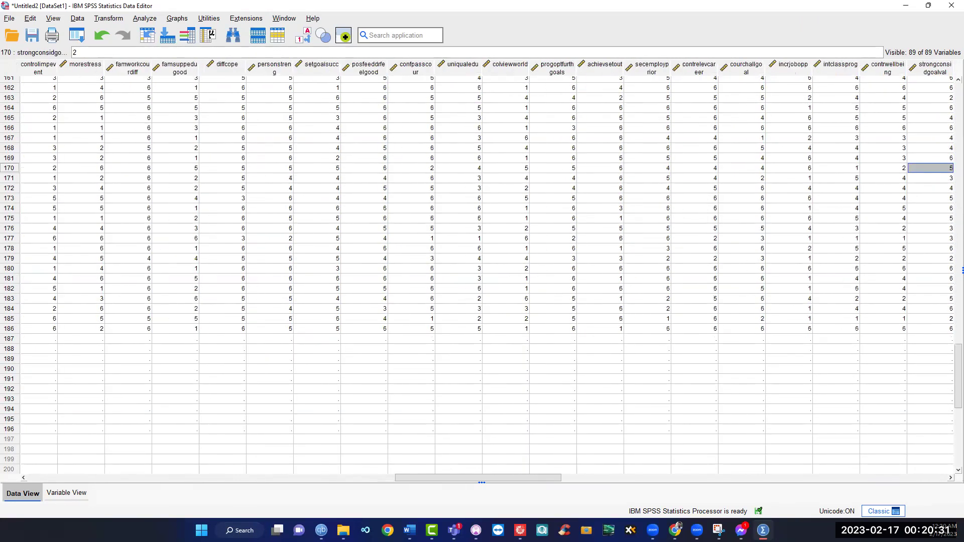
Check the remaining row 170 answers after strongconsidgoalval through diffmotxnograde and the survey comment
key(Right)
key(Right)
key(Right)
key(Right)
key(Right)
key(Right)
key(Right)
key(Right)
key(Right)
key(Right)
key(Right)
key(Right)
key(Right)
key(Right)
key(Right)
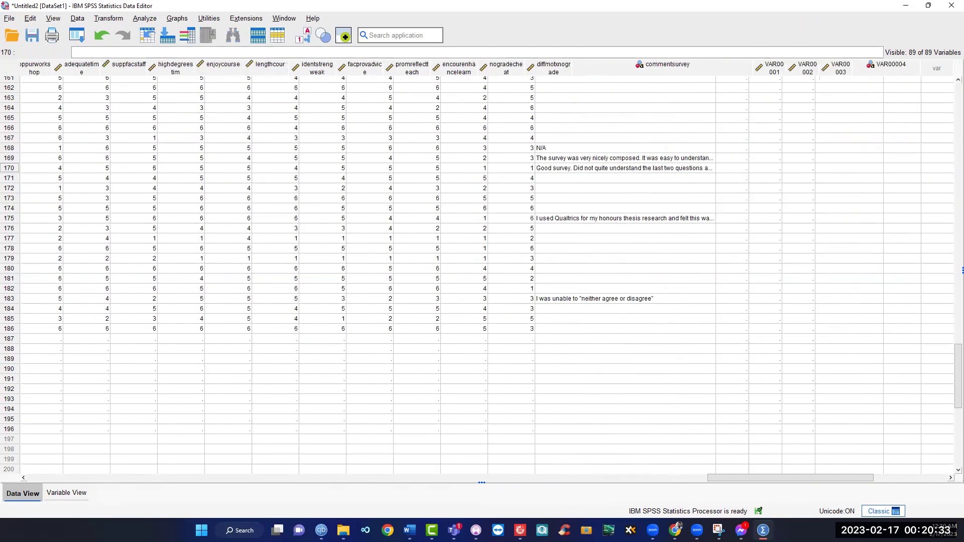
key(Left)
key(Left)
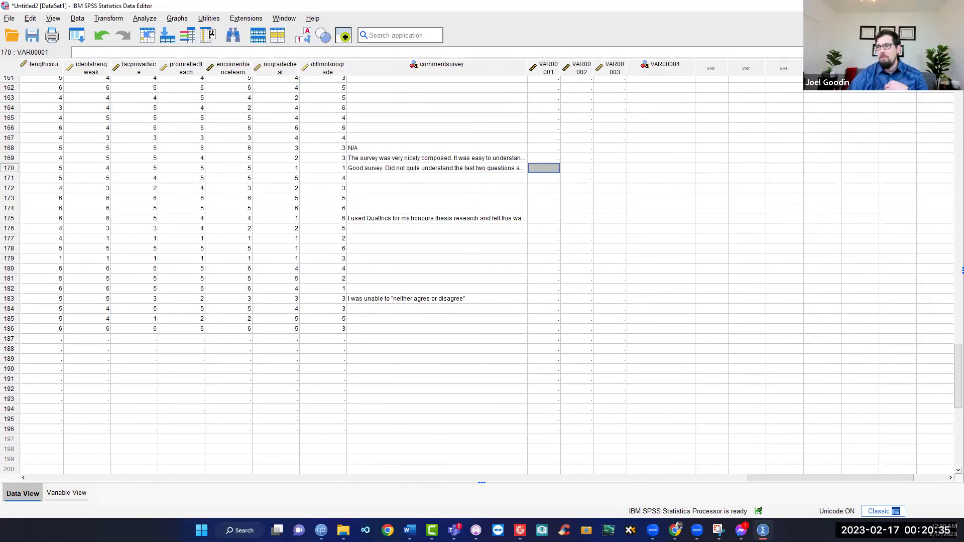
Compare the final items and survey comments of the participants from row 170 down to row 175
key(Down)
key(Down)
key(Down)
key(Down)
key(Down)
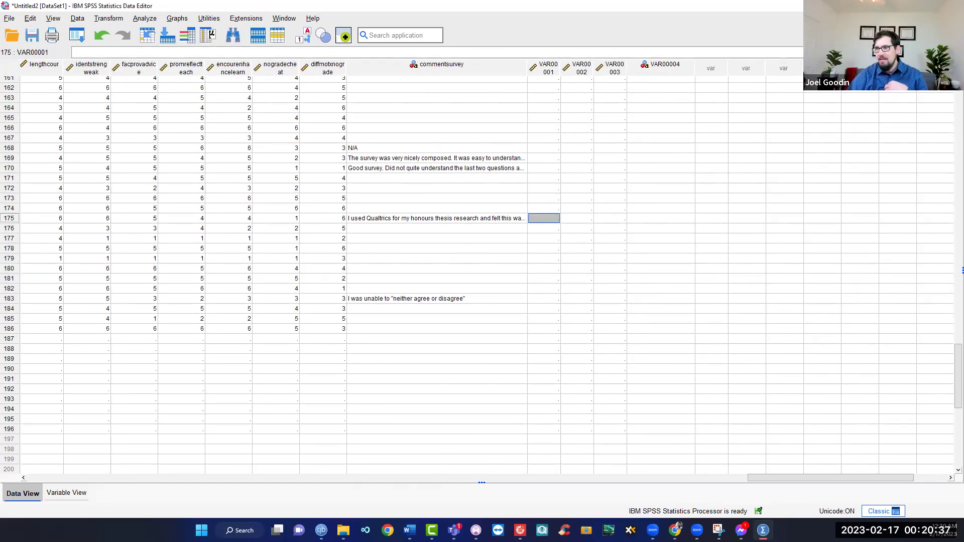
key(Left)
key(Left)
Scan the final scale items and survey comments from row 175 up to row 149 for unusual responses
key(Up)
key(Up)
key(Up)
key(Up)
key(Up)
key(Up)
key(Up)
key(Up)
key(Up)
key(Up)
key(Up)
key(Up)
key(Up)
key(Up)
key(Up)
key(Up)
key(Up)
key(Up)
key(Up)
key(Up)
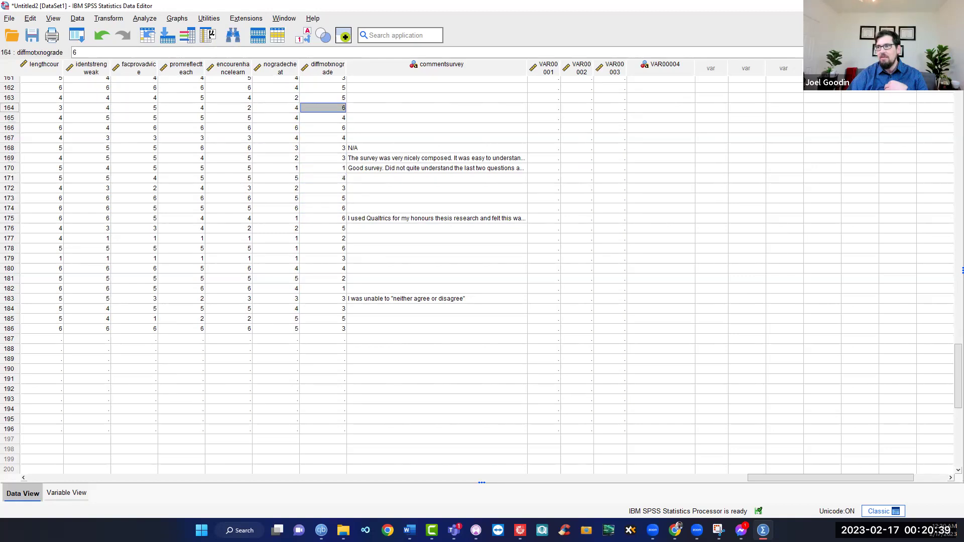
key(Up)
key(Up)
key(Up)
key(Up)
key(Up)
key(Up)
key(Up)
key(Up)
key(Up)
key(Up)
key(Up)
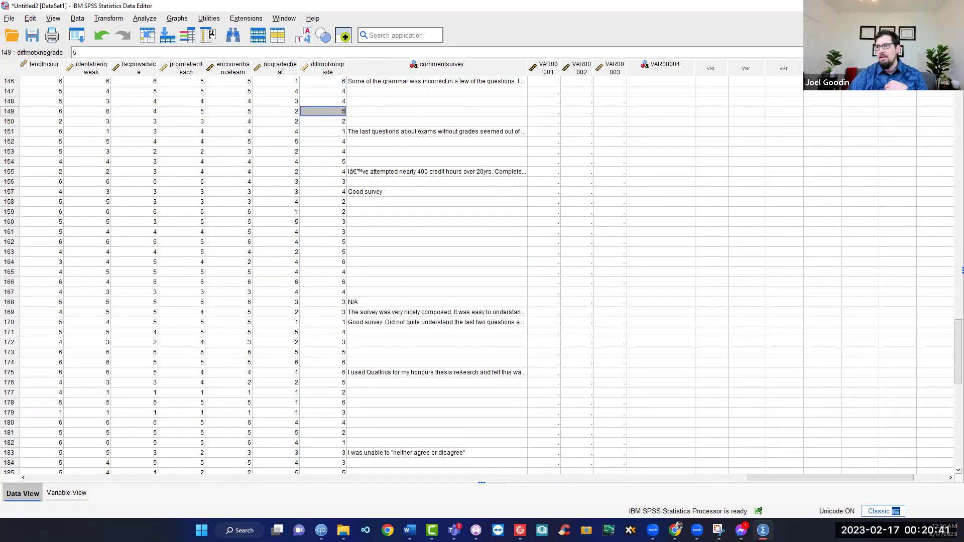
Check the last items and survey comments of the participants from row 149 up to row 139
key(Up)
key(Up)
key(Up)
key(Up)
key(Up)
key(Up)
key(Up)
key(Up)
key(Up)
key(Up)
key(Up)
key(Up)
key(Up)
key(Up)
key(Up)
key(Up)
key(Up)
key(Up)
key(Up)
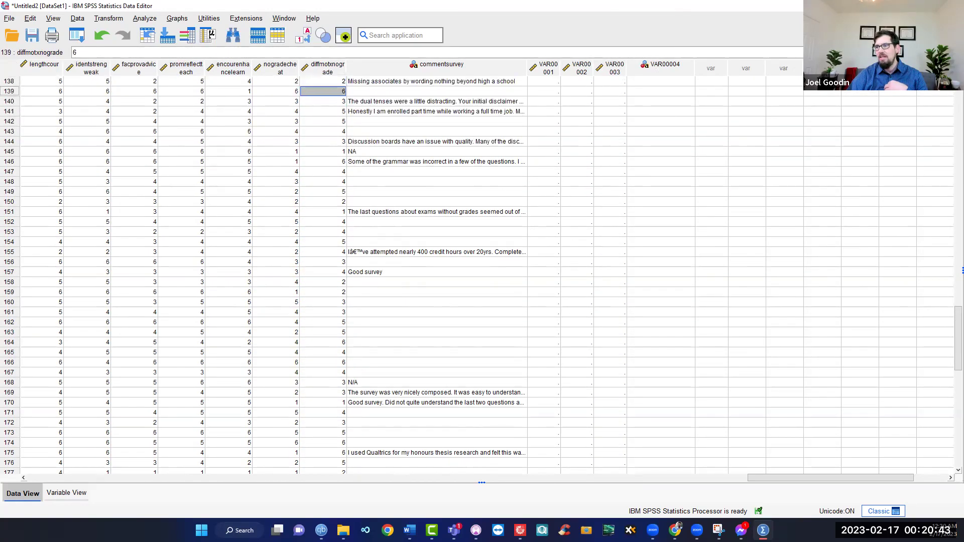
Look through the diffmotxnograde answers and survey comments from row 139 up to row 99
key(Up)
key(Up)
key(Up)
key(Up)
key(Up)
key(Up)
key(Up)
key(Up)
key(Up)
key(Up)
key(Up)
key(Up)
key(Up)
key(Up)
key(Up)
key(Up)
key(Up)
key(Up)
key(Up)
key(Up)
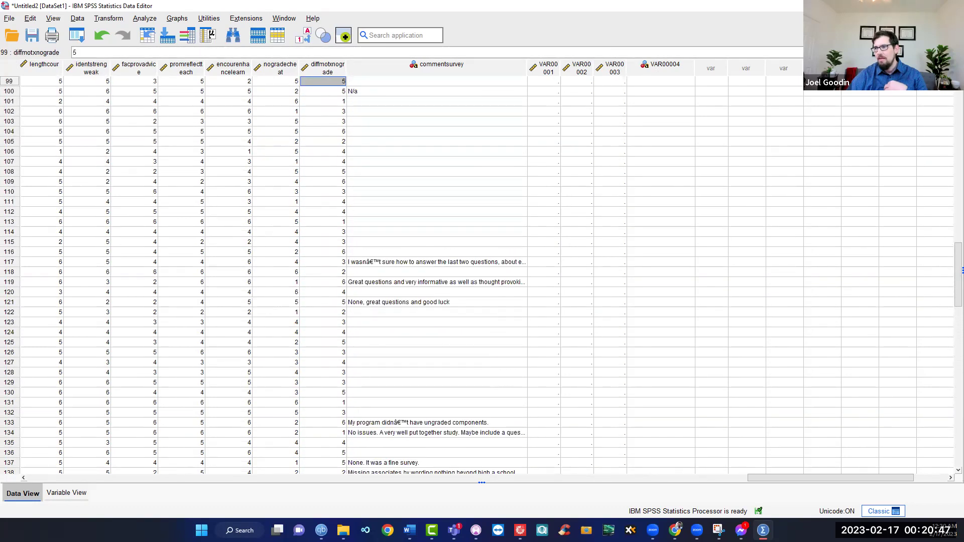
Continue reviewing the final items and survey comments upward from row 99 to row 69 for strange responses
key(Down)
key(Up)
key(Up)
key(Up)
key(Up)
key(Up)
key(Up)
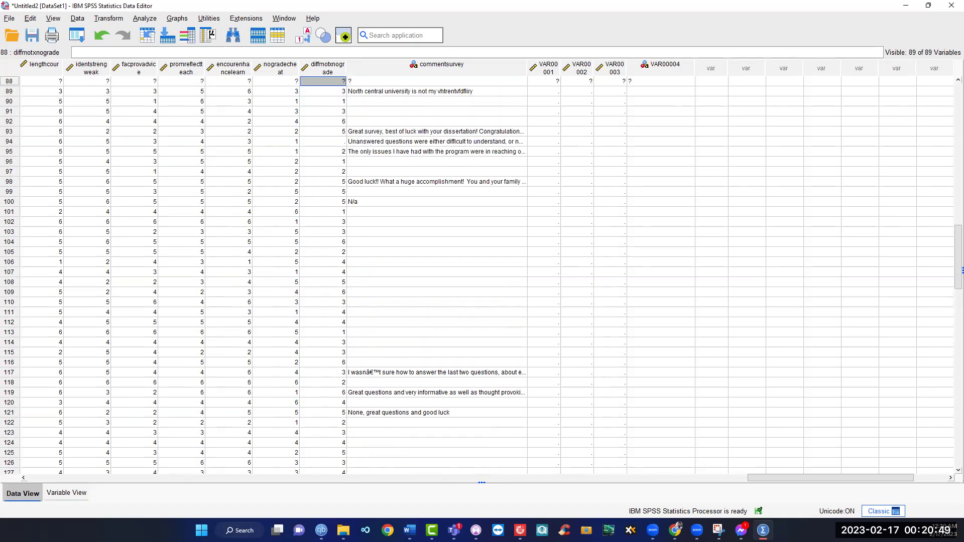
key(Down)
key(Up)
key(Up)
key(Up)
key(Up)
key(Up)
key(Up)
key(Up)
key(Up)
key(Up)
key(Up)
key(Up)
key(Up)
key(Up)
key(Up)
key(Up)
key(Up)
key(Up)
key(Up)
key(Up)
key(Up)
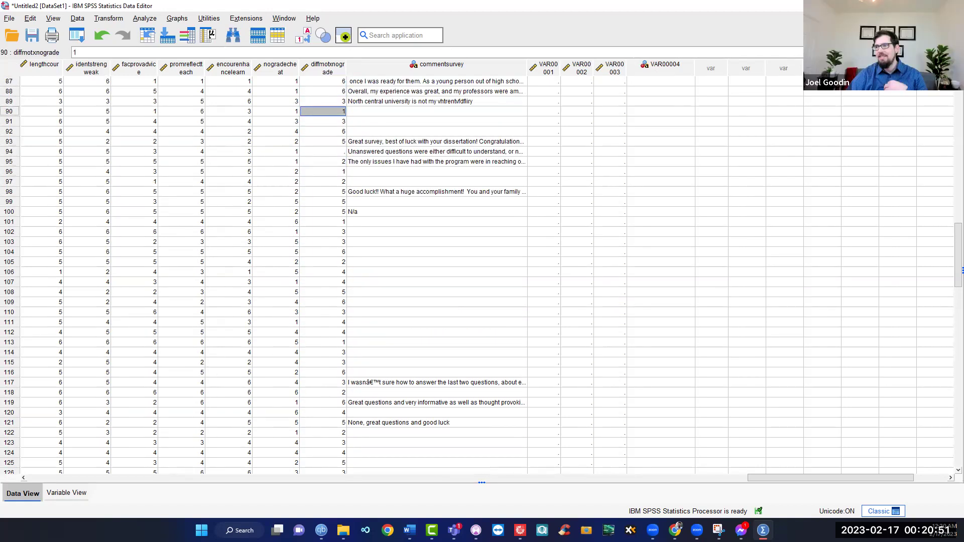
key(Up)
key(Up)
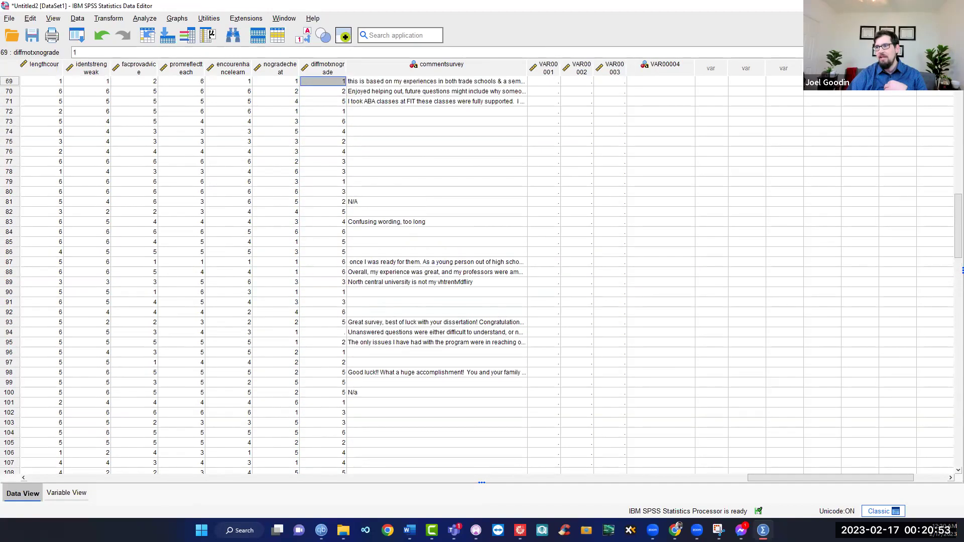
Check the participants from row 69 down to row 83 and read the row 83 survey comment
key(Down)
key(Down)
key(Down)
key(Down)
key(Down)
key(Down)
key(Down)
key(Down)
key(Down)
key(Down)
key(Down)
key(Down)
key(Down)
key(Down)
key(Right)
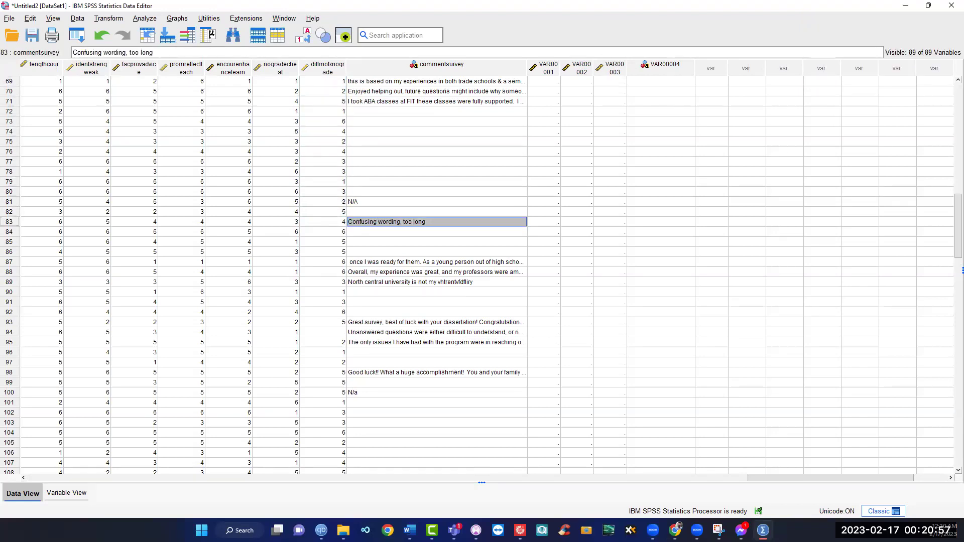
Compare the row 83 survey comment with that participant's answers from diffmotxnograde back to the items before enjoycourse
key(Left)
key(Left)
key(Left)
key(Left)
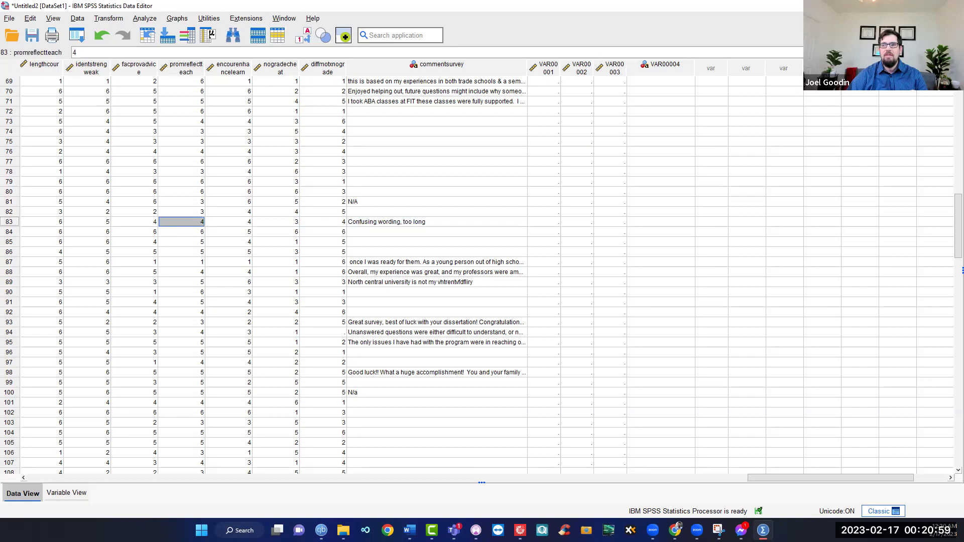
key(Left)
key(Left)
key(Left)
key(Left)
key(Left)
key(Left)
key(Right)
key(Right)
key(Right)
key(Right)
key(Right)
key(Right)
key(Right)
key(Right)
key(Right)
key(Right)
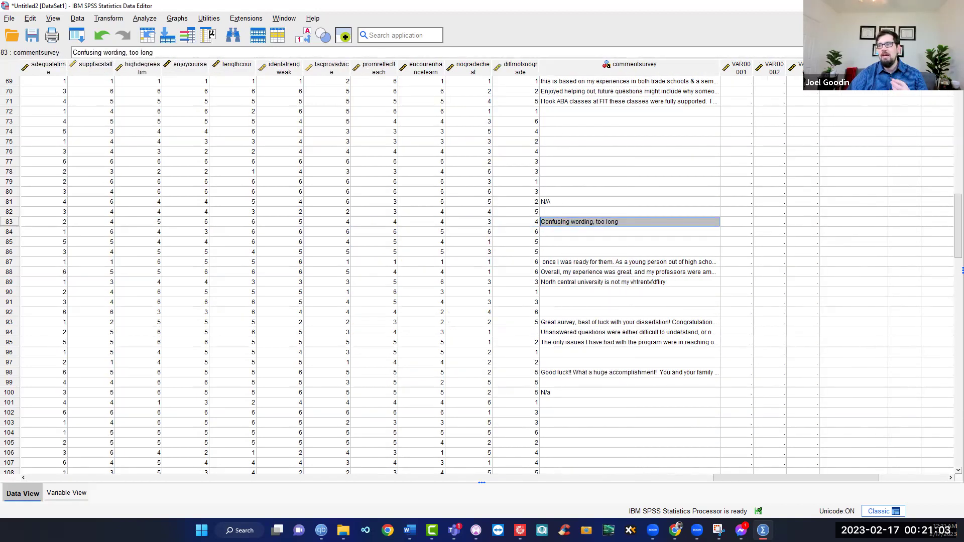
Read the survey comments around row 83 and down to row 89 for signs of careless responding
key(Up)
key(Up)
key(Up)
key(Down)
key(Down)
key(Down)
key(Down)
key(Down)
key(Down)
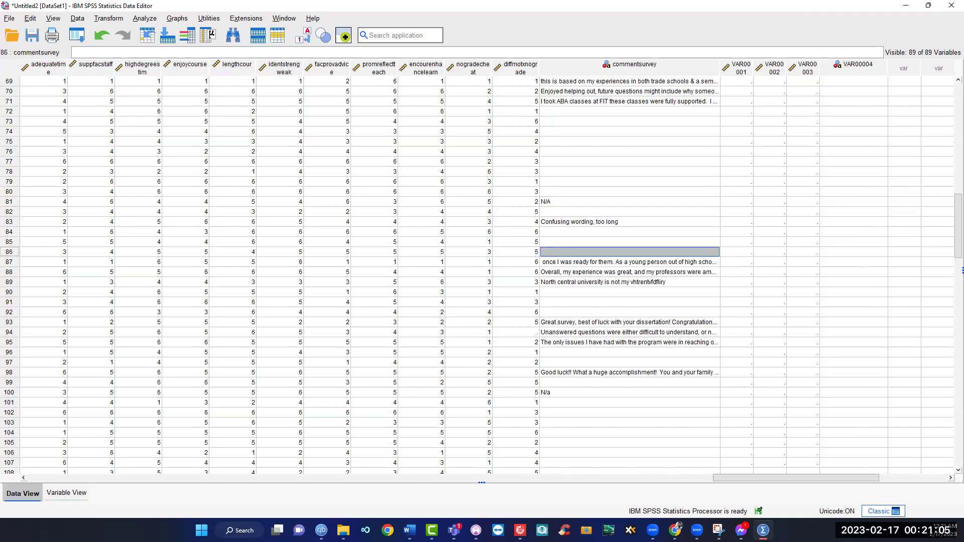
key(Down)
key(Down)
key(Down)
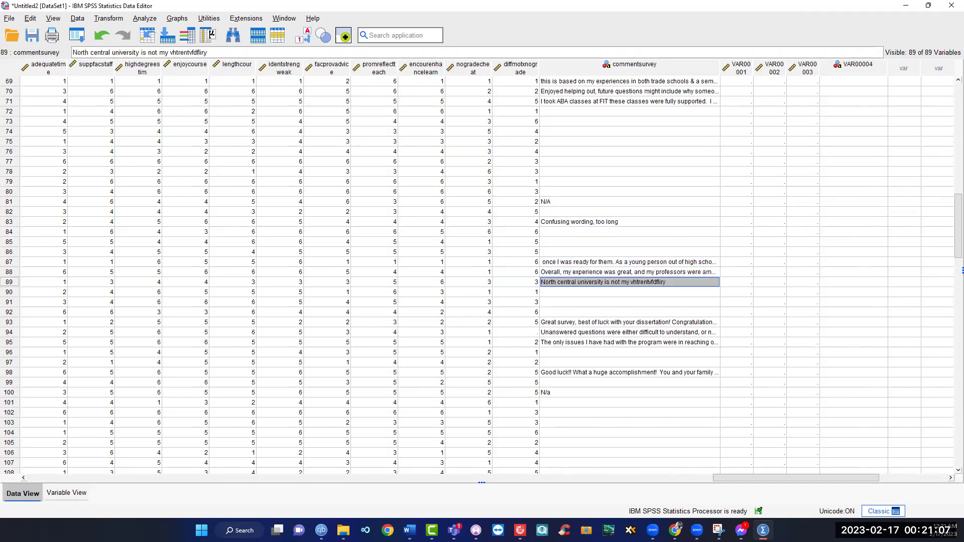
Read the survey comments from row 90 down to row 94
key(Down)
key(Down)
key(Down)
key(Down)
key(Down)
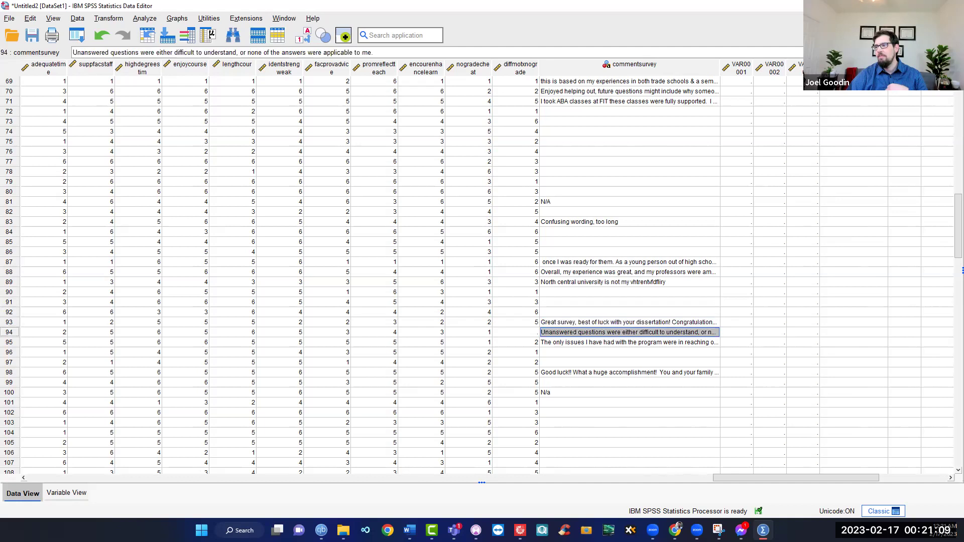
Read the survey comments in rows 94 and 95 and check the entries down to row 97
key(Down)
key(Up)
key(Down)
key(Down)
key(Down)
key(Down)
key(Down)
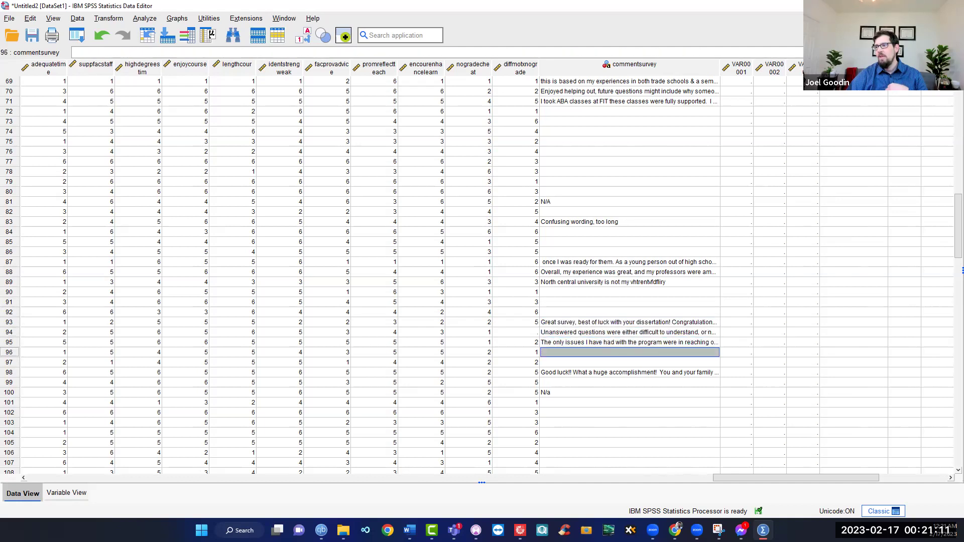
key(Down)
key(Up)
key(Up)
key(Up)
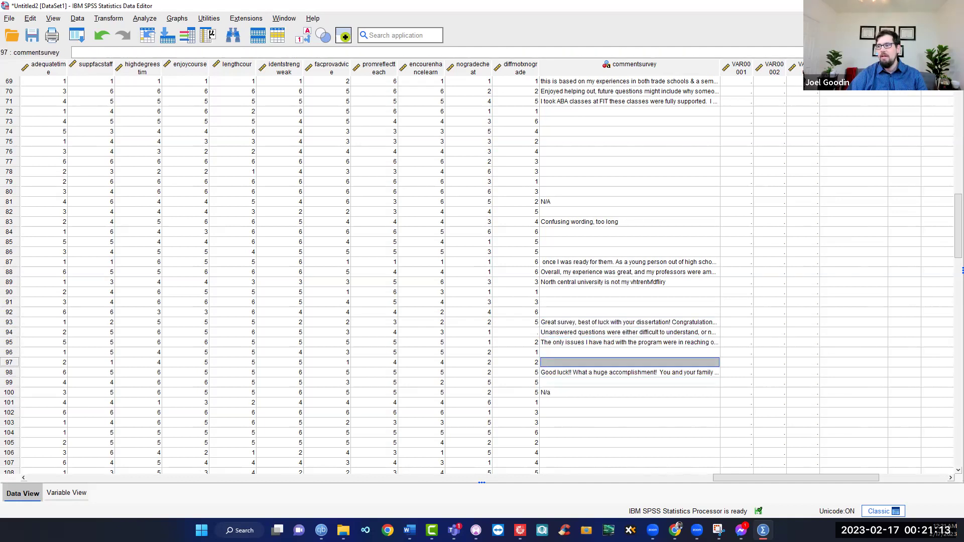
key(Up)
key(Up)
key(Down)
key(Down)
key(Down)
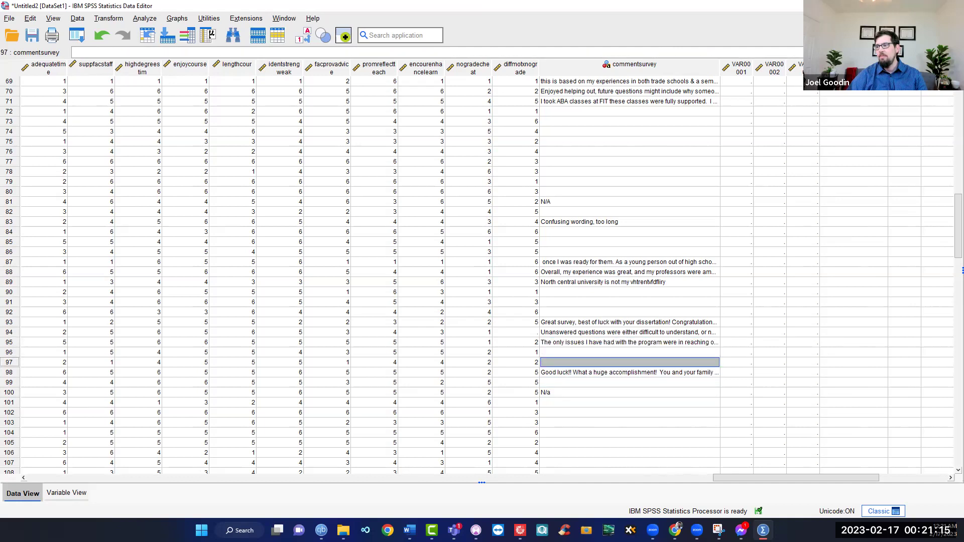
key(Up)
key(Up)
key(Up)
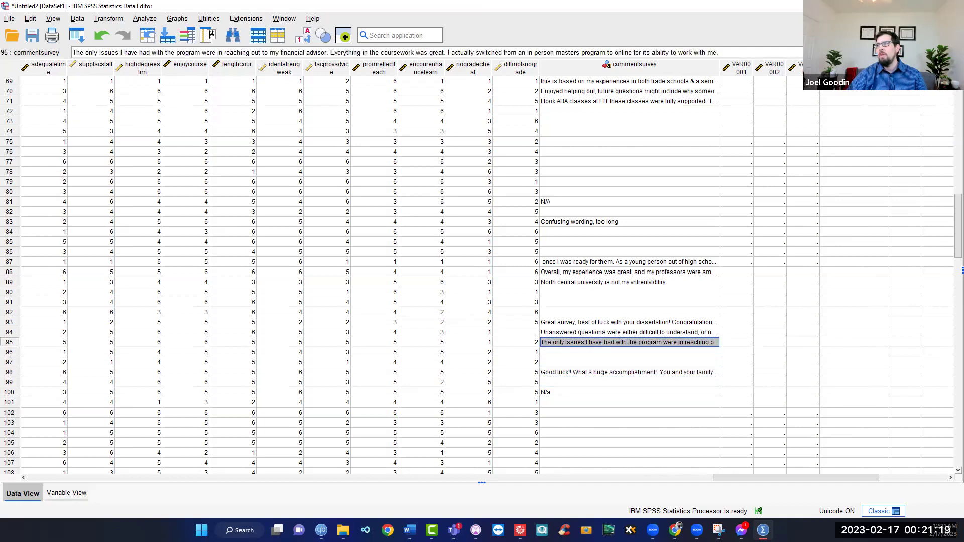
key(Up)
key(Up)
key(Down)
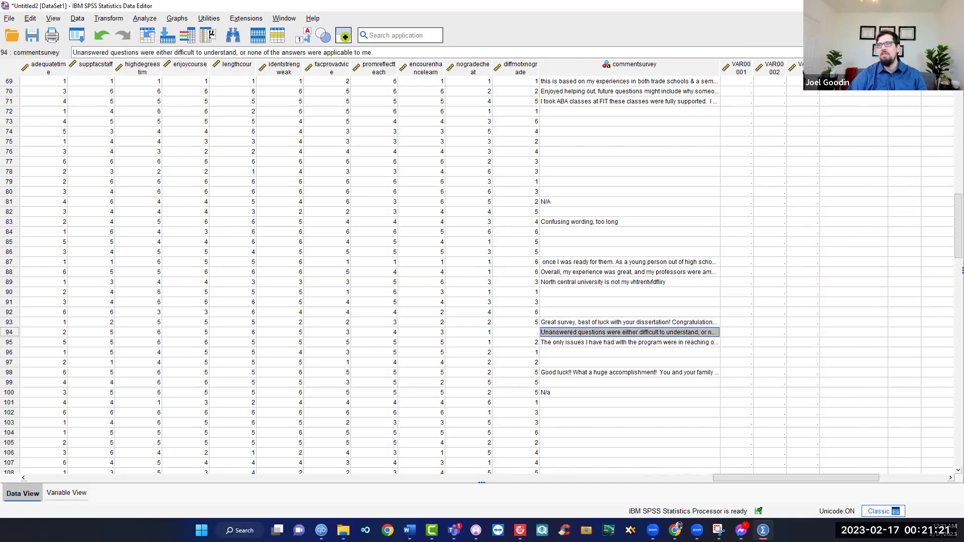
Review the survey comments back from row 93 to row 87
key(Up)
key(Up)
key(Up)
key(Up)
key(Up)
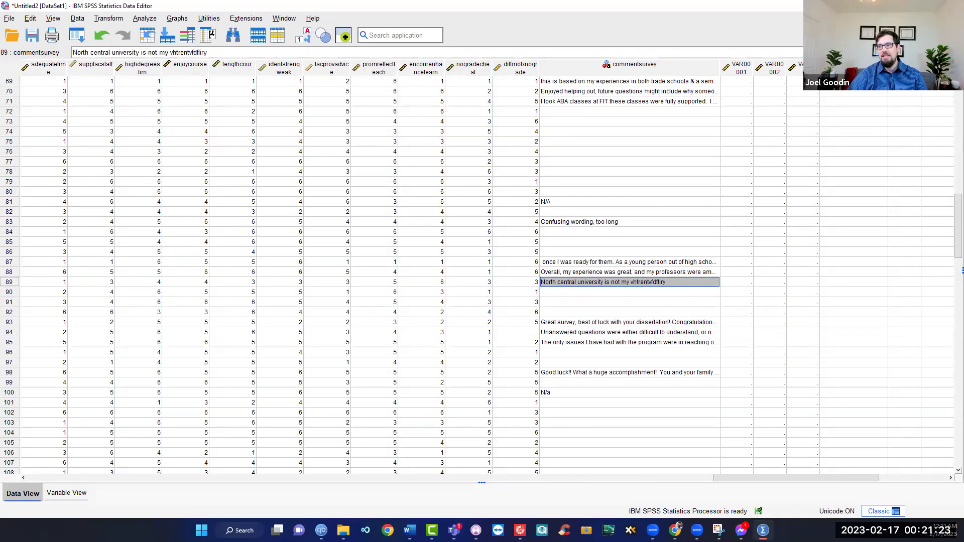
key(Up)
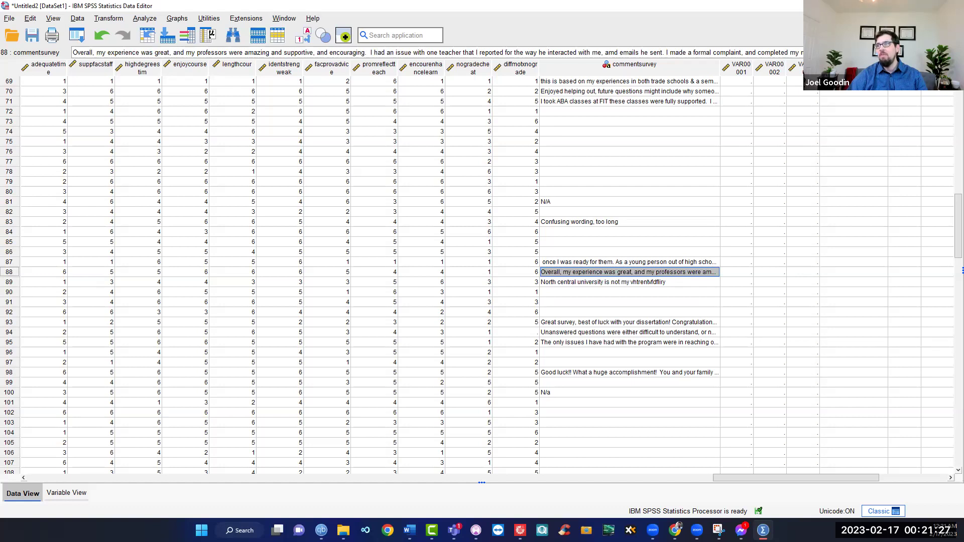
key(Down)
key(Up)
key(Up)
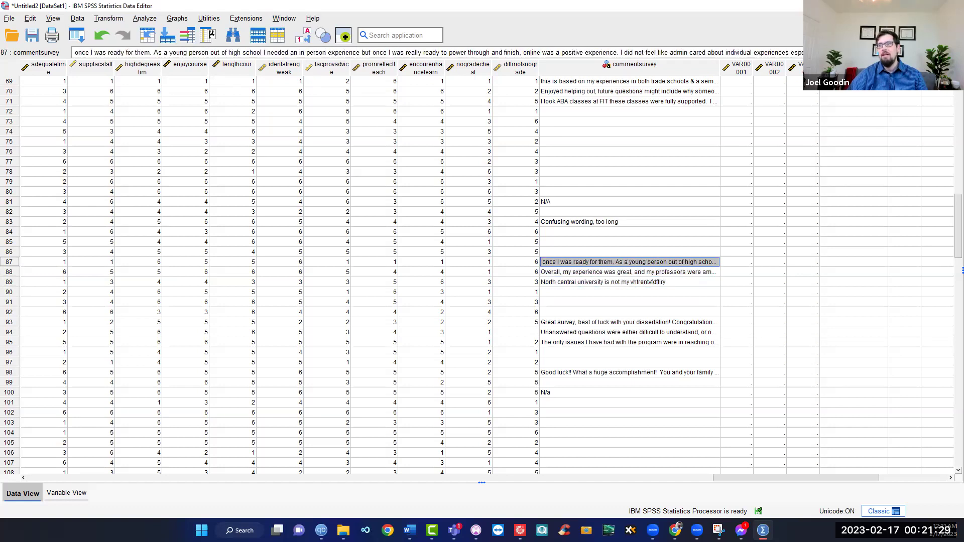
Read the long survey comment in row 87 beyond its visible part
key(Up)
key(Up)
key(Up)
key(Down)
key(Down)
key(Down)
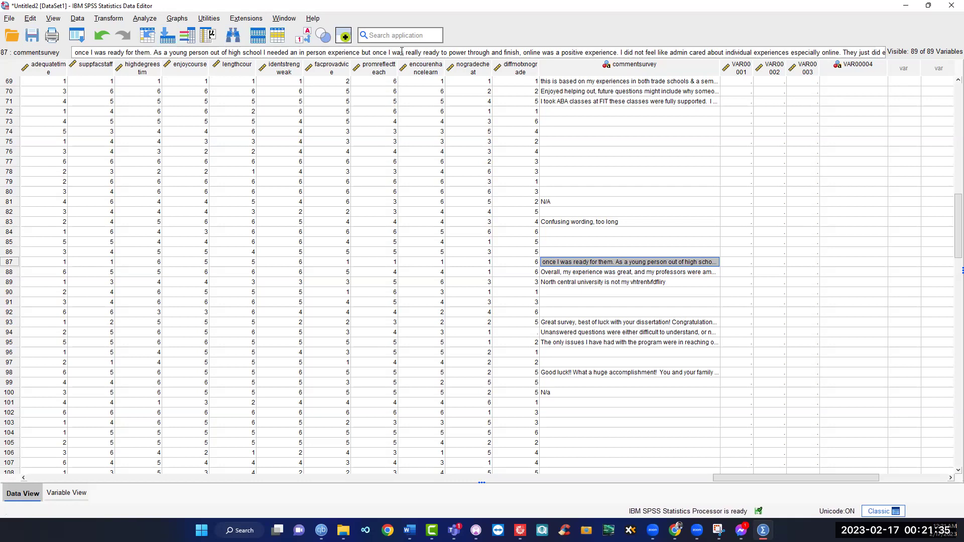
drag(881, 52, 828, 30)
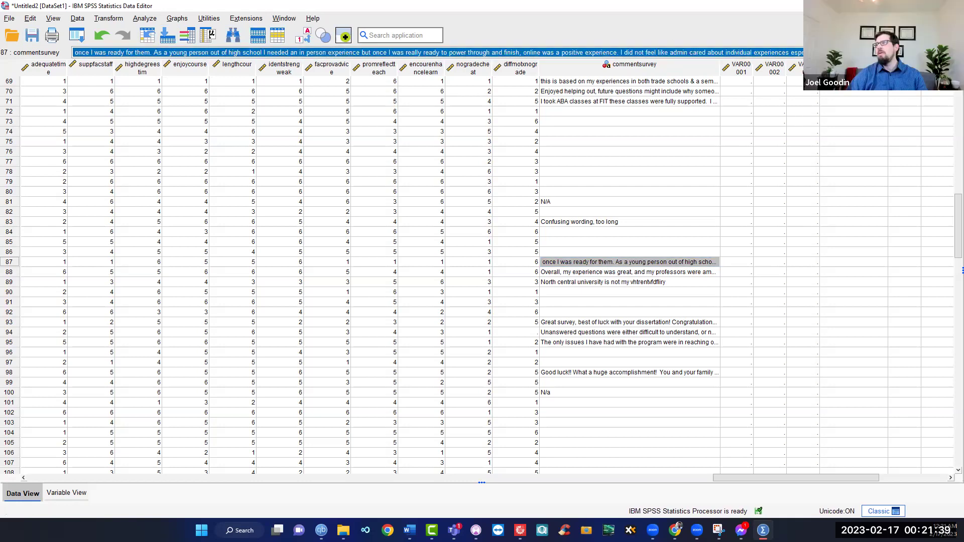
click(790, 48)
key(Right)
key(Right)
key(Right)
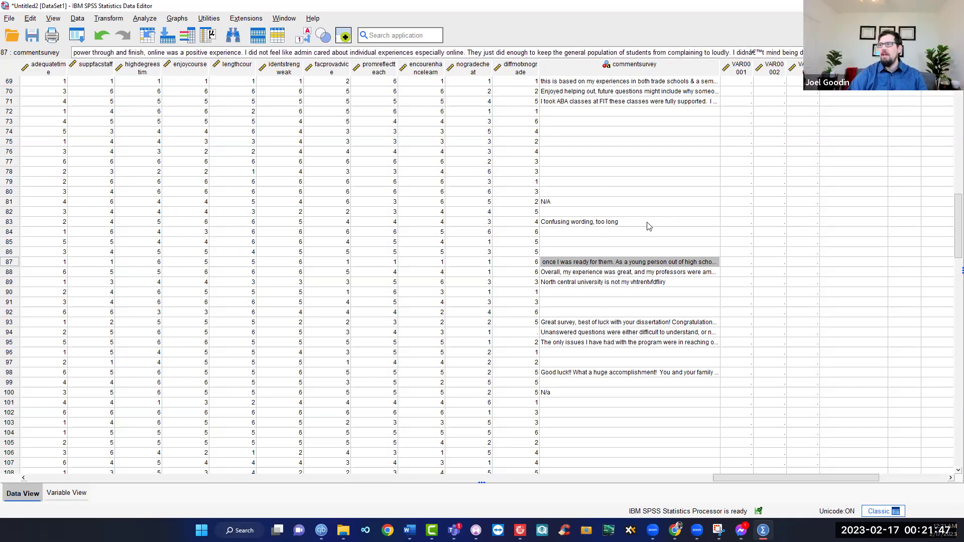
Recheck the row 87 survey comment and read the row 88 comment through its remarks about a teacher
click(634, 230)
scroll(636, 224, up, 7)
scroll(635, 220, down, 6)
scroll(627, 226, up, 5)
scroll(627, 226, down, 6)
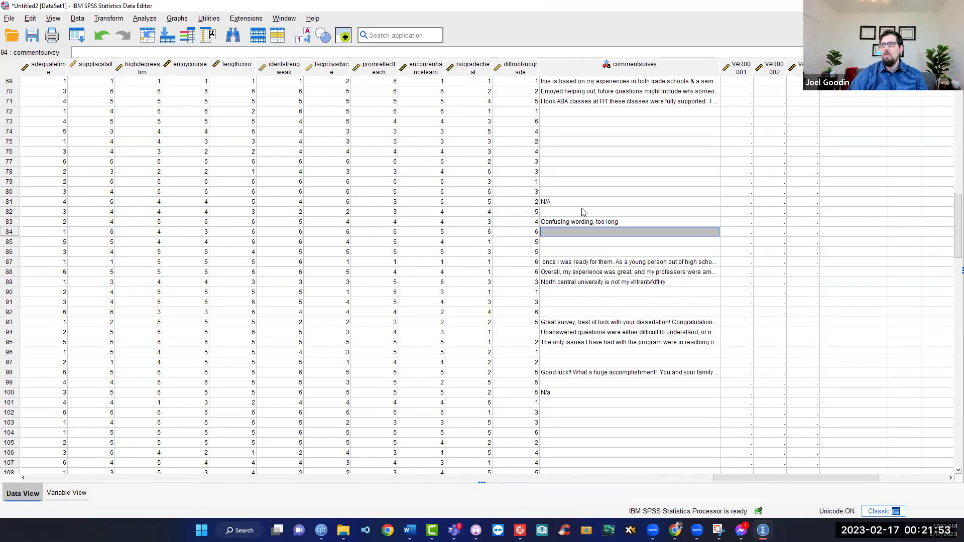
click(578, 261)
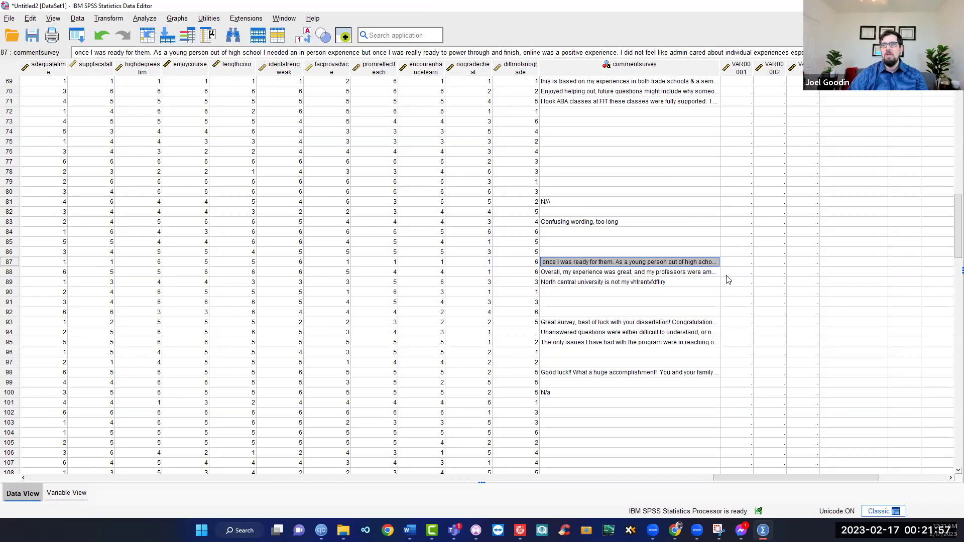
click(627, 273)
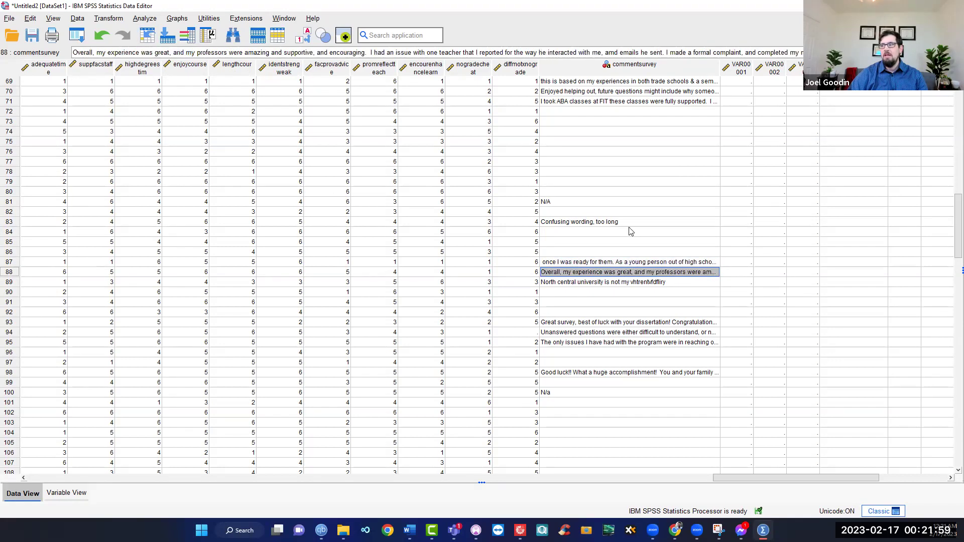
scroll(631, 231, up, 9)
drag(252, 53, 220, 57)
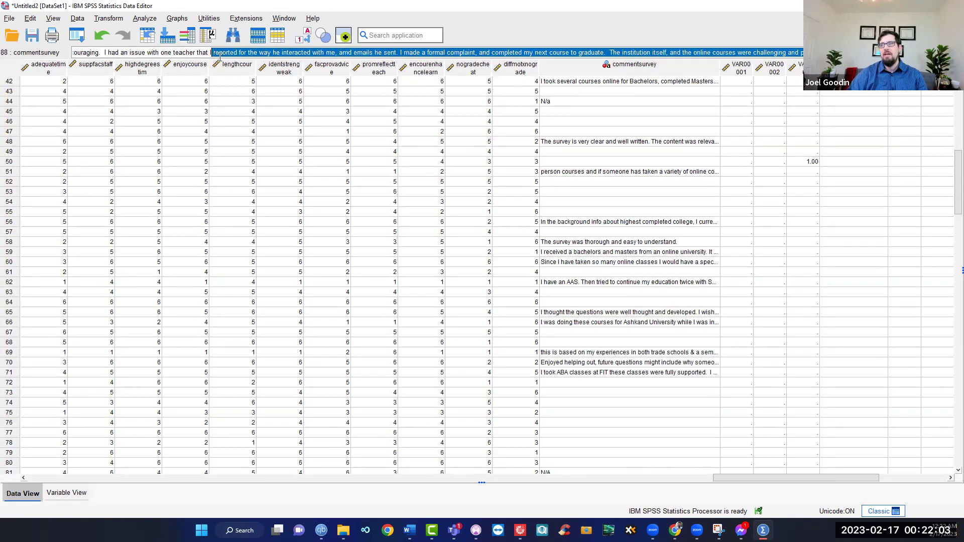
Return to the first rows and review the numbered data preparation tasks in VAR00003 and VAR00004
click(652, 231)
scroll(640, 207, up, 13)
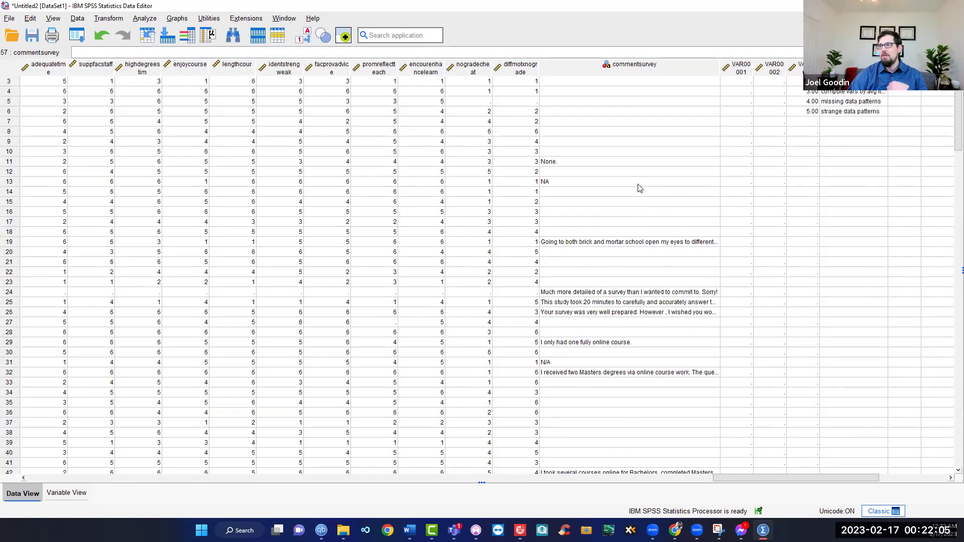
scroll(639, 188, up, 1)
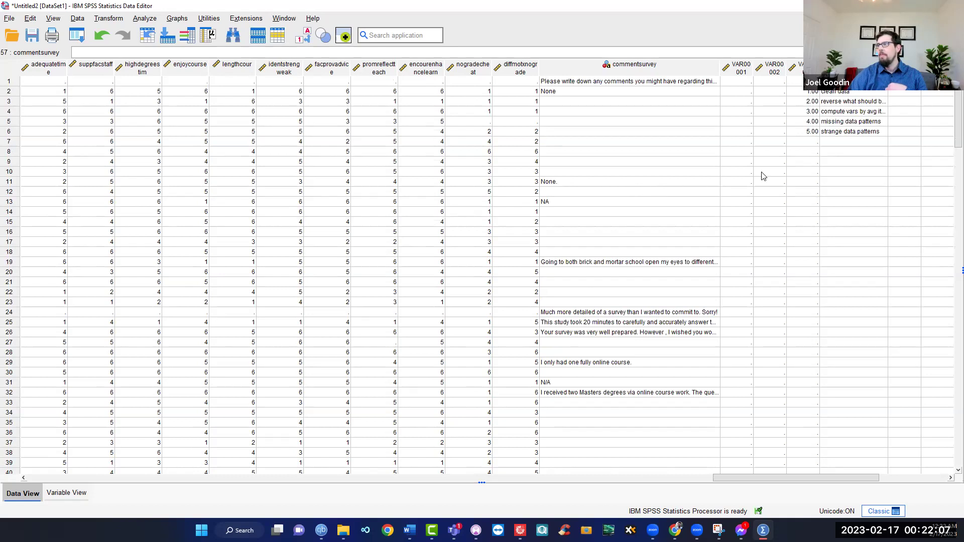
drag(814, 95, 842, 132)
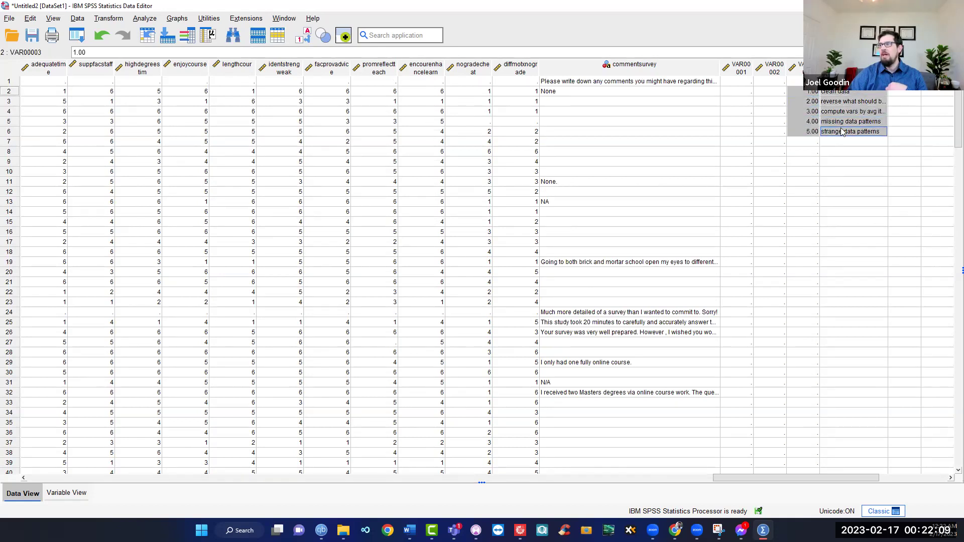
click(801, 154)
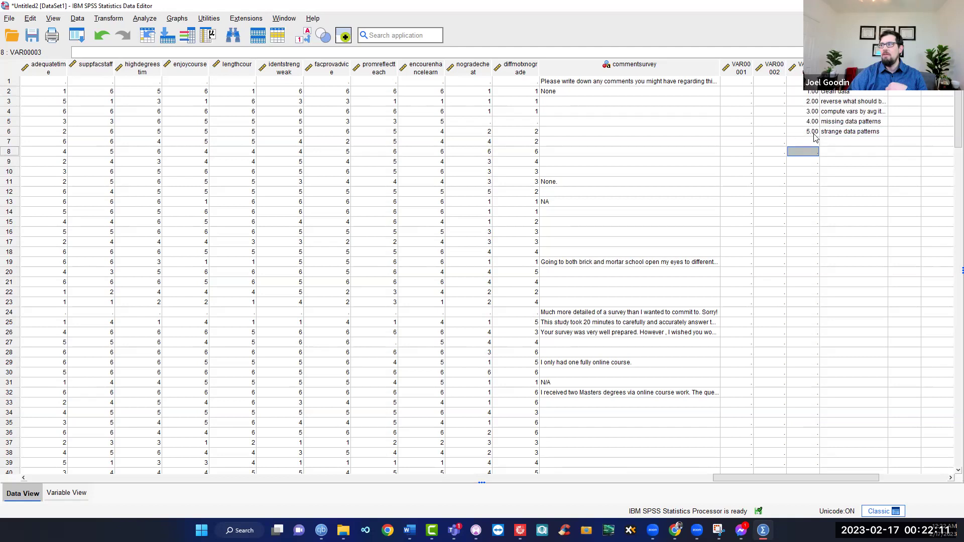
click(815, 134)
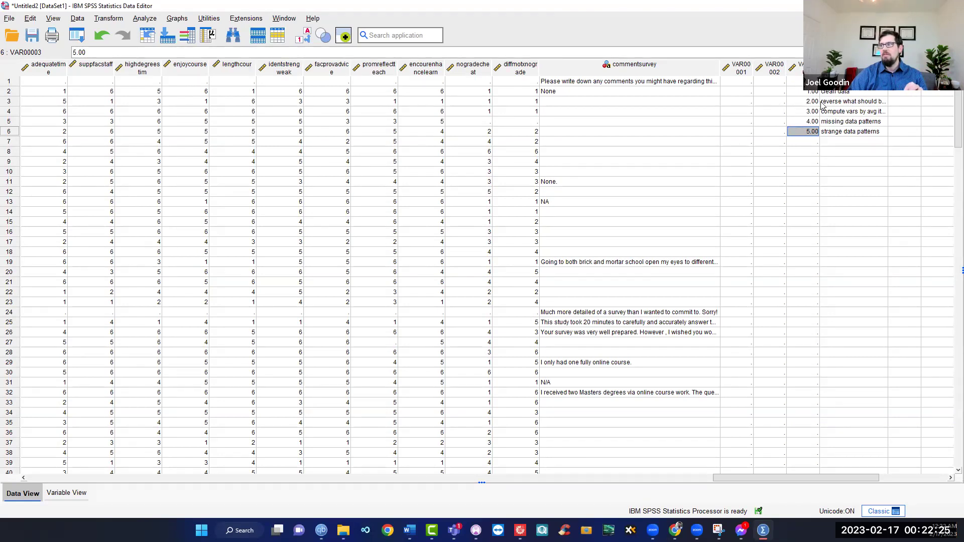
drag(811, 122, 826, 132)
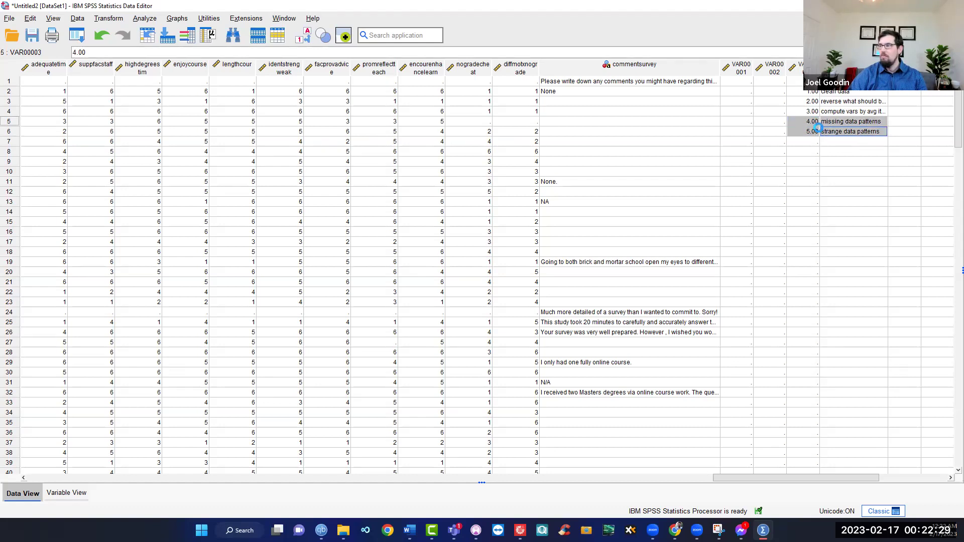
key(Delete)
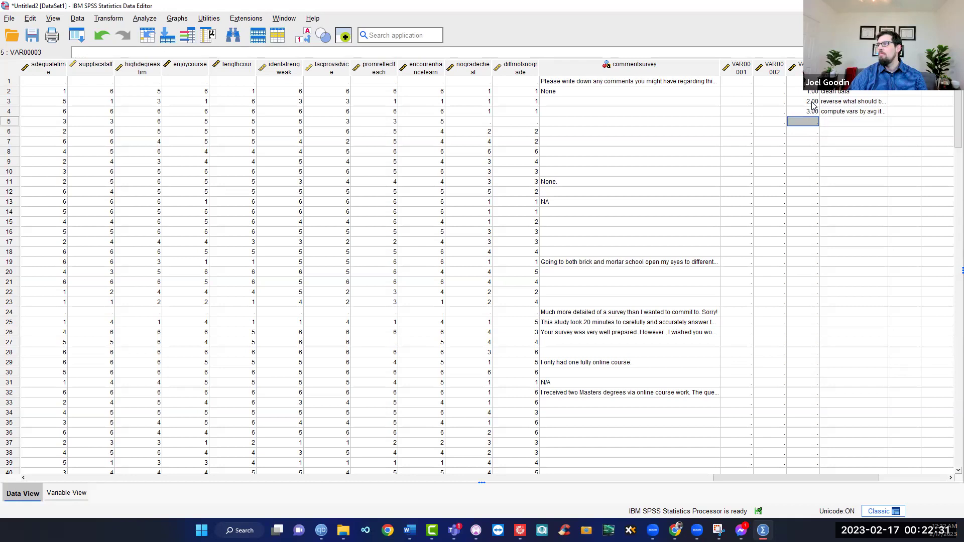
key(ctrl+z)
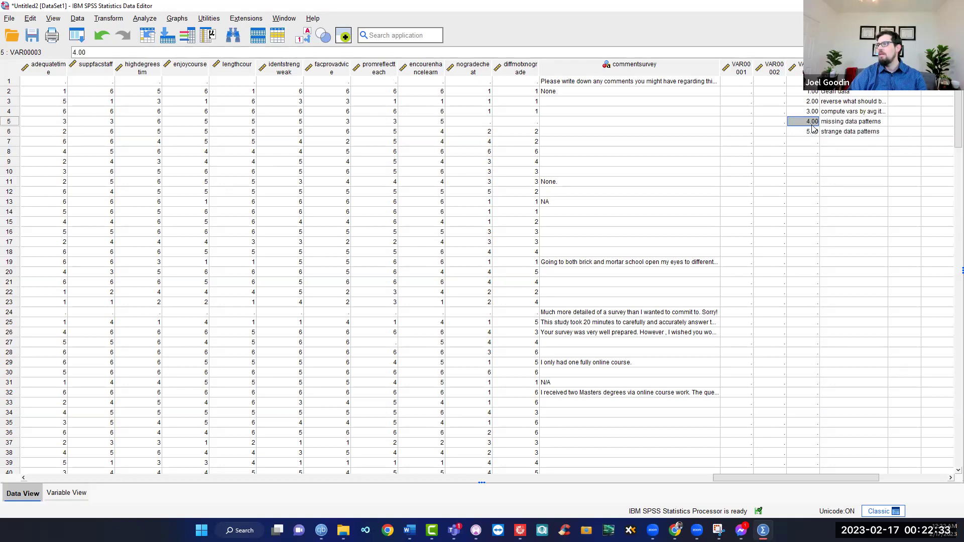
Move the reverse and compute tasks with their numbers to rows 7 and 8, below "strange data patterns"
drag(812, 103, 833, 115)
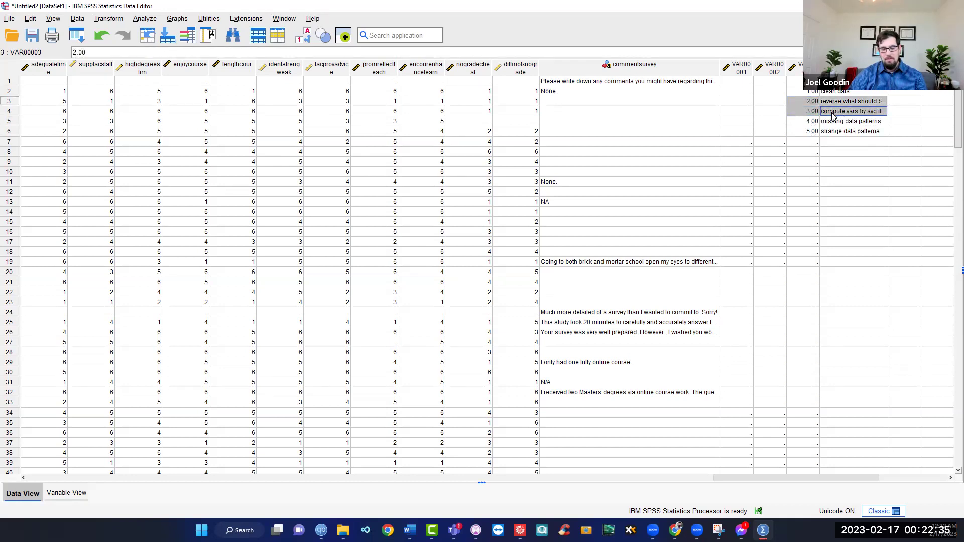
key(ctrl+x)
click(808, 141)
key(ctrl+v)
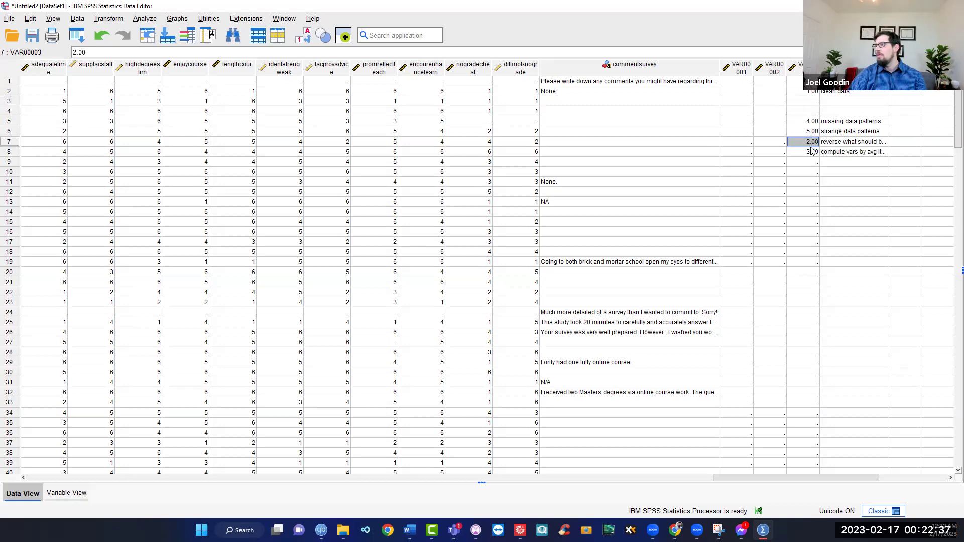
Move the four tasks in rows 5 to 8 up so they start in row 3, directly below "clean data"
drag(809, 152, 835, 123)
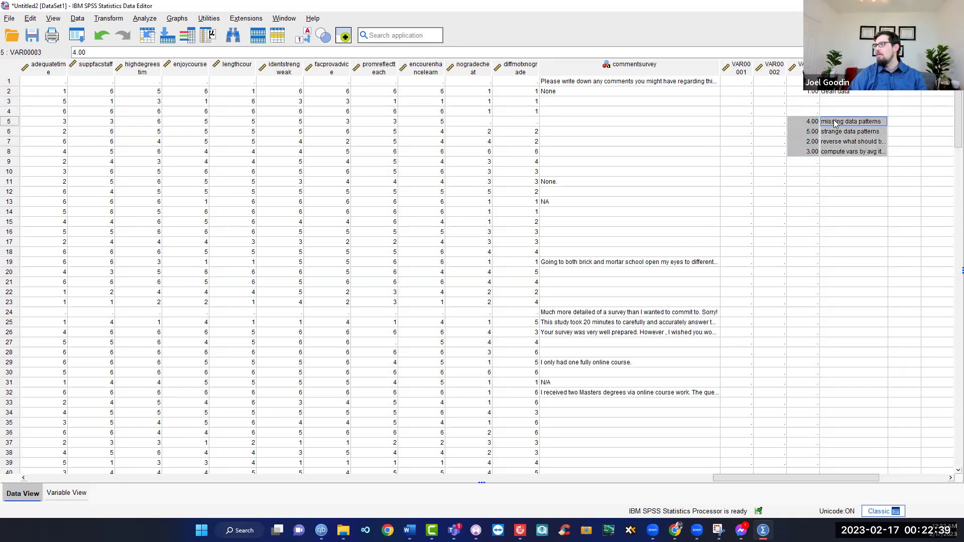
key(ctrl+x)
click(814, 102)
key(ctrl+v)
click(816, 121)
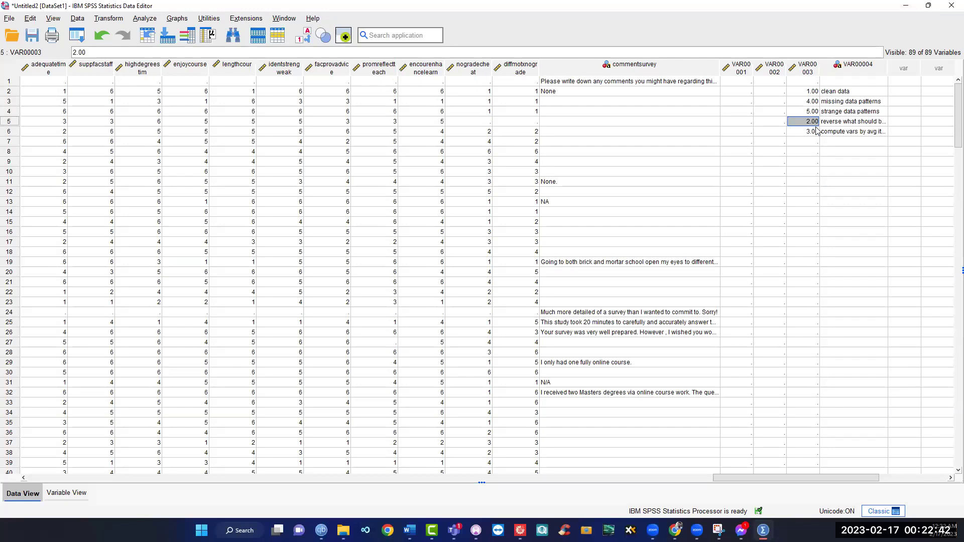
Renumber the four tasks below "clean data" in VAR00003 as 2, 3, 4 and 5
click(814, 102)
text(2)
key(Return)
text(3)
key(Return)
text(4)
key(Return)
text(5)
key(Return)
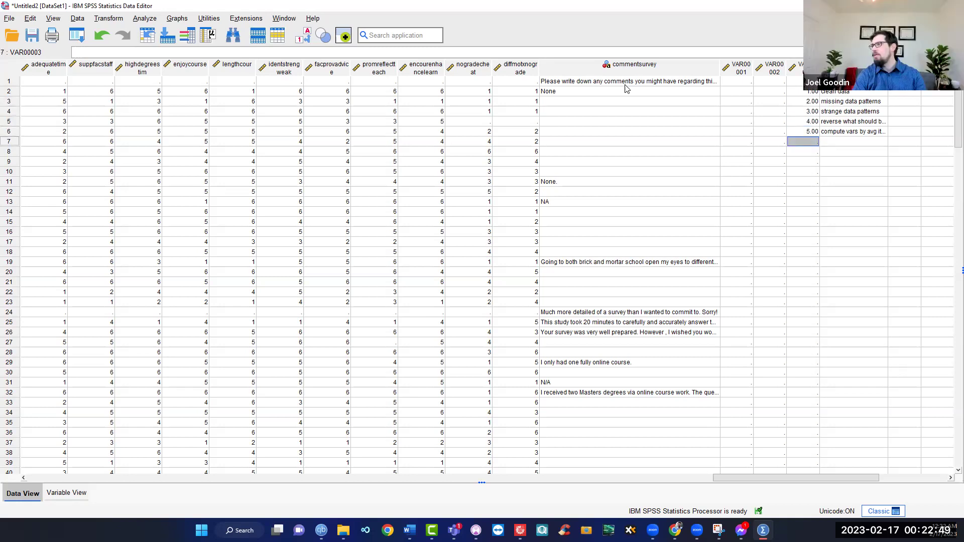
Examine row 6 from the "compute vars by avg items" task back across the answer columns past adequatetime
key(Right)
key(Up)
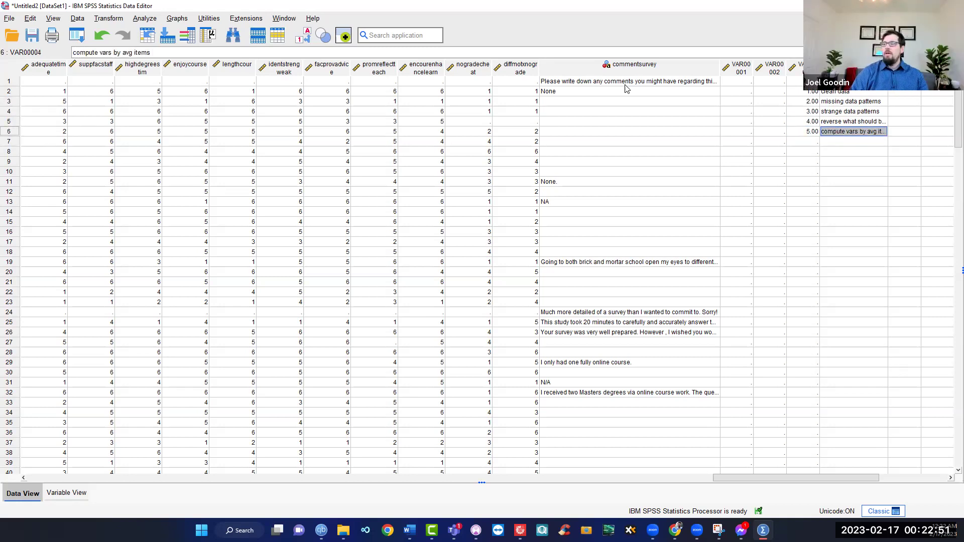
key(Left)
key(Left)
key(Left)
key(Left)
key(Left)
key(Left)
key(Left)
key(Left)
key(Left)
key(Left)
key(Left)
key(Left)
key(Left)
key(Left)
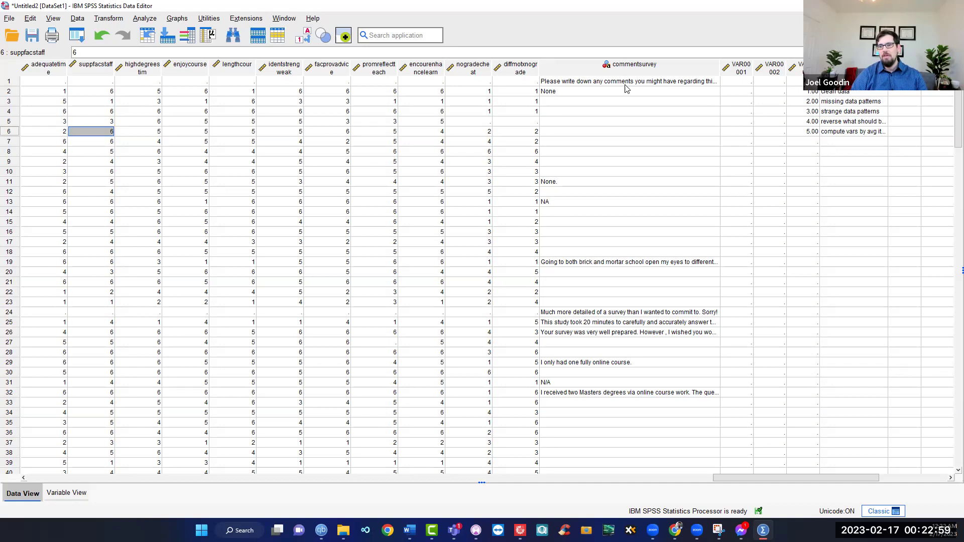
key(Left)
key(Left)
key(Left)
key(Left)
key(Left)
key(Left)
key(Left)
key(Left)
key(Left)
key(Left)
key(Left)
key(Left)
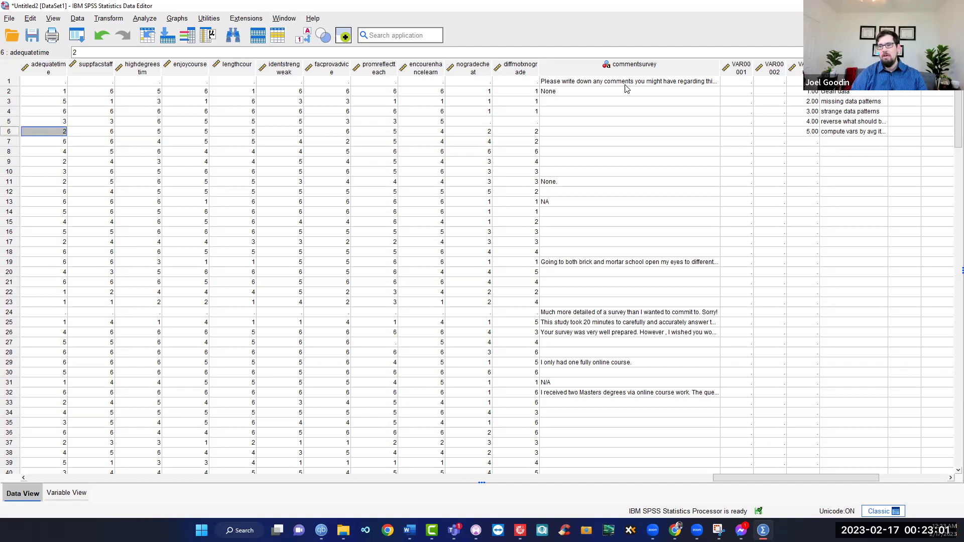
Look along row 6 across the answers and commentsurvey back to the task list in VAR00003 and VAR00004
key(Right)
key(Right)
key(Right)
key(Right)
key(Right)
key(Right)
key(Right)
key(Right)
key(Right)
key(Right)
key(Right)
key(Right)
key(Right)
key(Right)
key(Right)
key(Right)
key(Right)
key(Right)
key(Right)
key(Right)
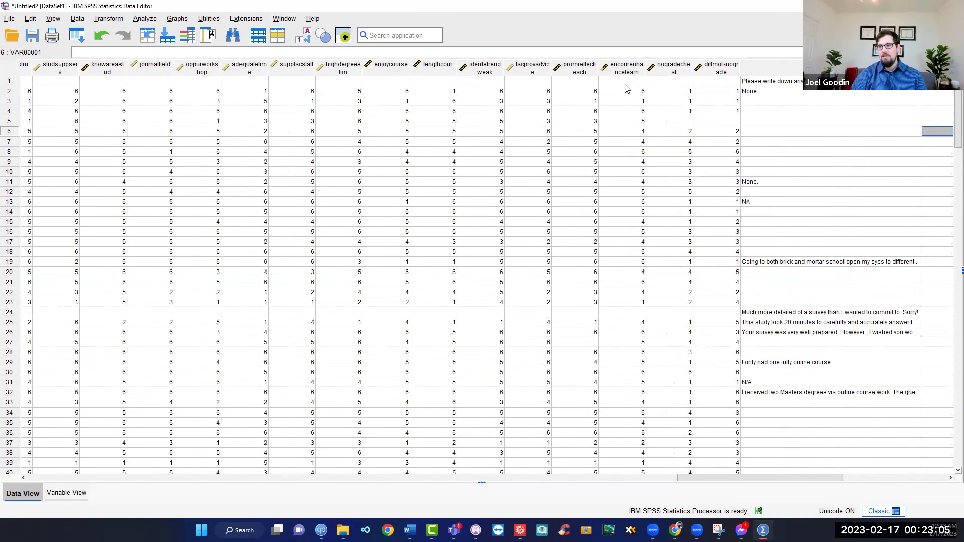
key(Right)
key(Right)
key(Right)
key(Right)
key(Right)
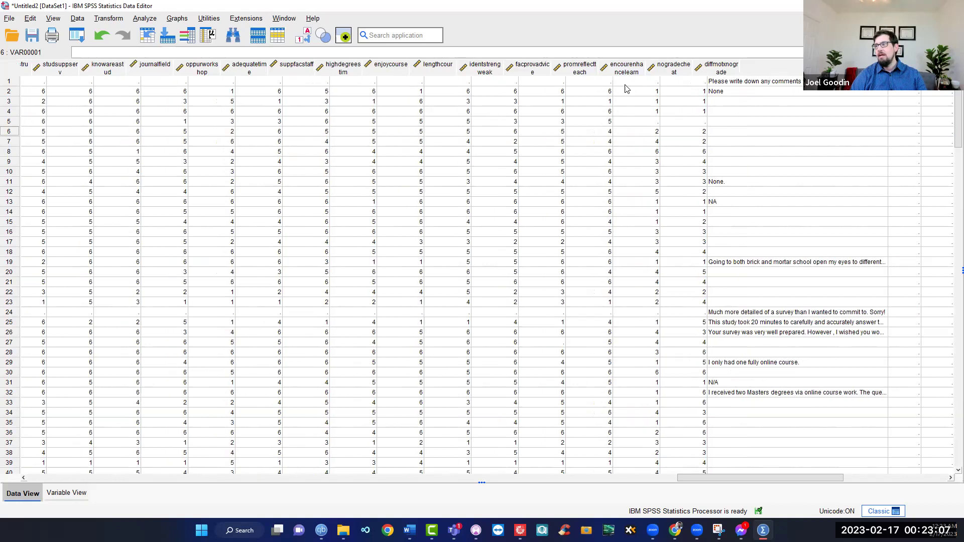
key(Right)
key(Right)
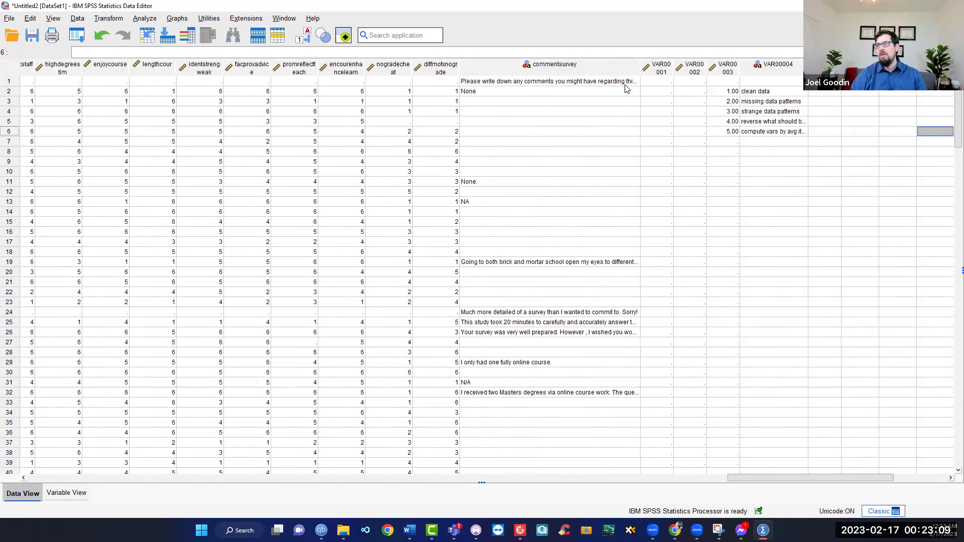